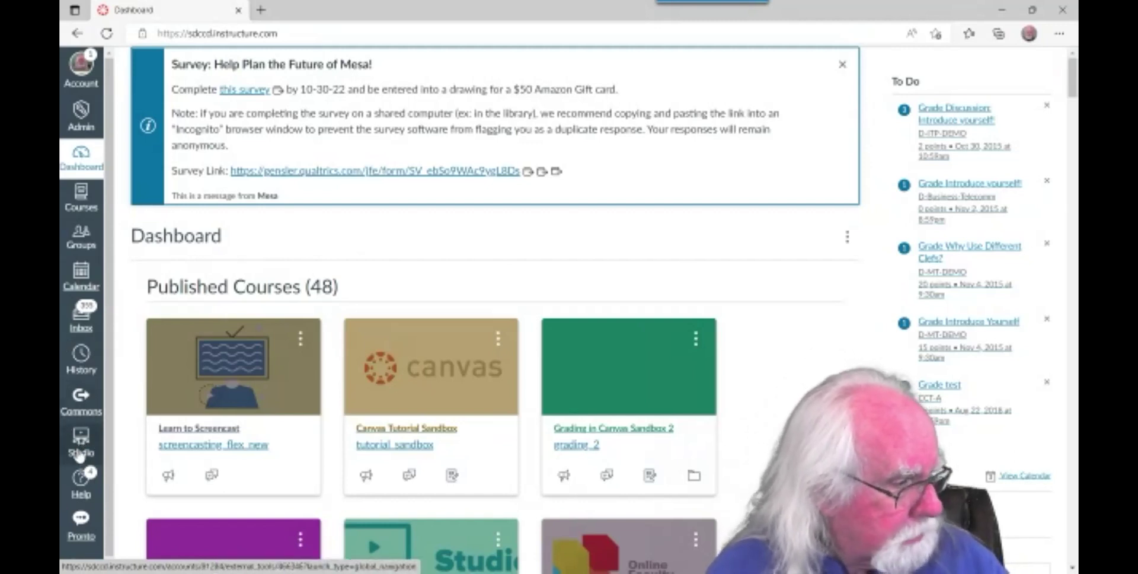
Step: Open the Studio media library from the Canvas dashboard and browse through its videos and collections
left_click(83, 447)
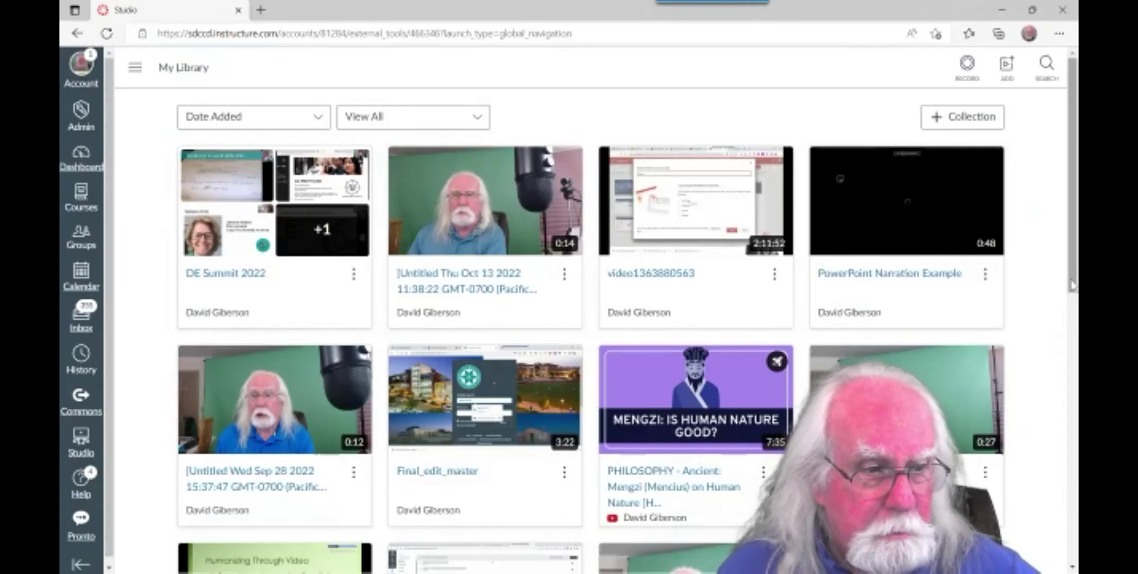
scroll(1072, 286, "down", 5)
scroll(1072, 285, "up", 5)
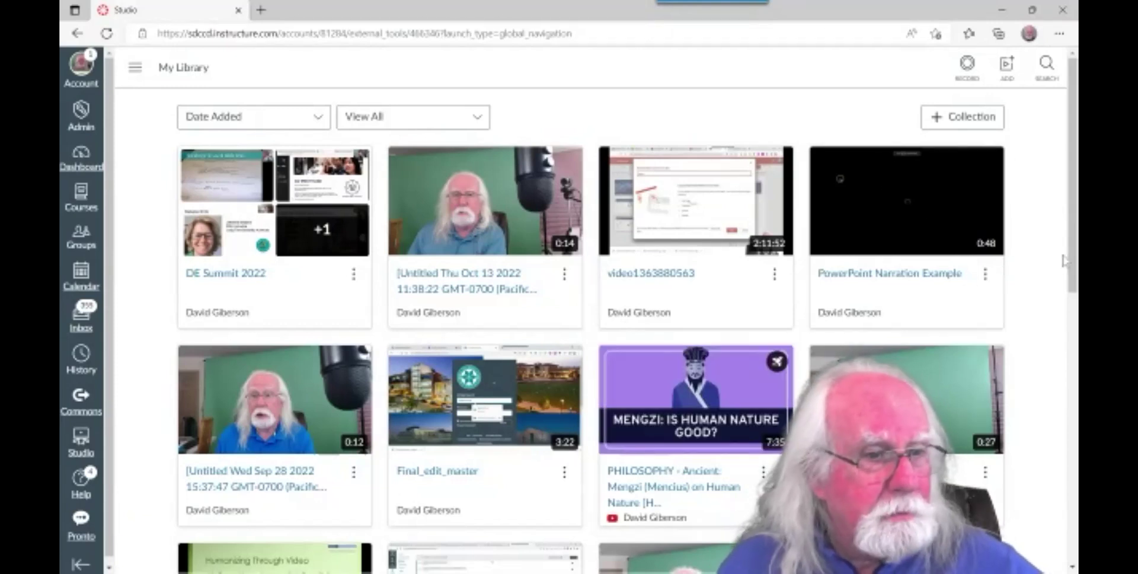
scroll(1072, 270, "down", 5)
scroll(907, 189, "up", 5)
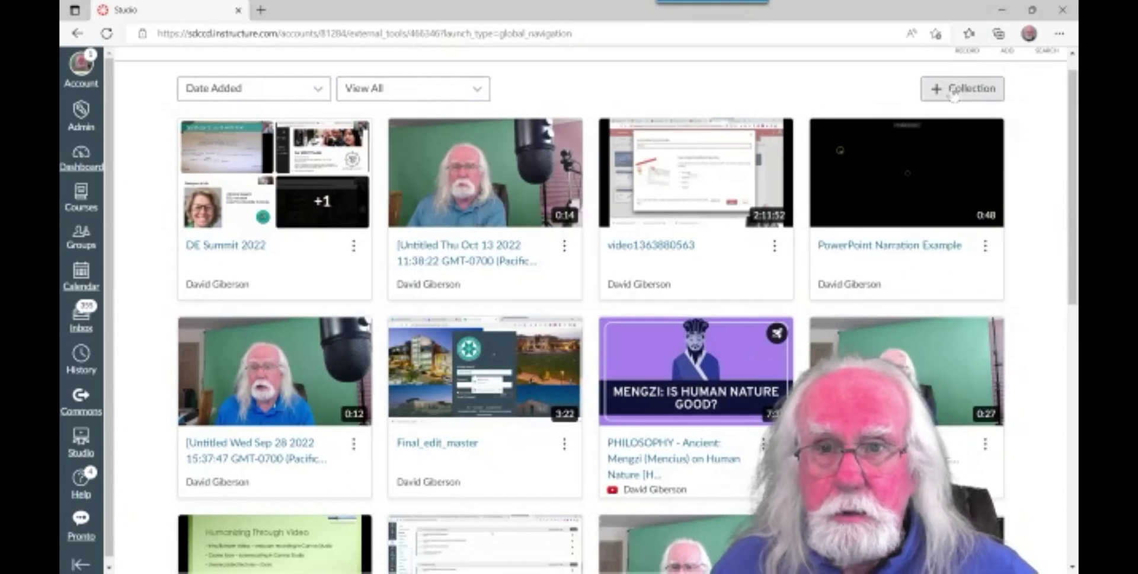
Step: Filter My Library to show only Collections, and switch the filter to Videos
left_click(471, 92)
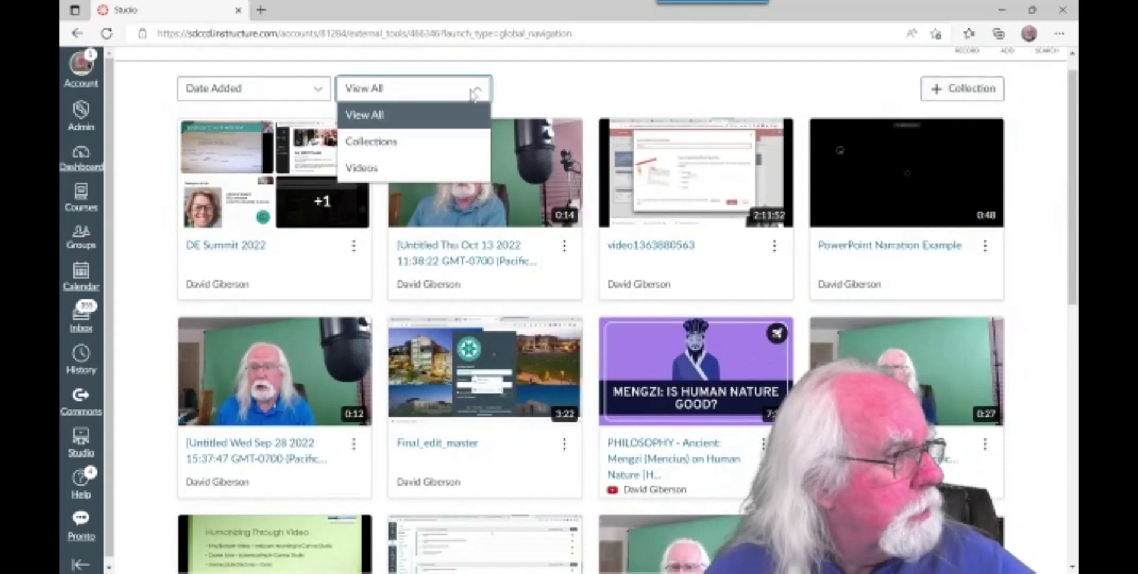
left_click(418, 144)
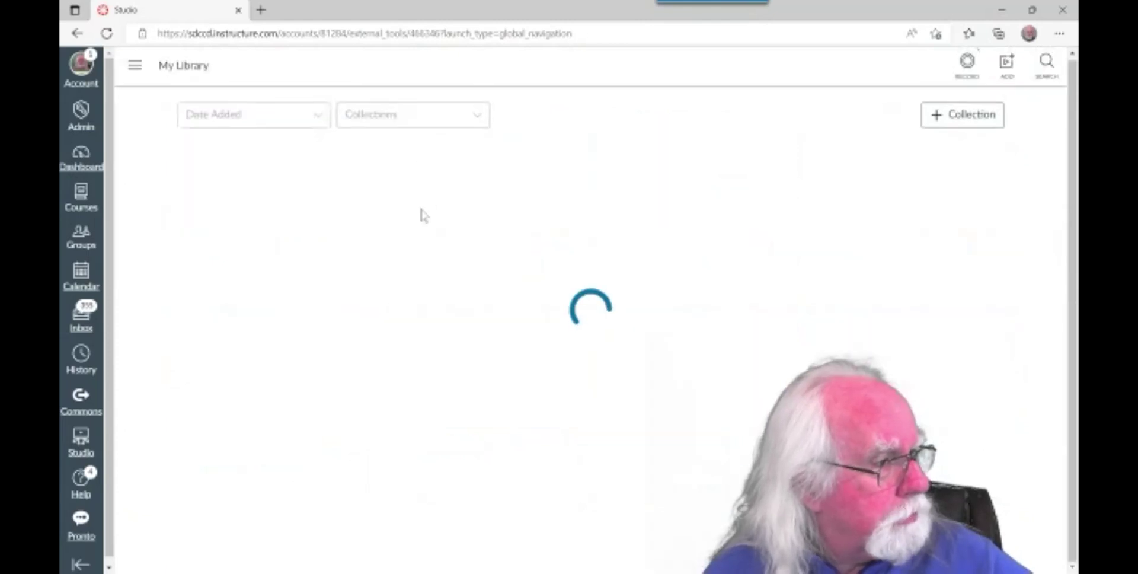
left_click(476, 92)
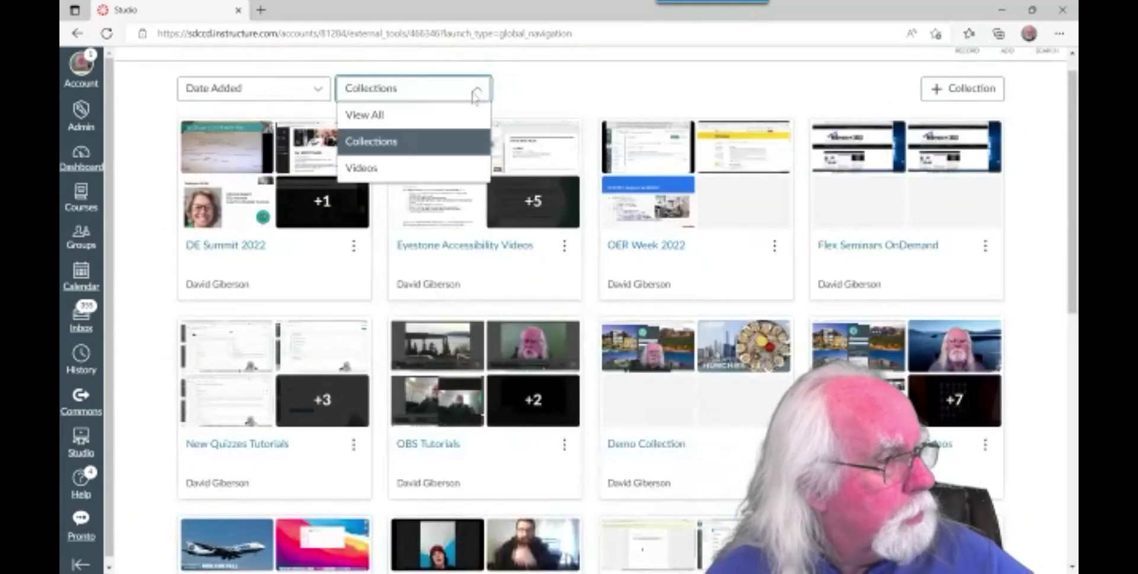
left_click(429, 169)
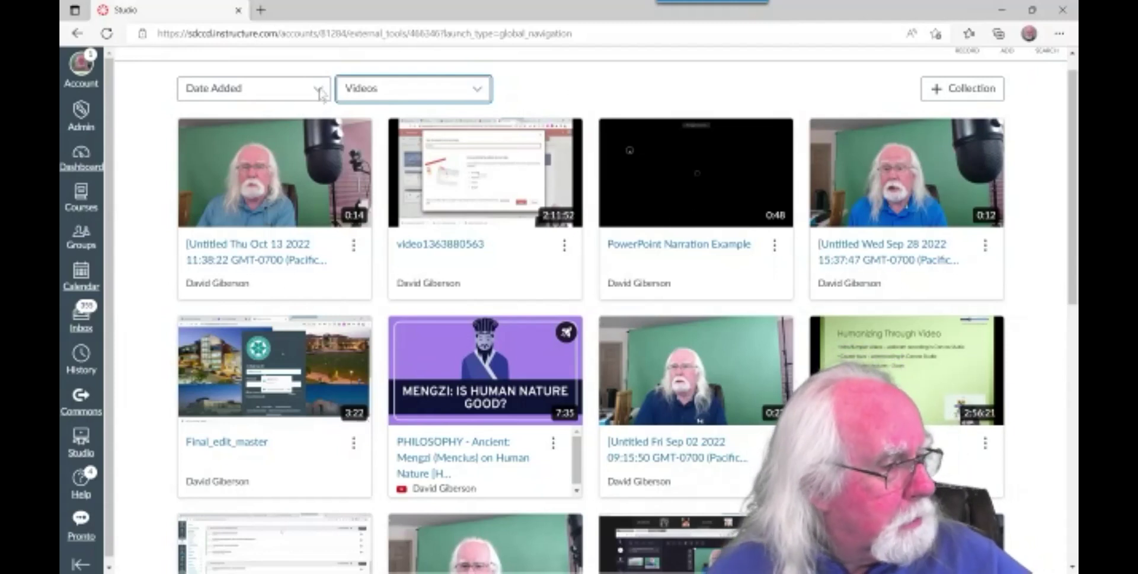
Step: Look at the library's sorting options without changing the sort order
left_click(324, 92)
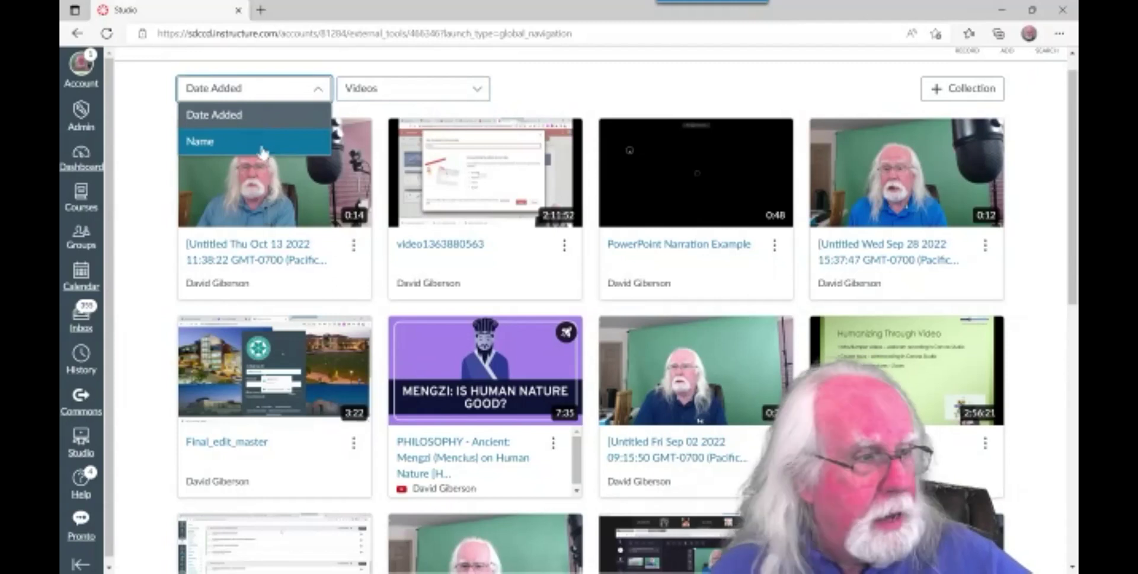
left_click(606, 90)
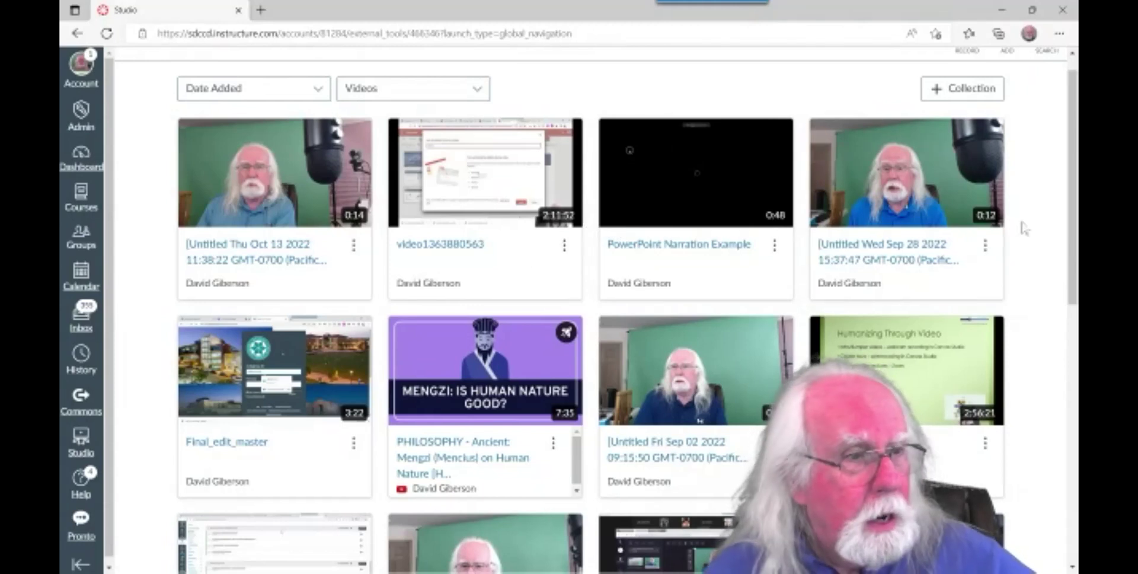
left_click_drag(1067, 236, 1066, 203)
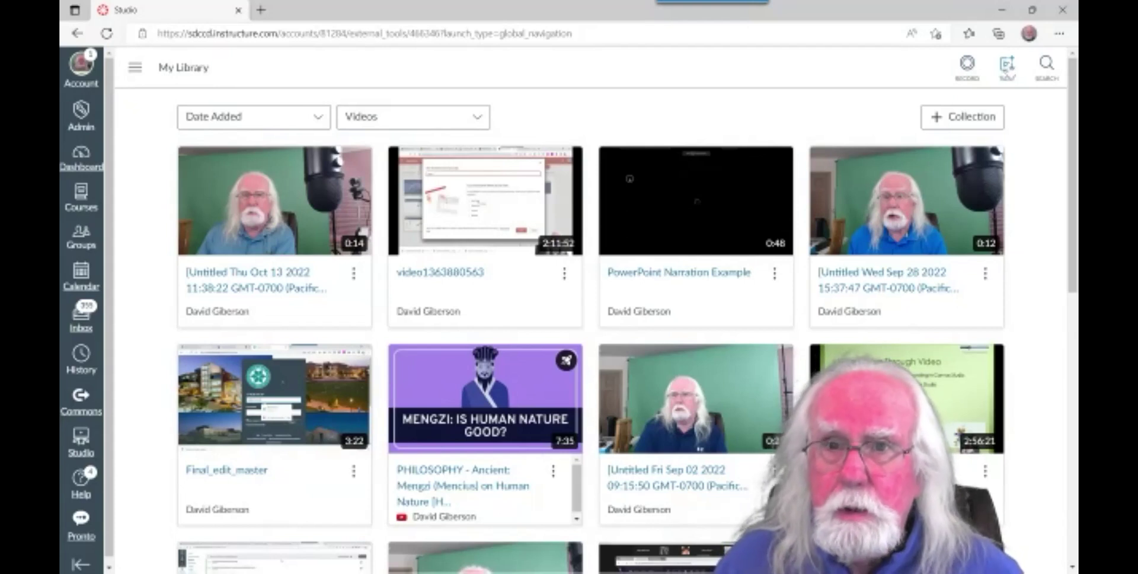
left_click(1008, 65)
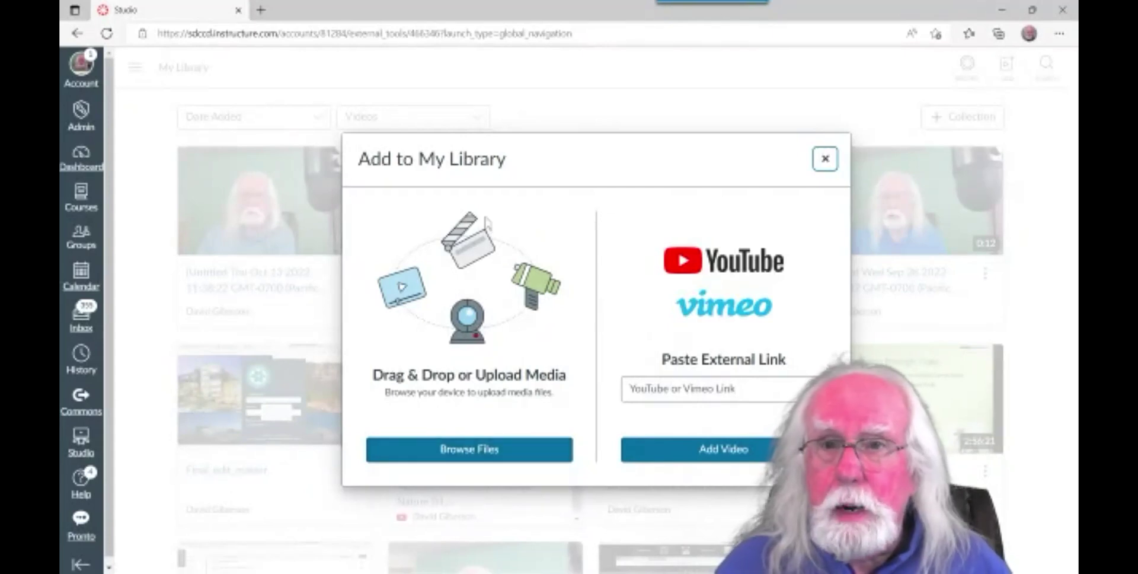
left_click(496, 450)
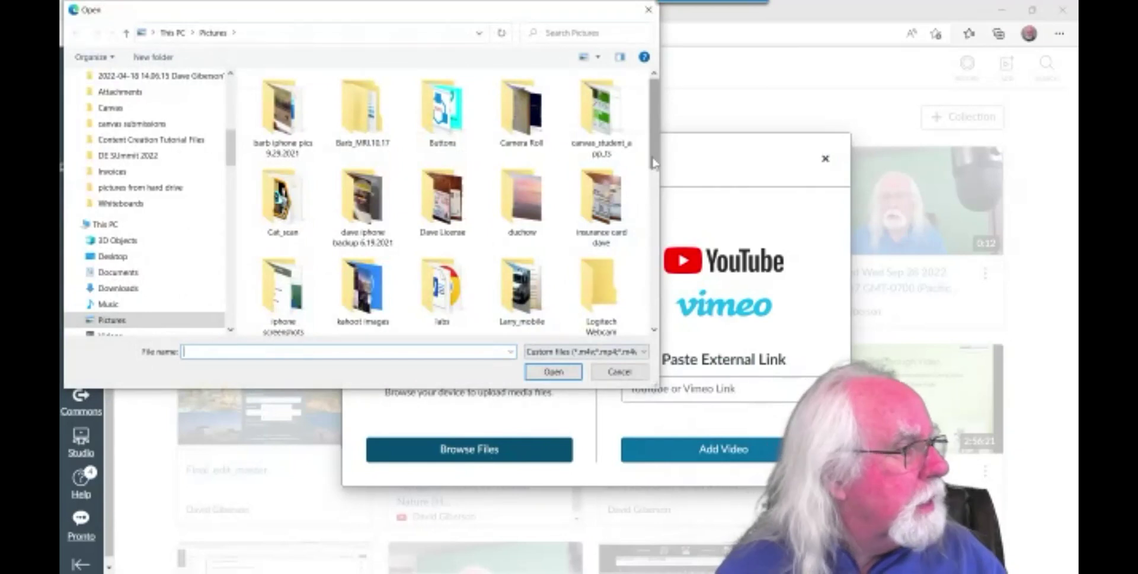
left_click_drag(232, 159, 232, 182)
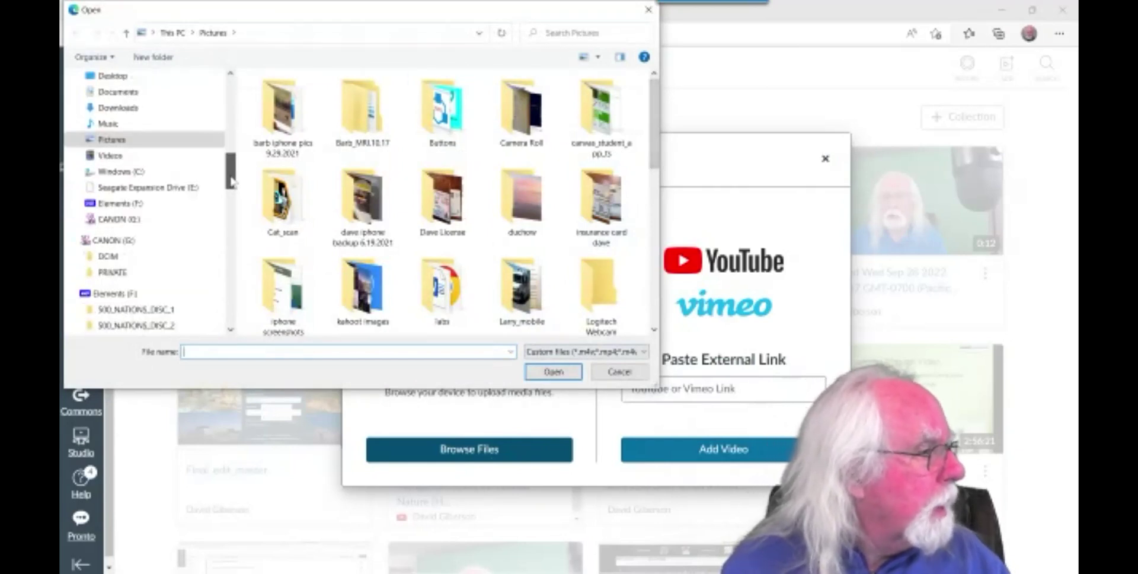
left_click(112, 156)
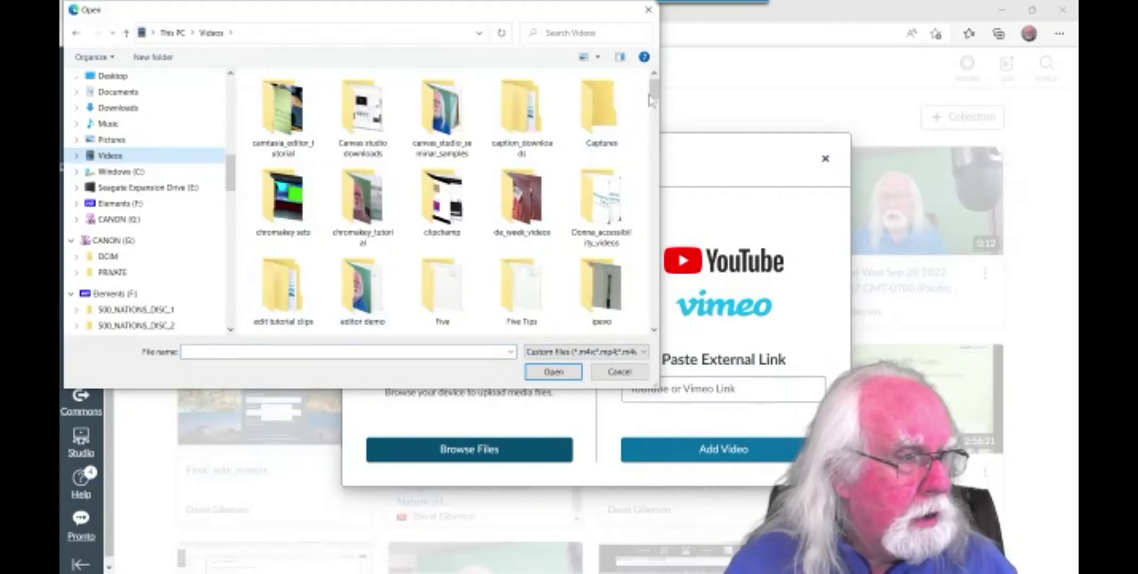
left_click_drag(653, 98, 637, 168)
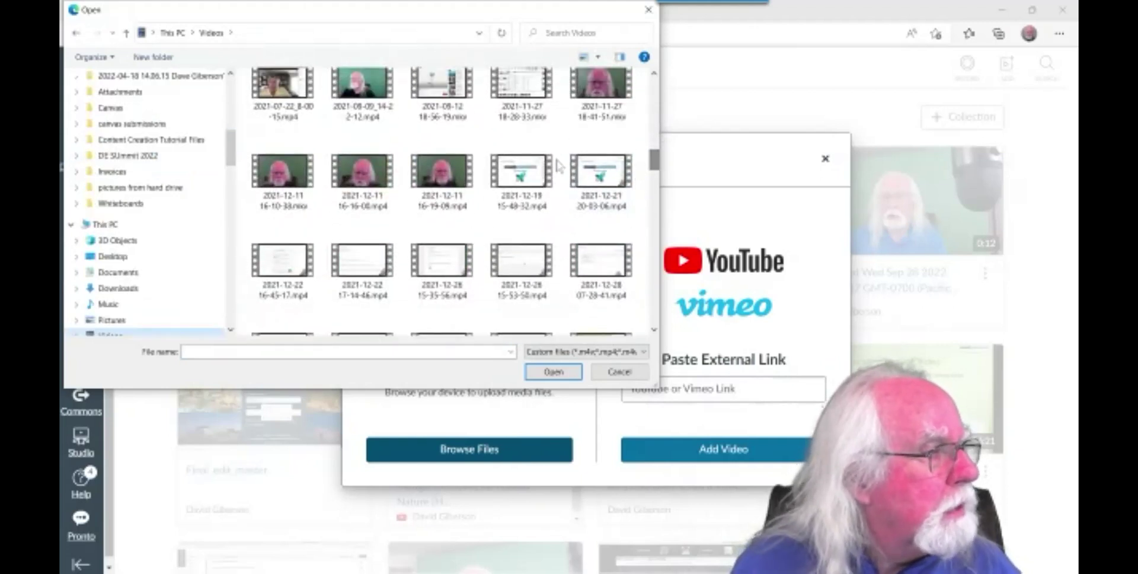
left_click(522, 176)
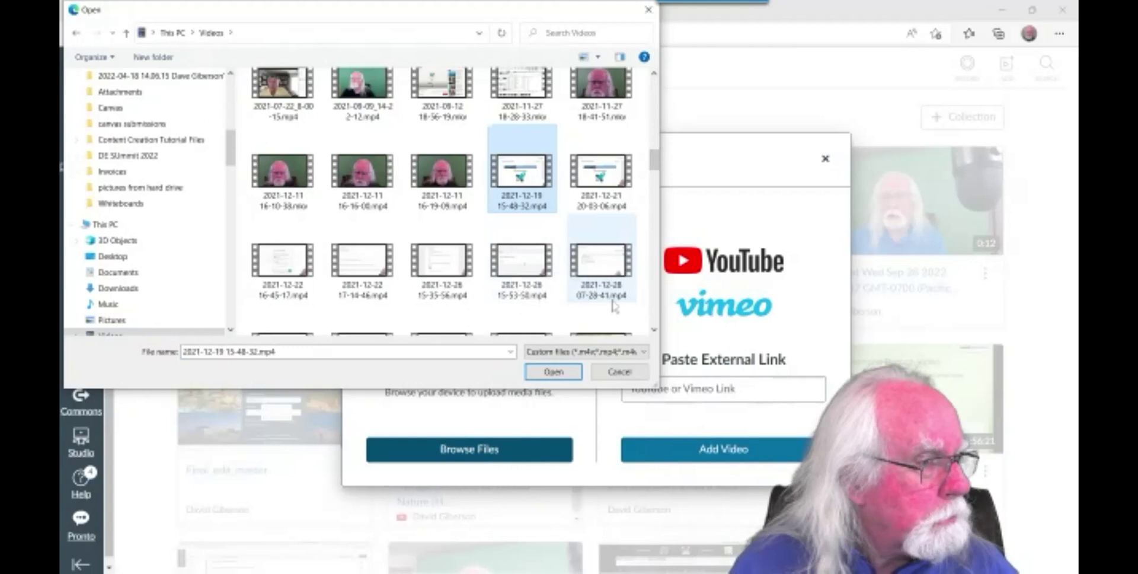
left_click(559, 375)
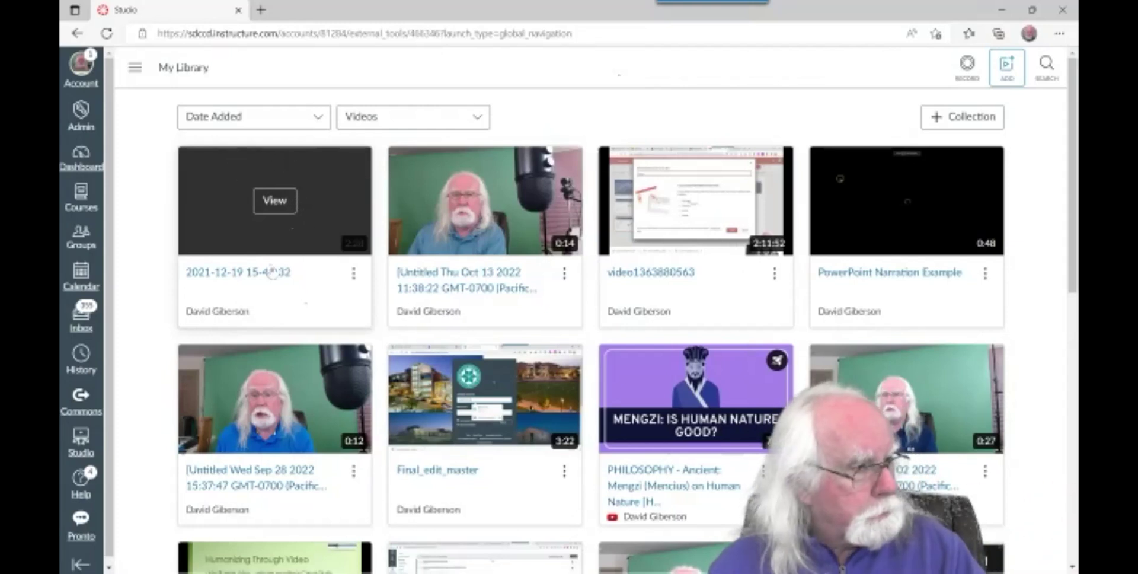
left_click(277, 202)
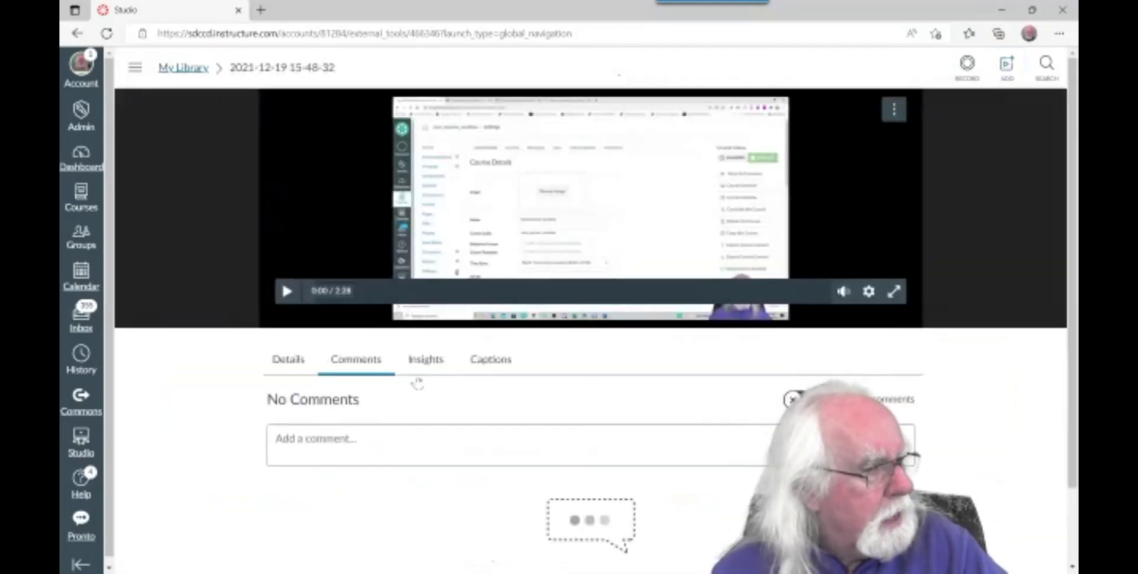
left_click(288, 300)
left_click(289, 293)
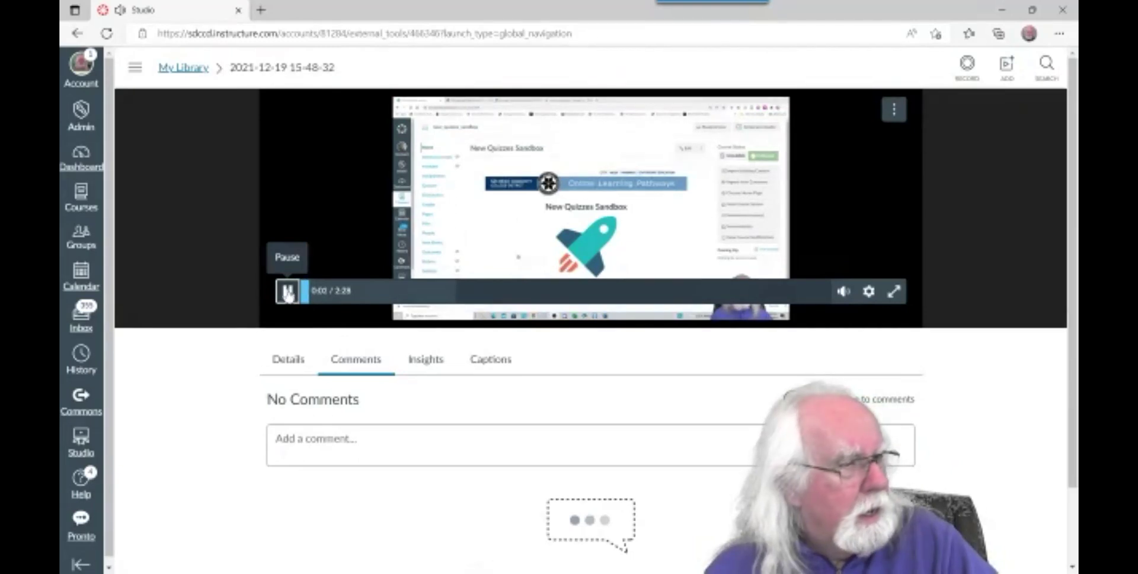
left_click(288, 294)
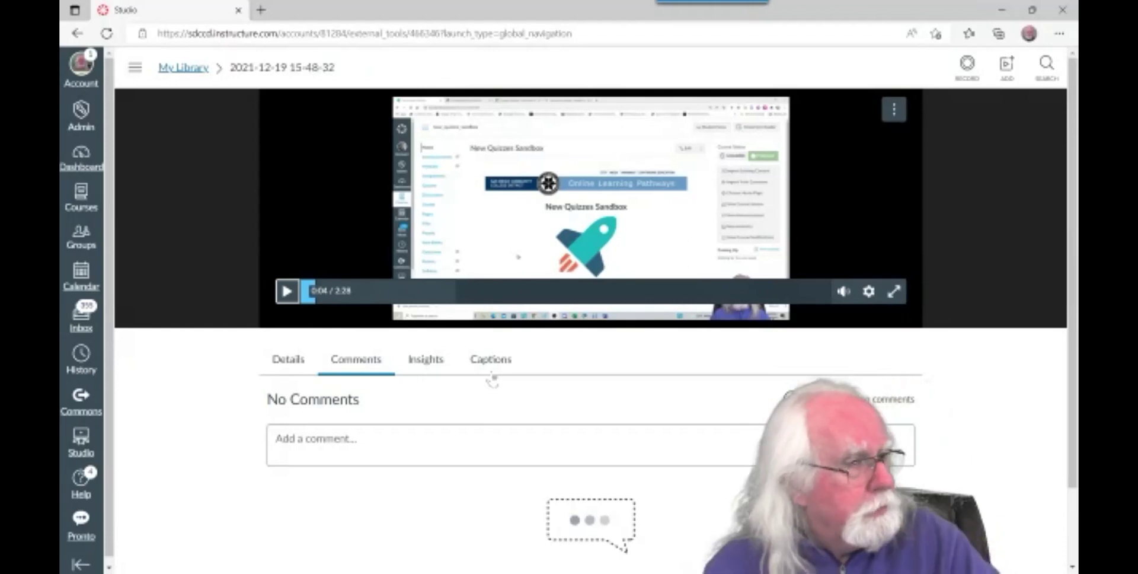
Step: Set the video's title to "Enabling New Quizzes in Your Canvas Courses", leave description and tags empty, and save the details
left_click(290, 362)
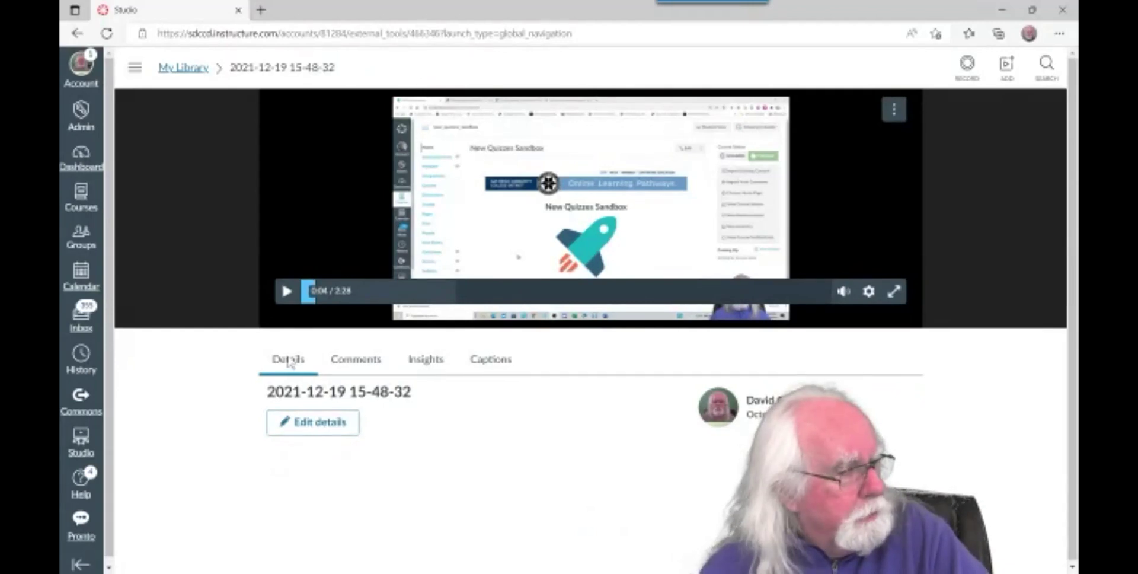
left_click(323, 423)
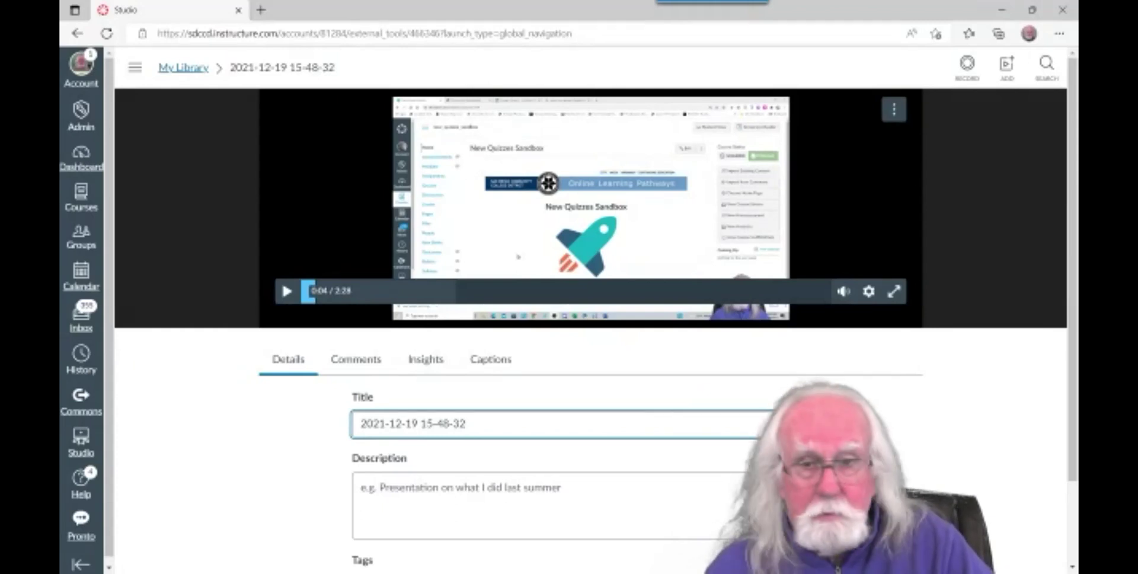
left_click_drag(466, 424, 347, 425)
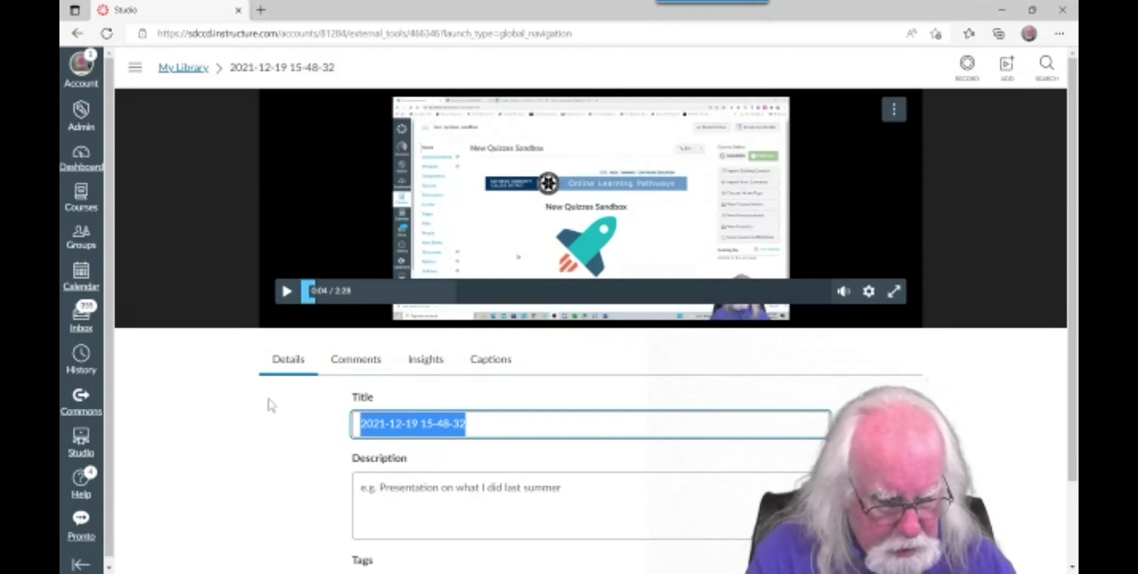
type("Enabling New Qui")
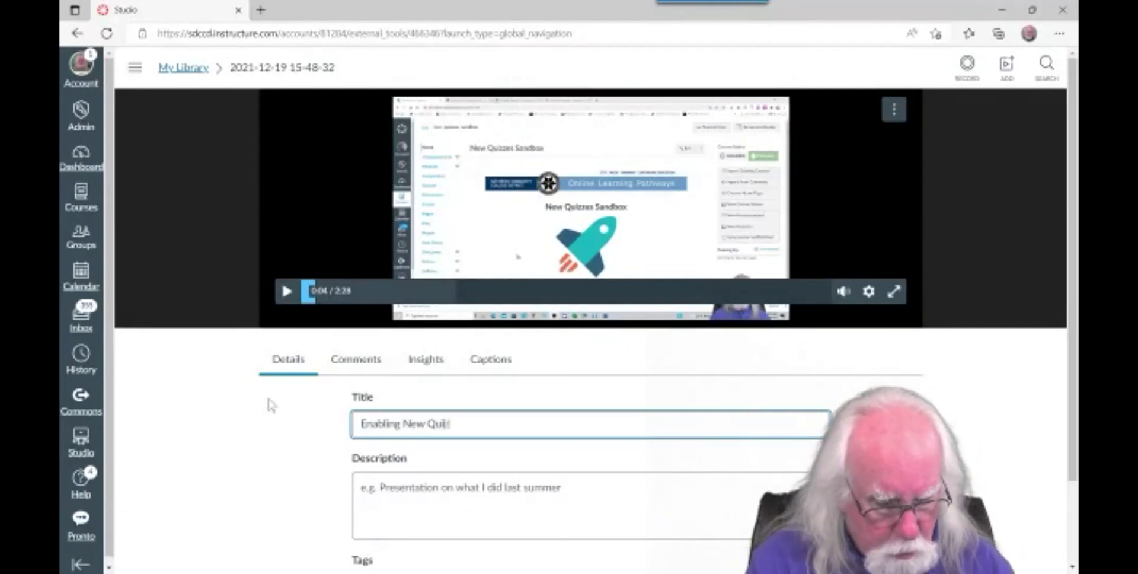
type("zzes in Your Canvas Co")
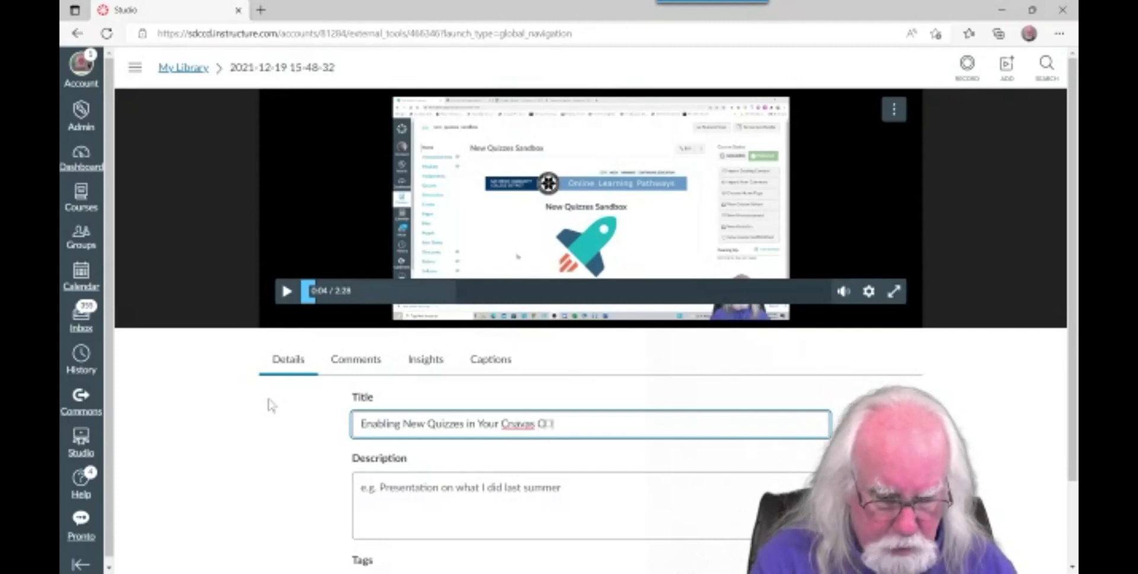
type("urse")
key("BackSpace")
key("BackSpace")
key("BackSpace")
key("BackSpace")
key("BackSpace")
key("BackSpace")
key("BackSpace")
key("BackSpace")
key("BackSpace")
key("BackSpace")
key("BackSpace")
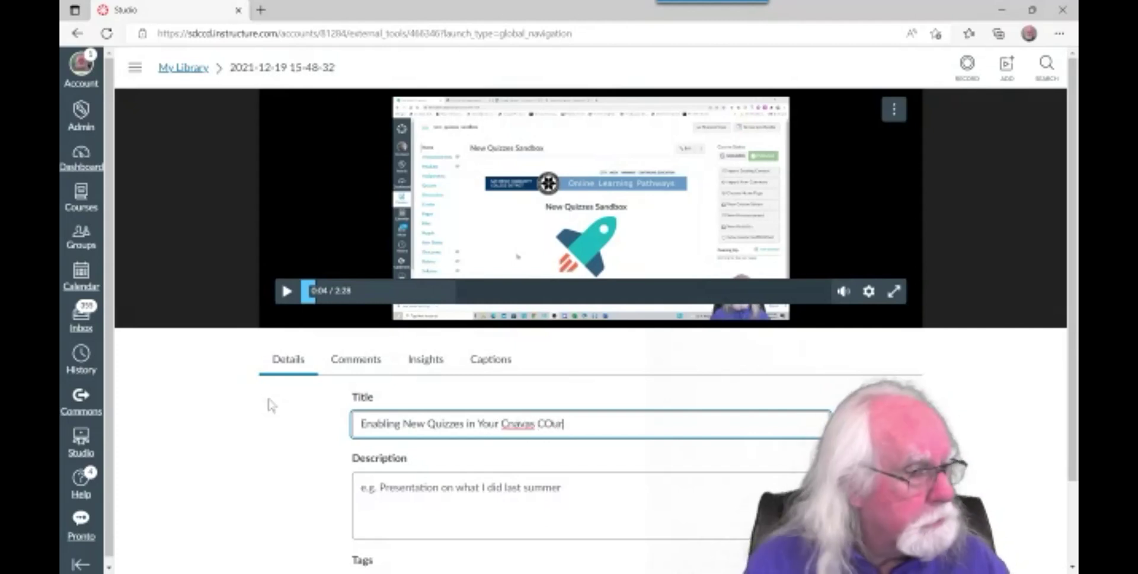
key("BackSpace")
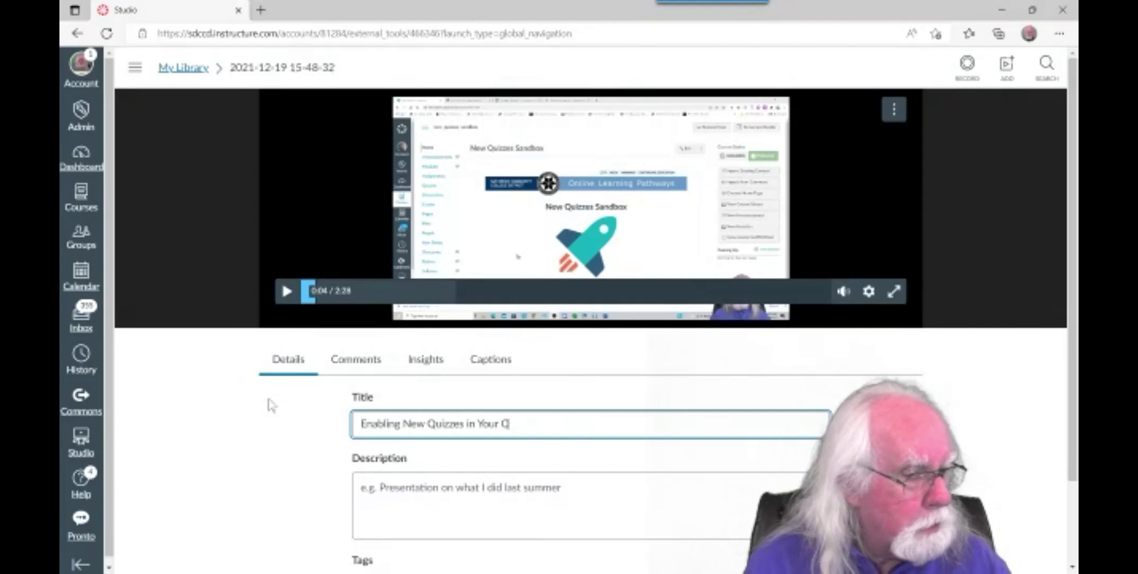
type("anvas")
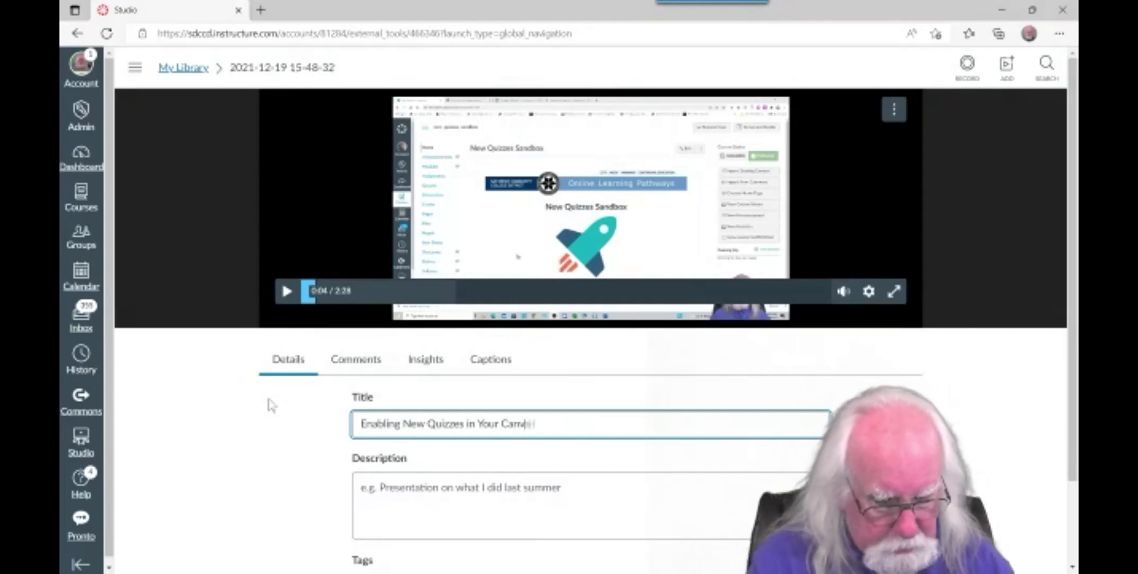
type(" C")
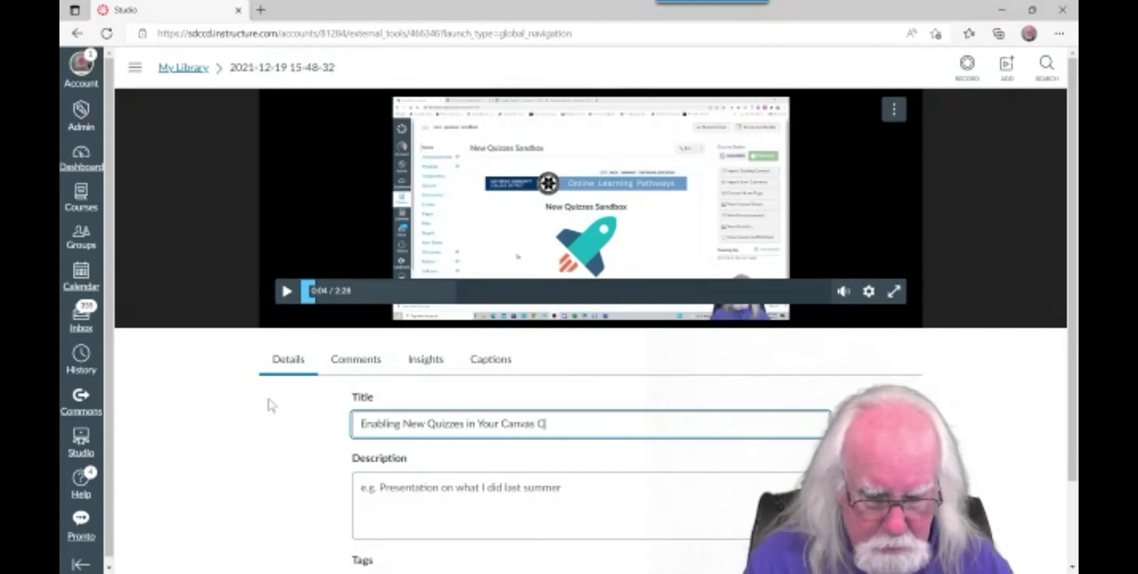
type("ourses")
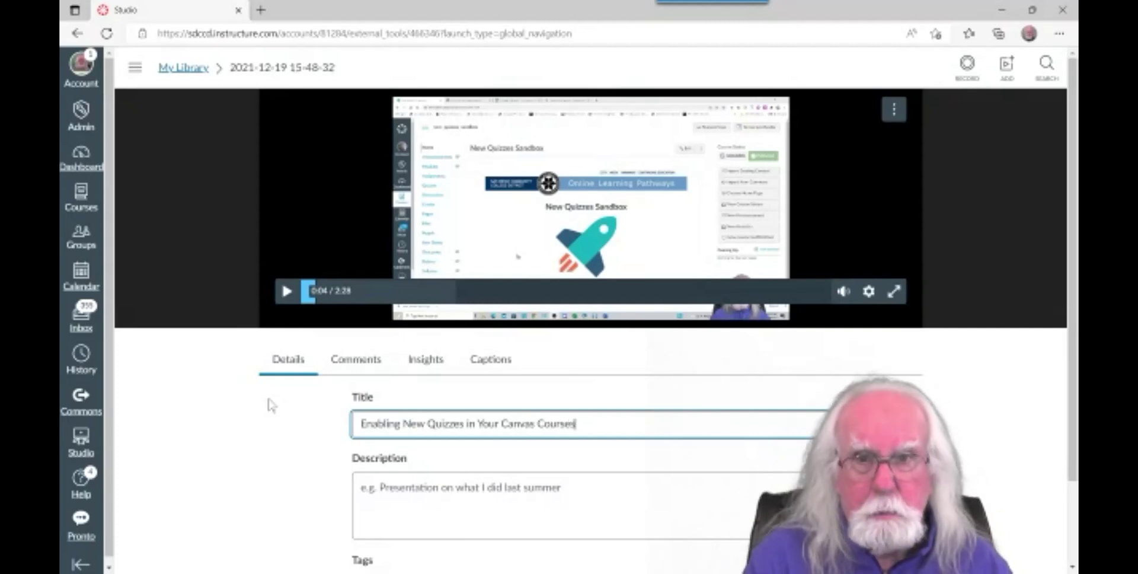
left_click(361, 488)
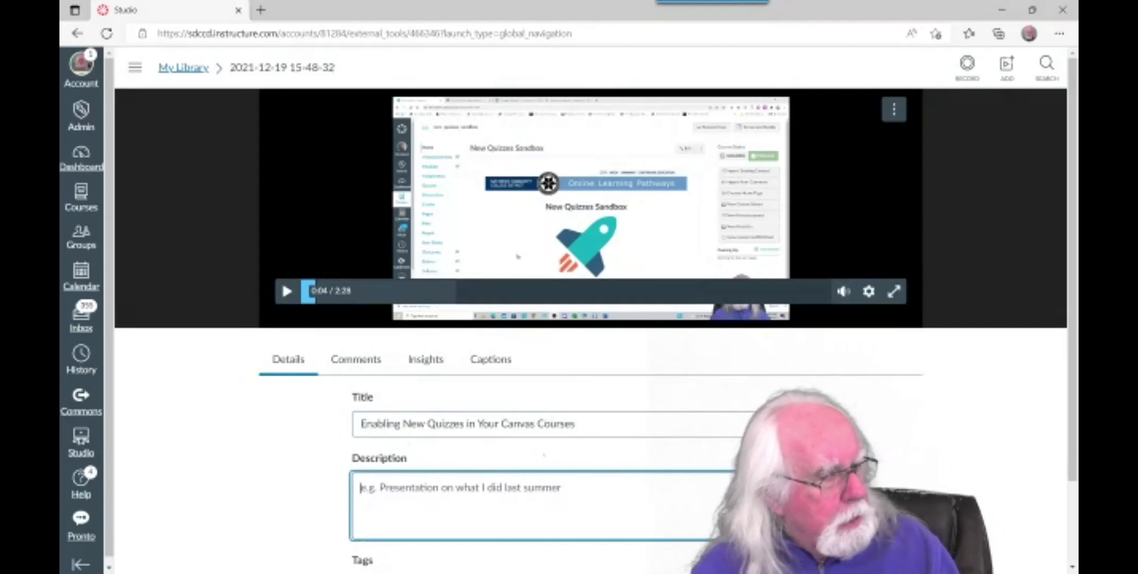
scroll(590, 296, "down", 1)
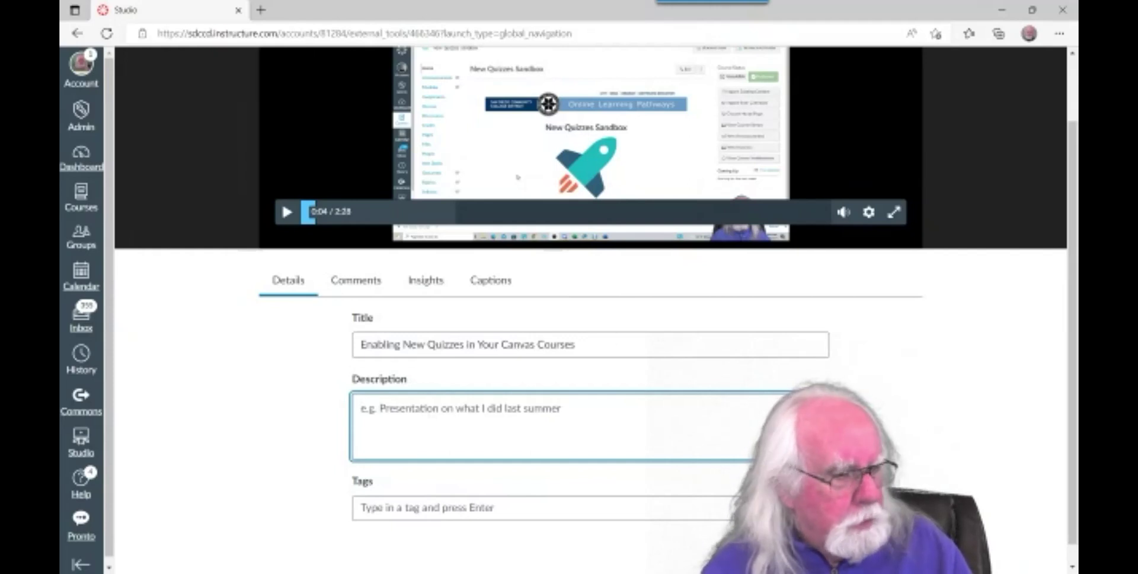
left_click(658, 554)
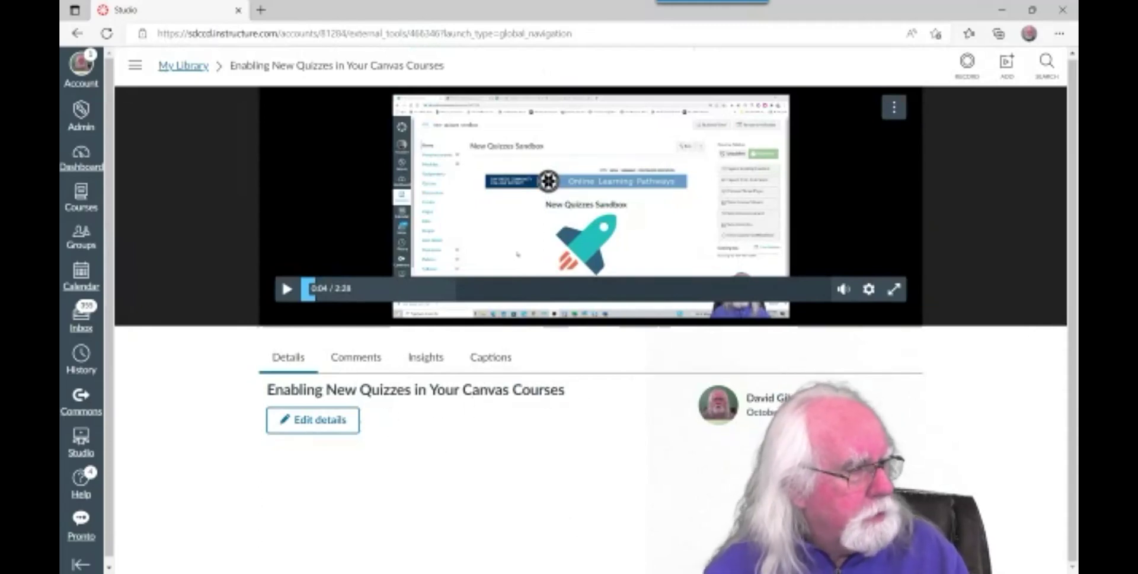
Step: Open the video's comments, play the video up to about 0:10 and pause it there
left_click(359, 358)
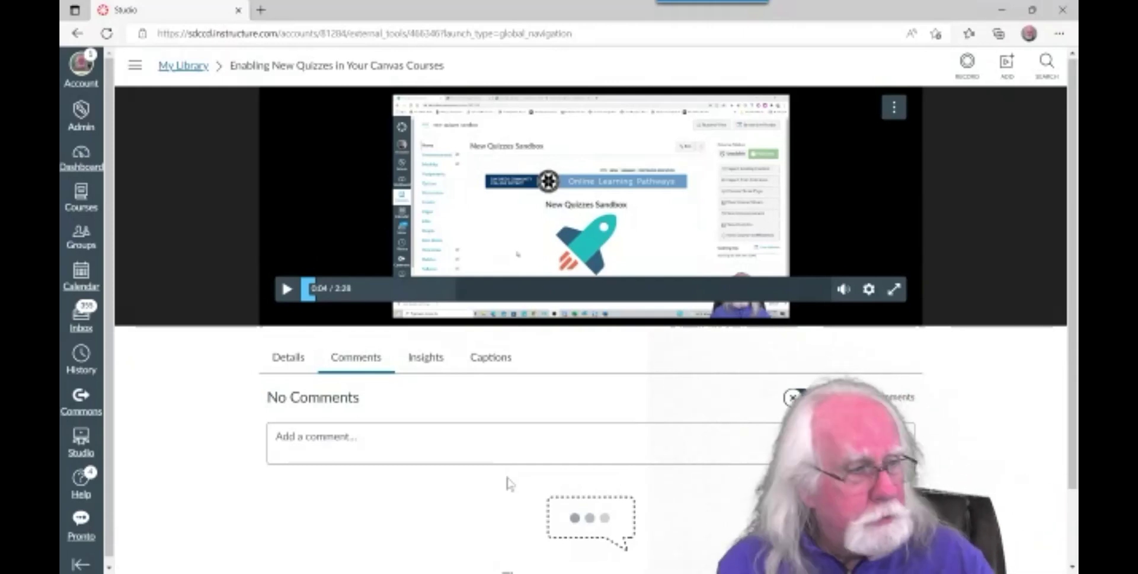
left_click(297, 298)
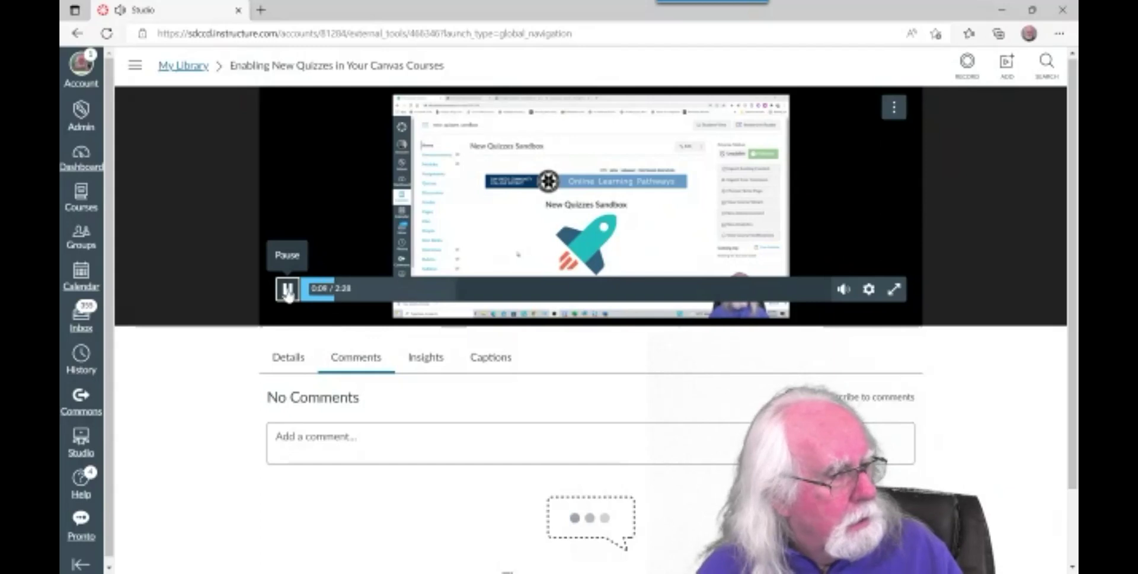
left_click(288, 290)
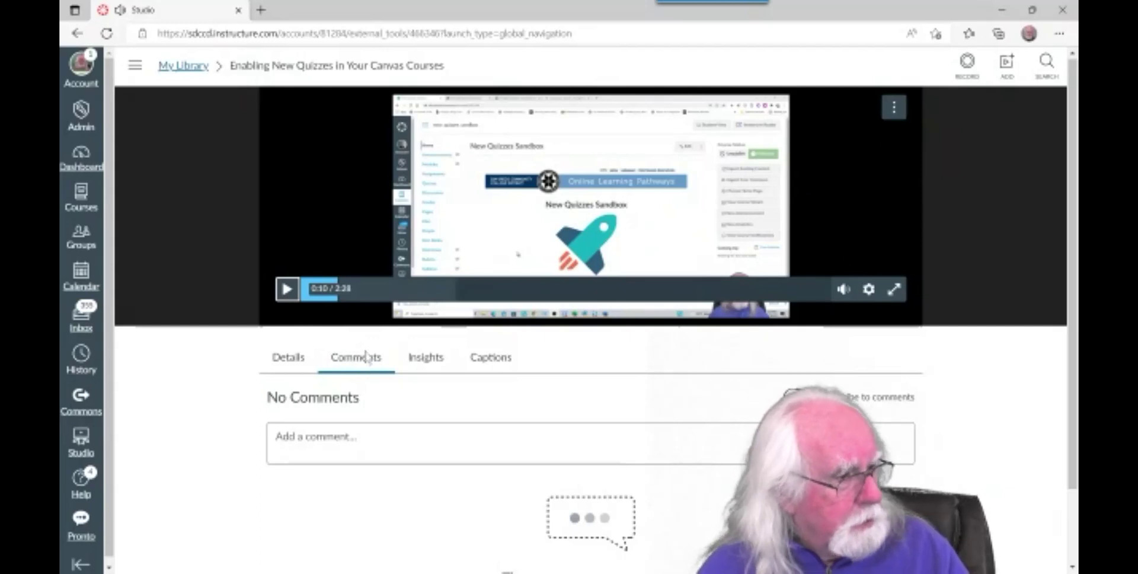
Step: Post the comment "WE have a new testing engine?" at 0:10 of the video, keeping reply notifications on
left_click(309, 432)
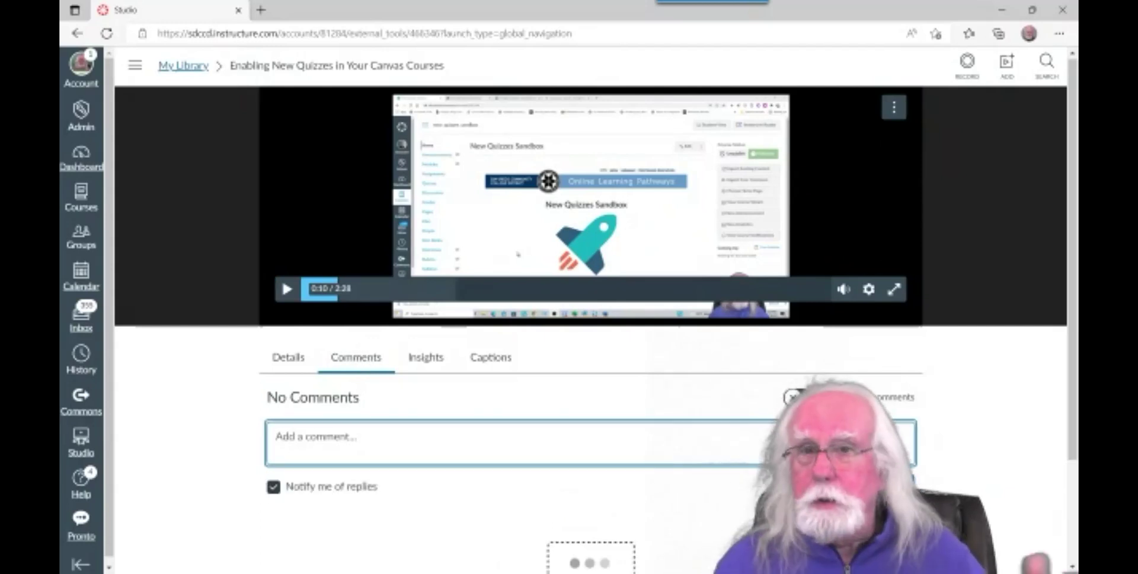
type("Wi have a new te")
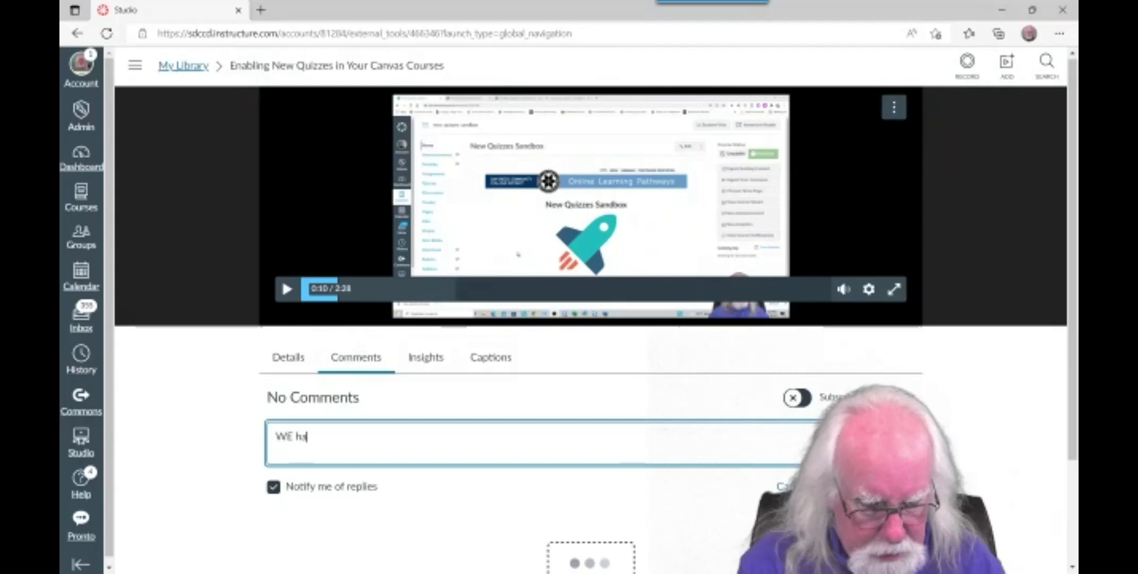
type("sting en")
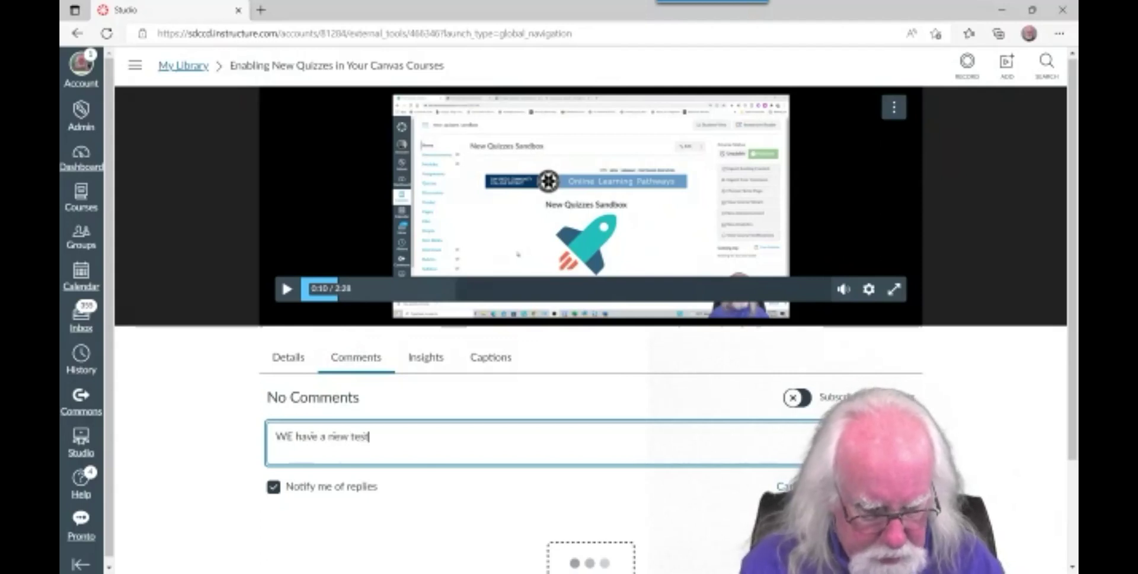
type("gine?")
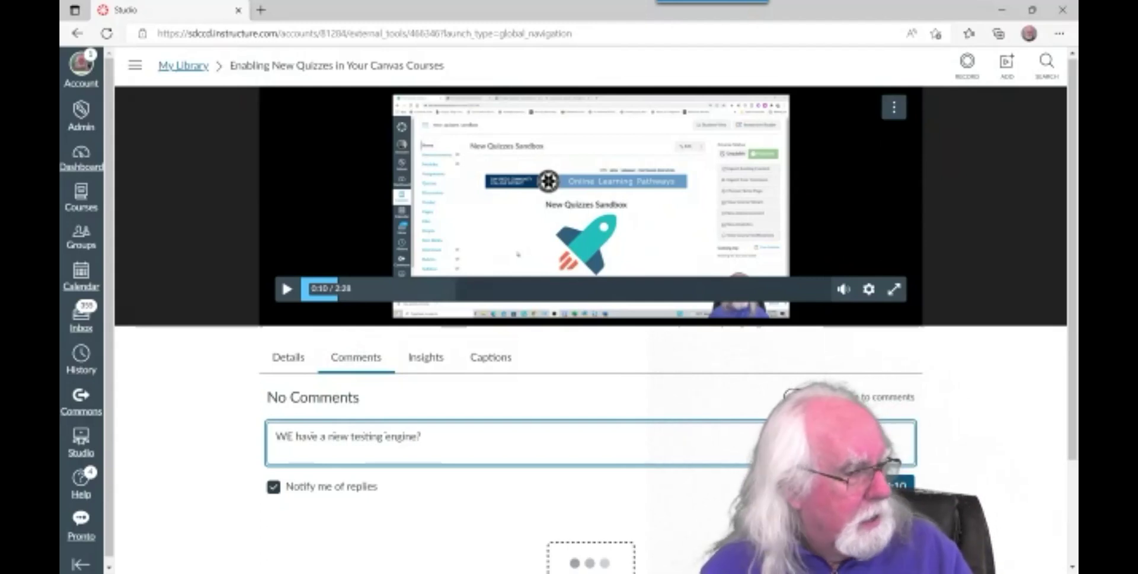
key("Return")
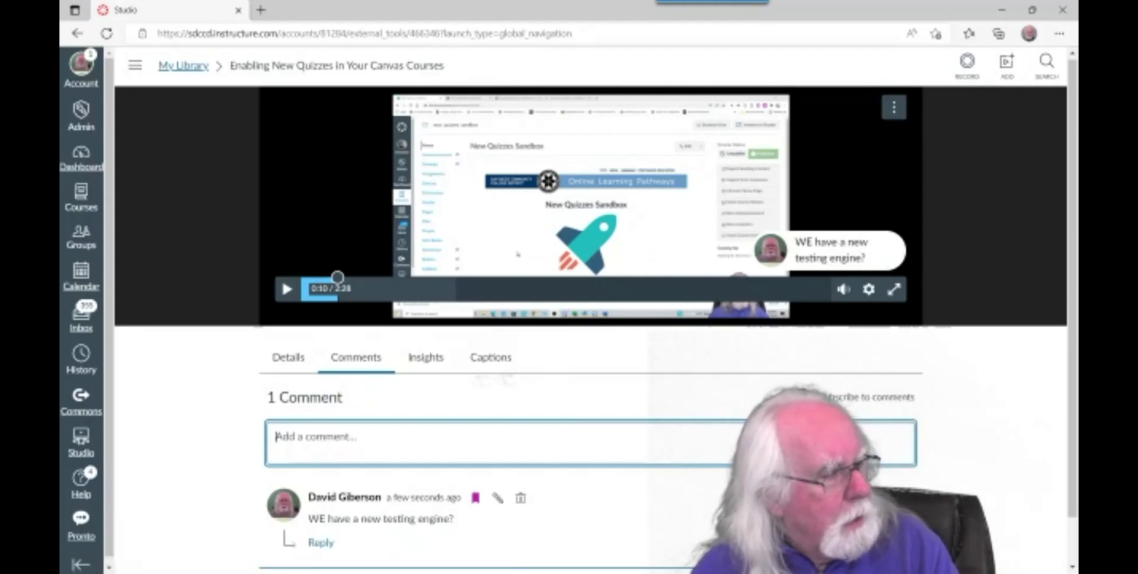
Step: Examine the video's student viewing insights
left_click(416, 360)
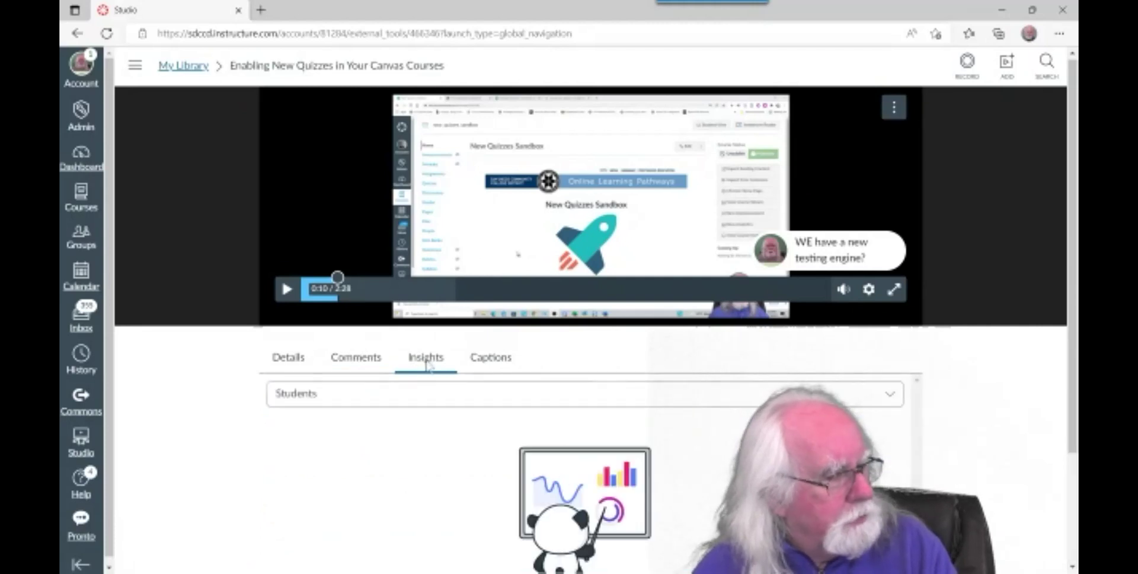
scroll(699, 516, "down", 3)
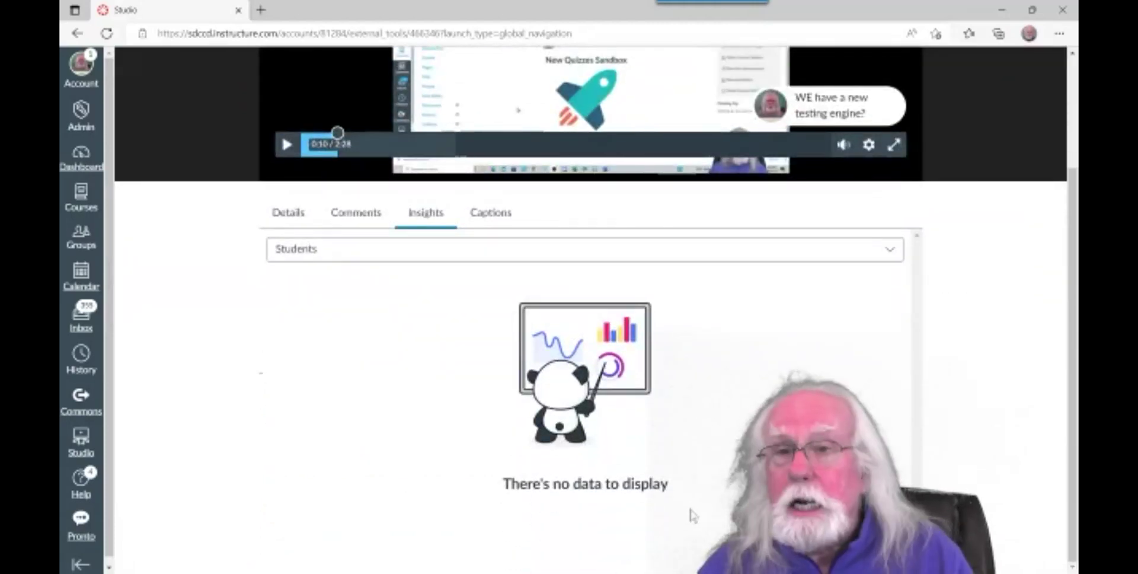
scroll(694, 516, "up", 3)
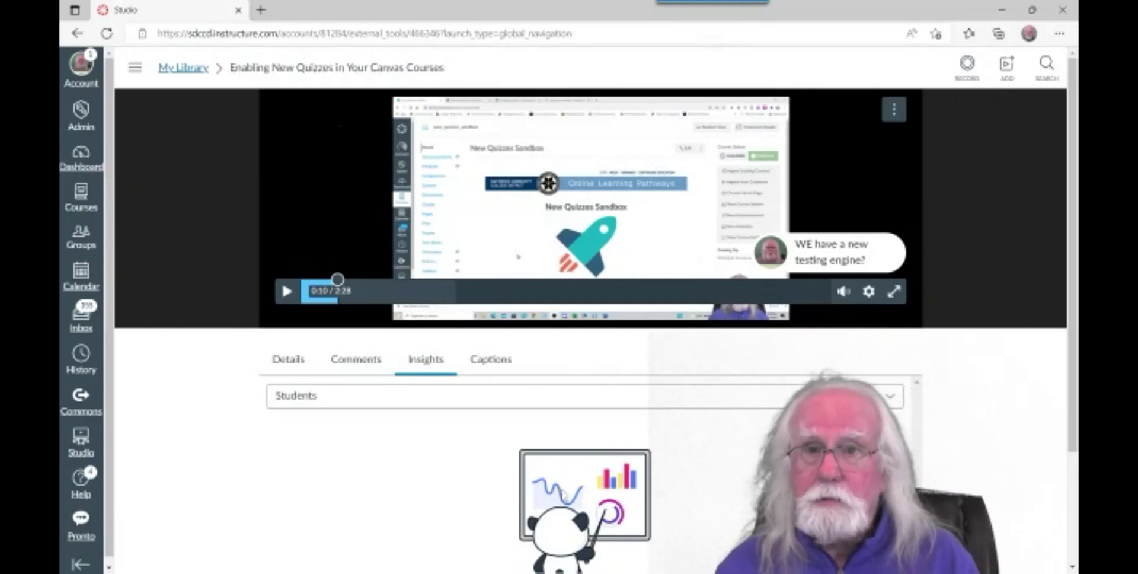
Step: Request automatically generated captions for the video with English as the spoken language
left_click(497, 360)
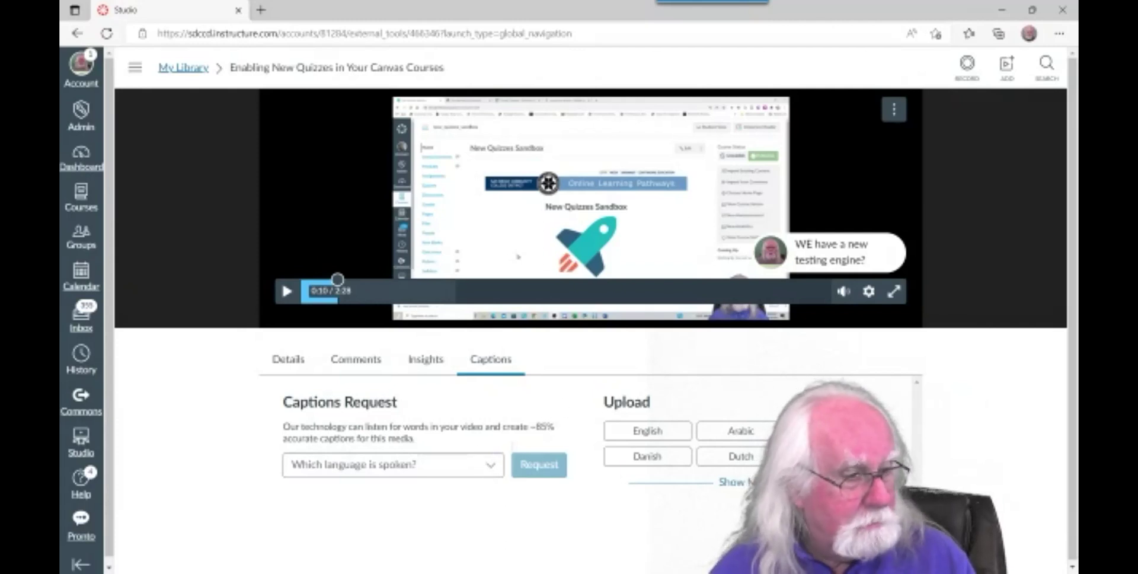
left_click(495, 470)
scroll(424, 439, "down", 1)
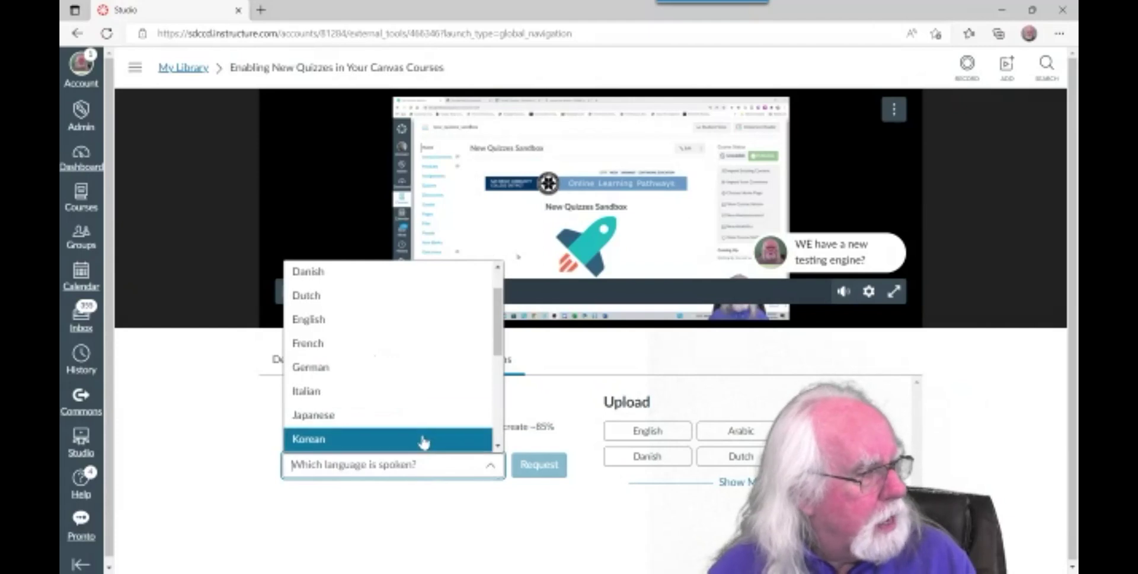
left_click(382, 323)
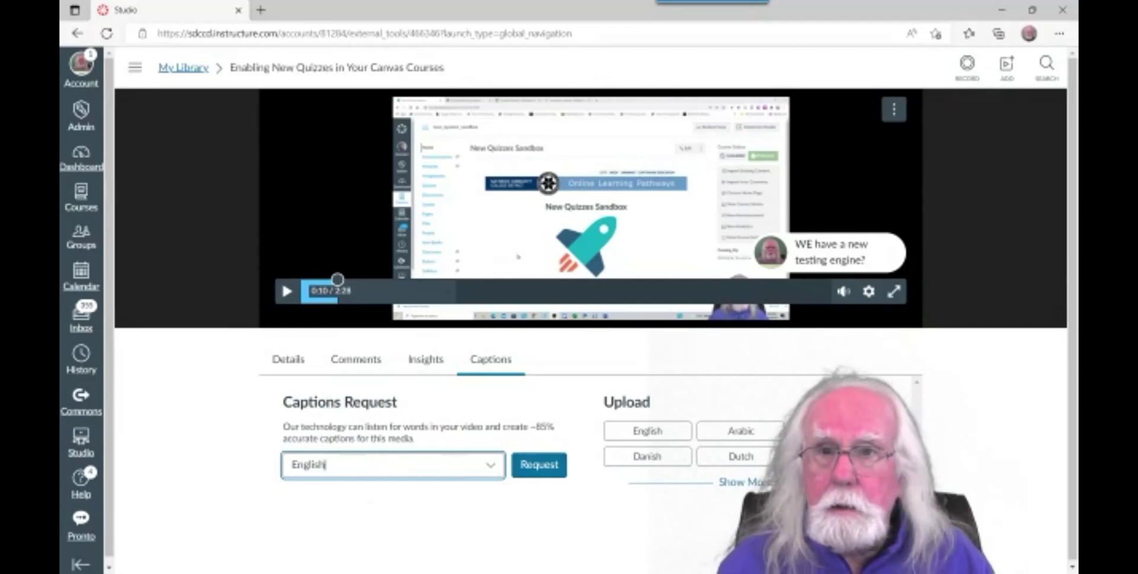
left_click(539, 464)
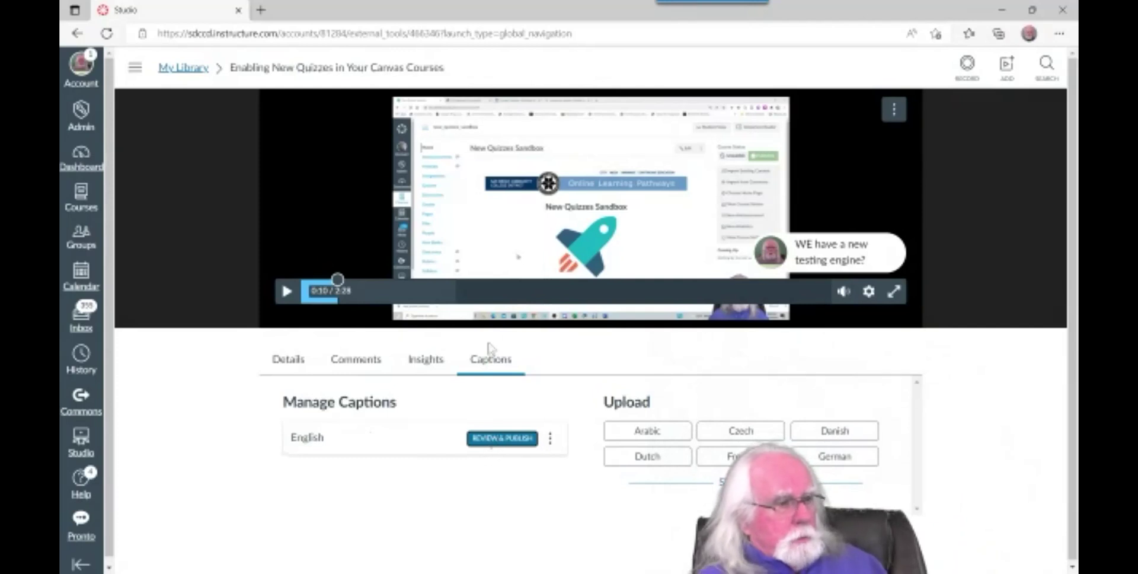
Step: Review and publish the video's generated English captions without editing their text, and return to My Library
left_click(502, 439)
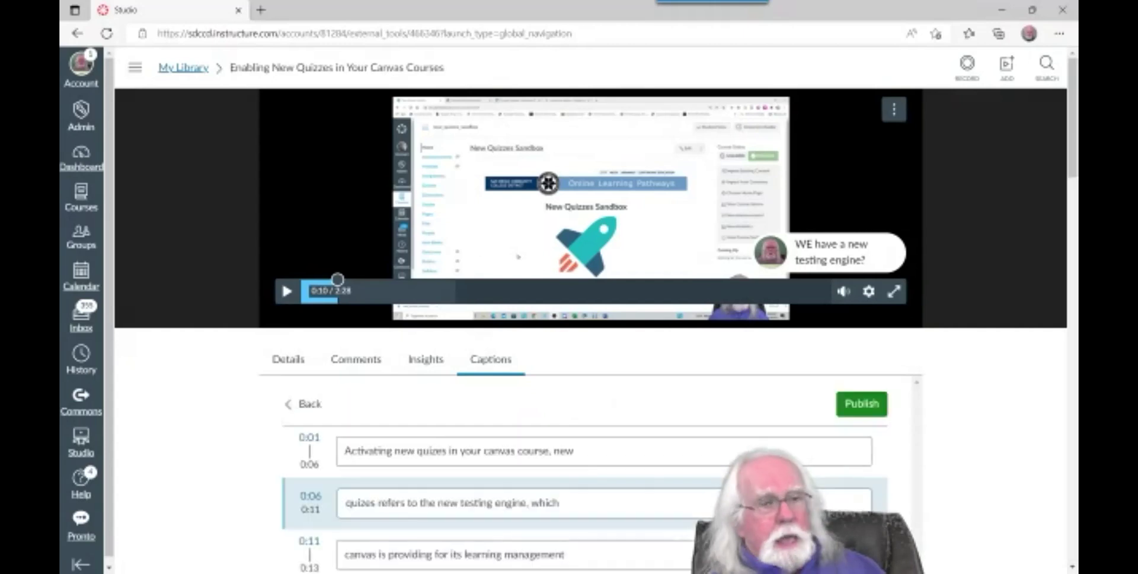
scroll(960, 482, "down", 4)
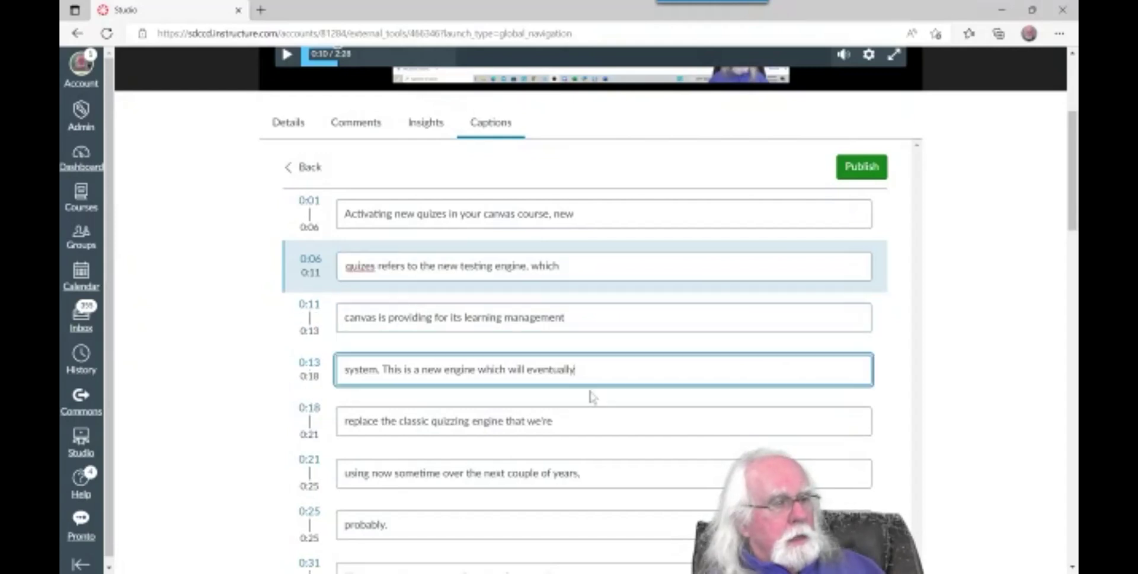
left_click(552, 421)
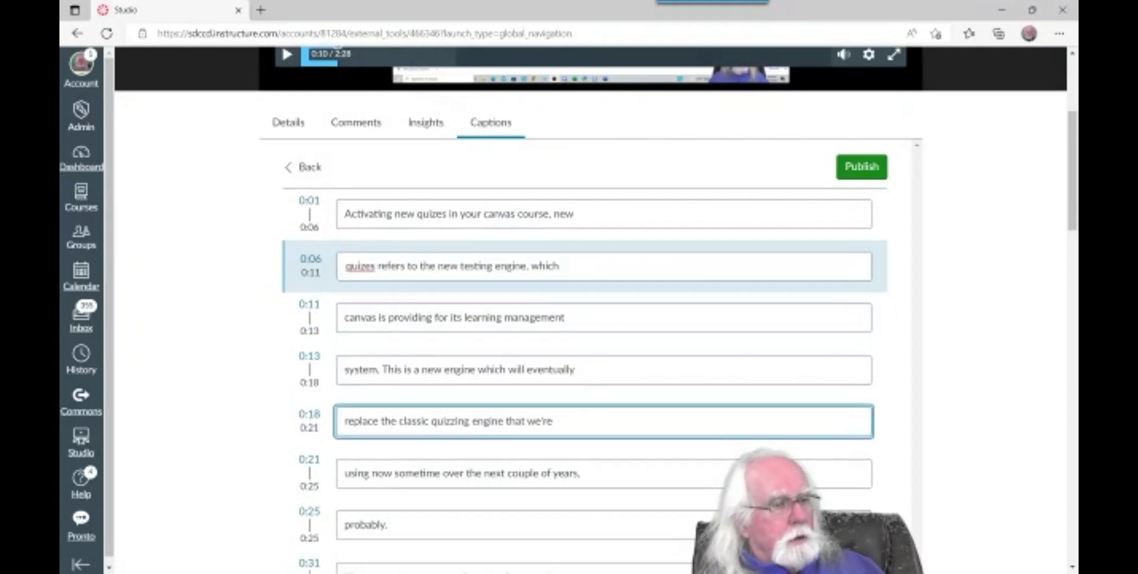
key("Tab")
scroll(977, 413, "up", 4)
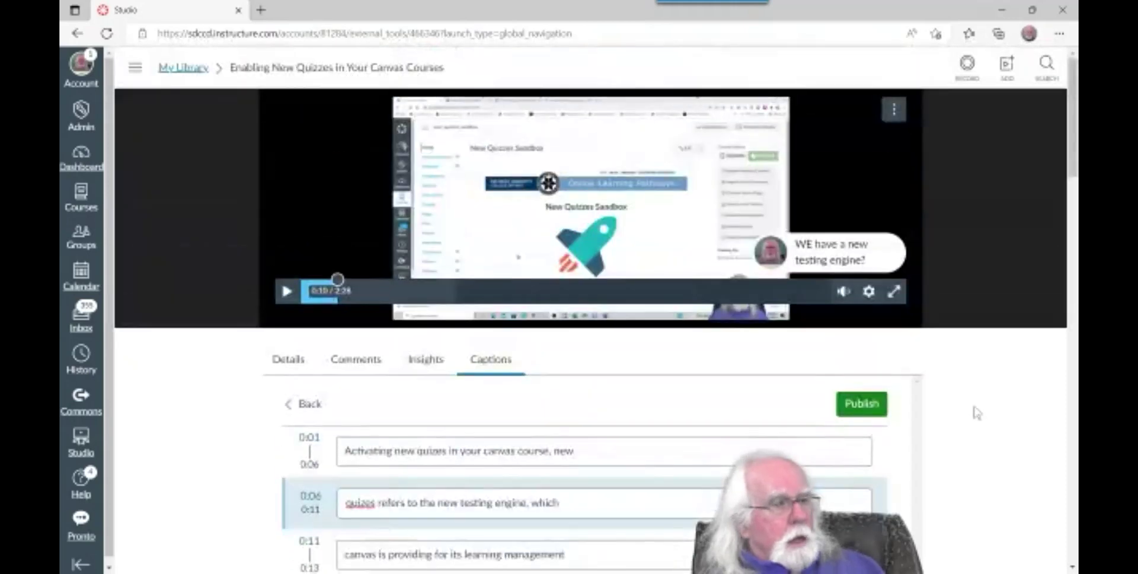
left_click(855, 406)
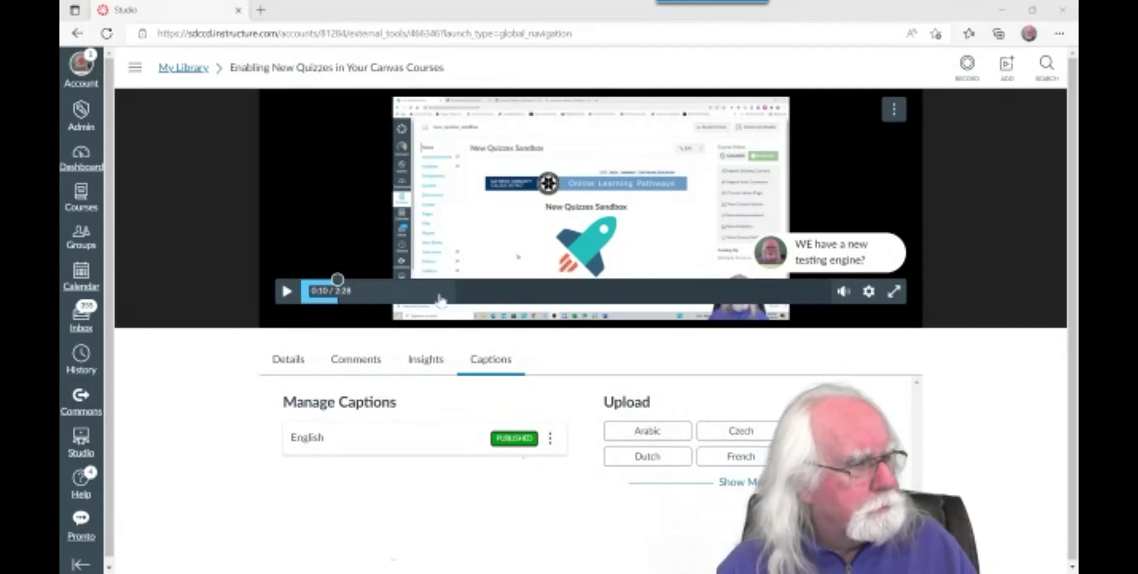
left_click(190, 68)
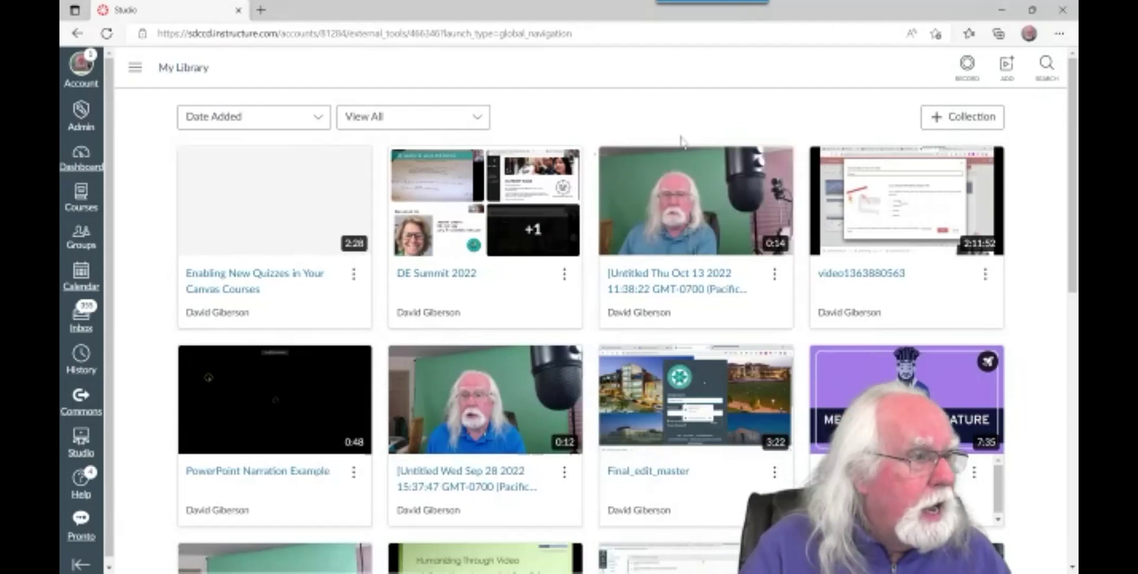
left_click(1006, 69)
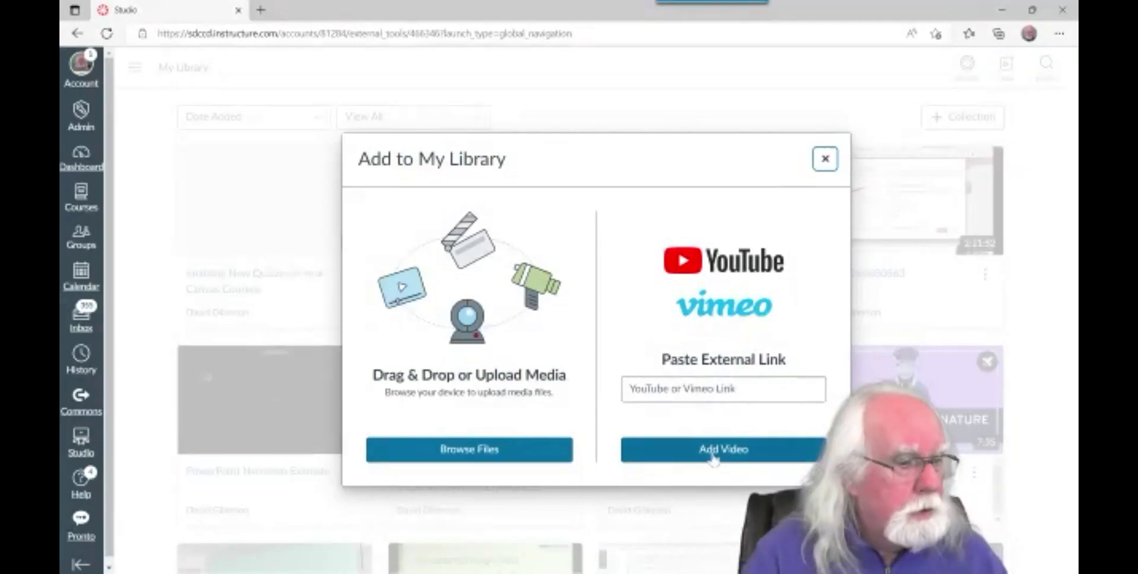
left_click(721, 396)
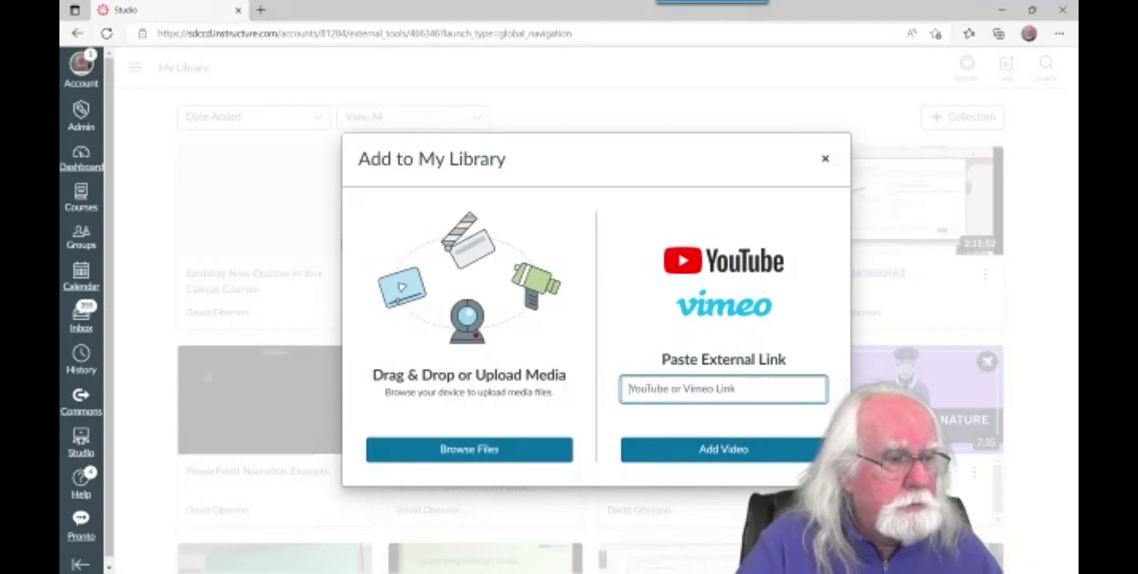
left_click(825, 158)
Step: Go to youtube.com in a new browser tab and open the channel's YouTube Studio dashboard
left_click(261, 10)
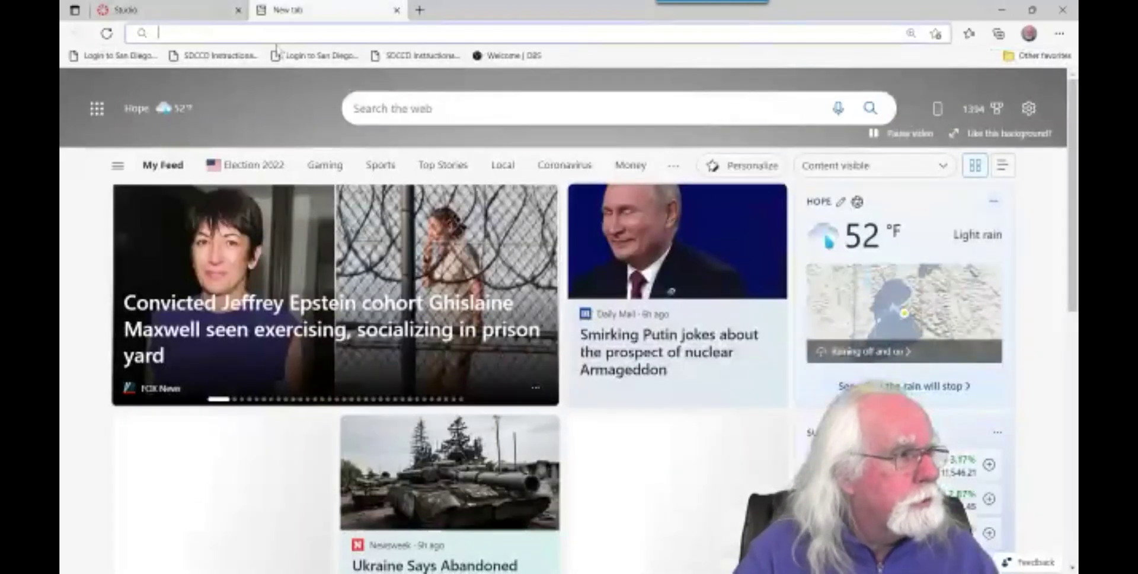
type("youtube.com")
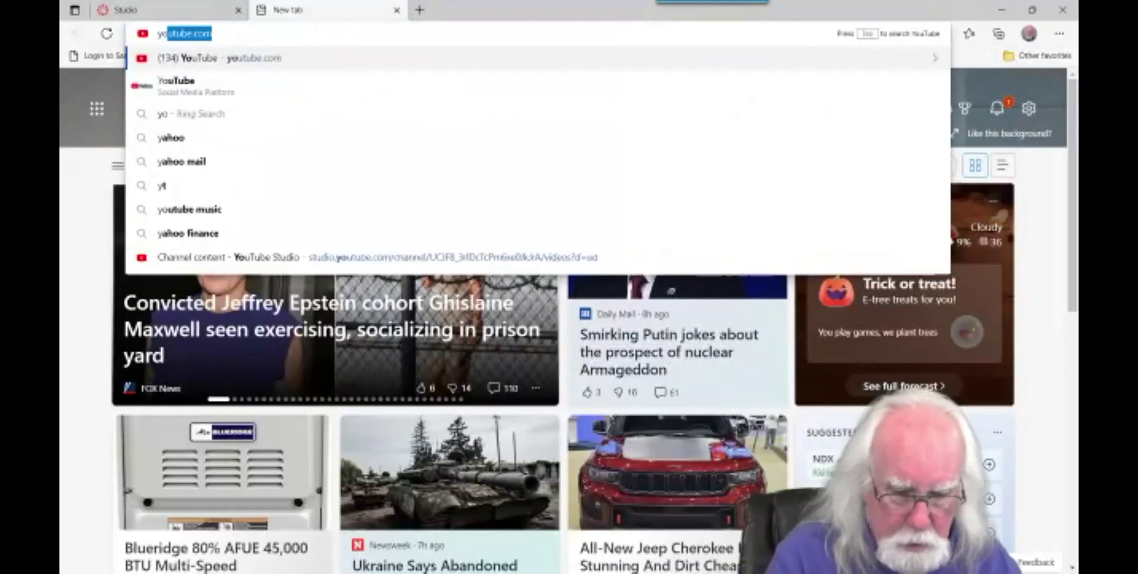
key("Return")
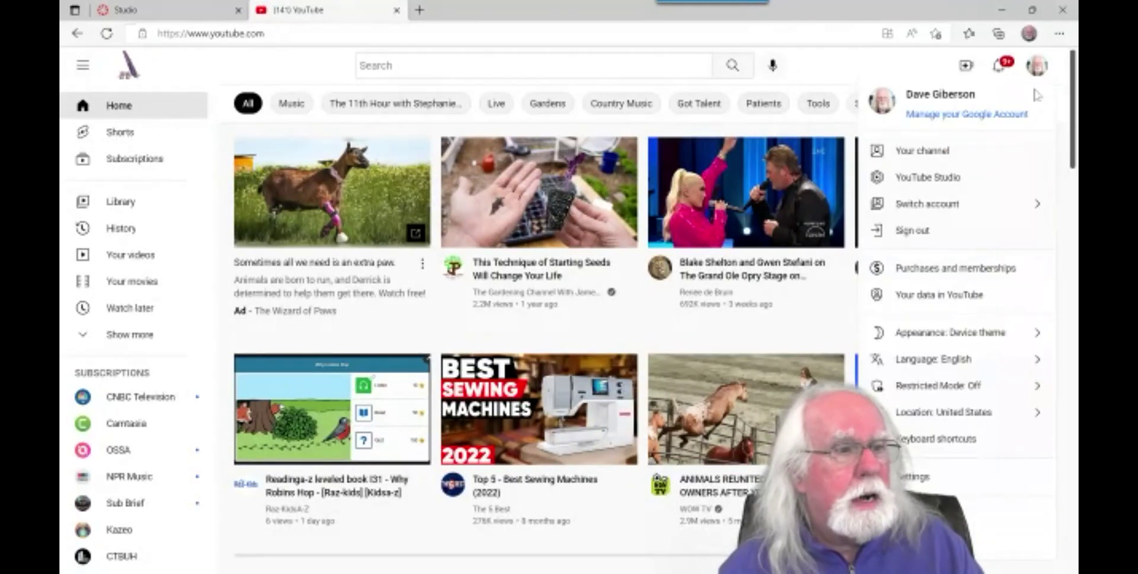
left_click(934, 178)
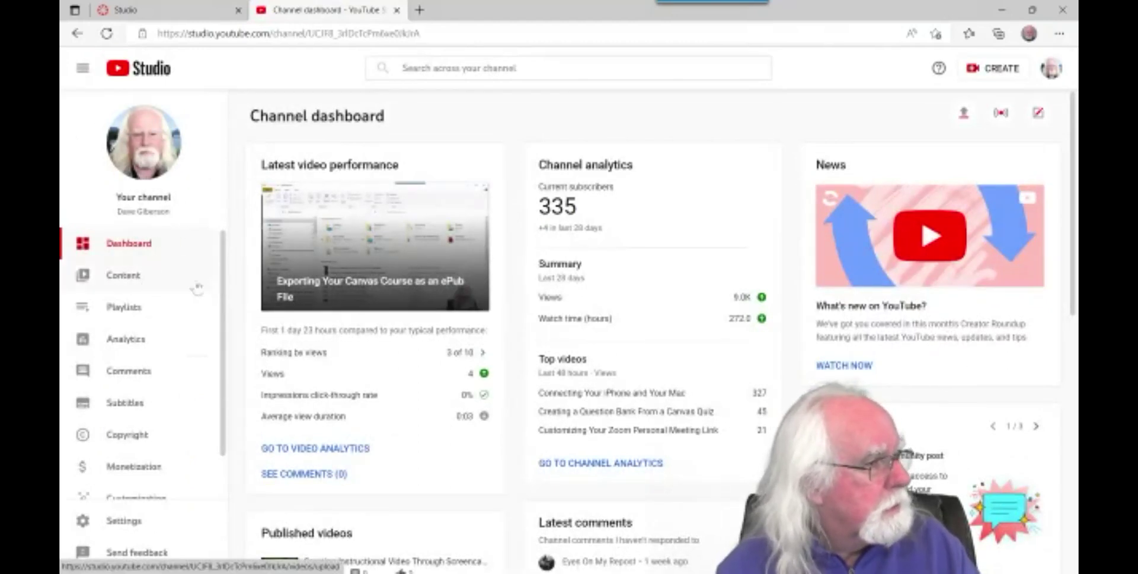
Step: Open the details of the channel video "Exporting Your Canvas Course as an ePub File" and copy its video link
left_click(126, 277)
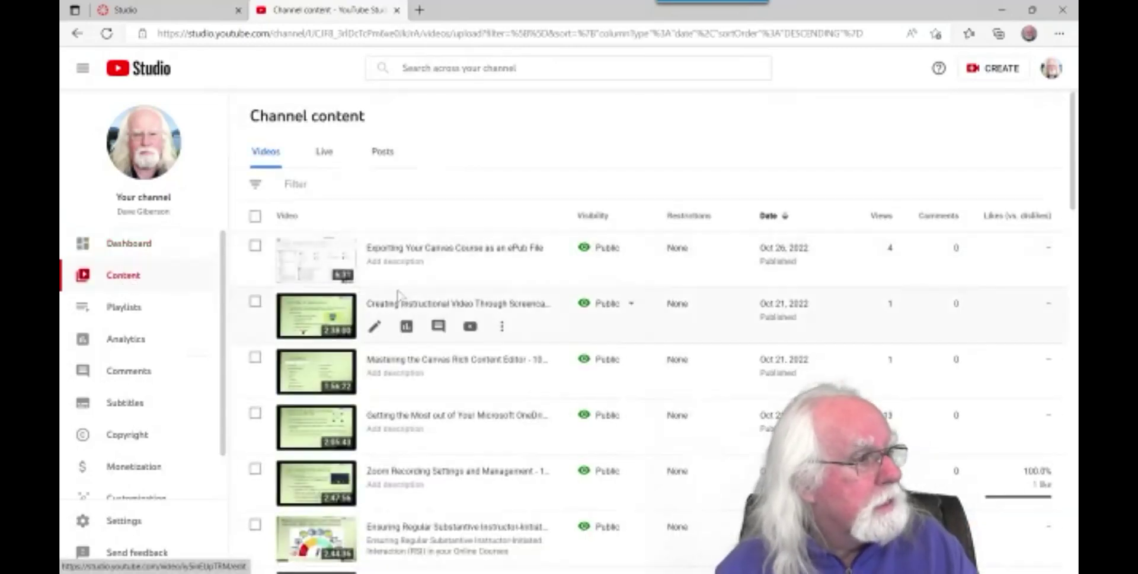
mouse_move(349, 276)
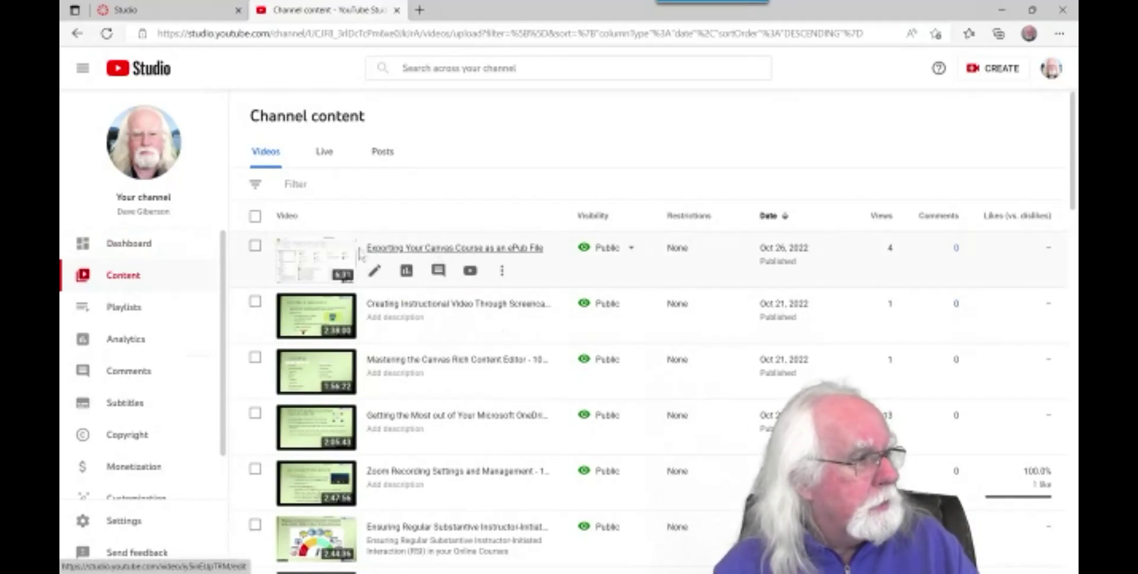
left_click(376, 271)
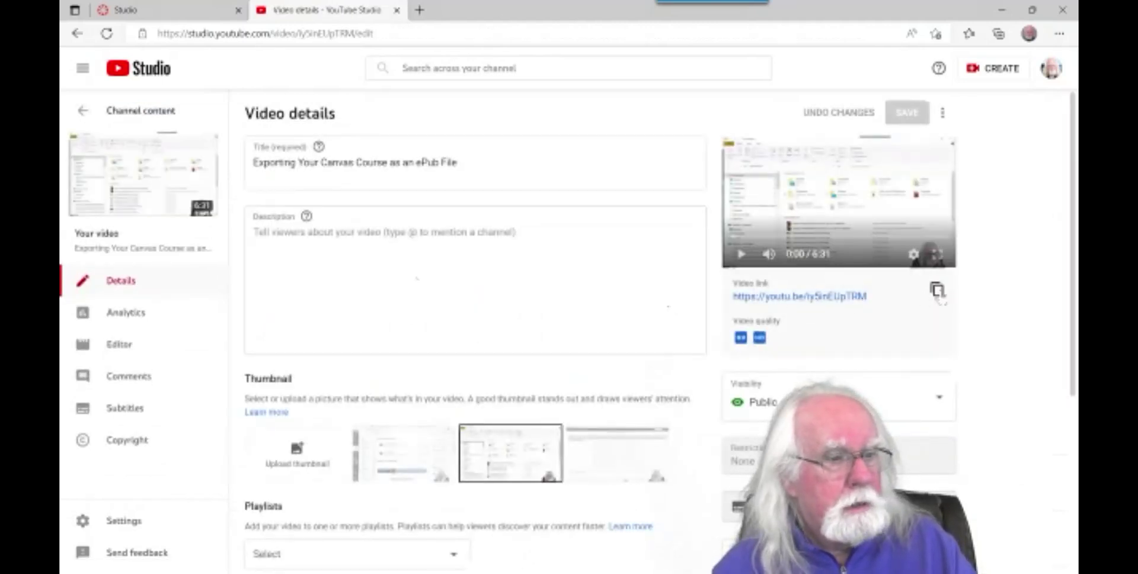
left_click(937, 290)
left_click(148, 10)
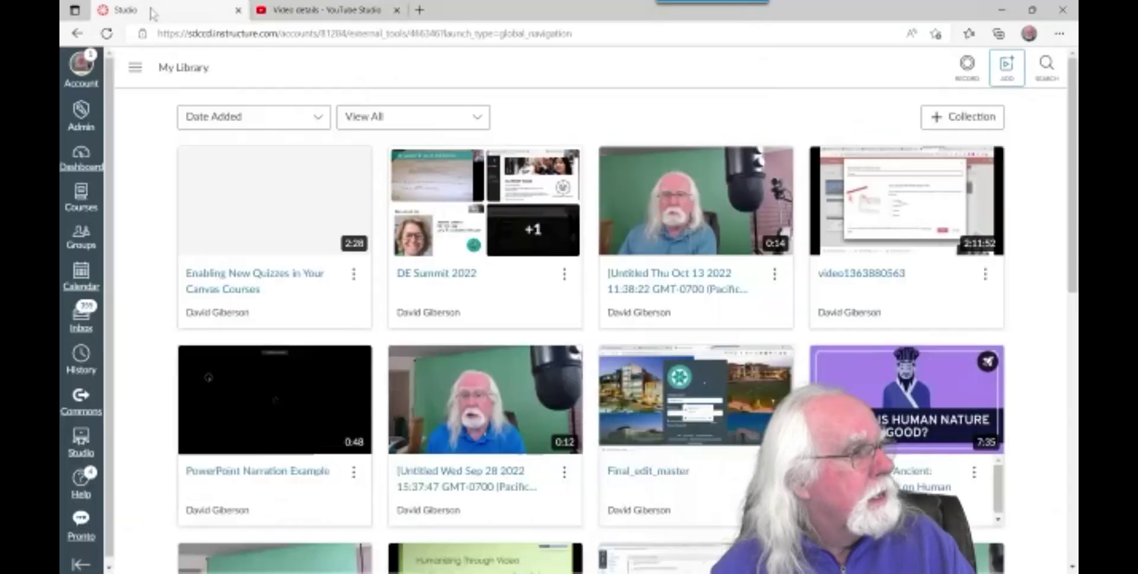
left_click(1001, 79)
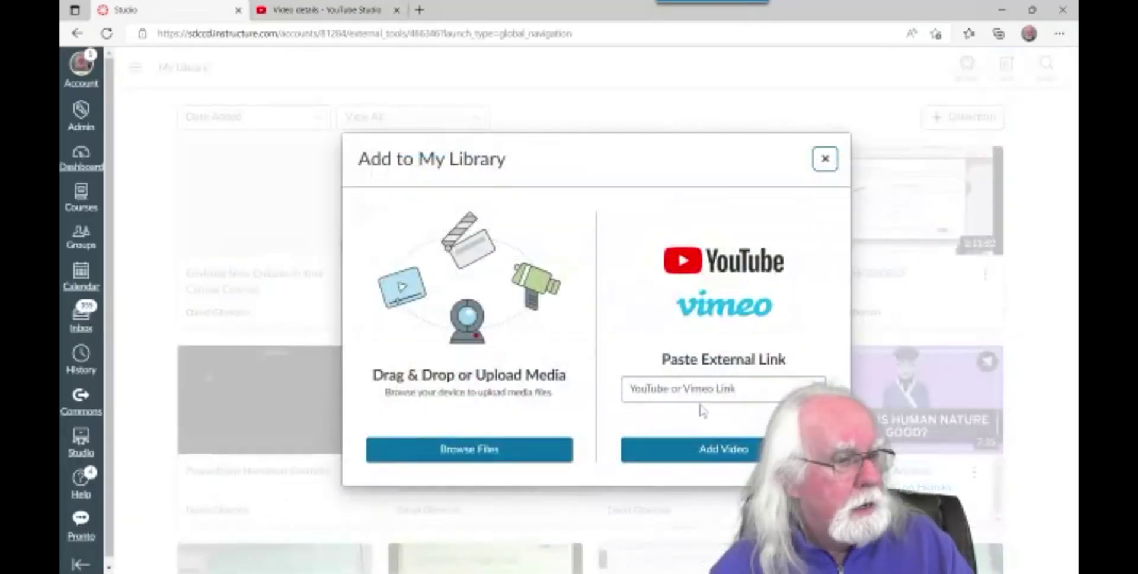
left_click(702, 391)
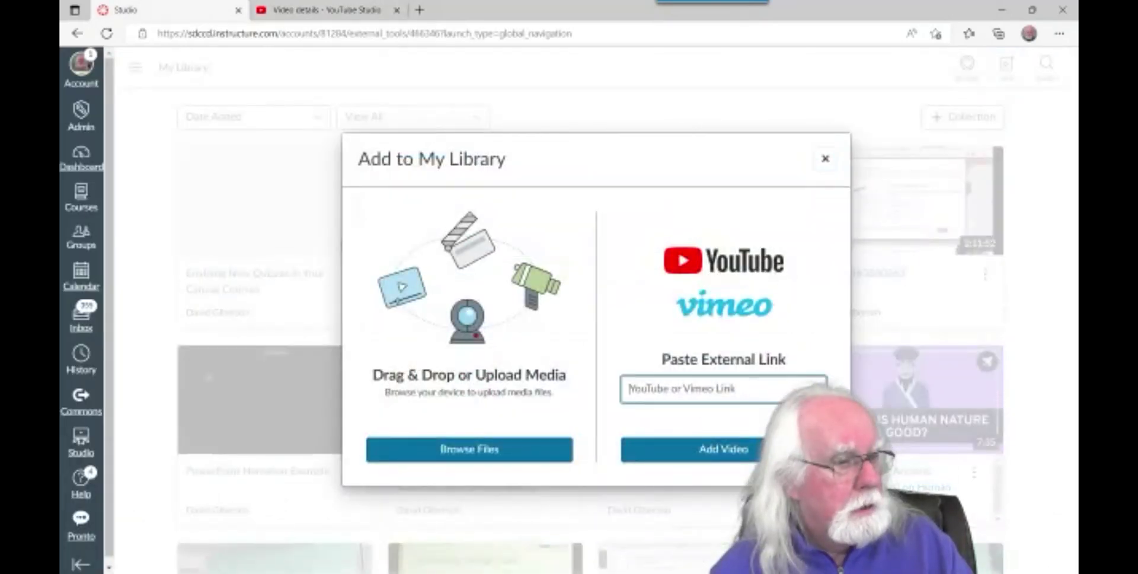
key("ctrl+v")
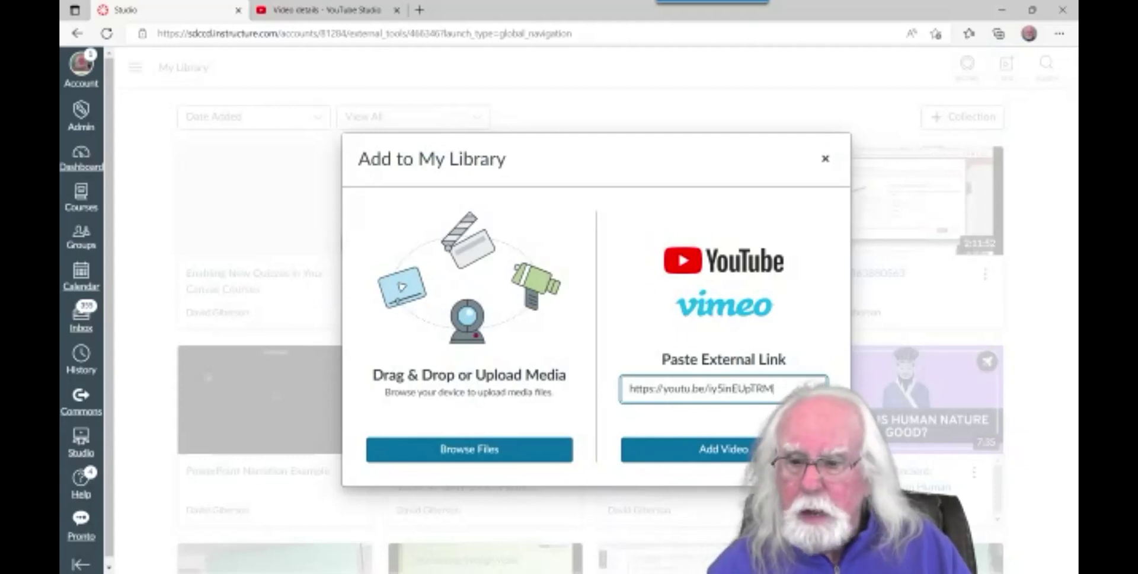
left_click(682, 449)
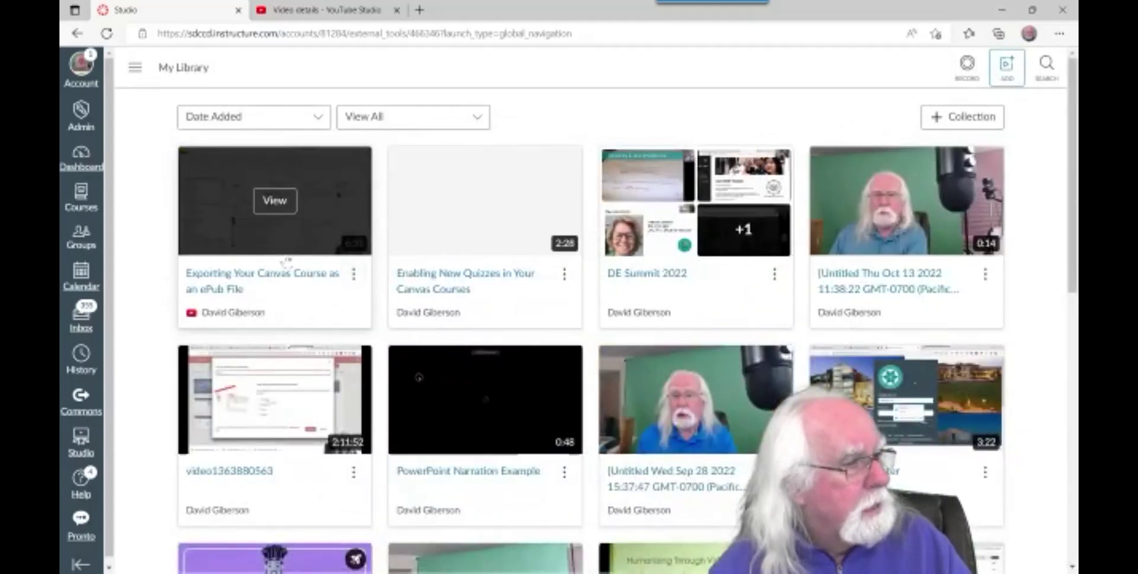
Step: Open the video "Exporting Your Canvas Course as an ePub File" in My Library, preview it briefly, and check its player settings and captions
left_click(274, 203)
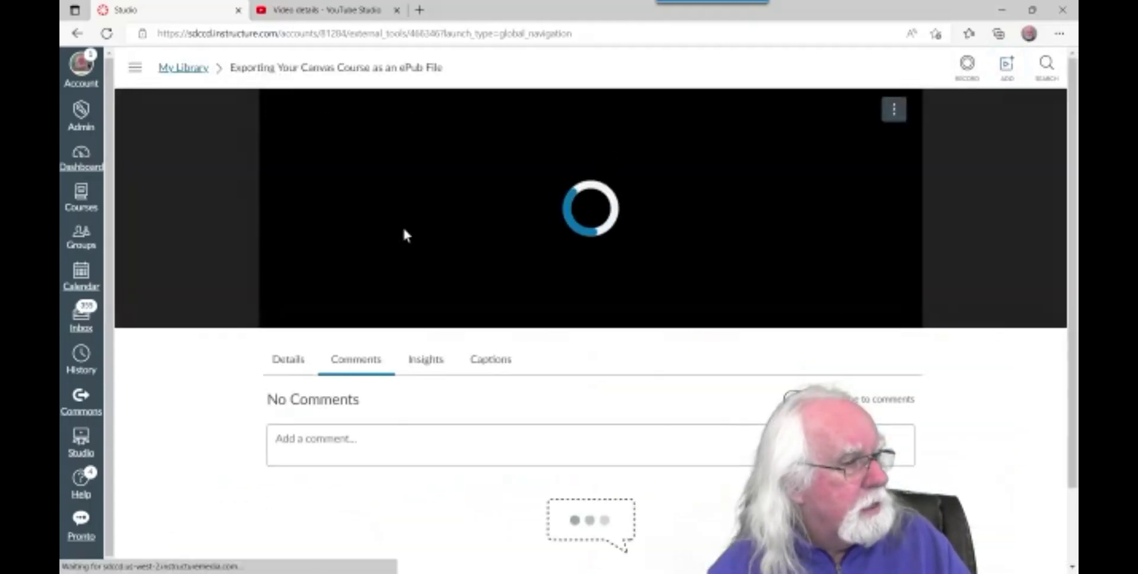
left_click(288, 292)
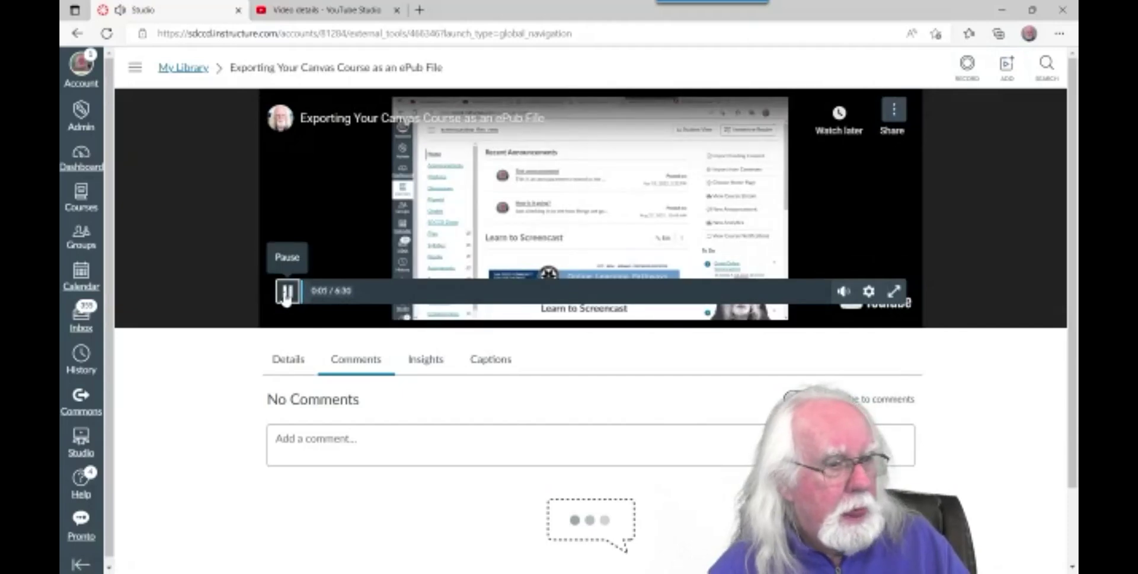
left_click(287, 293)
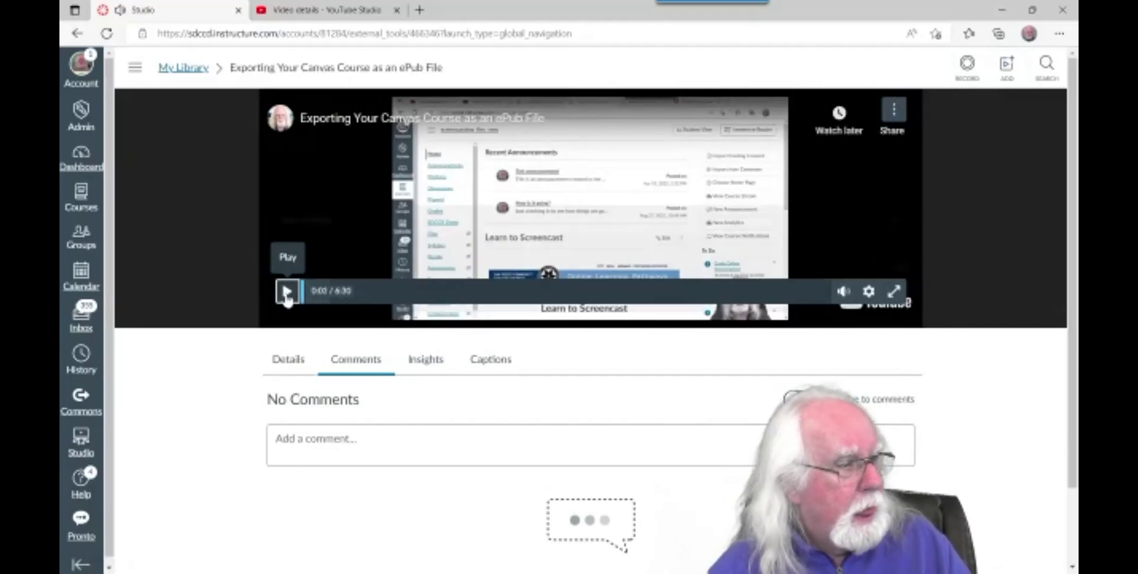
left_click(869, 294)
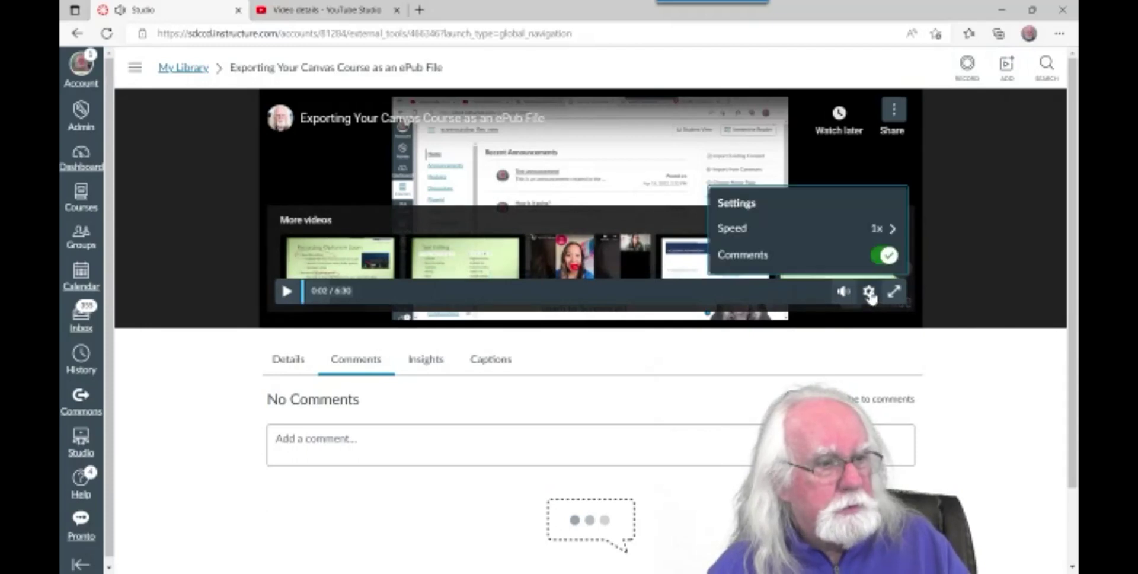
left_click(869, 292)
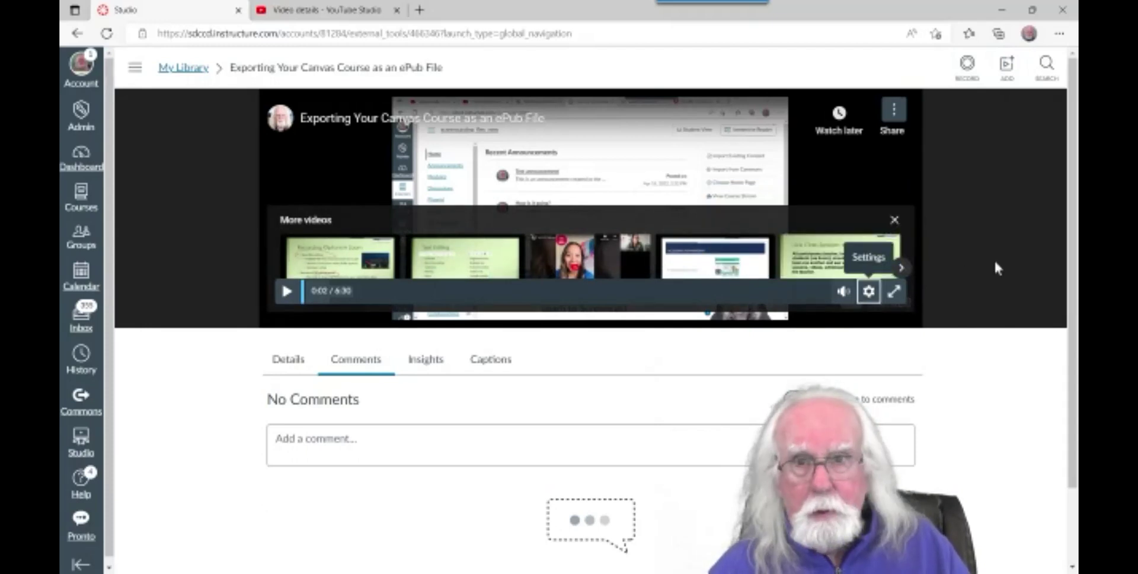
left_click(483, 362)
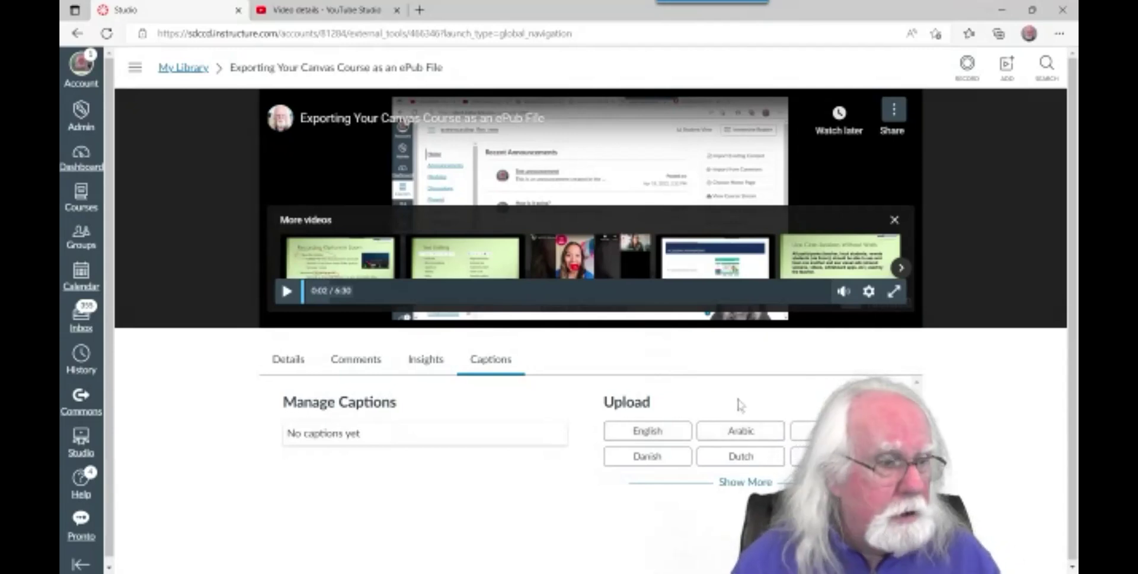
Step: Switch to YouTube Studio and set the video's subtitle language to English (United States), keeping it as the channel default
left_click(342, 12)
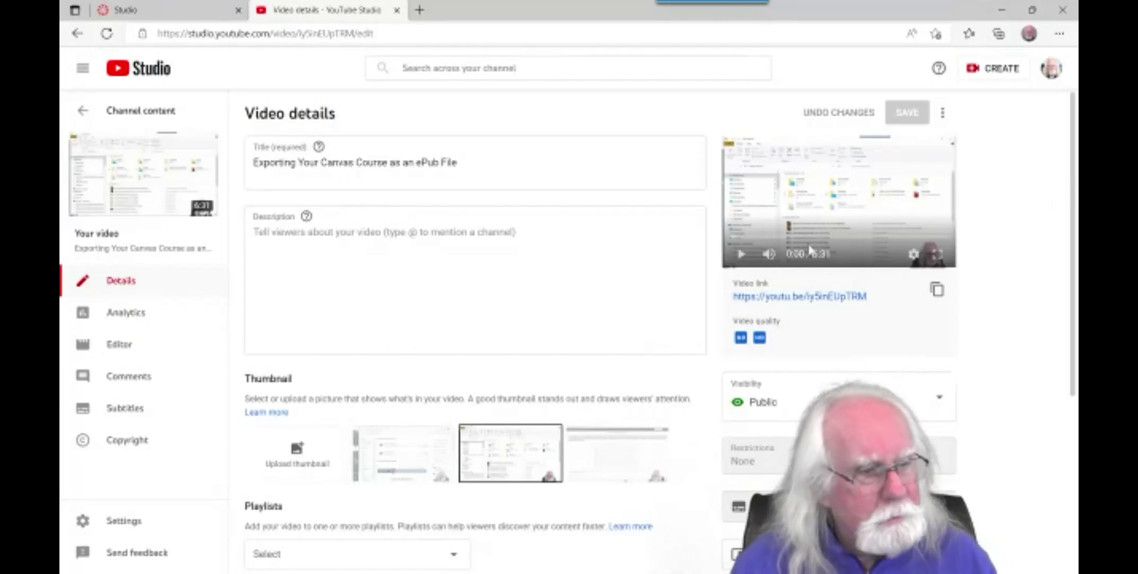
left_click(132, 413)
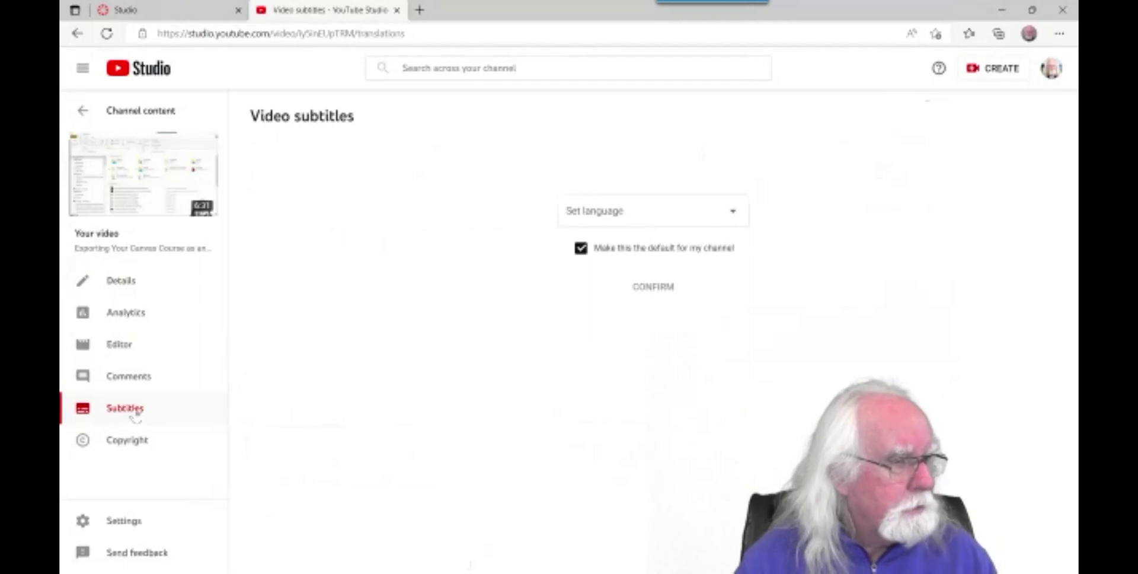
left_click(723, 227)
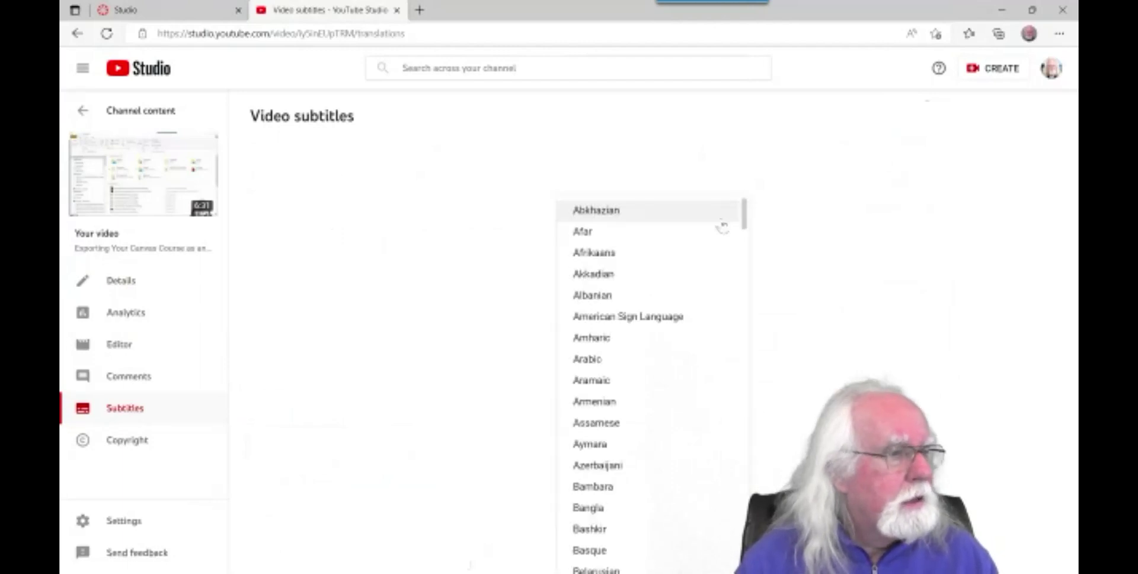
scroll(669, 291, "down", 10)
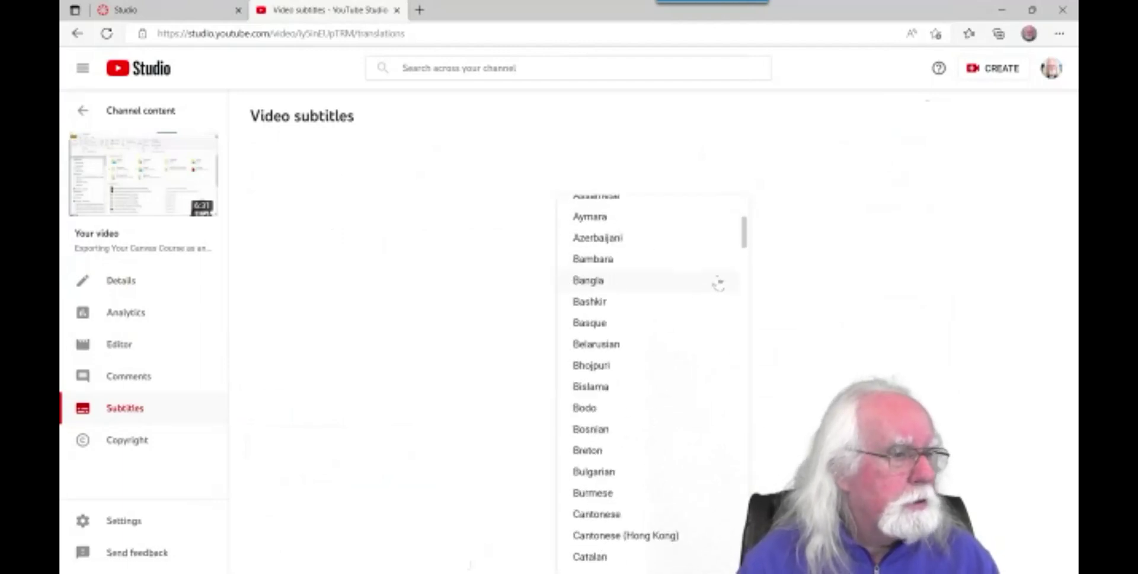
scroll(714, 283, "down", 8)
scroll(708, 286, "up", 3)
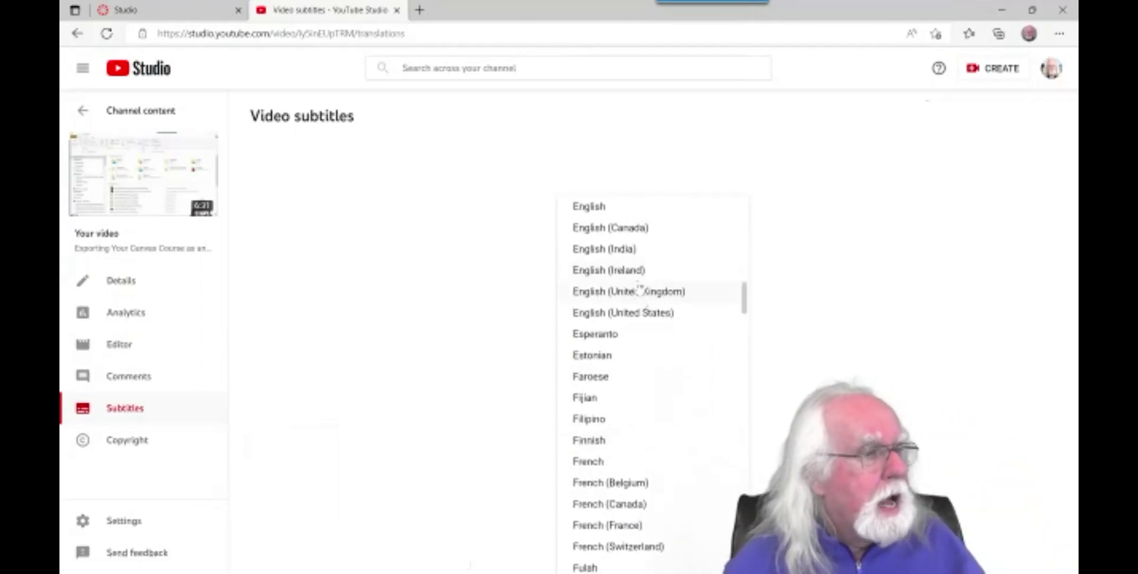
left_click(641, 313)
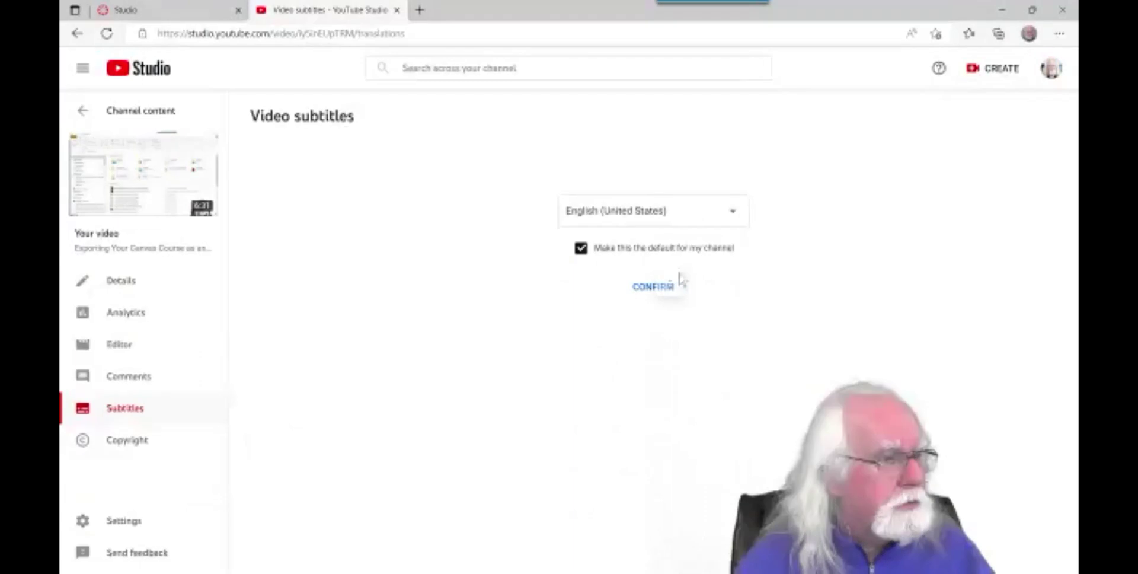
left_click(641, 288)
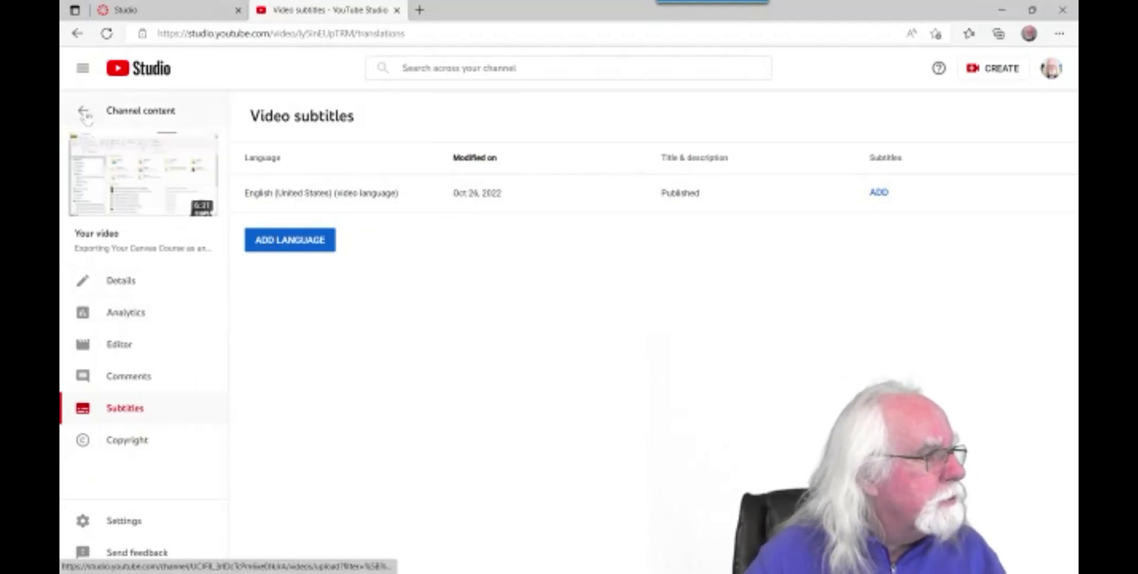
Step: Open the video's YouTube watch page in its own tab and check whether closed captions are available
left_click(104, 194)
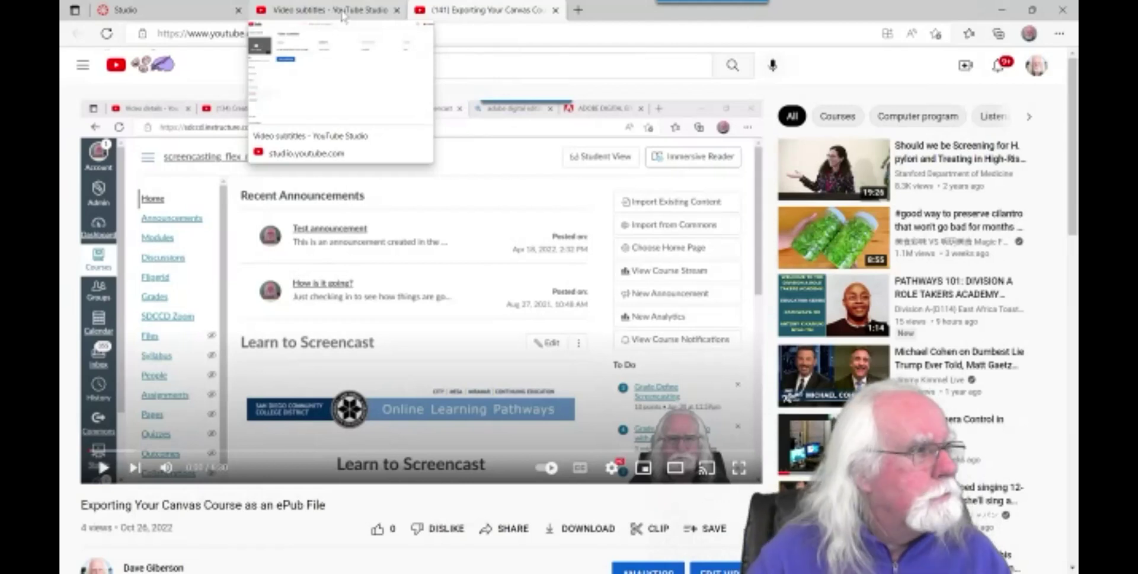
left_click(342, 14)
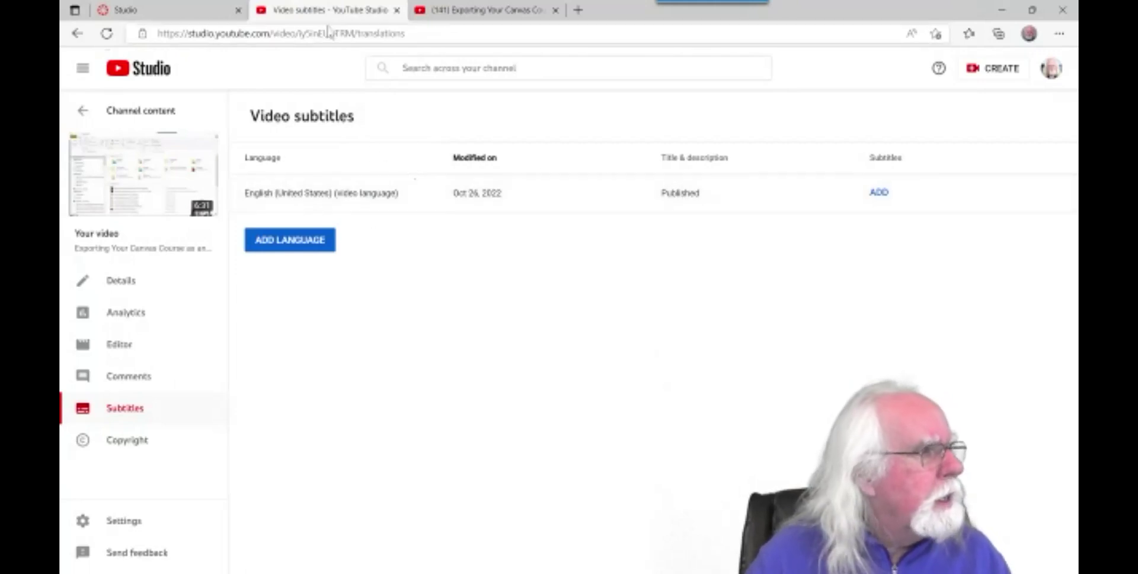
left_click(496, 16)
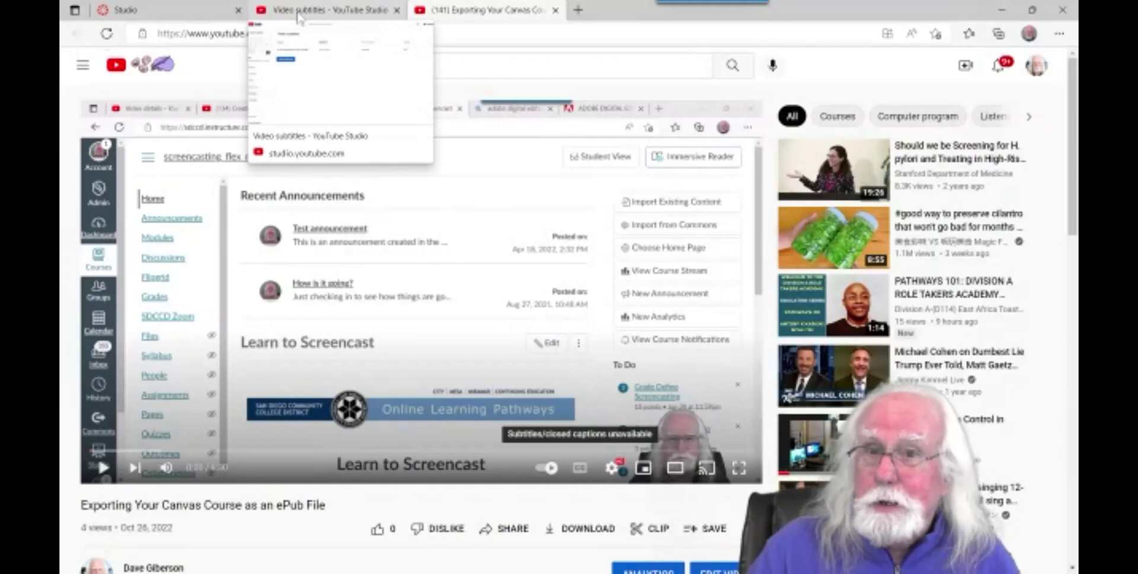
Step: Switch back to Canvas Studio, look at the English caption file upload without choosing a file, and return to My Library
left_click(151, 10)
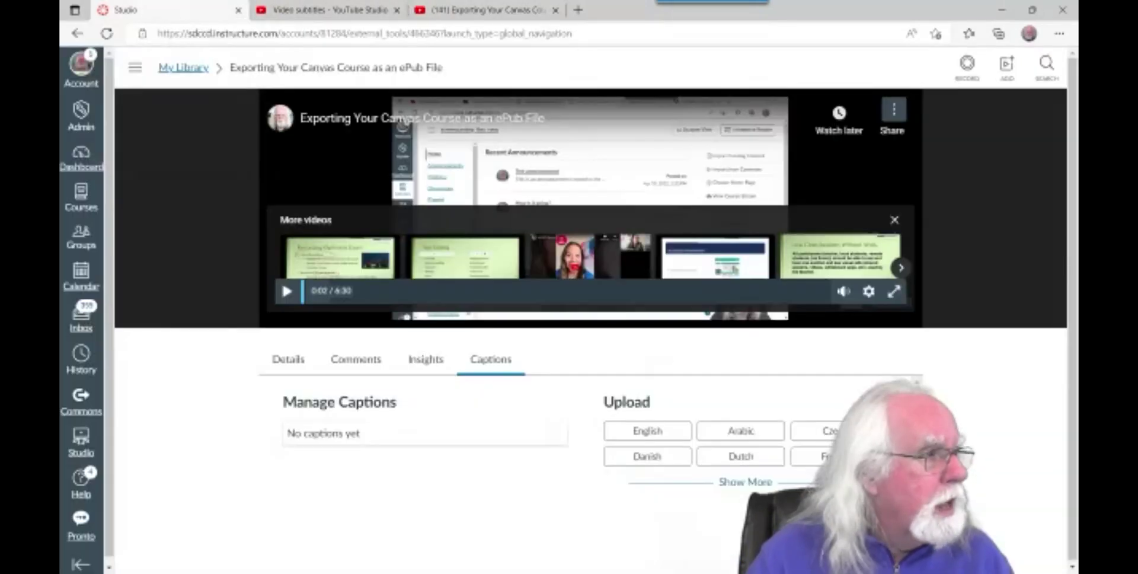
left_click(652, 433)
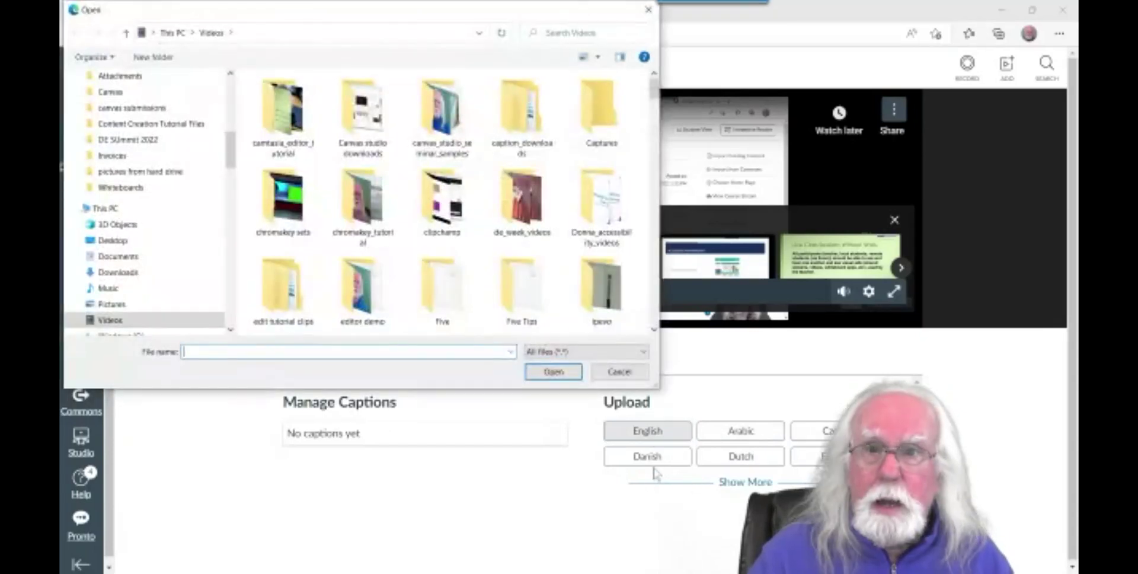
left_click_drag(230, 155, 232, 306)
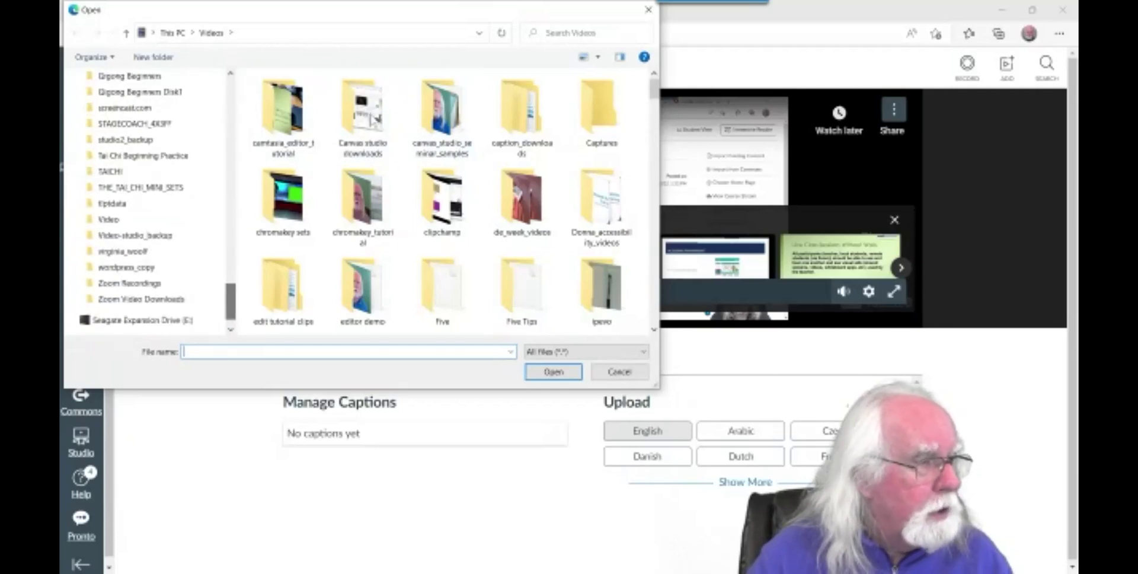
left_click(629, 373)
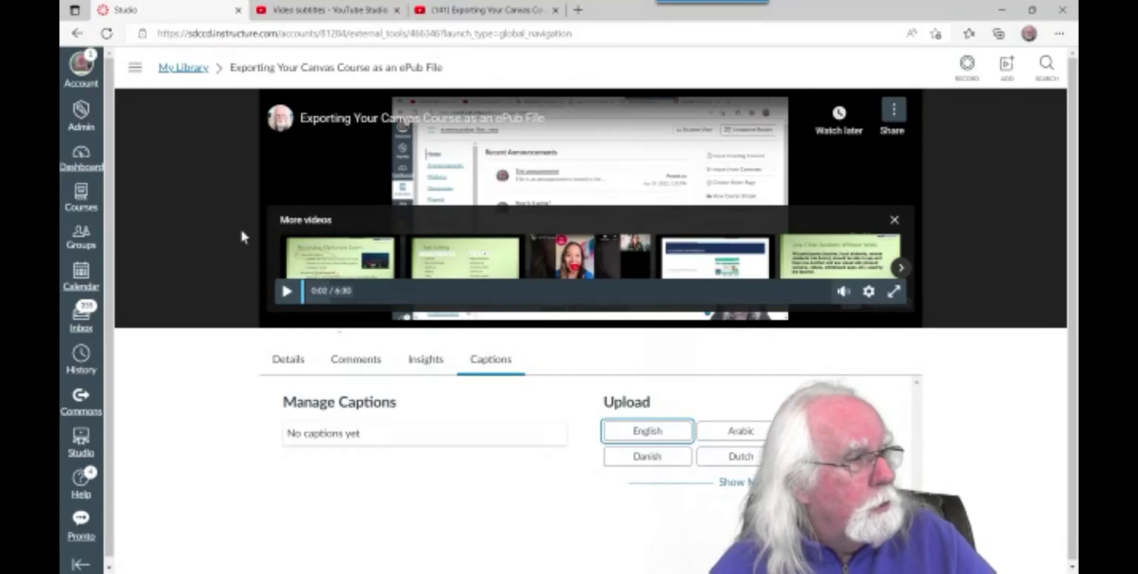
left_click(189, 69)
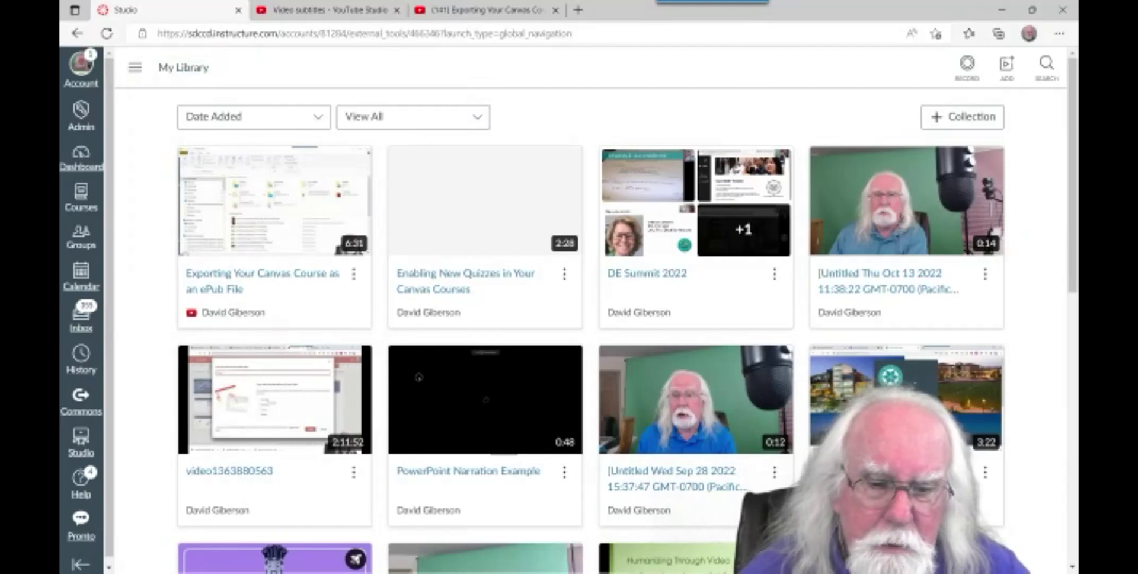
key("alt+Tab")
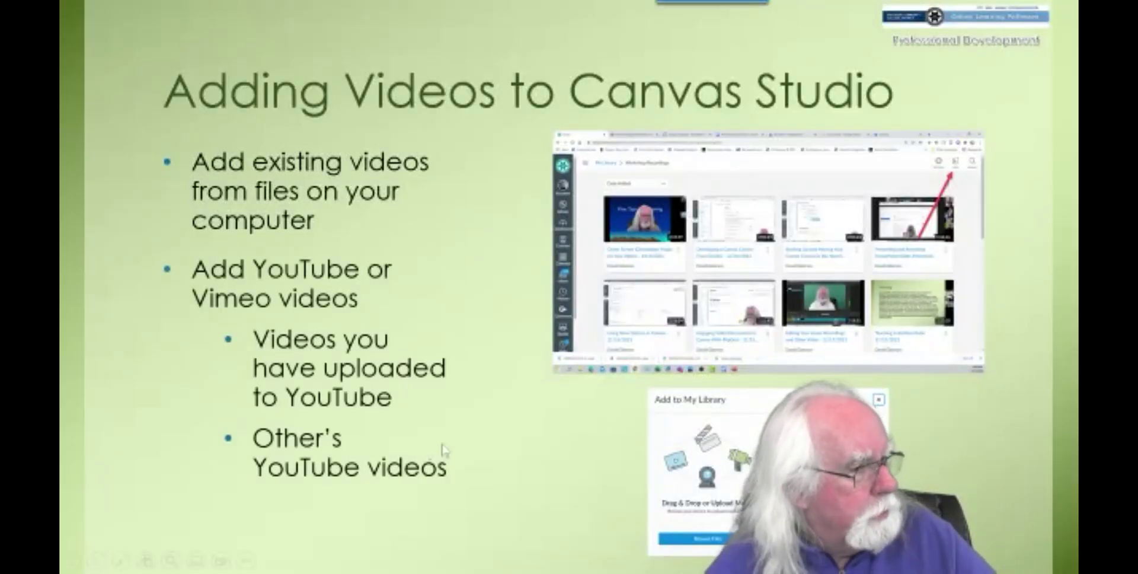
left_click(236, 479)
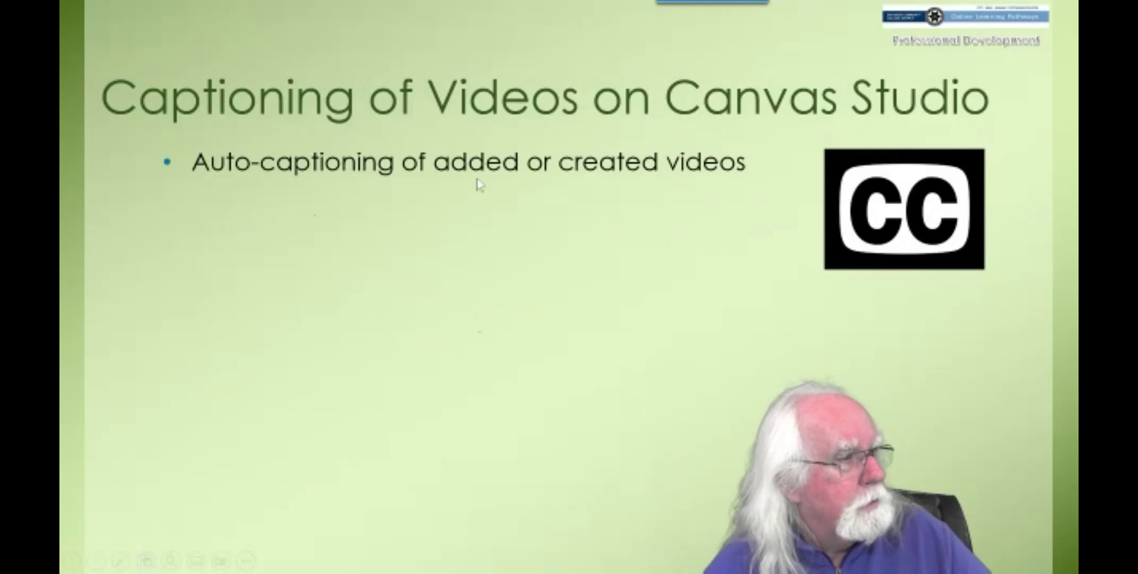
left_click(539, 303)
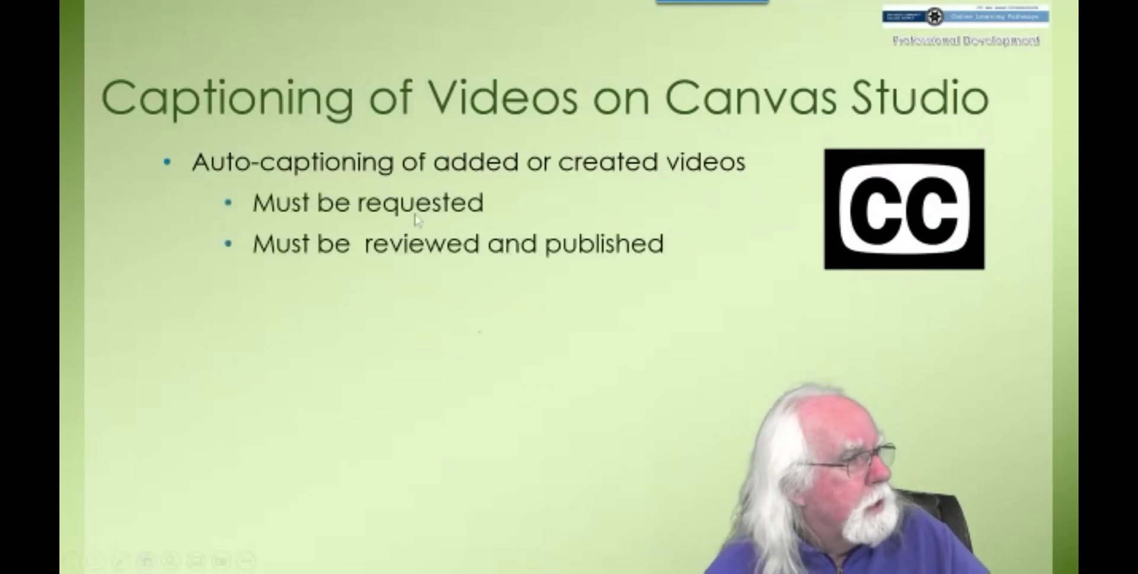
left_click(508, 385)
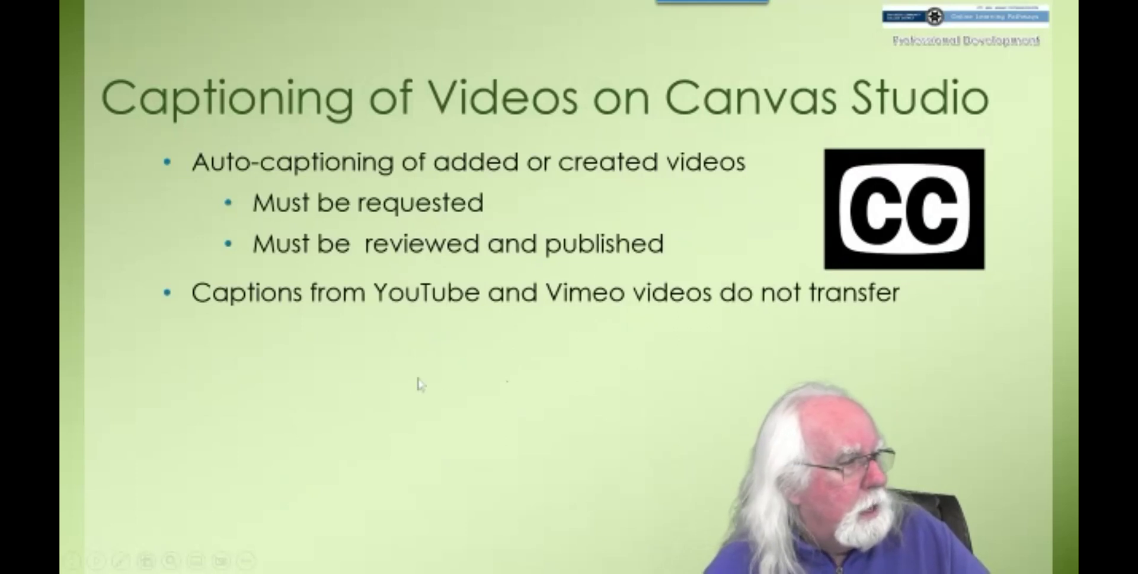
left_click(498, 435)
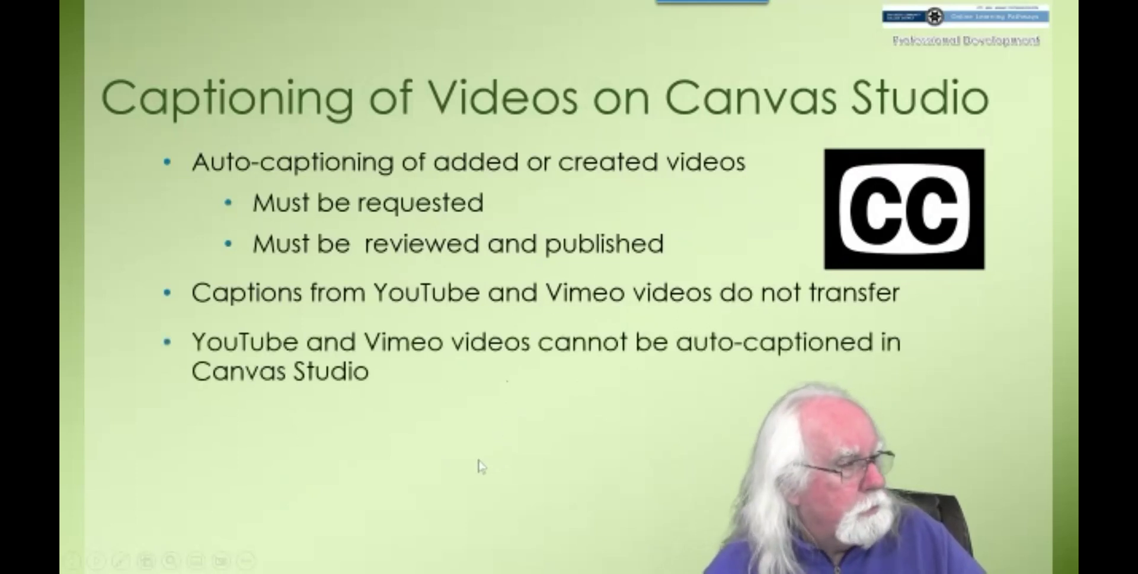
left_click(461, 448)
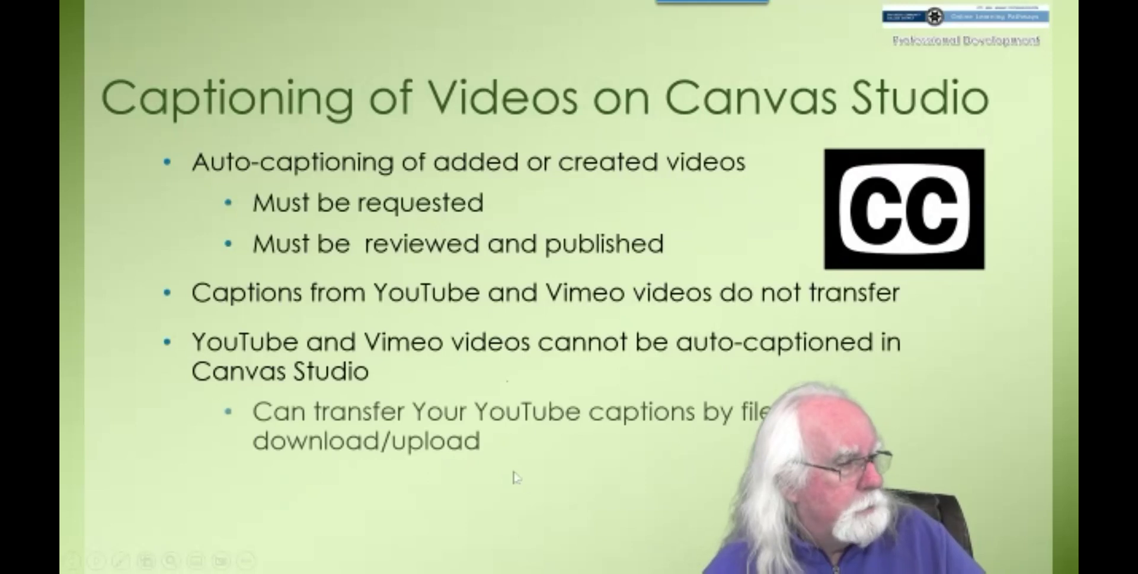
left_click(573, 490)
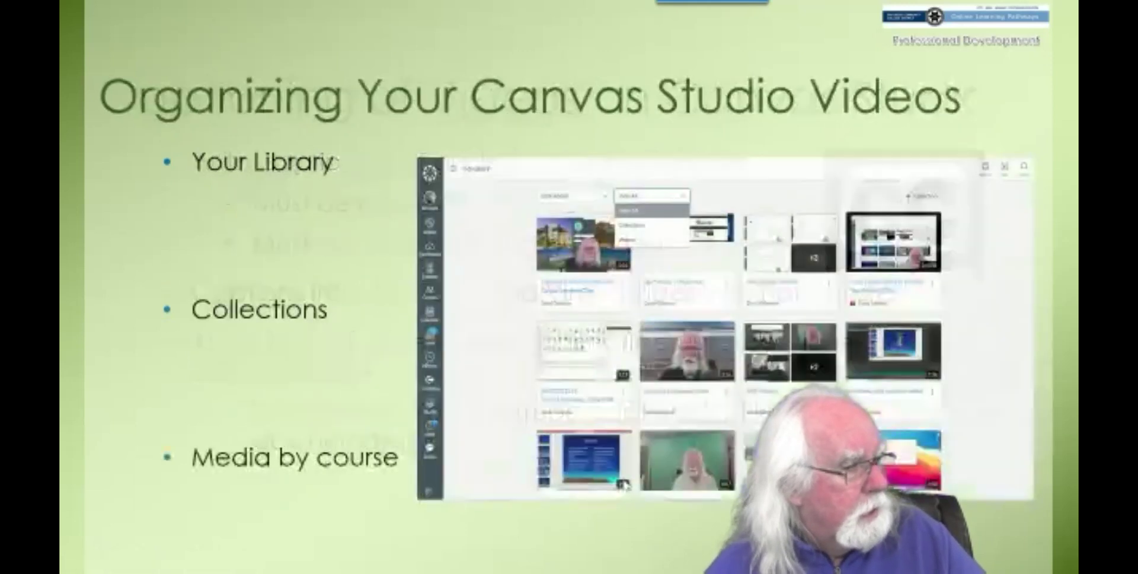
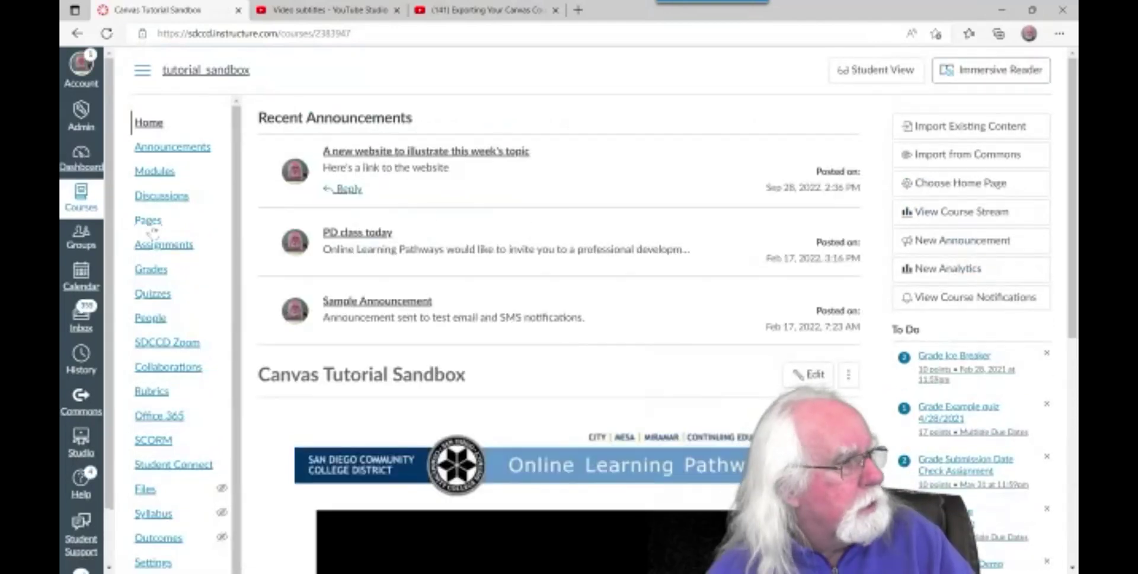
Step: Add a module named "Canvas Studio Overview" on the Modules page of the tutorial_sandbox course
left_click(164, 178)
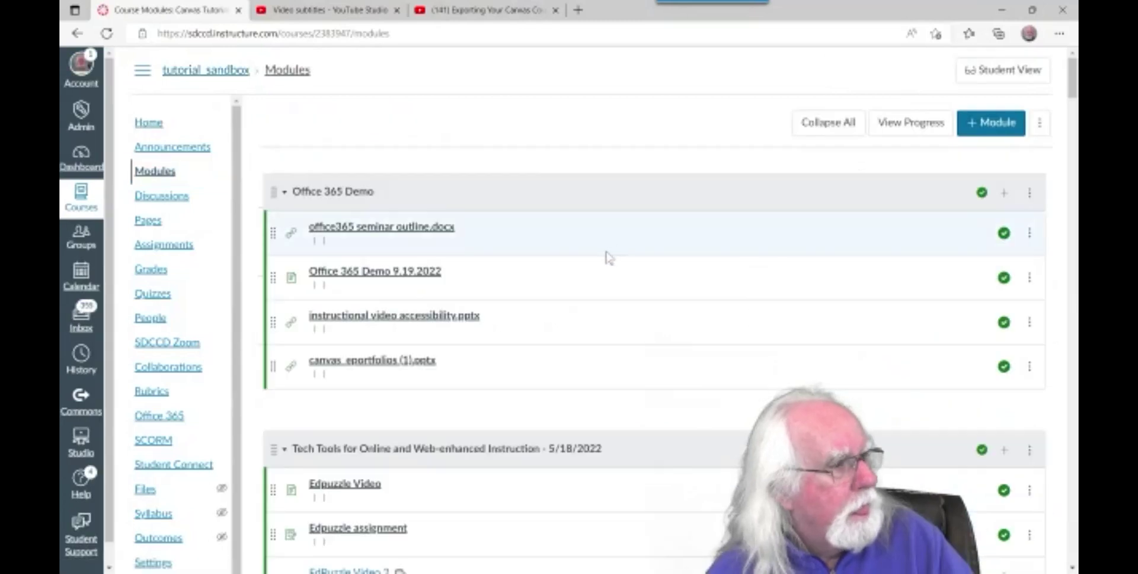
scroll(610, 259, "down", 1)
scroll(611, 260, "down", 4)
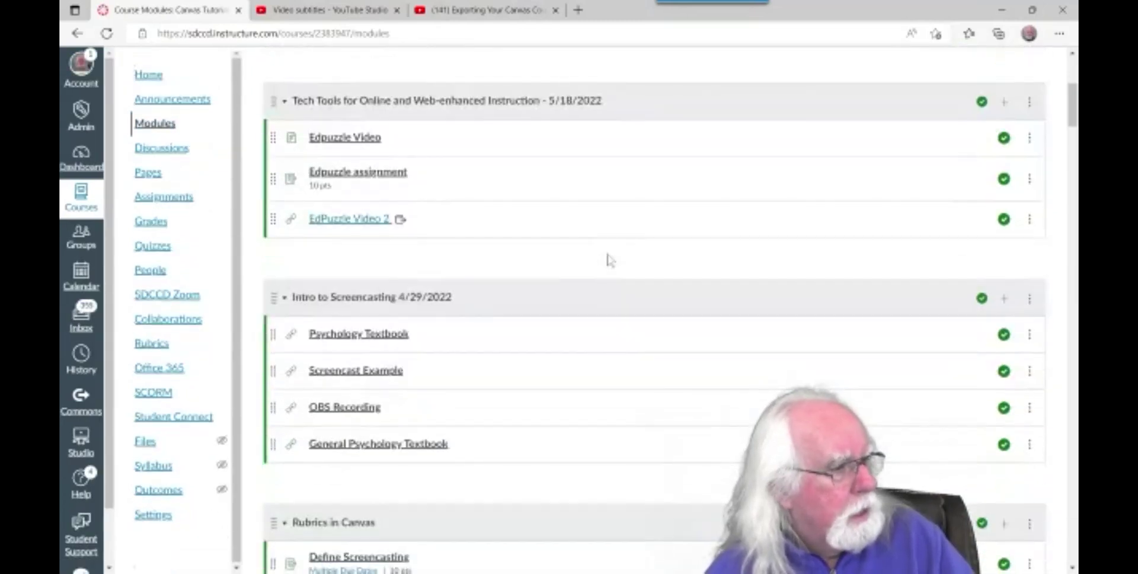
scroll(611, 260, "up", 4)
scroll(611, 259, "up", 2)
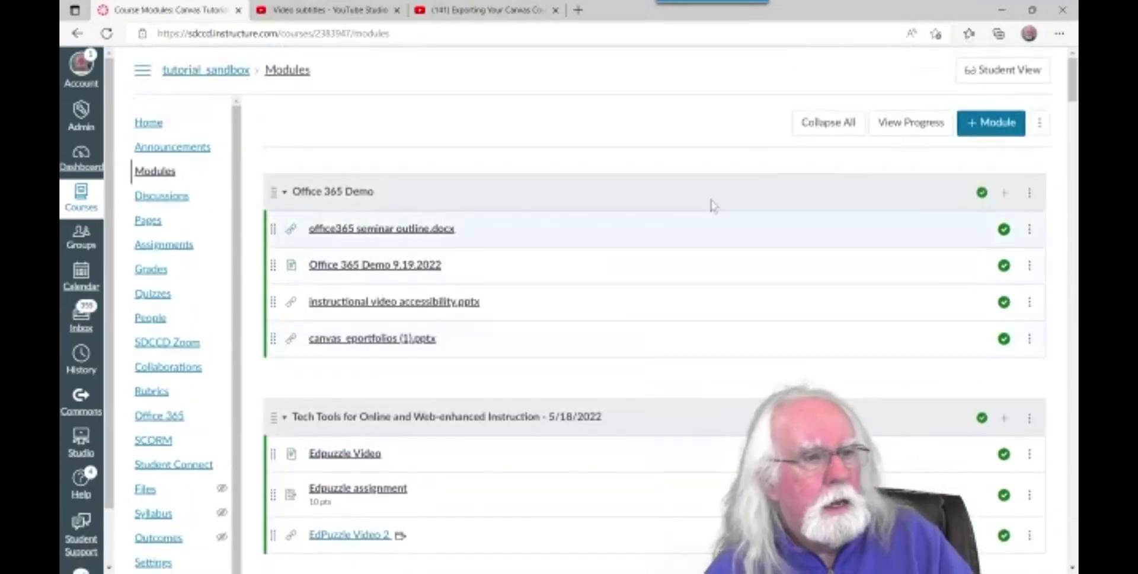
left_click(991, 123)
left_click(437, 249)
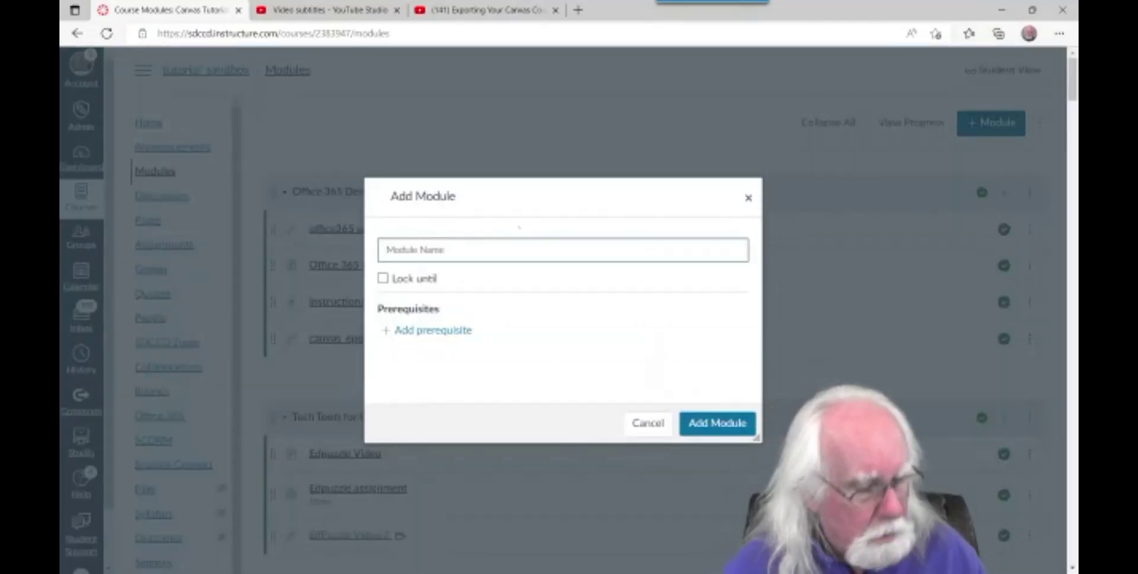
type("CAnvas")
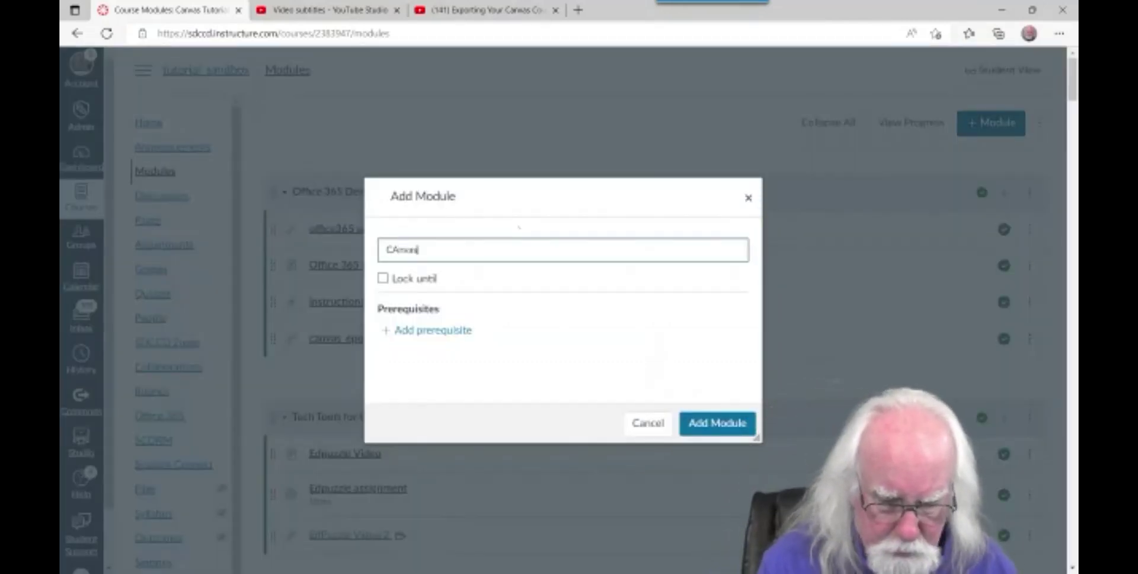
type(" Studio ")
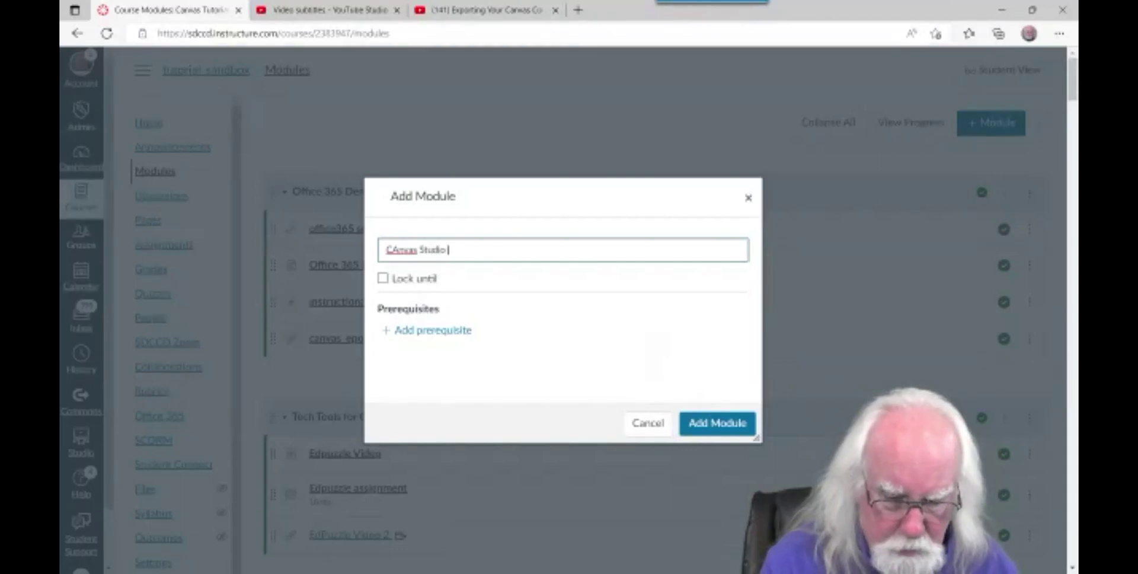
type("O")
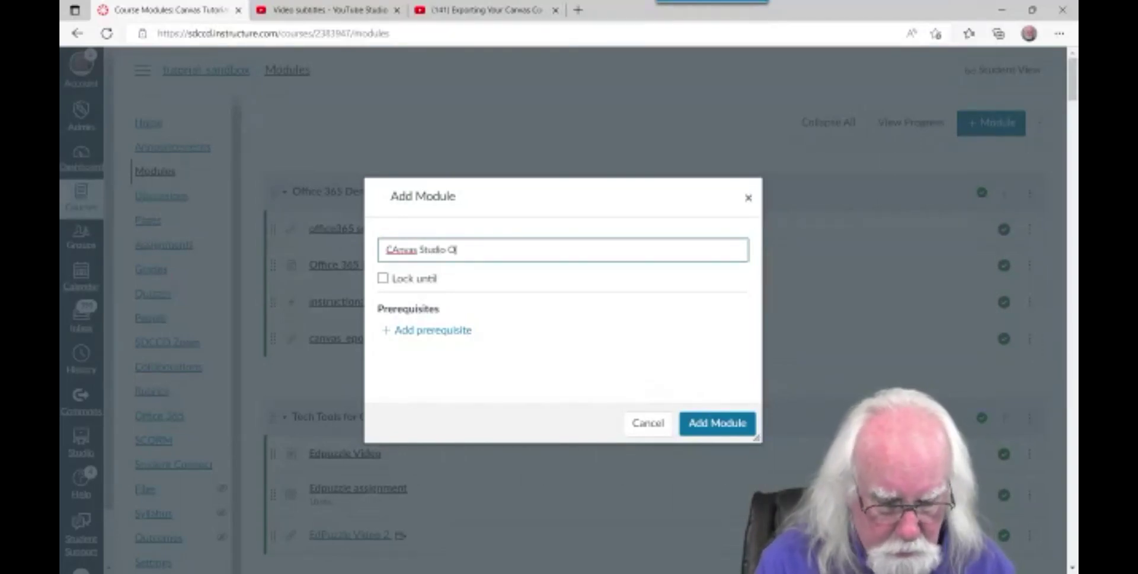
type("verview")
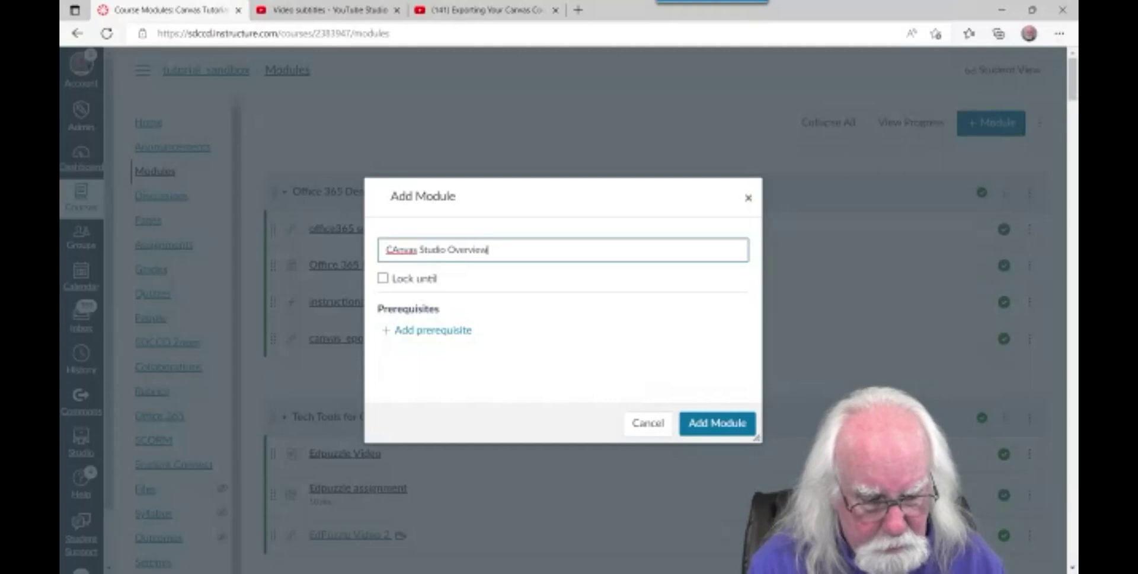
left_click(415, 257)
left_click(409, 301)
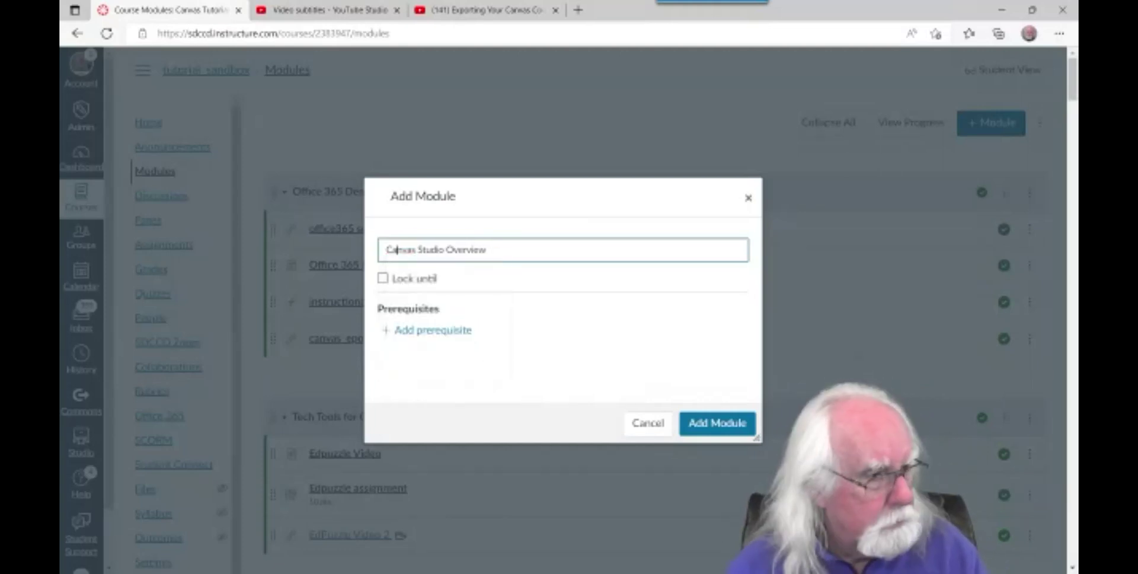
left_click(713, 424)
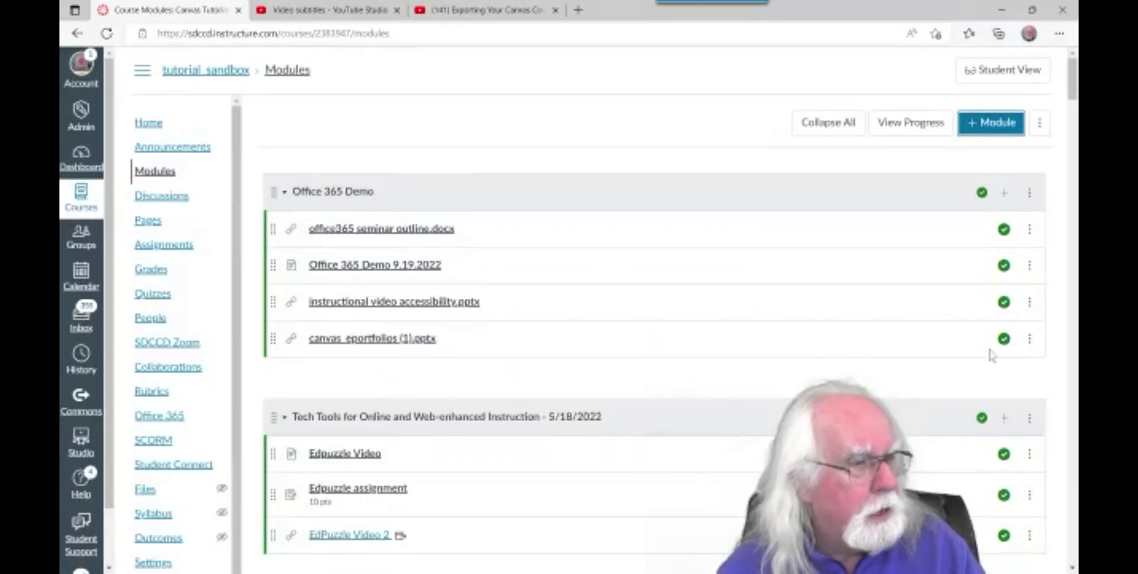
Step: Move the Canvas Studio Overview module to the start of the module list, above Office 365 Demo
left_click_drag(1073, 77, 1073, 539)
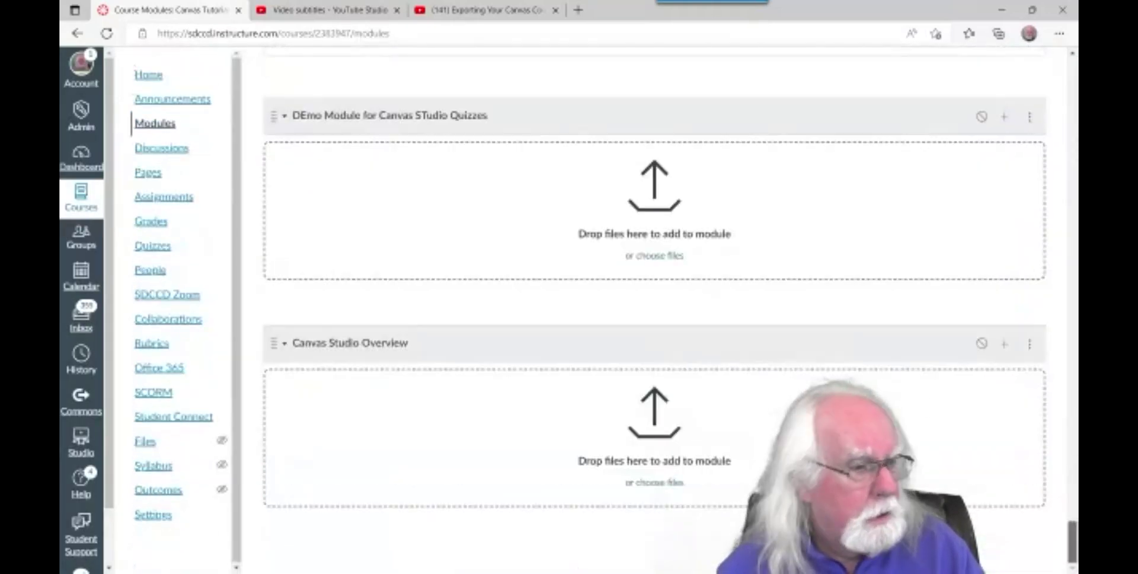
left_click(1028, 347)
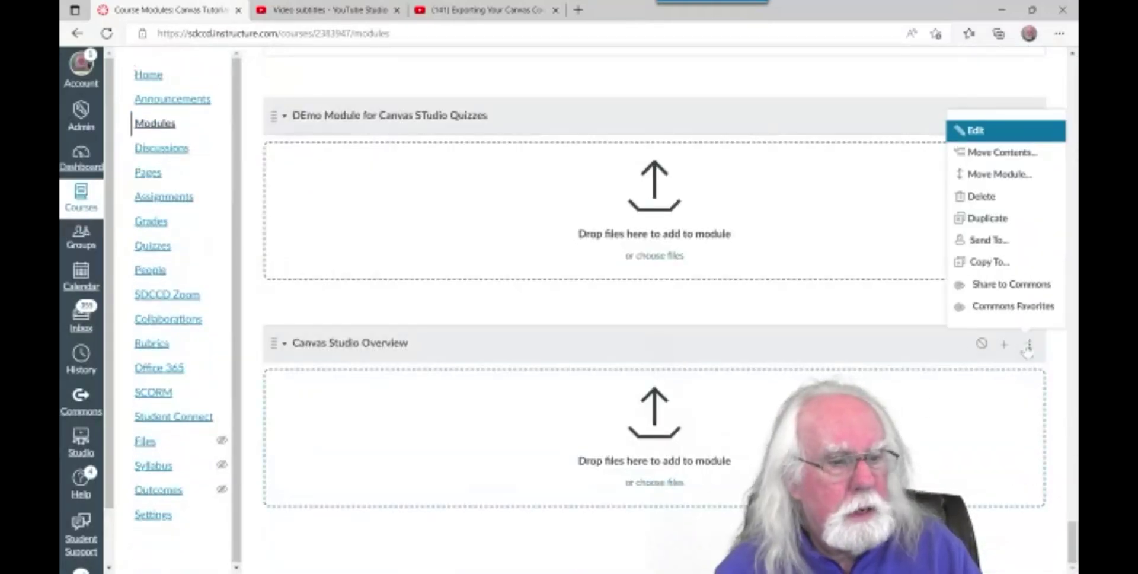
left_click(1000, 174)
left_click(1015, 200)
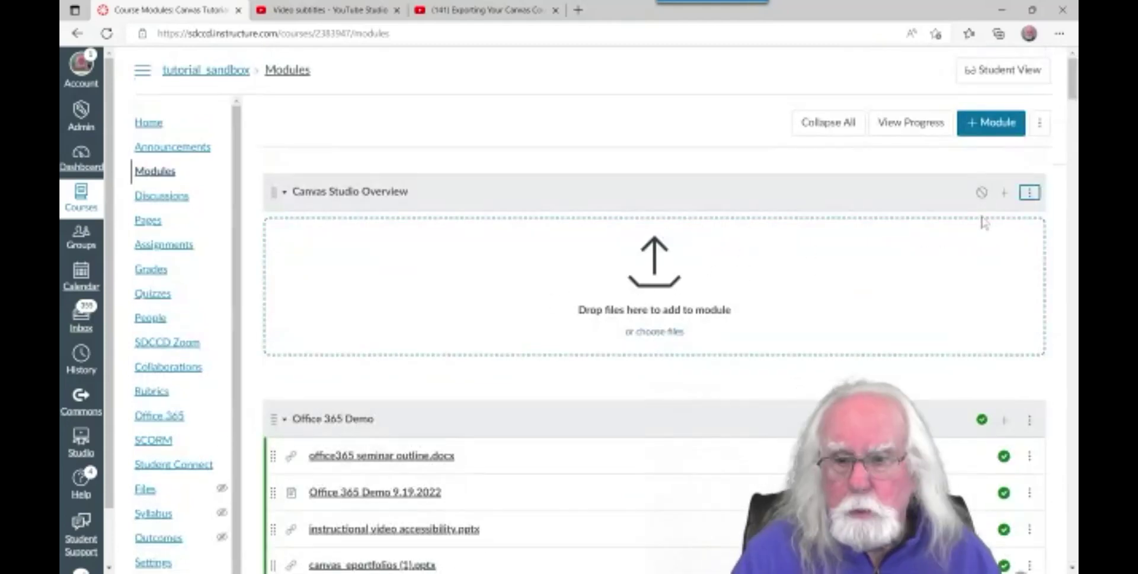
Step: Add the Canvas Studio video "Exporting Your Canvas Course as an ePub File" to the Canvas Studio Overview module as an external tool, with media tabs displayed
left_click(1004, 196)
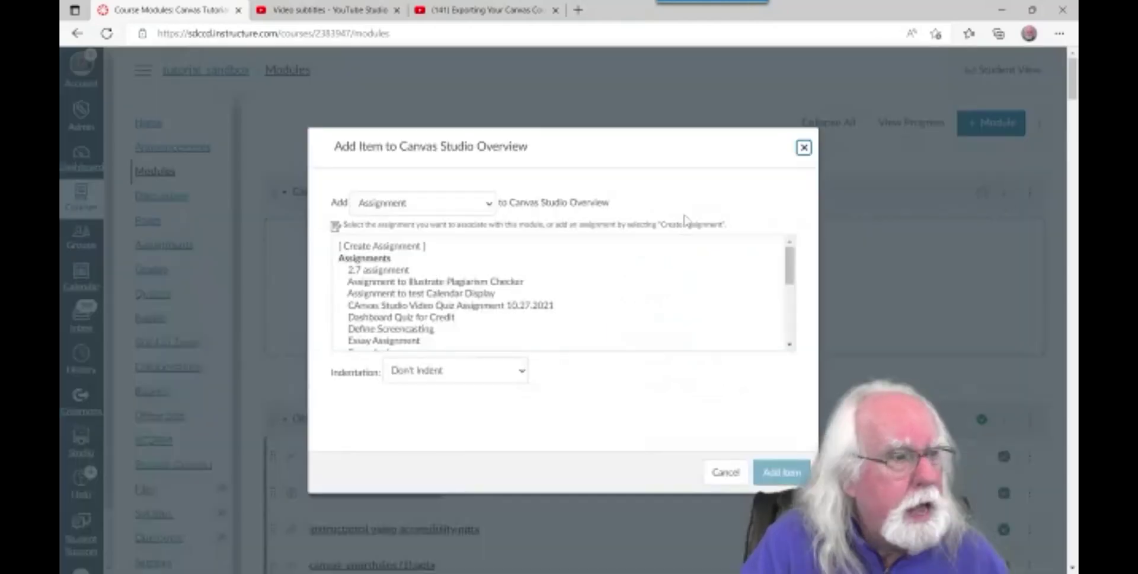
left_click(481, 203)
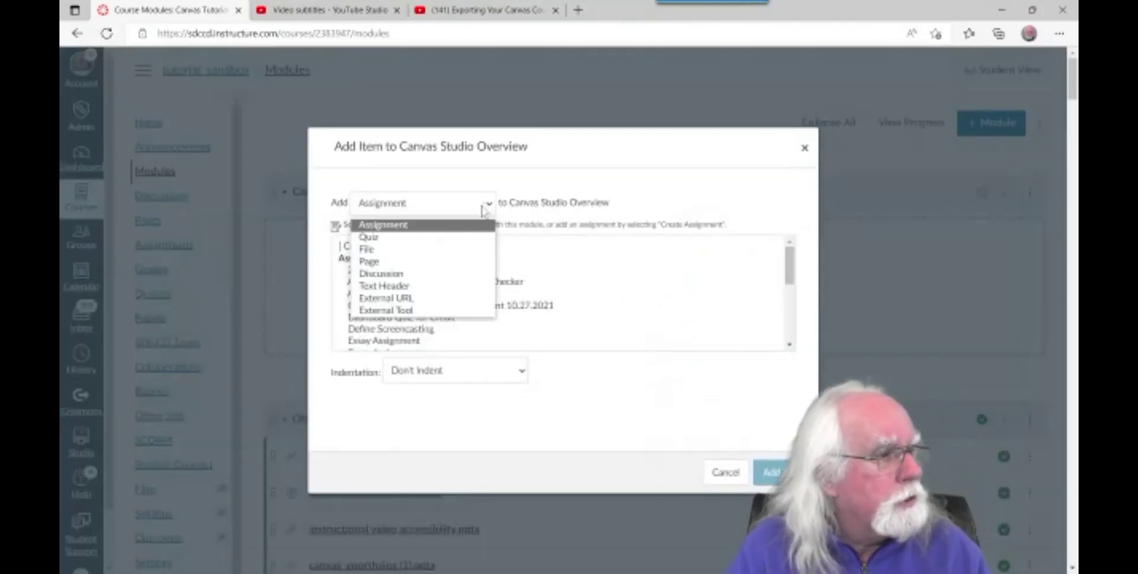
left_click(386, 307)
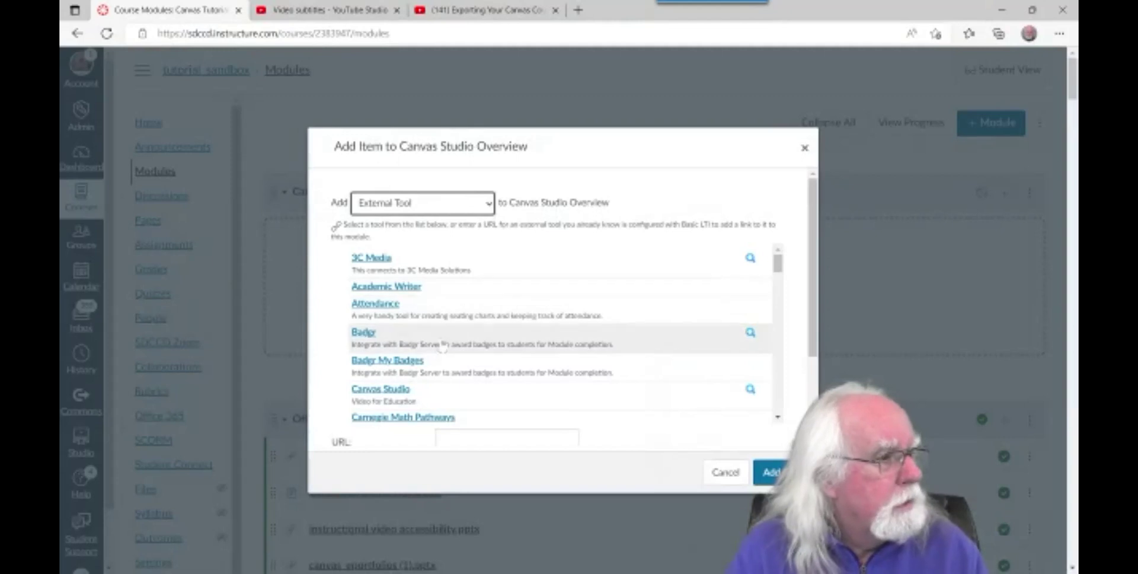
left_click(383, 392)
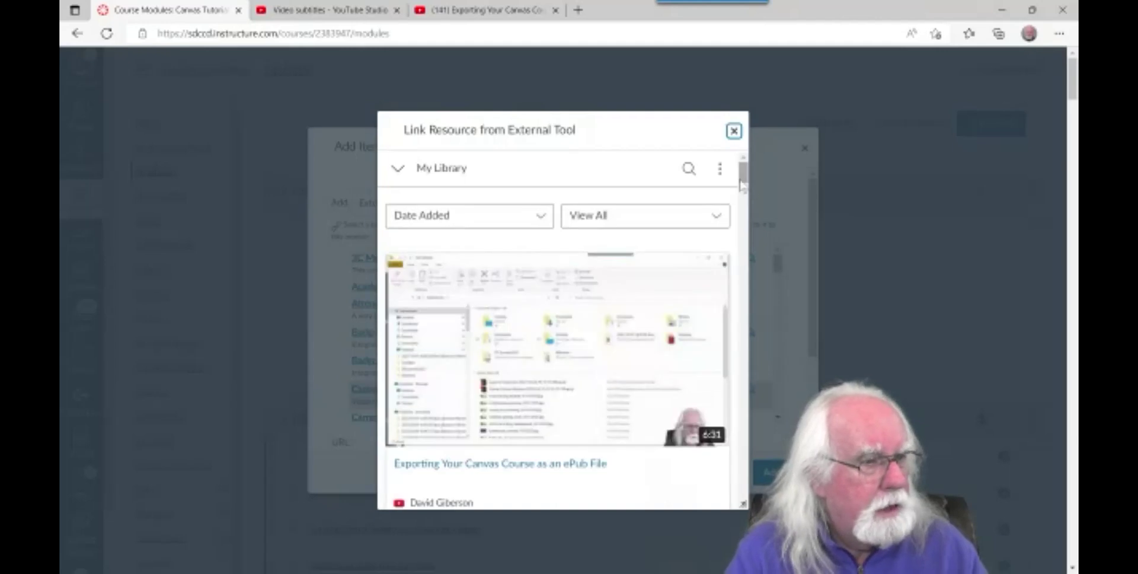
mouse_move(744, 178)
left_mouse_down()
mouse_move(745, 379)
mouse_move(744, 173)
left_mouse_up()
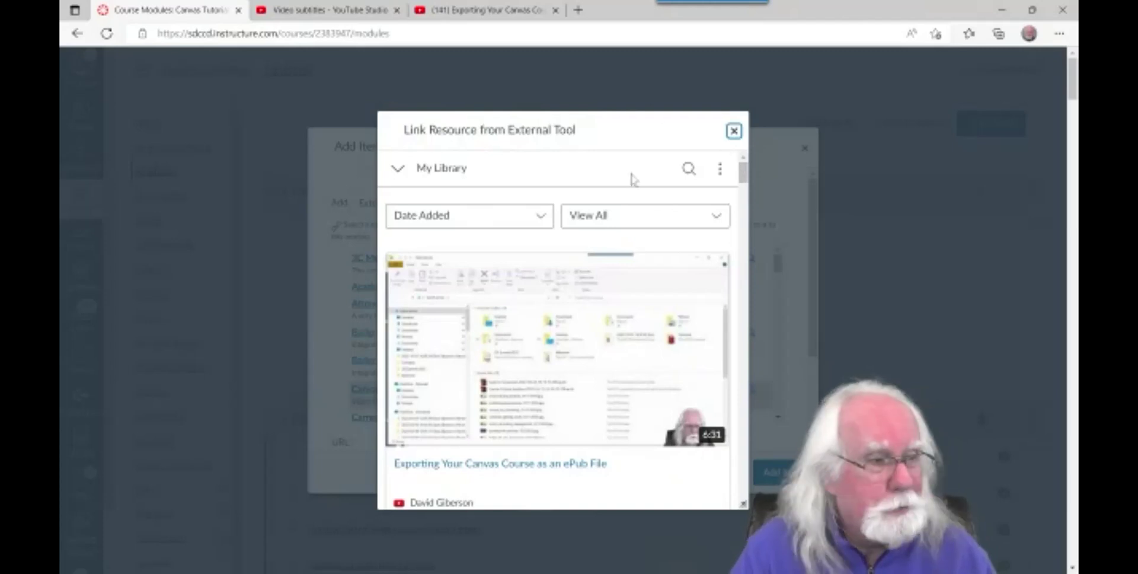
mouse_move(500, 292)
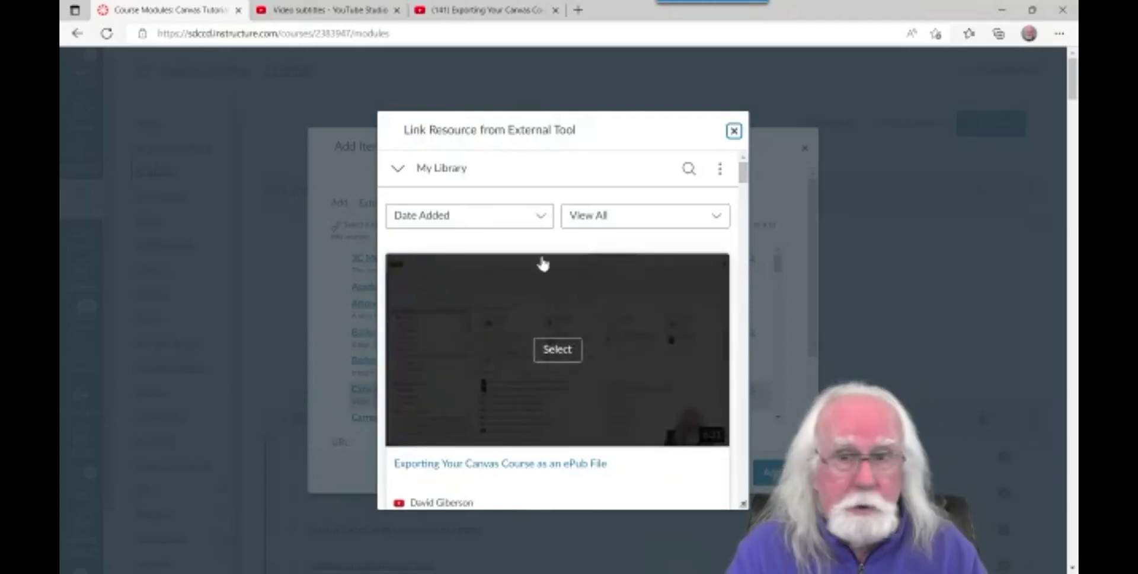
left_click(567, 350)
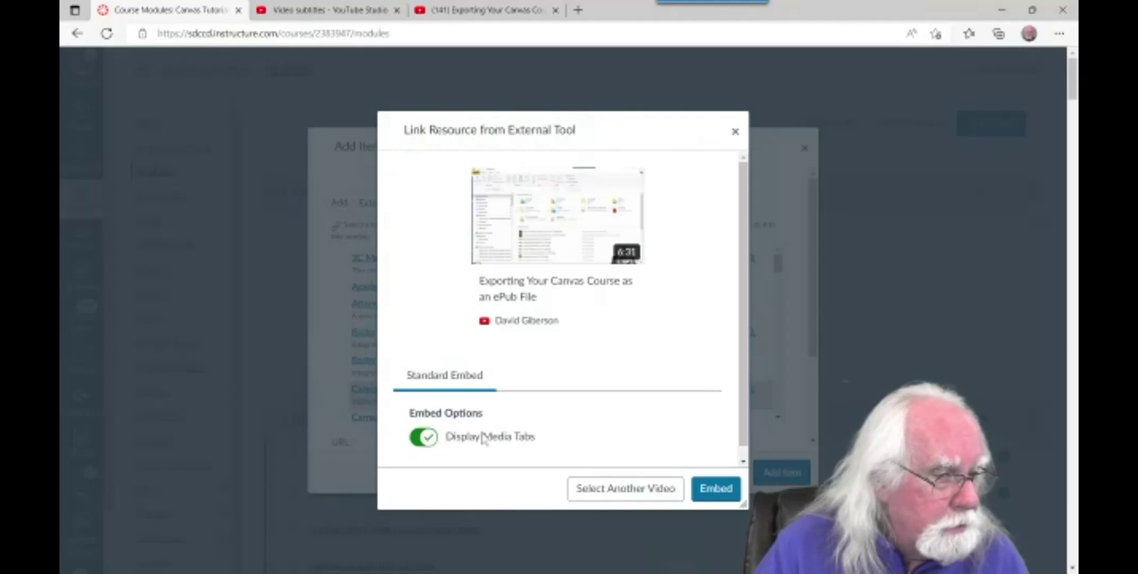
left_click(424, 437)
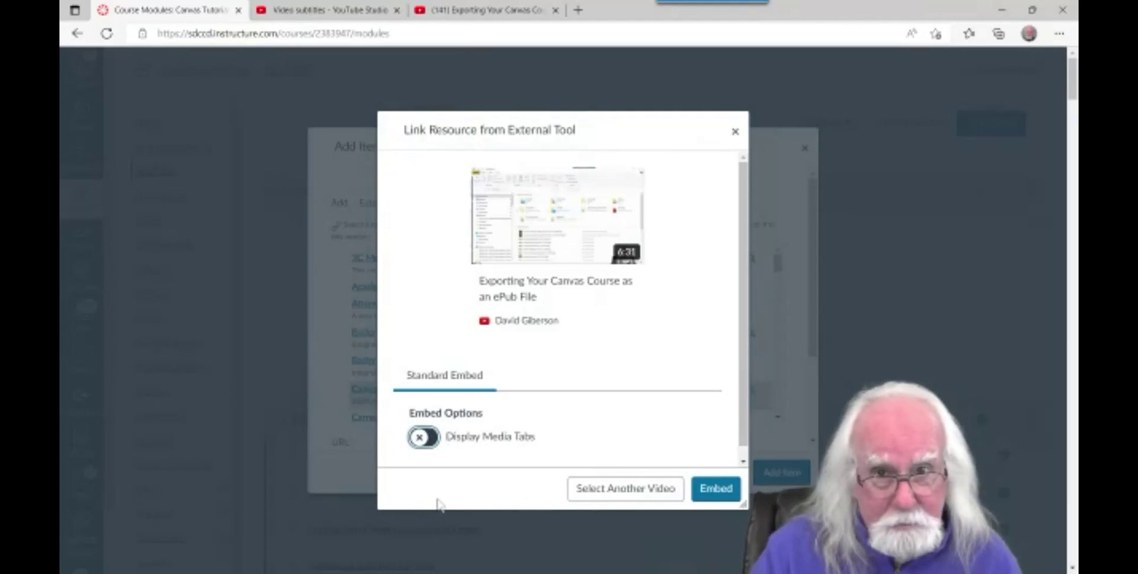
left_click(421, 437)
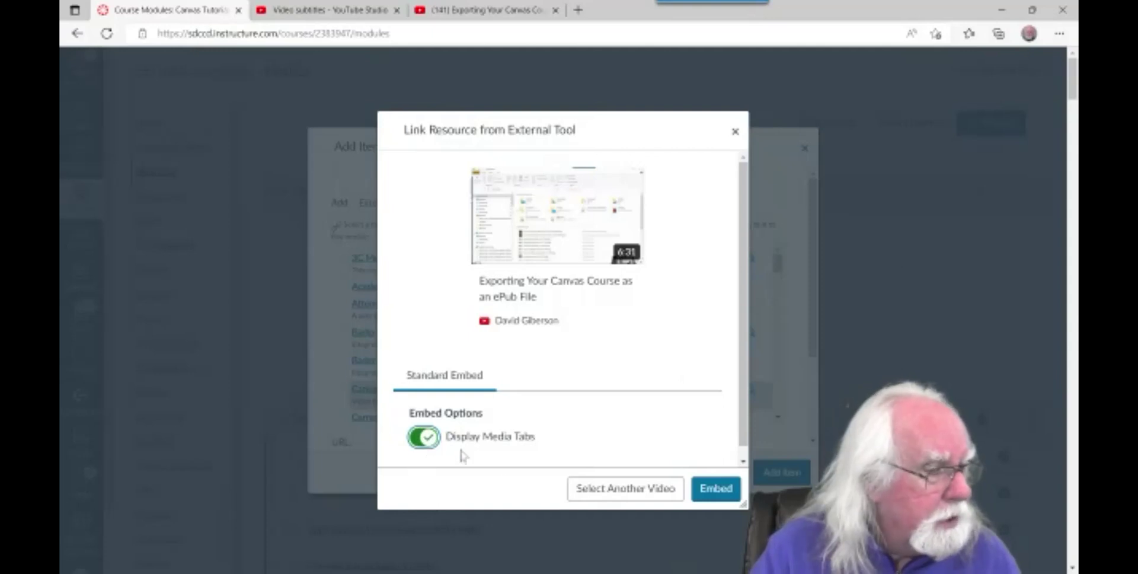
left_click(716, 489)
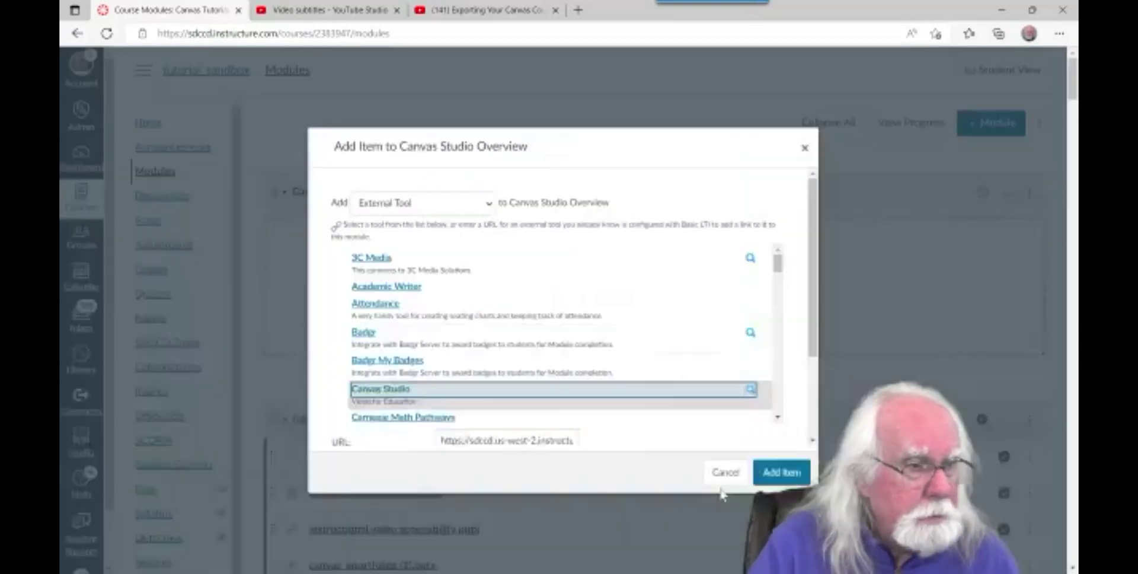
left_click(777, 473)
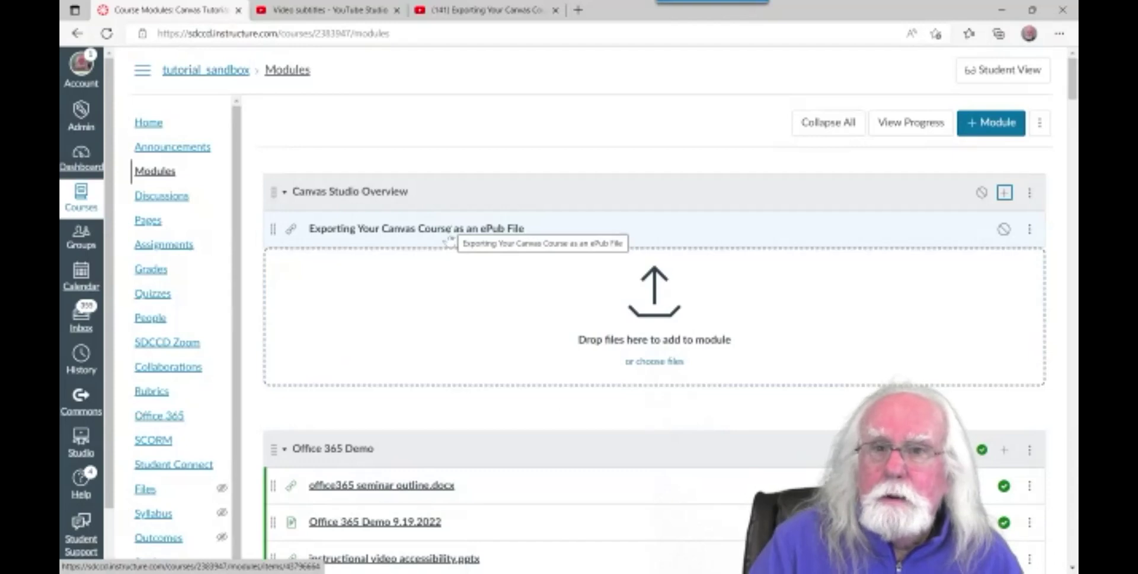
Step: Publish the video item and the Canvas Studio Overview module, and open the video item to play it briefly
left_click(1003, 228)
left_click(983, 192)
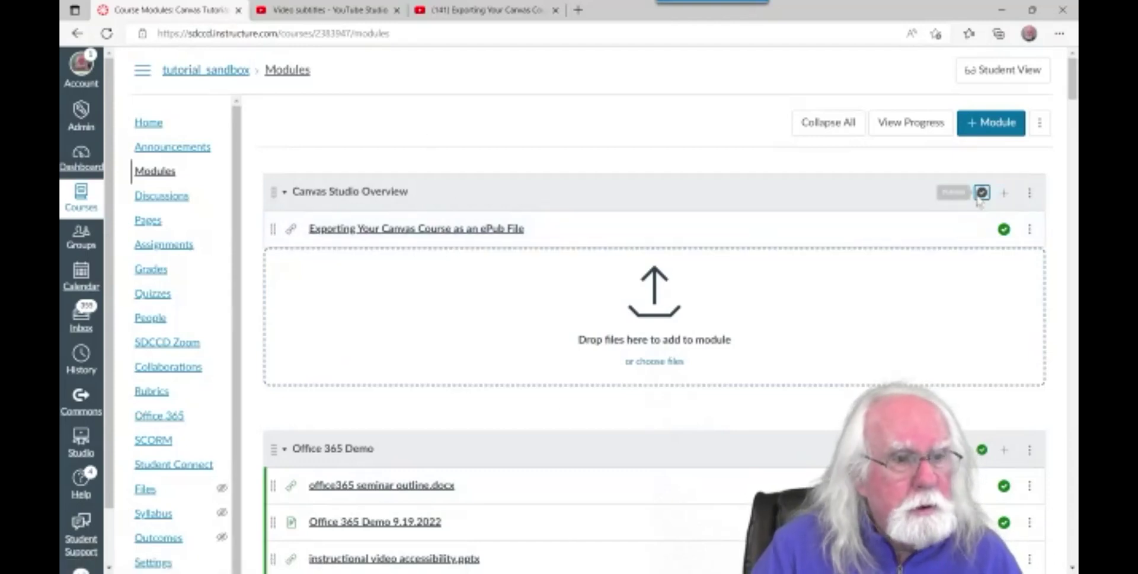
left_click(473, 232)
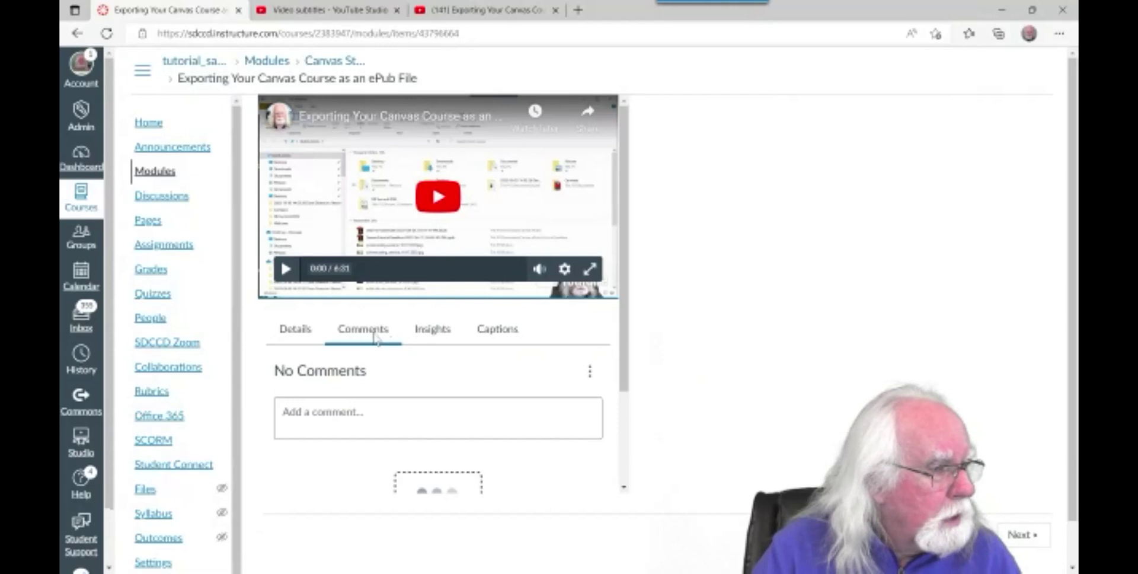
left_click(286, 268)
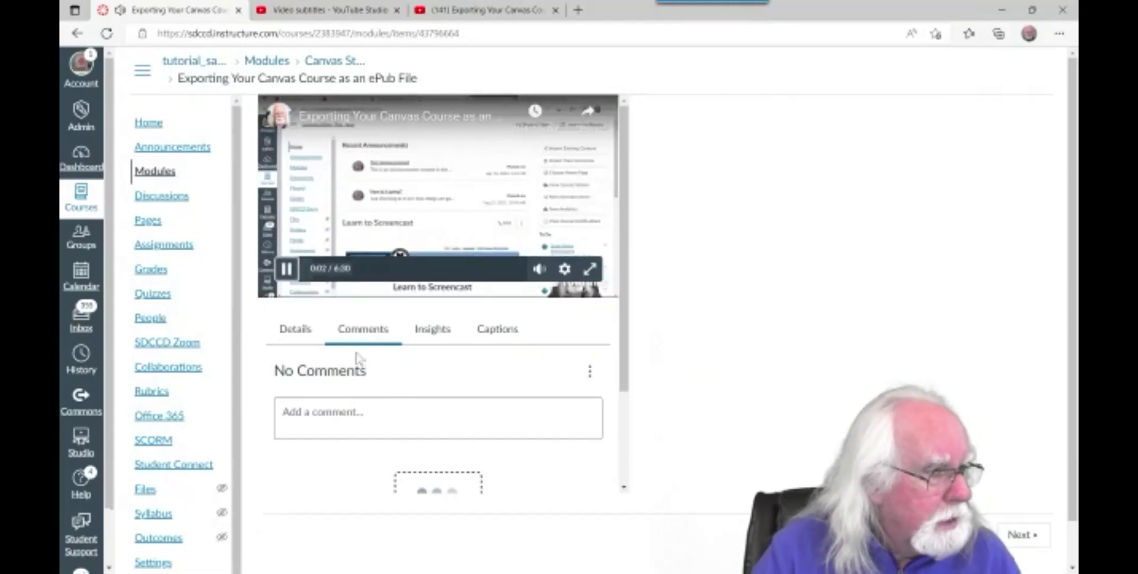
left_click(291, 273)
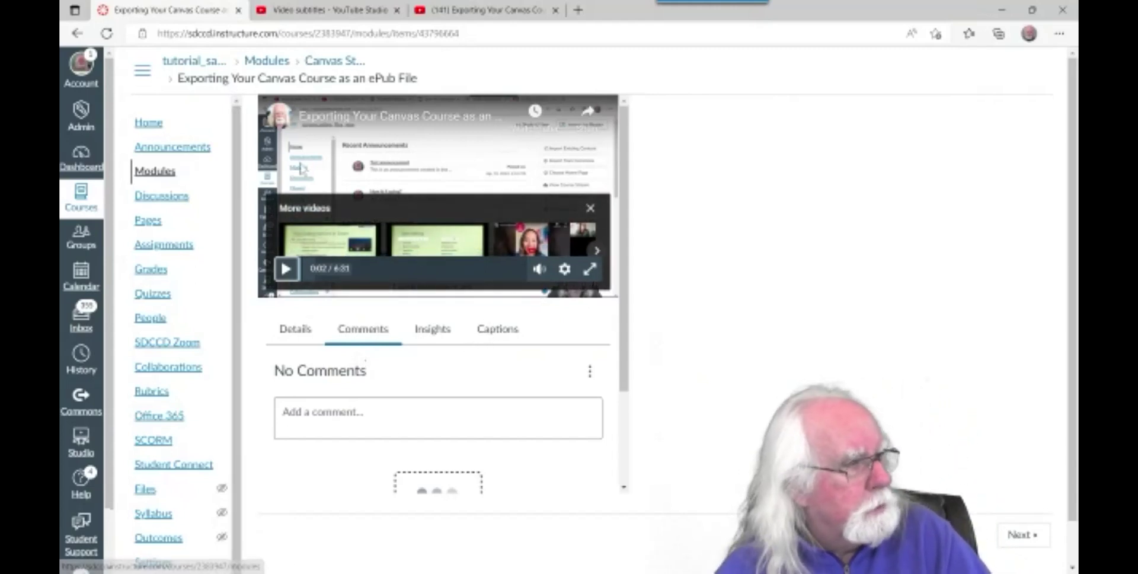
Step: Return to the modules and add a new page named "CAnvas Studio Demo Page" to the Canvas Studio Overview module
left_click(156, 172)
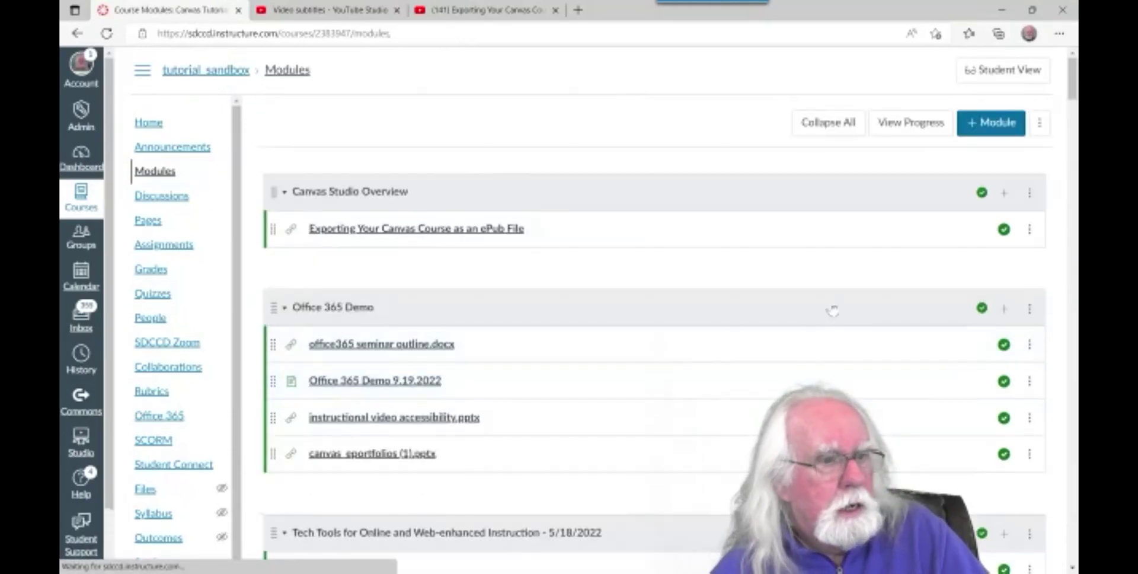
left_click(1005, 196)
left_click(489, 203)
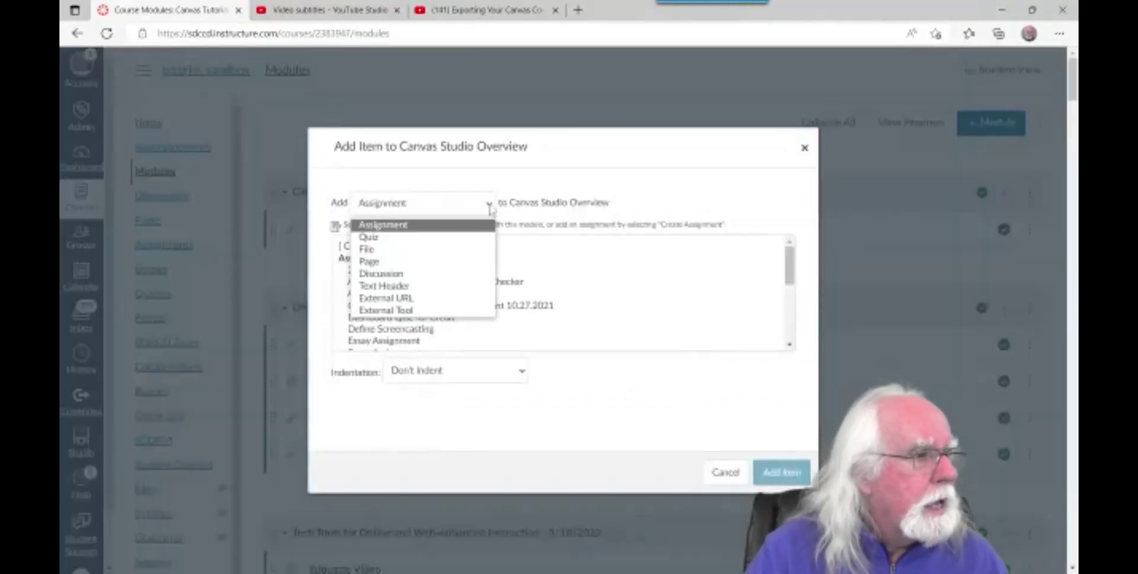
left_click(398, 260)
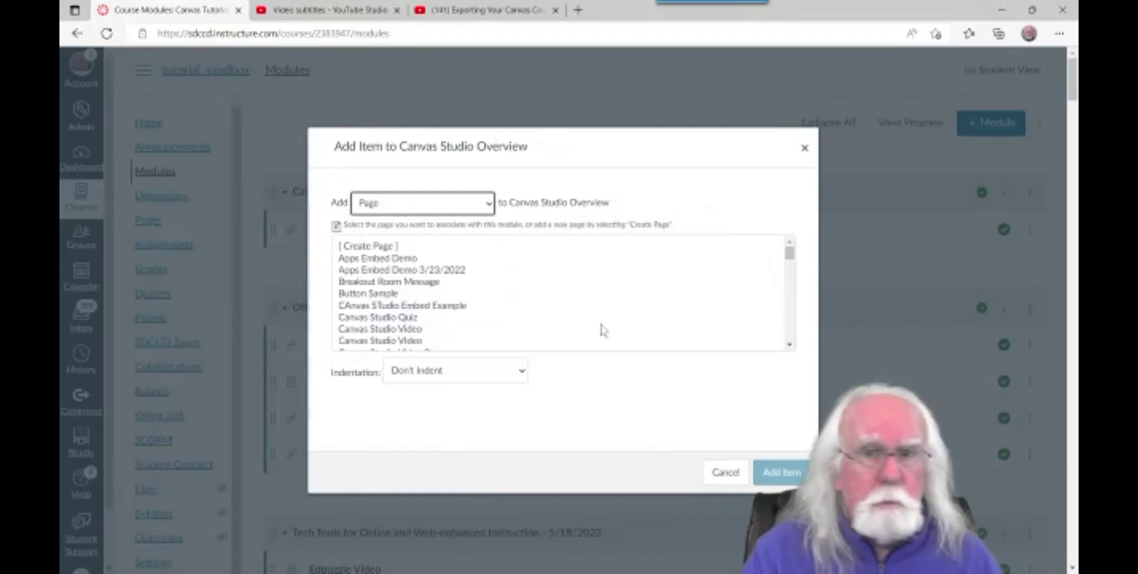
left_click(387, 247)
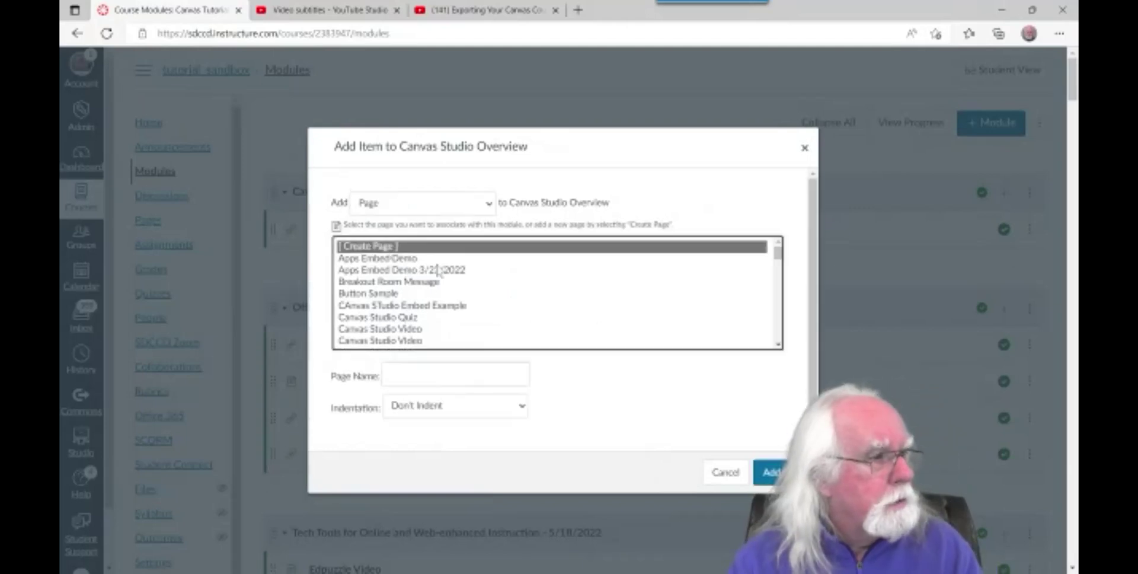
left_click(417, 374)
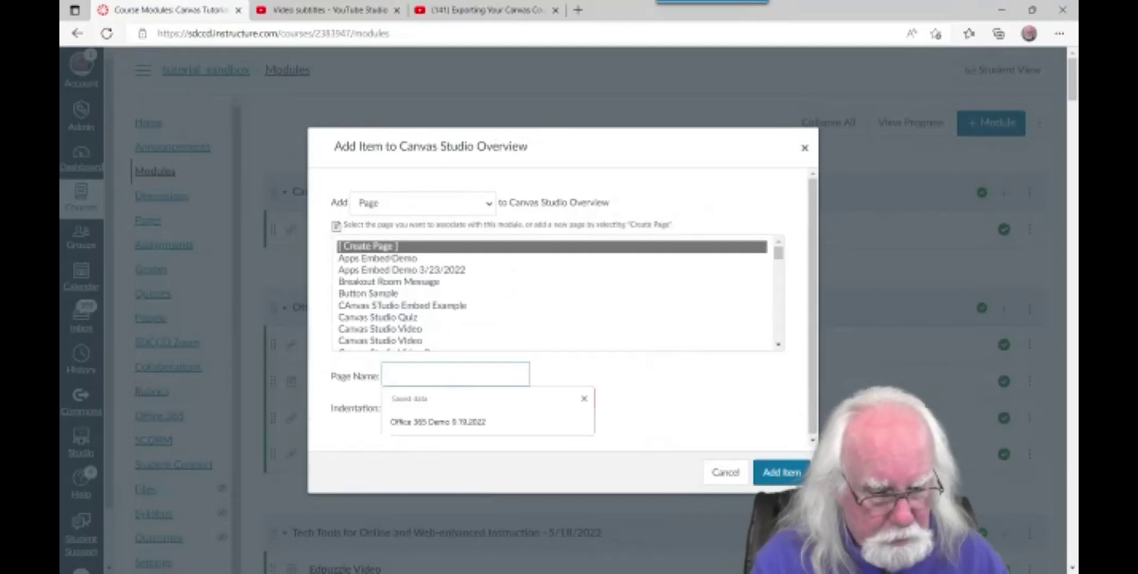
type("CAnvas Studio Demo Page")
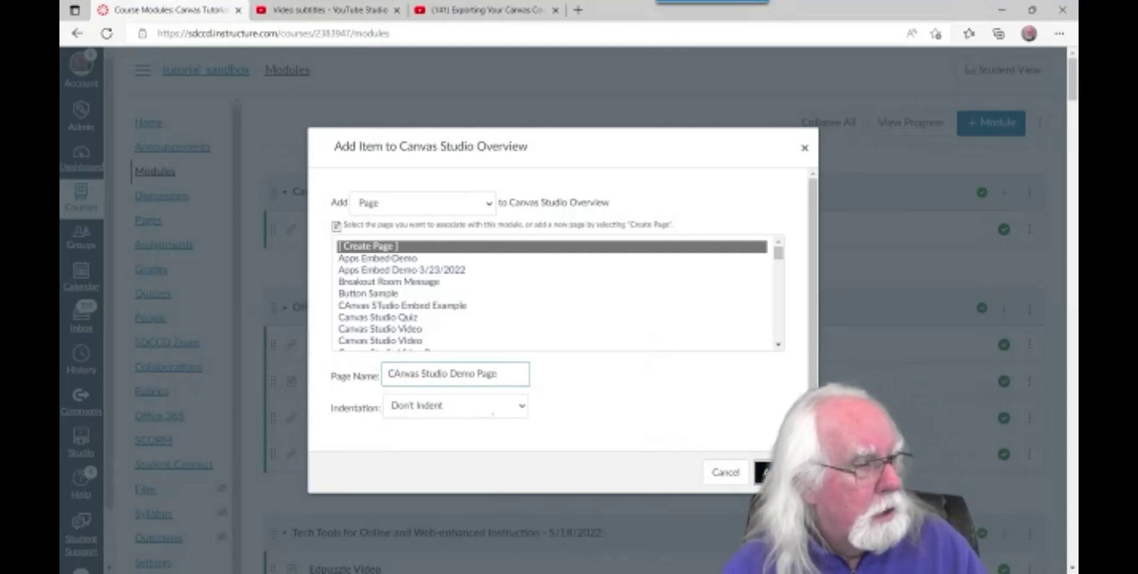
left_click(768, 472)
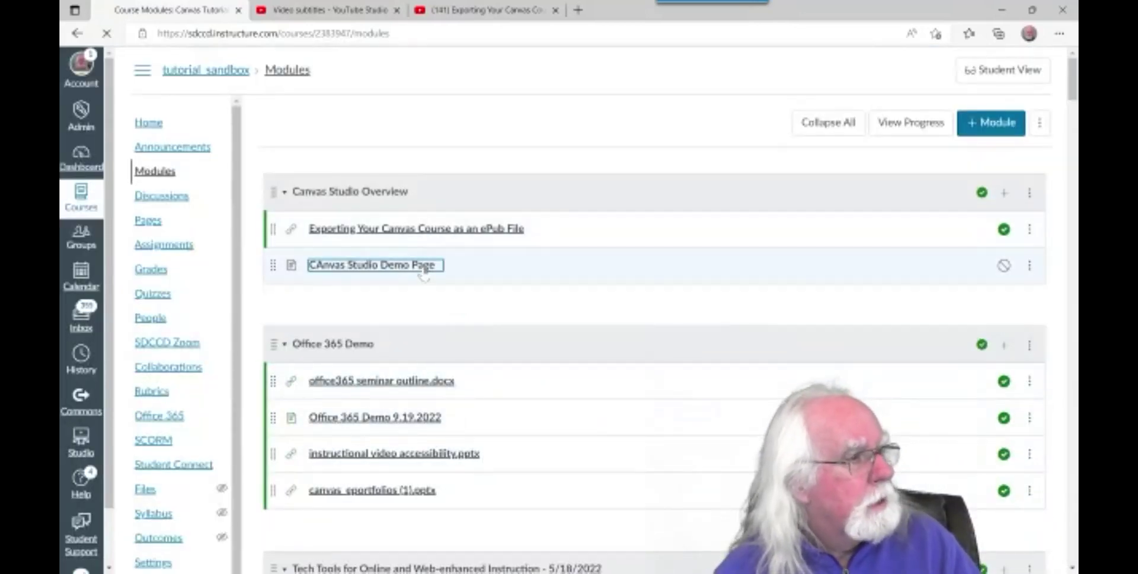
Step: Edit the CAnvas Studio Demo Page and embed the Studio video "Exporting Your Canvas Course as an ePub File" with media tabs displayed
left_click(424, 268)
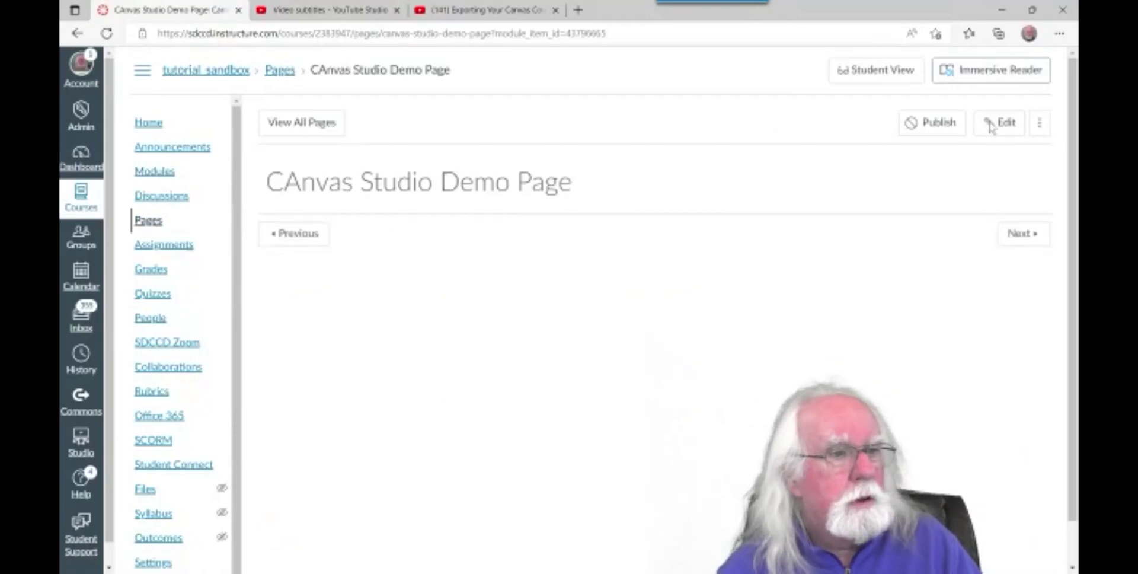
left_click(991, 125)
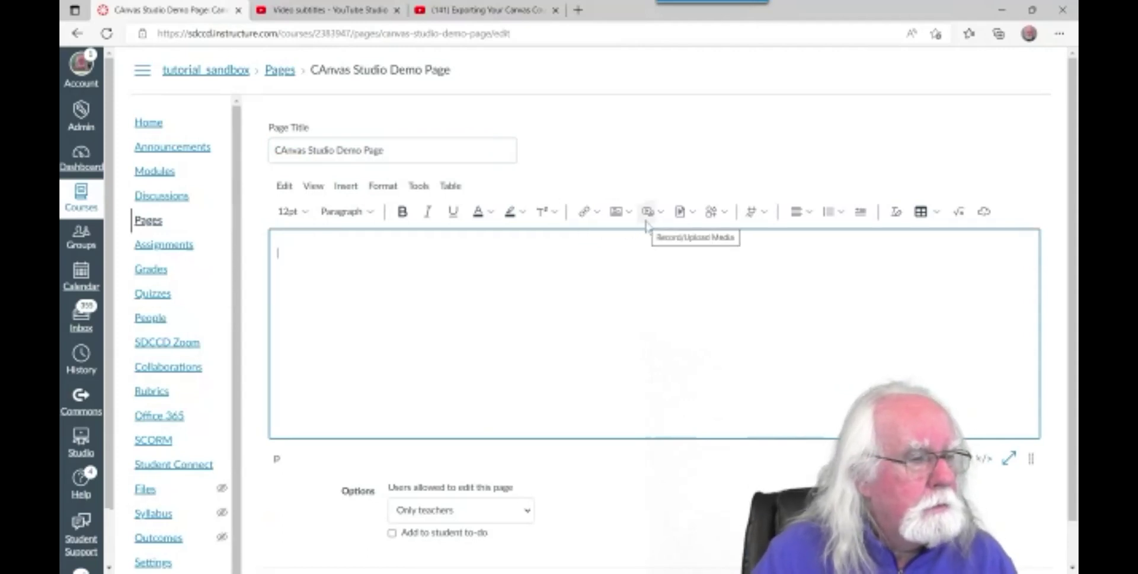
left_click(764, 214)
left_click(819, 237)
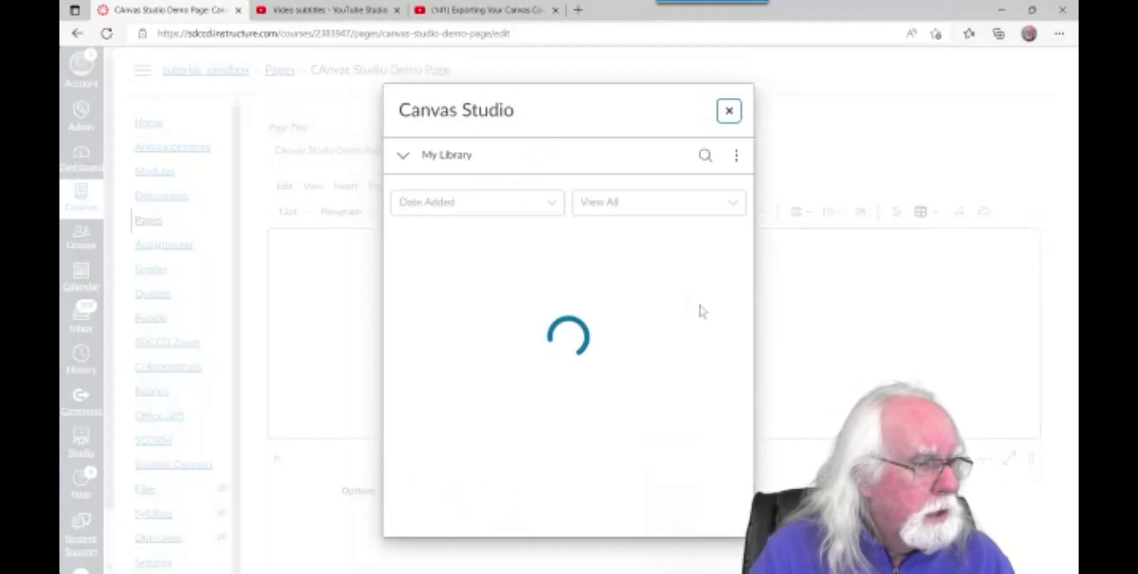
left_click(568, 341)
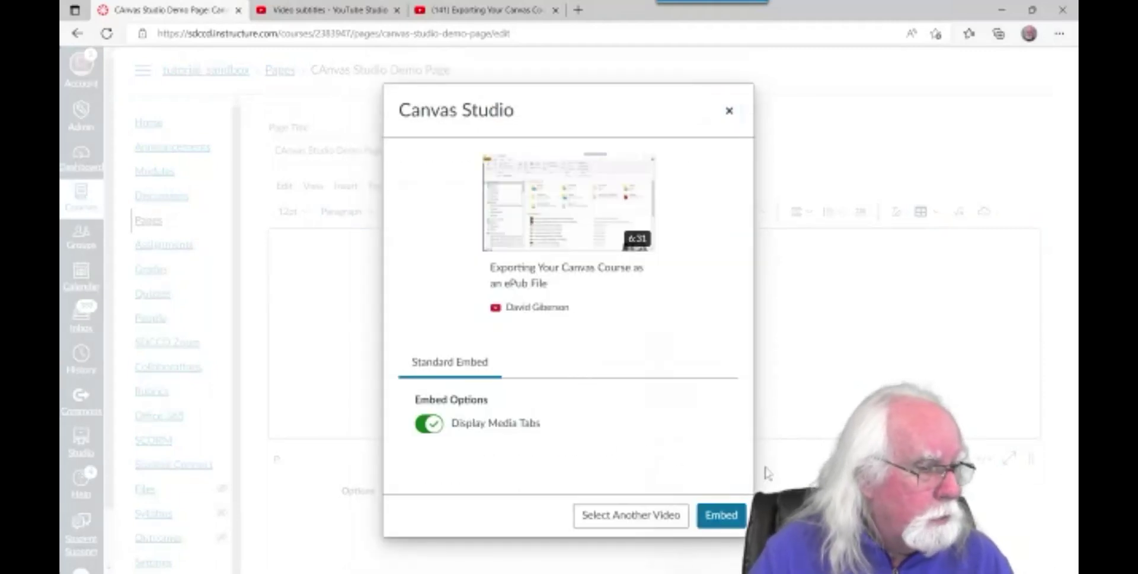
left_click(720, 515)
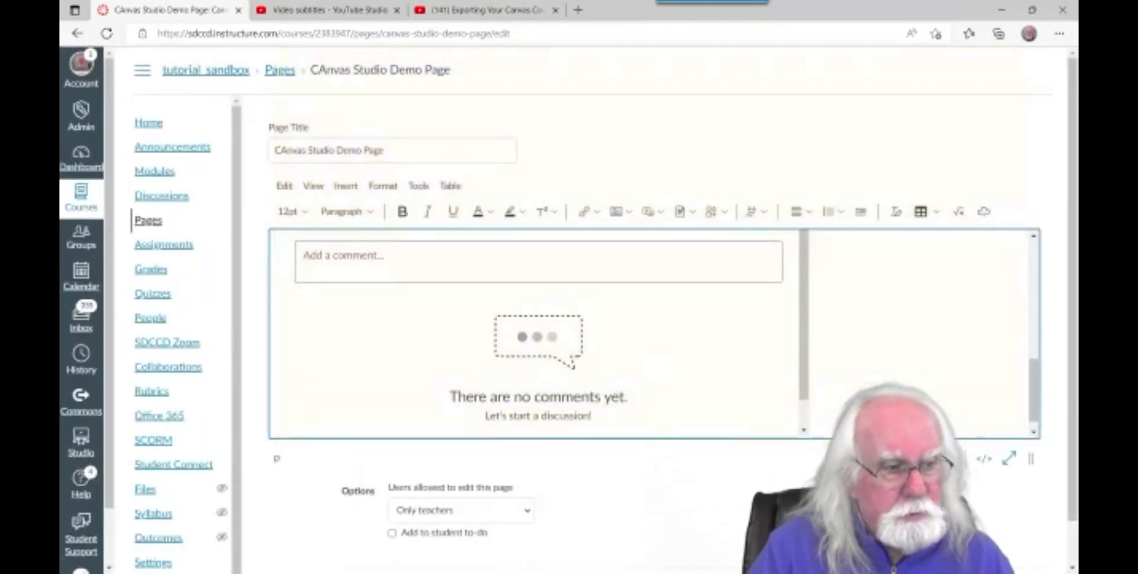
left_click_drag(1039, 415, 1061, 381)
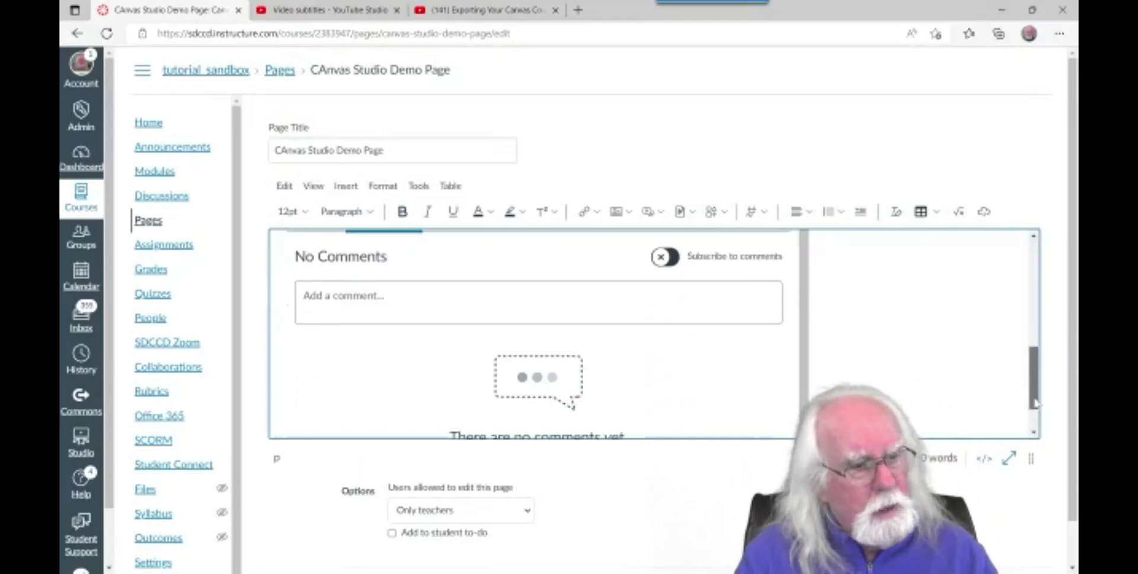
left_click_drag(1034, 379, 1034, 298)
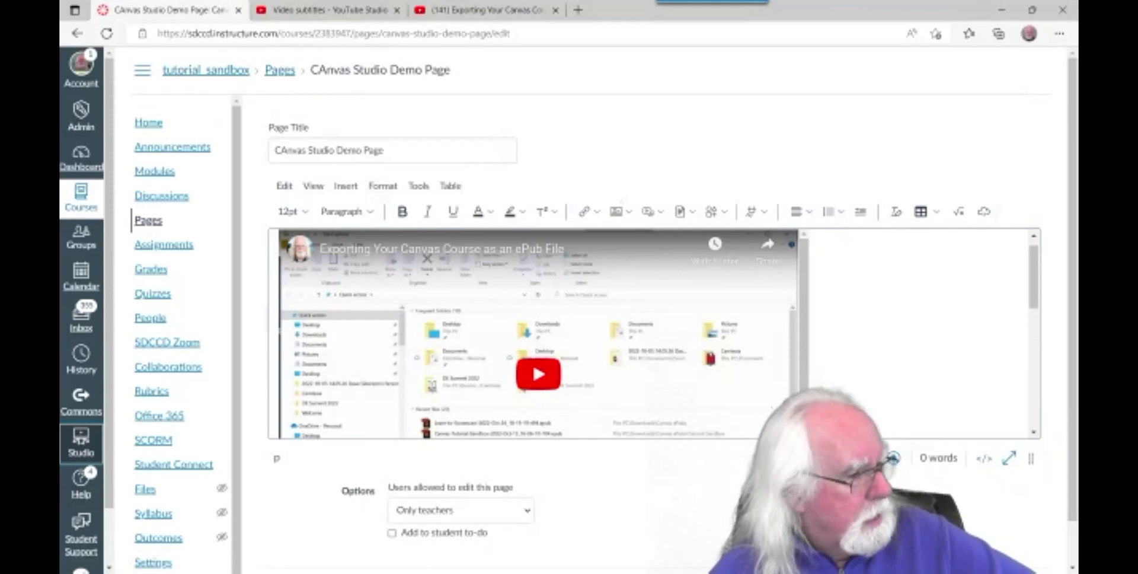
Step: Leave the page editor for the Studio library without saving, and open the video "Exporting Your Canvas Course as an ePub File"
left_click(68, 457)
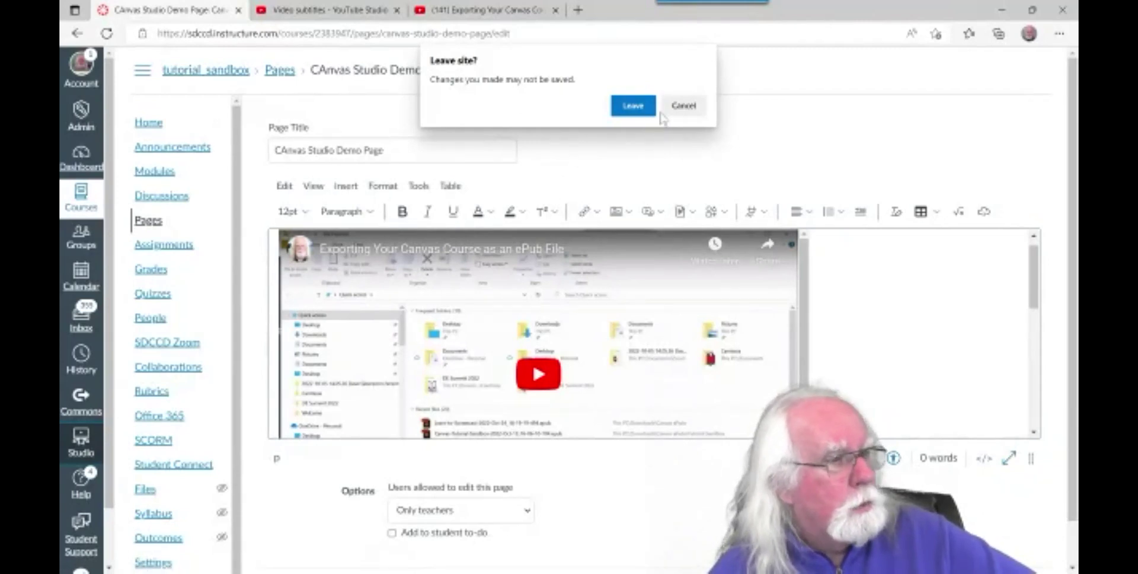
left_click(625, 108)
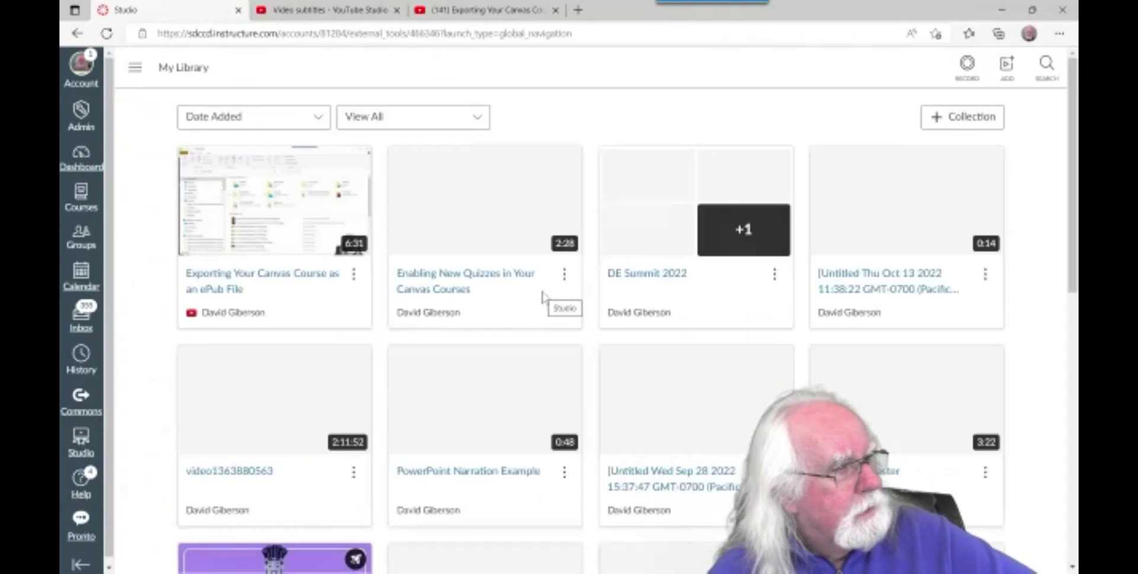
mouse_move(545, 300)
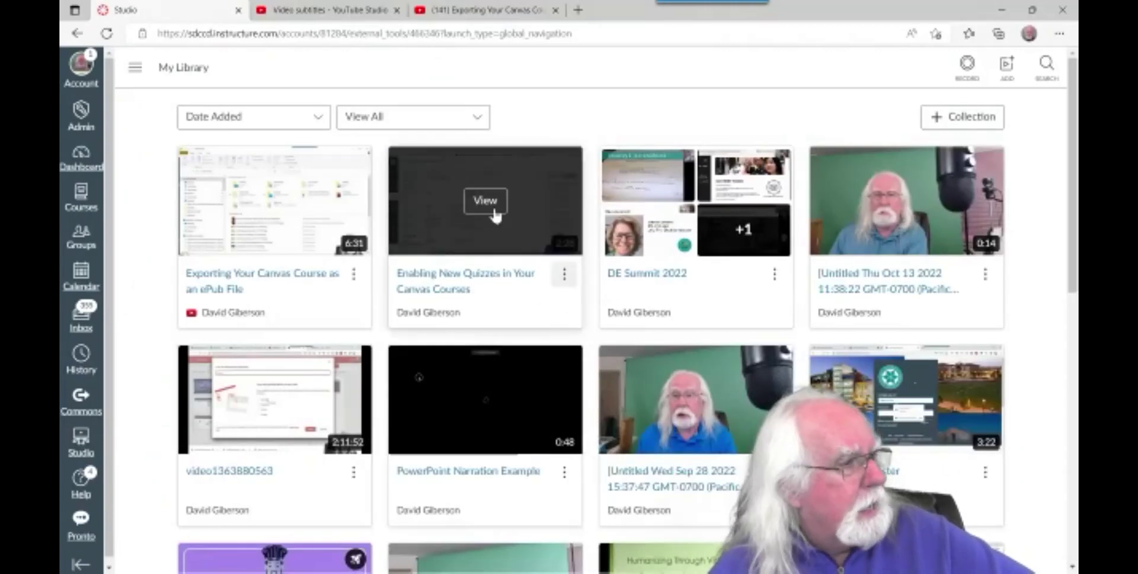
left_click(273, 204)
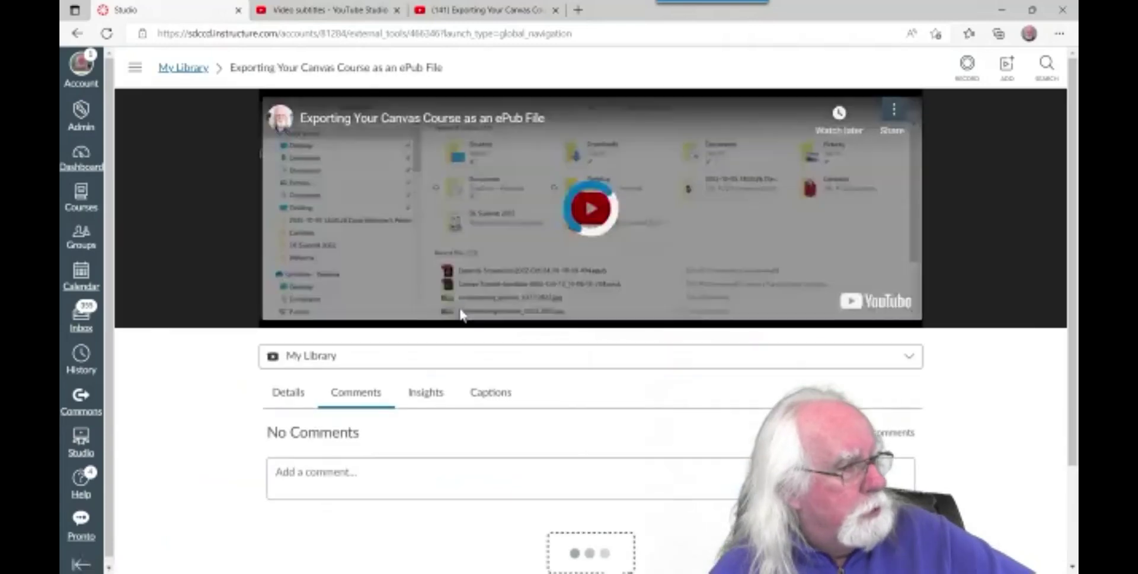
Step: Open the video's sharing settings and set the permission for new people to Can Edit
left_click(892, 109)
left_click(765, 143)
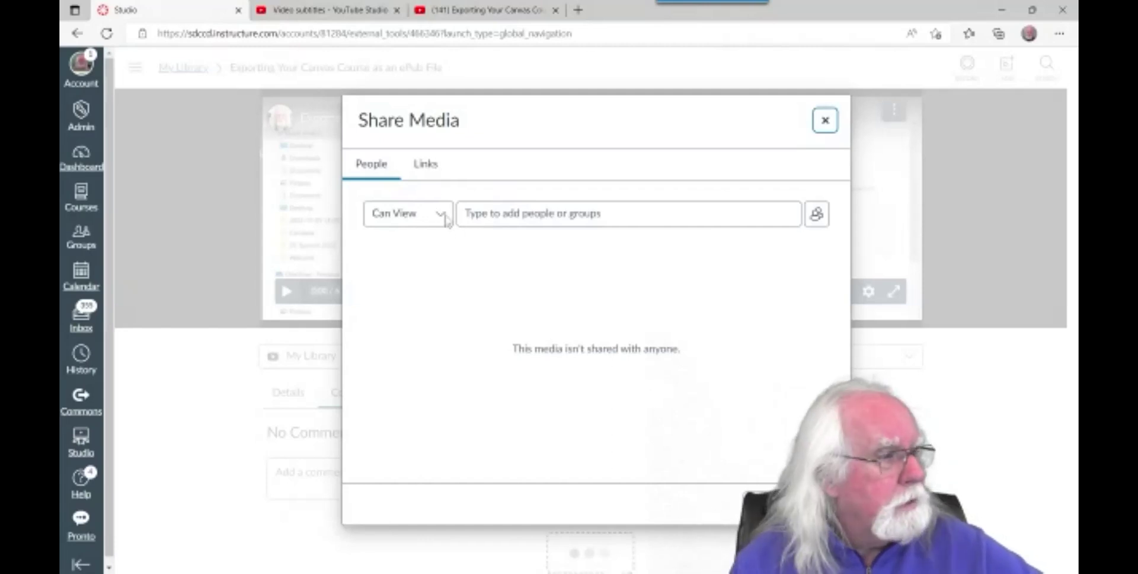
left_click(444, 216)
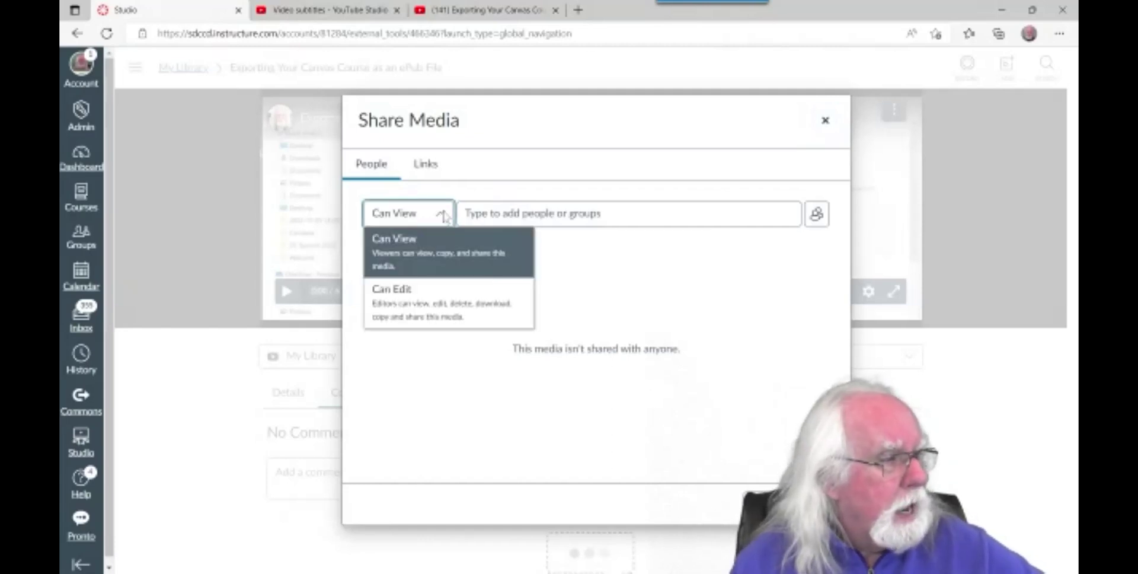
left_click(438, 299)
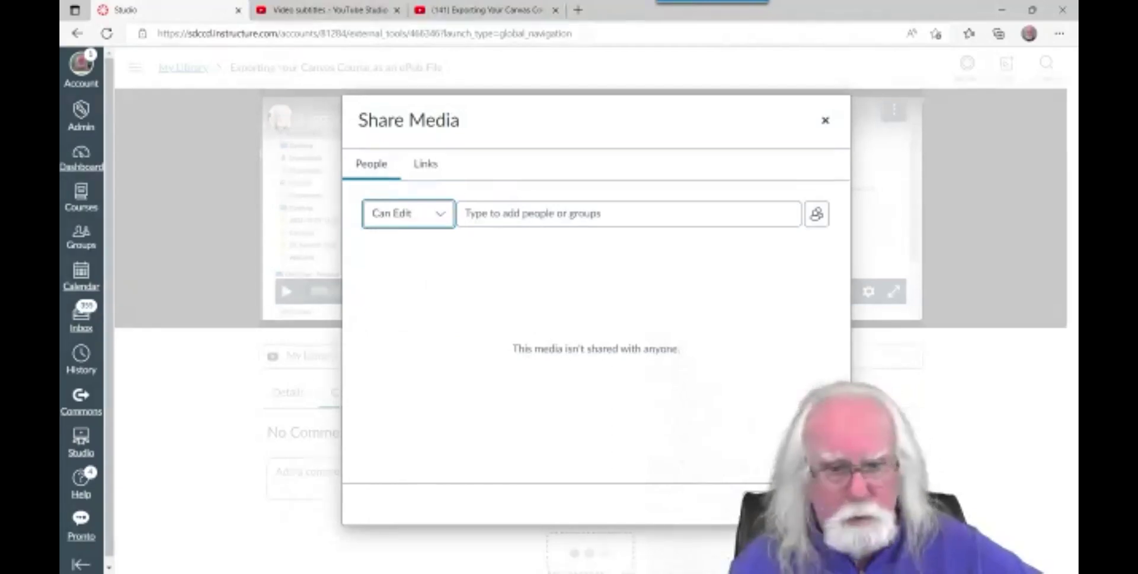
Step: Search for the colleague by first name and add them to the people the video is shared with
left_click(466, 213)
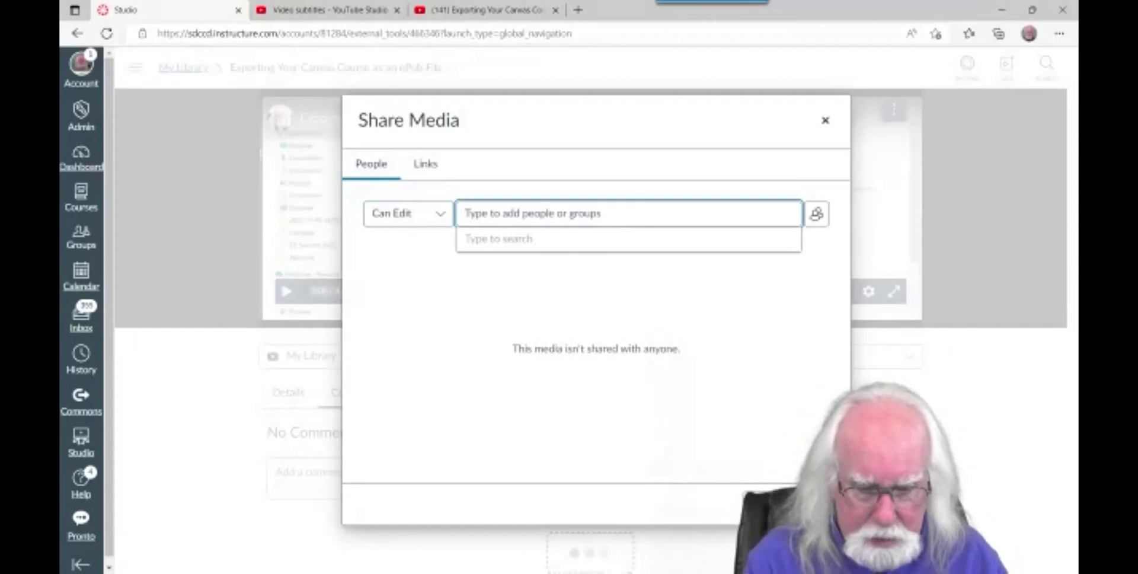
type("mol")
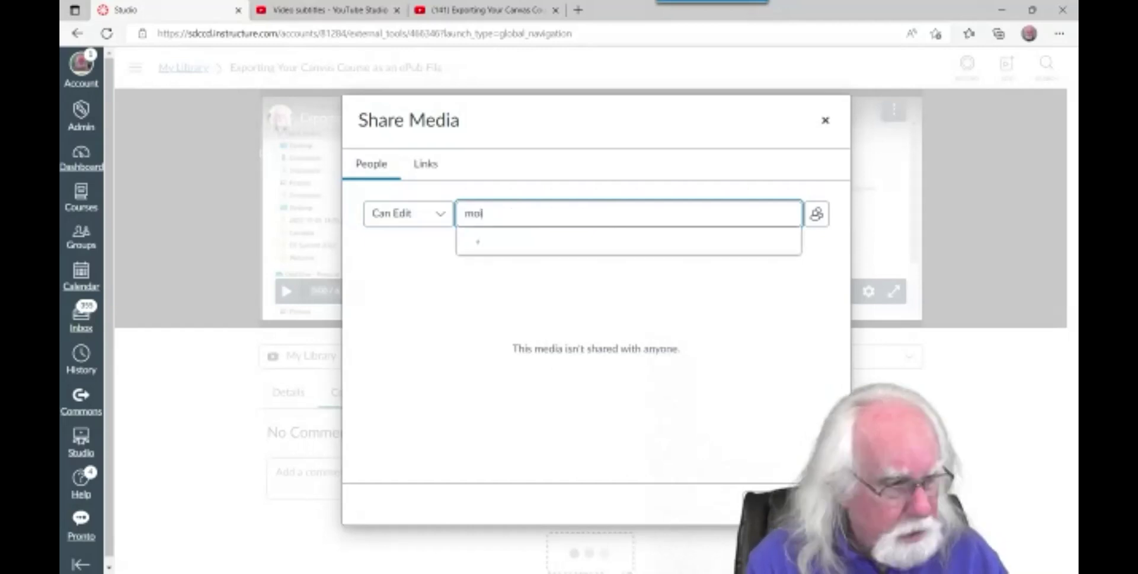
type("c")
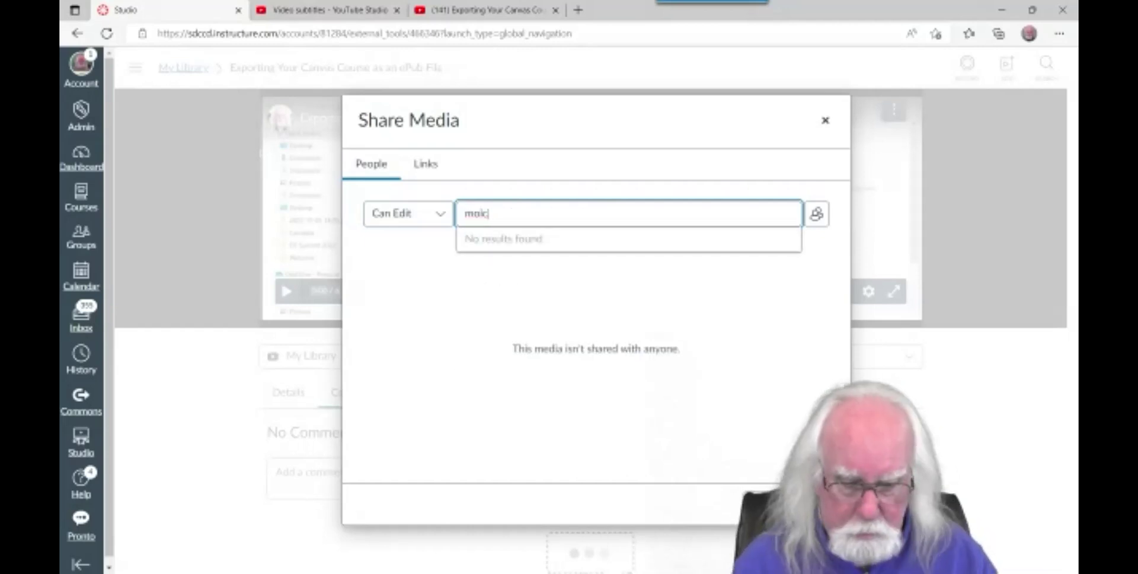
type("nica")
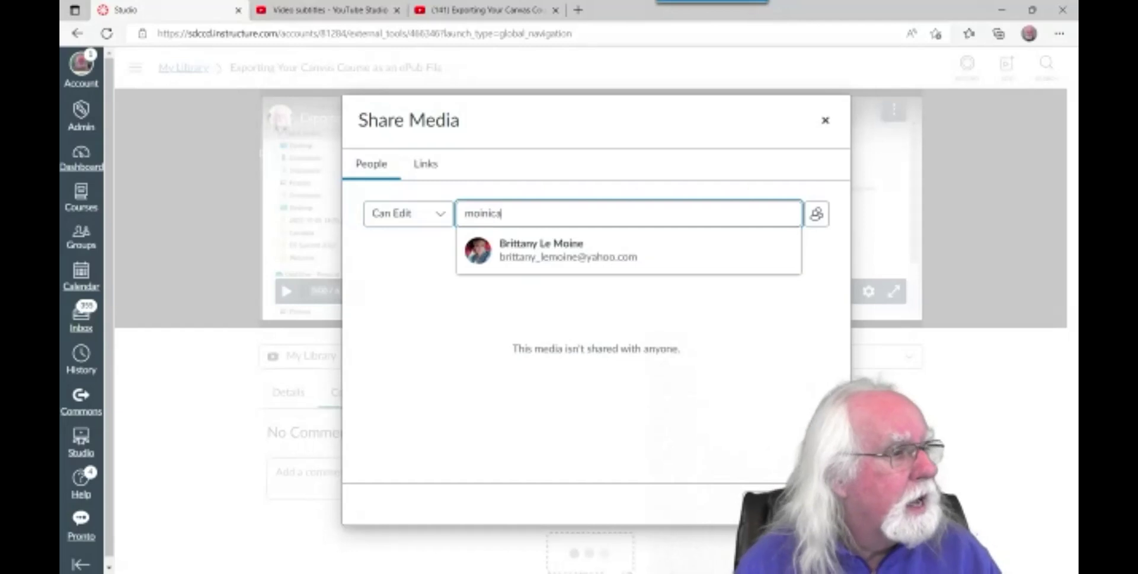
key("BackSpace")
key("BackSpace")
key("BackSpace")
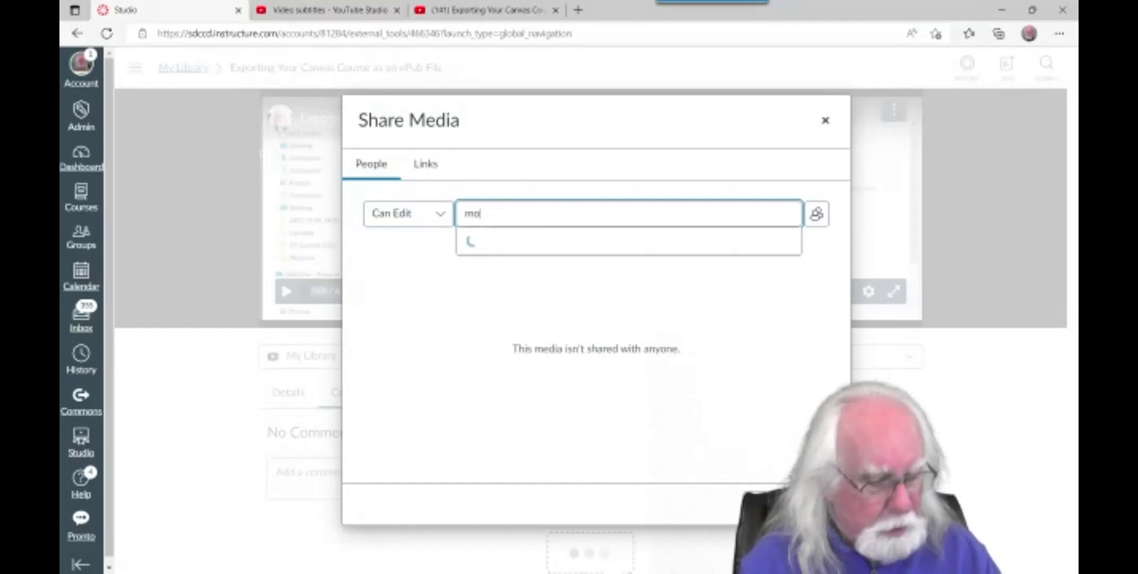
type("nica")
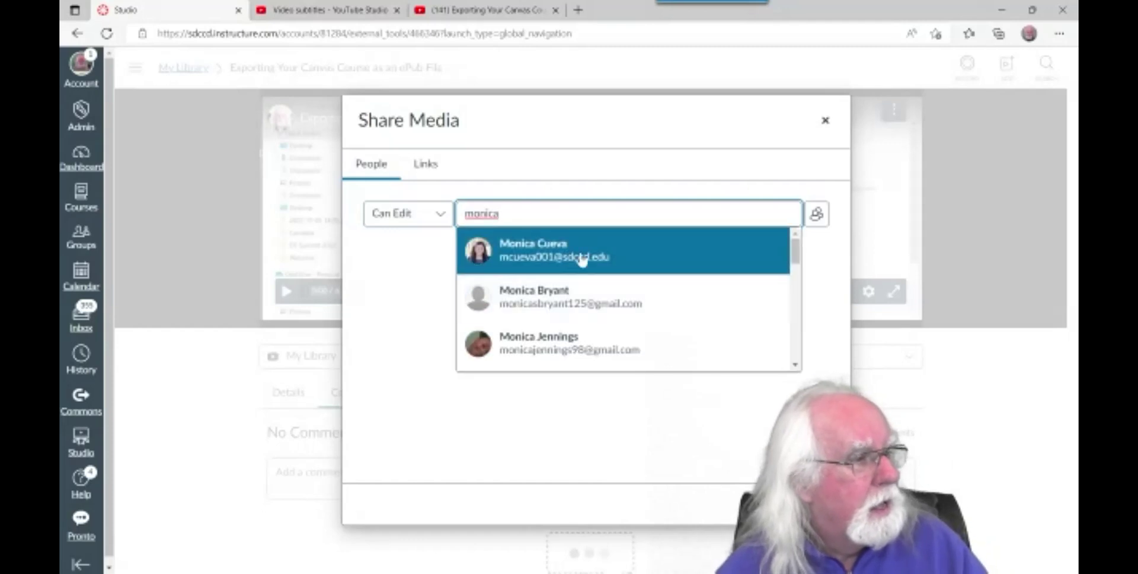
left_click(562, 261)
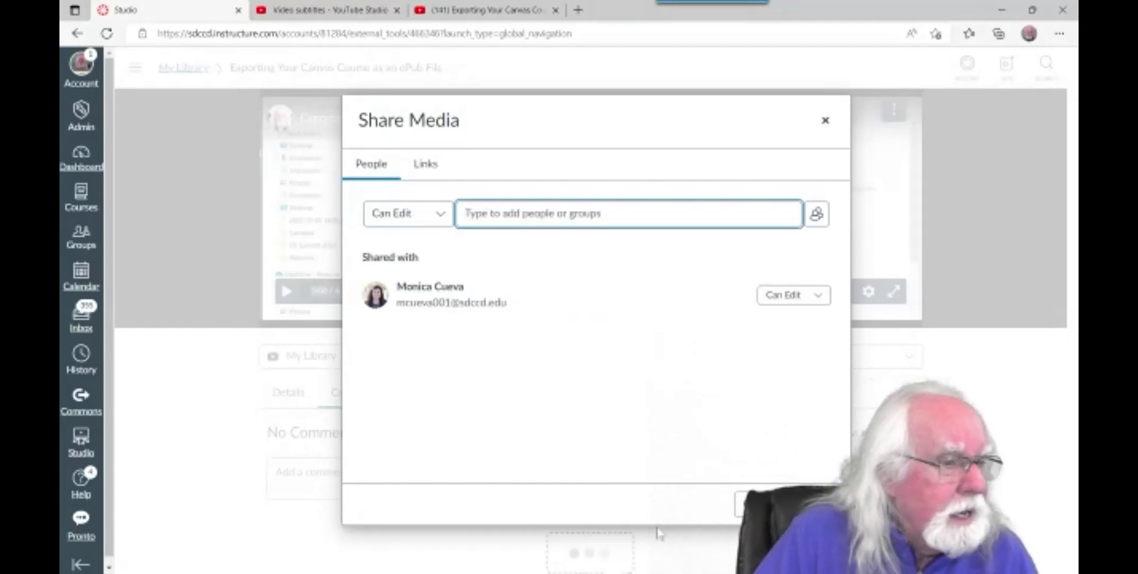
Step: Review the access options for the added colleague, keep Can Edit, and save the sharing
left_click(819, 293)
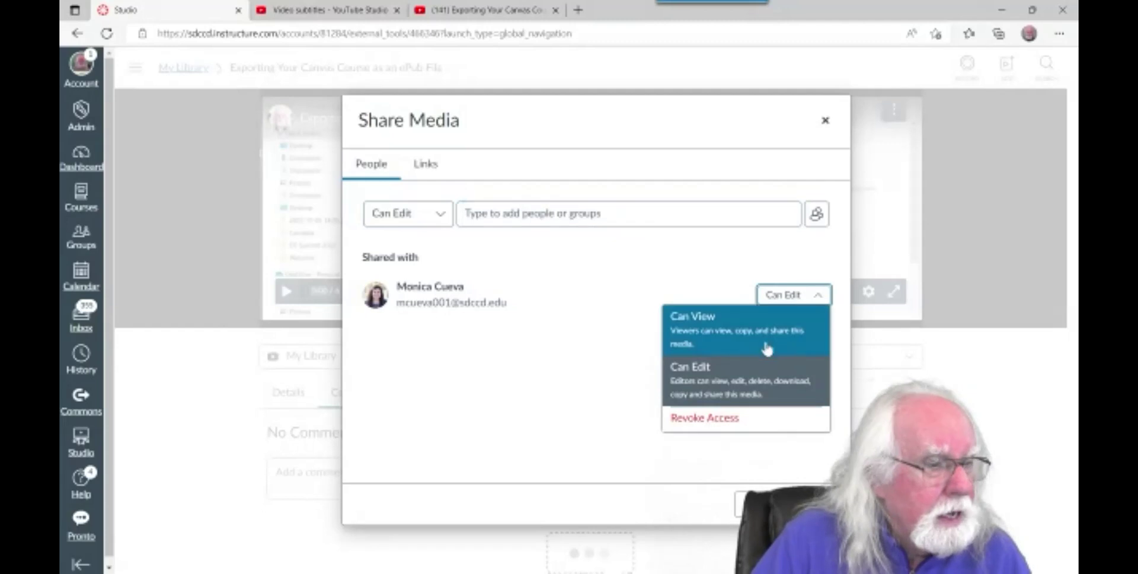
left_click(645, 302)
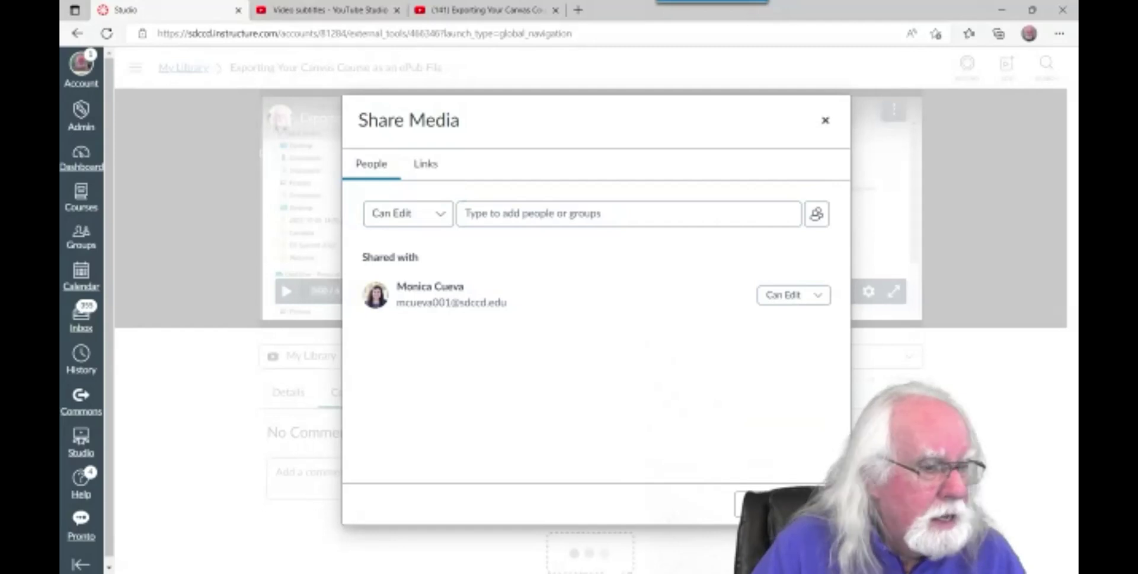
left_click(814, 504)
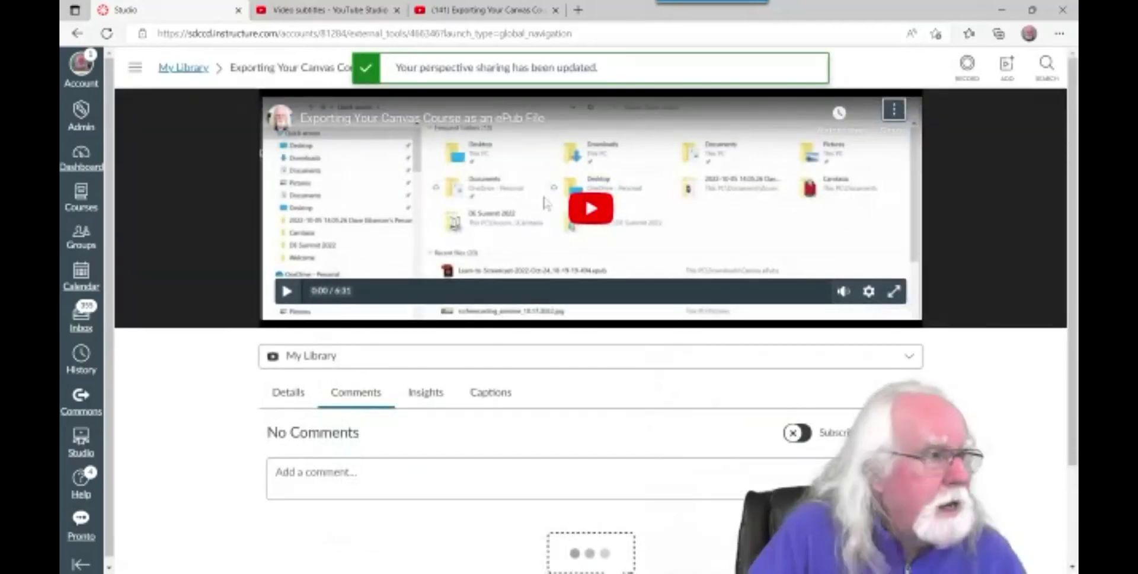
Step: View the media in Shared with Me and return to My Library
left_click(135, 67)
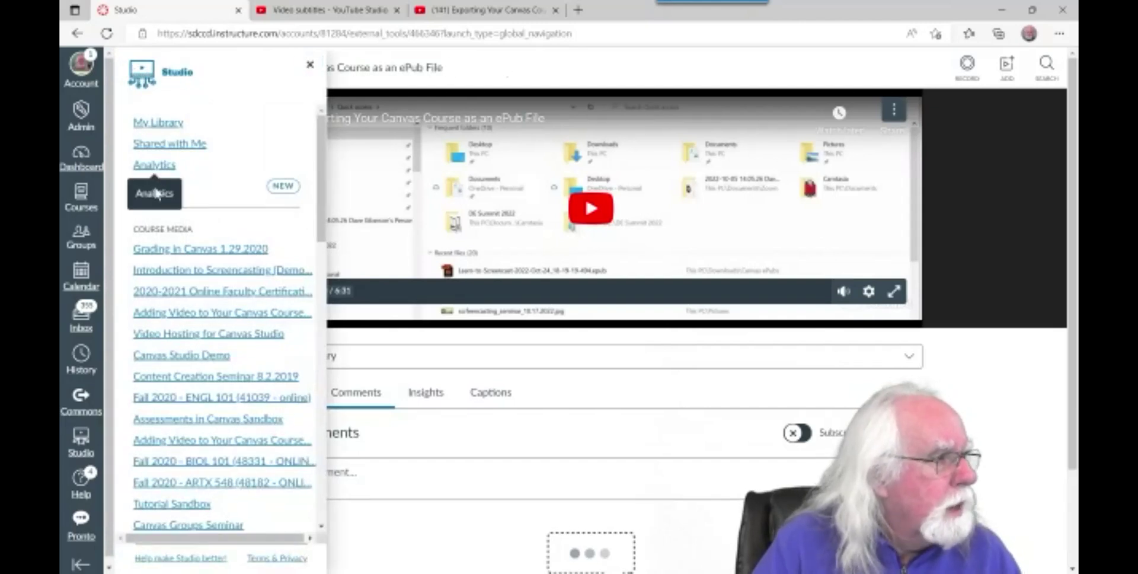
left_click(171, 155)
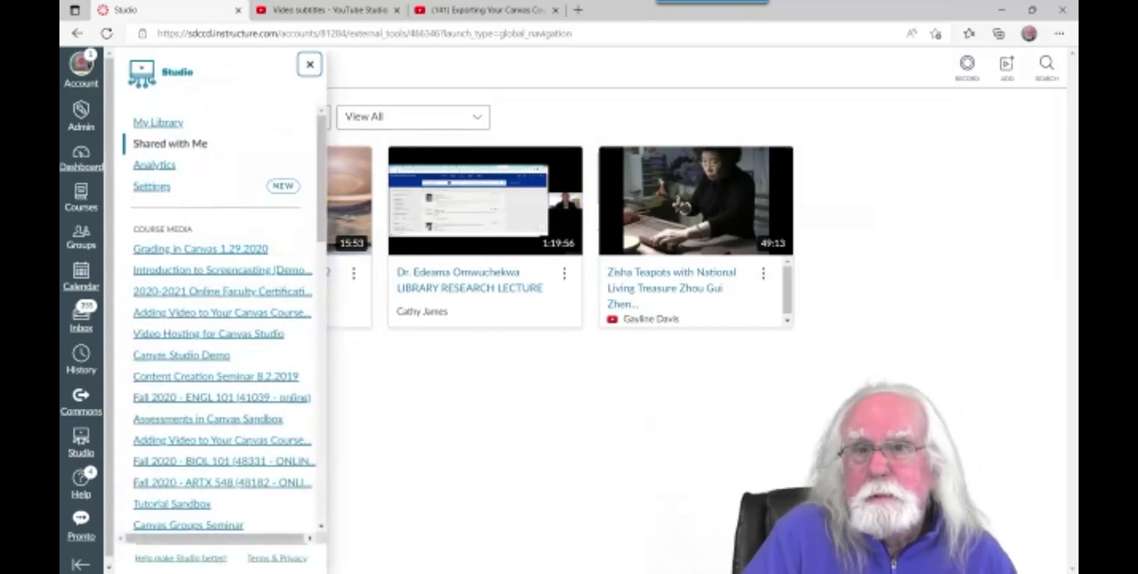
left_click(157, 123)
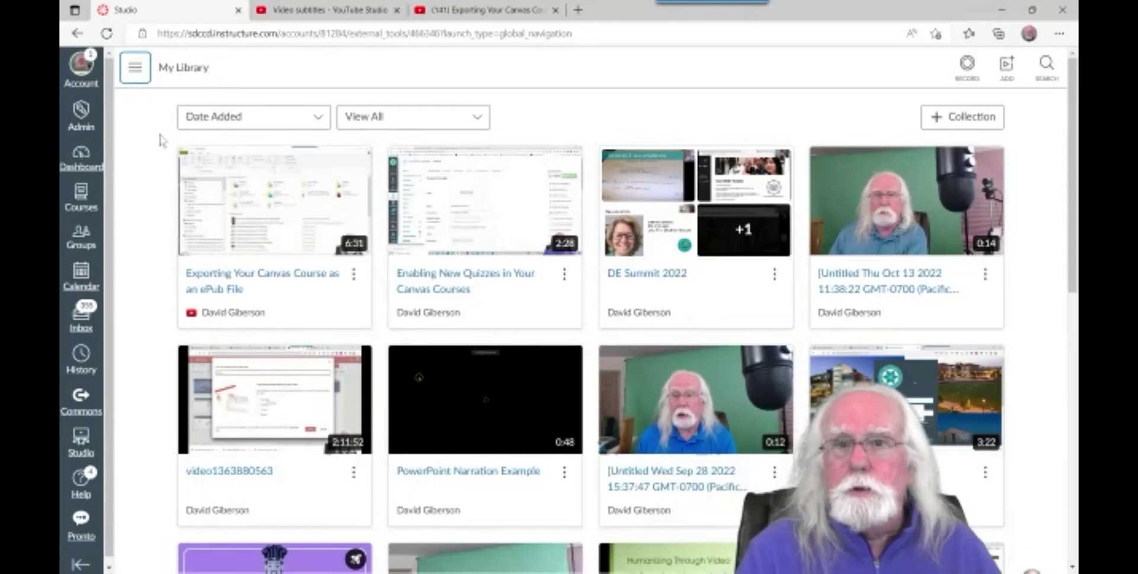
Step: Create a public link with embed code for the video "Exporting Your Canvas Course as an ePub File" and close the sharing settings
left_click(297, 208)
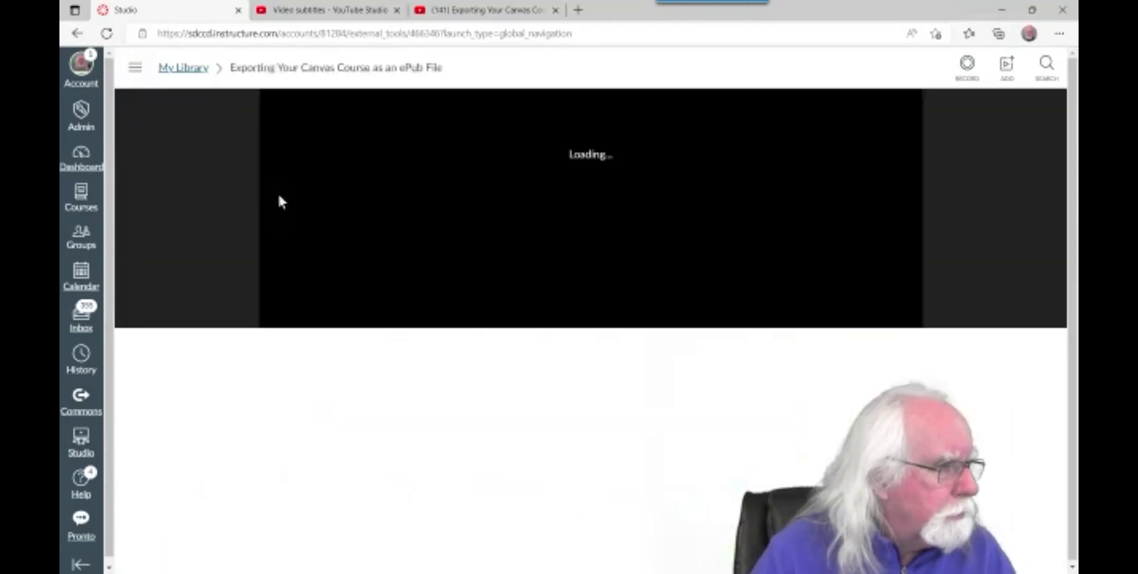
left_click(895, 111)
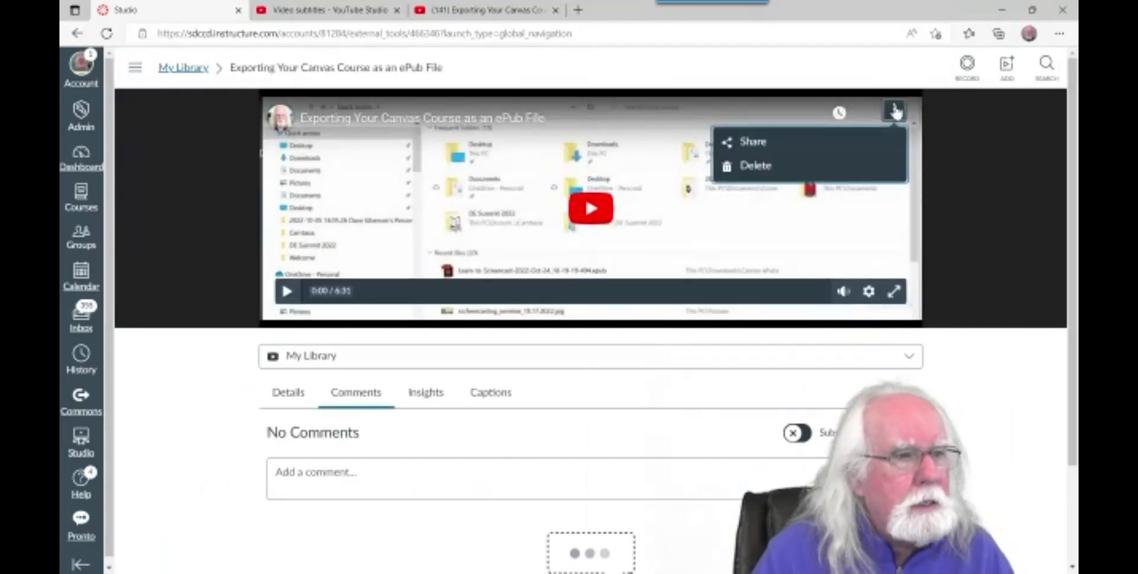
left_click(768, 144)
left_click(431, 168)
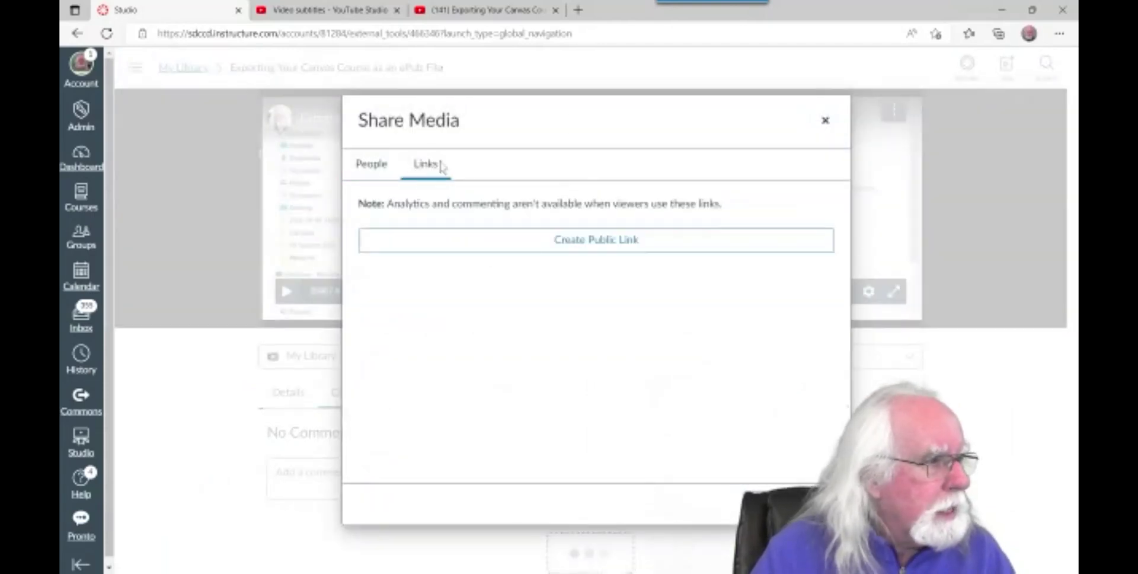
left_click(596, 249)
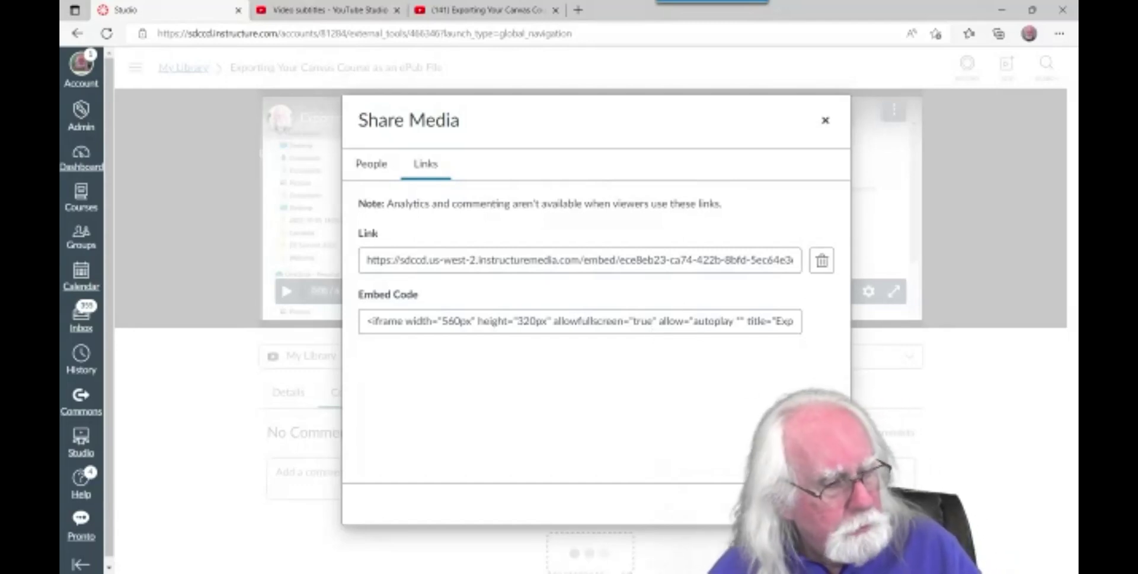
key("Escape")
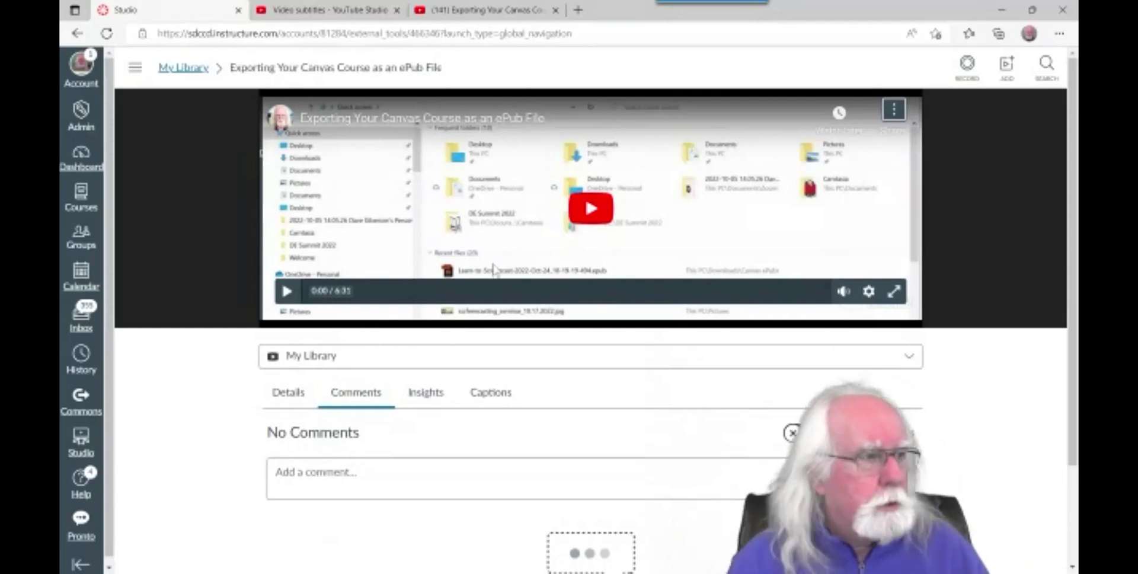
Step: Return to My Library and switch to the presentation slide "Sharing Canvas Studio Videos"
left_click(181, 68)
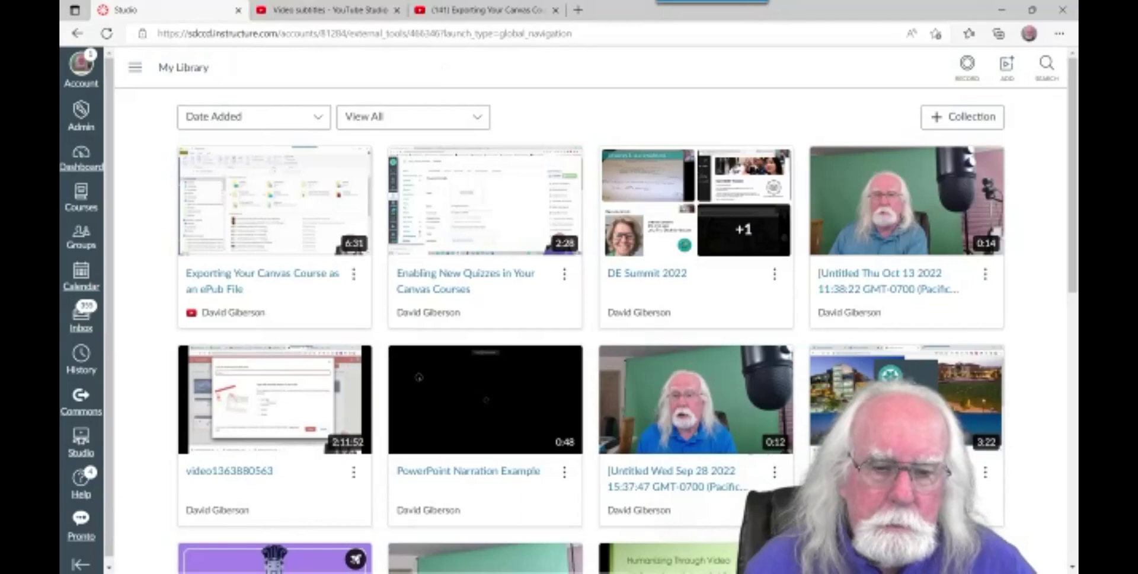
key("alt+Tab")
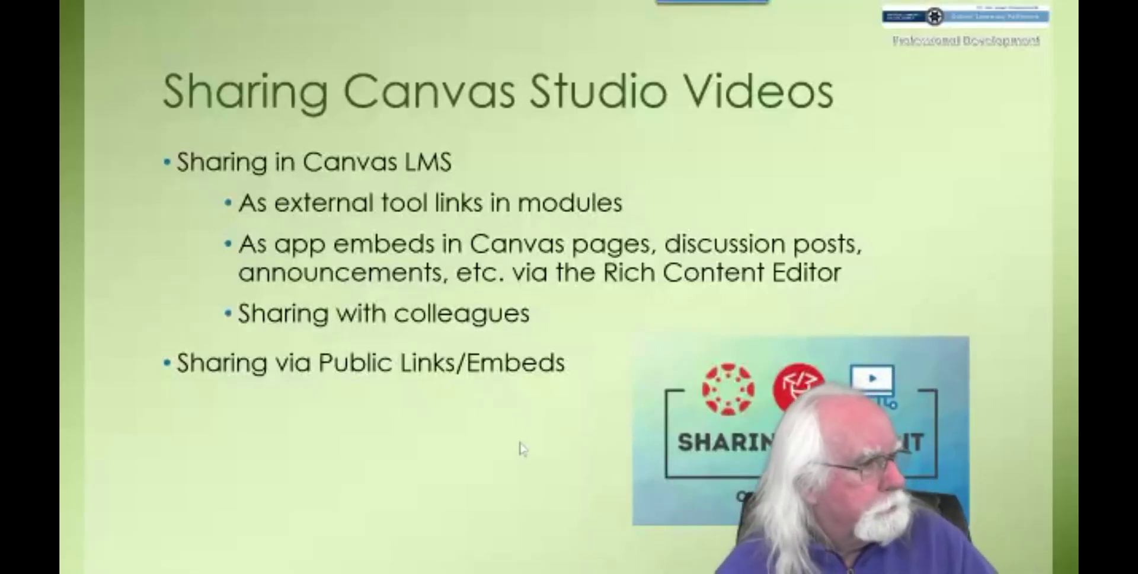
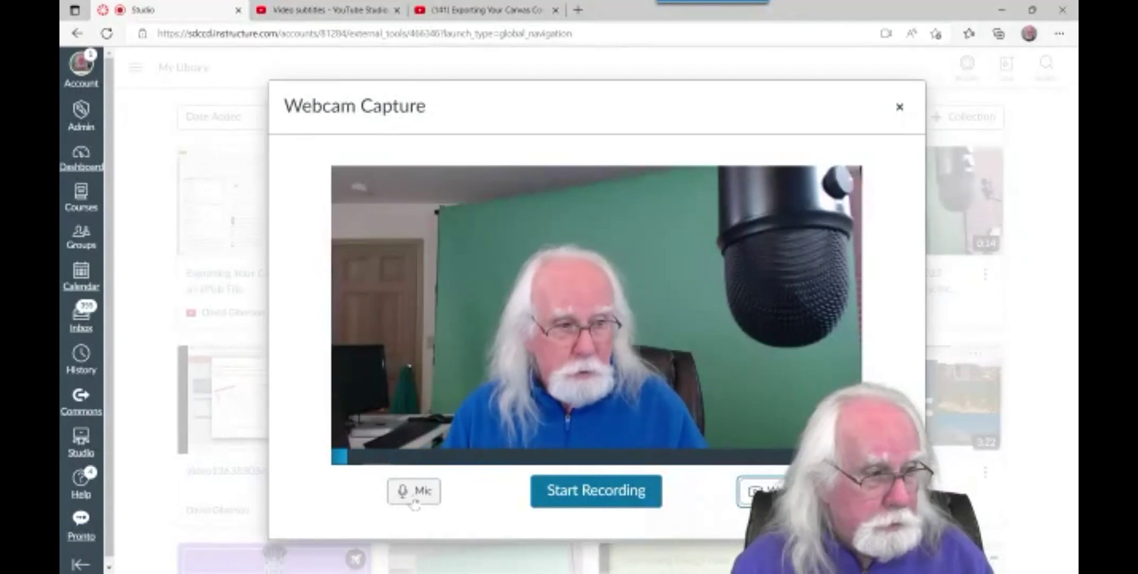
Step: Select the USB Advanced Audio microphone, record a short webcam clip, and finish the capture
left_click(413, 492)
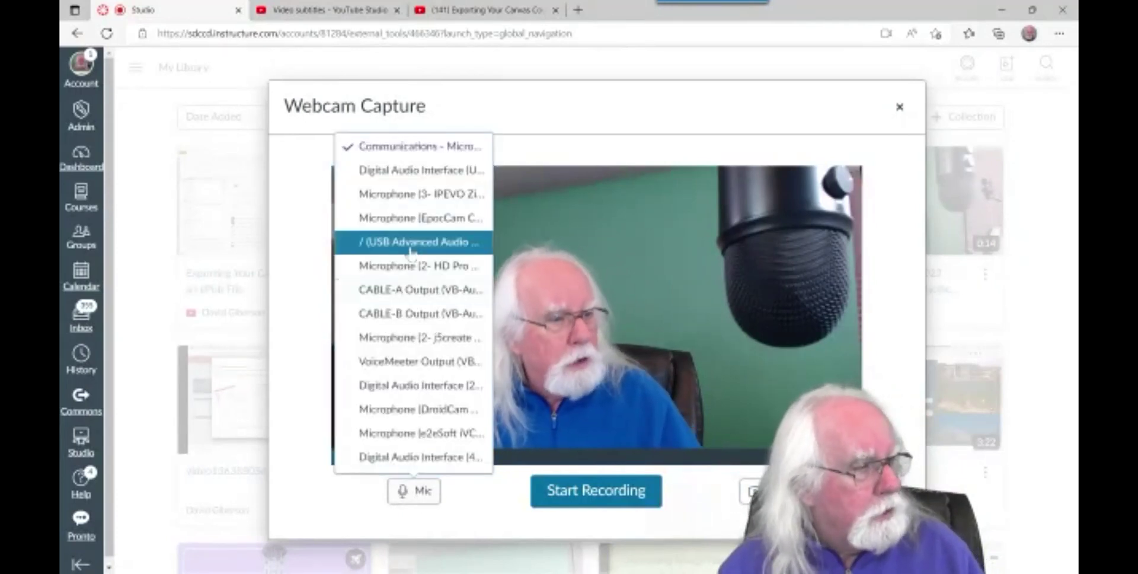
left_click(415, 243)
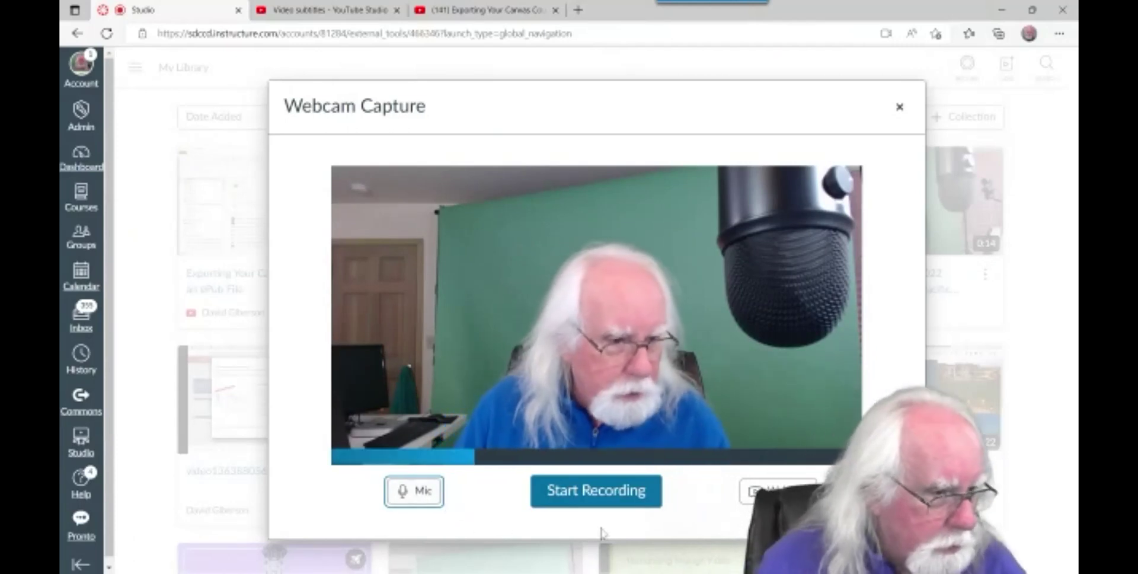
left_click(603, 498)
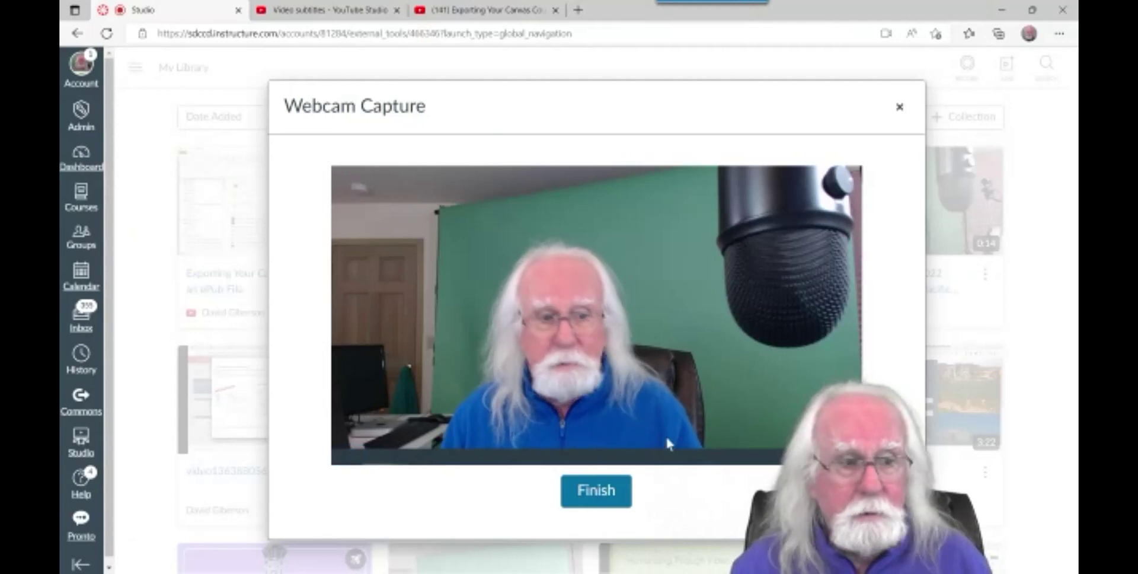
left_click(612, 498)
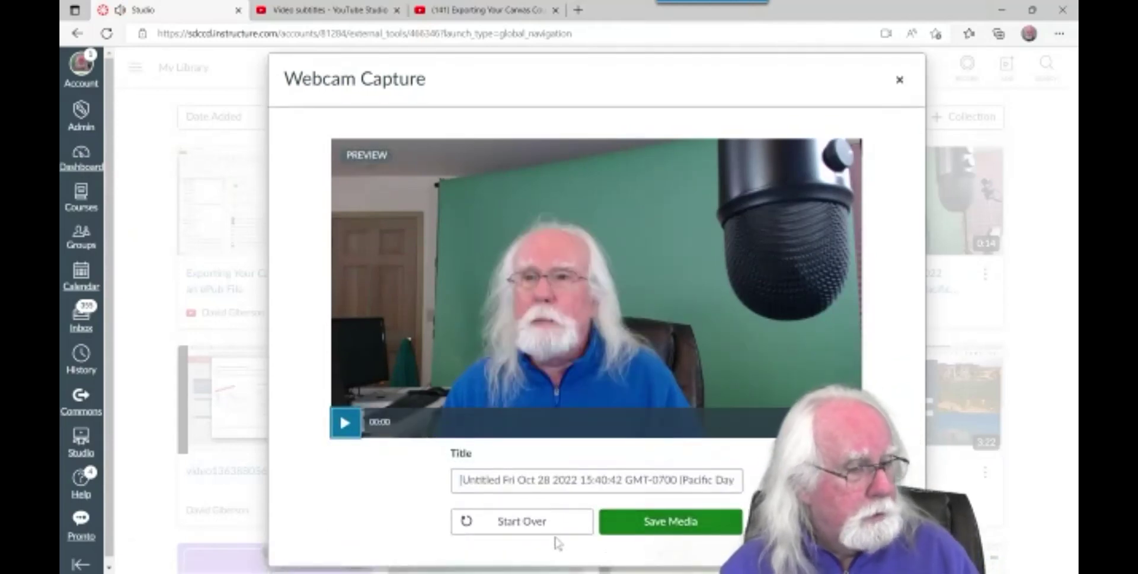
Step: Play back the webcam recording and save it to My Library under its default title
left_click(345, 423)
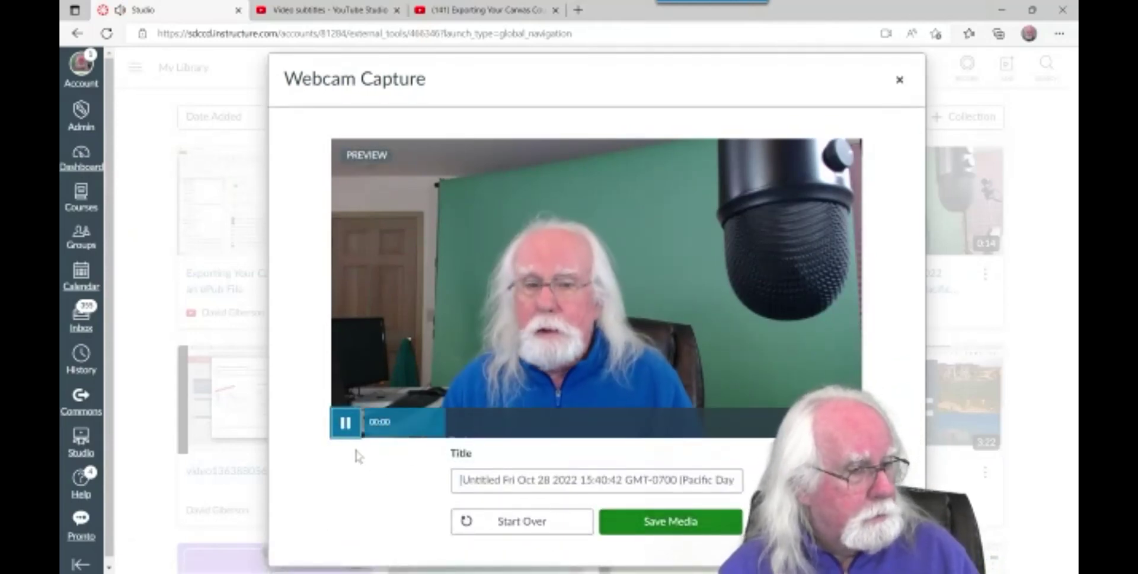
left_click(668, 521)
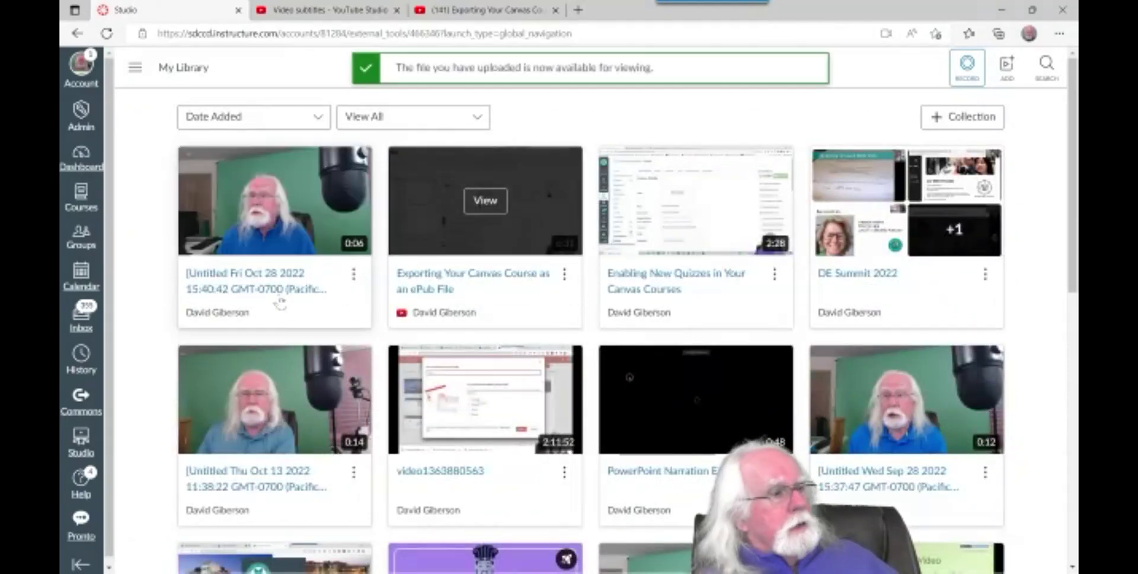
mouse_move(262, 229)
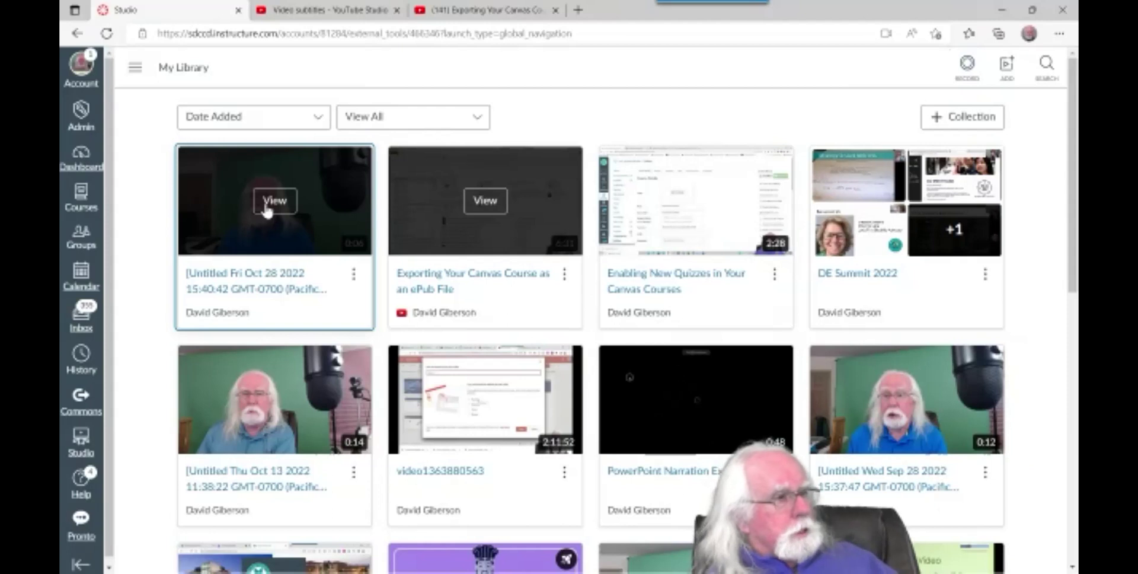
left_click(966, 65)
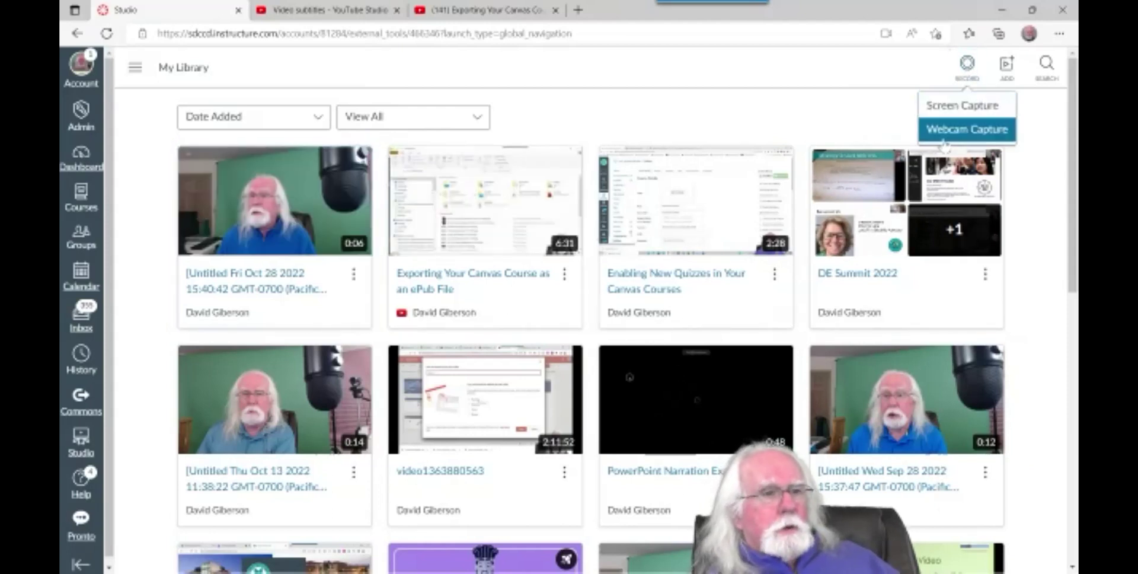
left_click(960, 107)
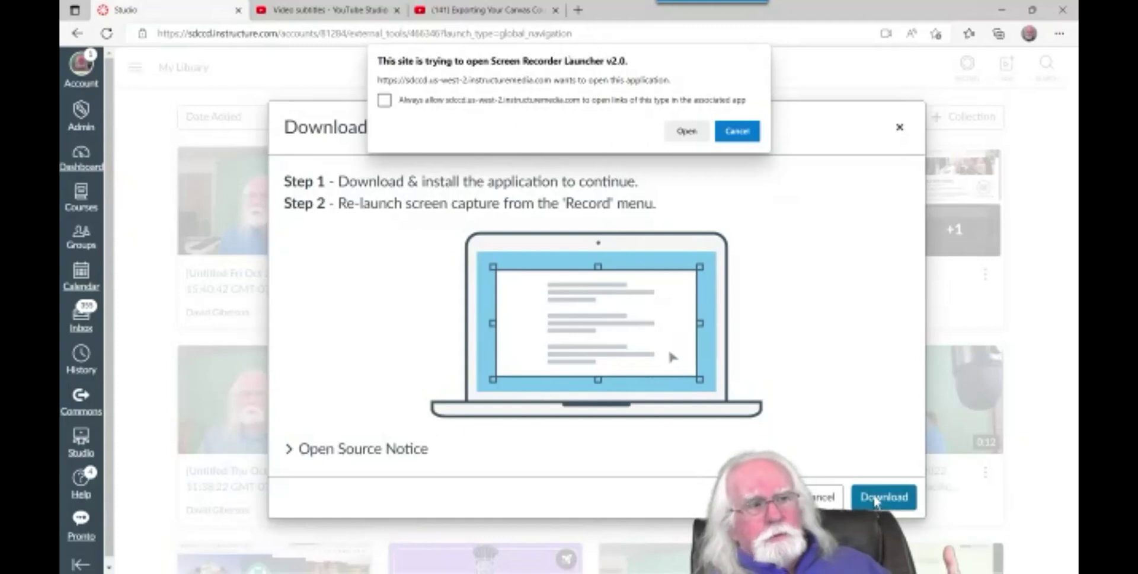
left_click(735, 132)
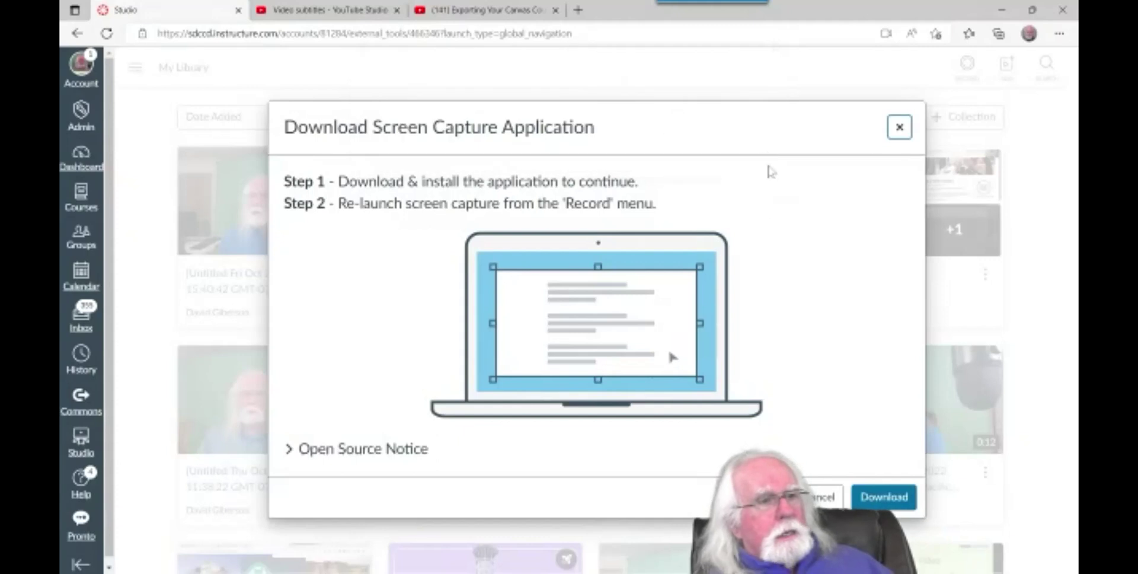
left_click(903, 135)
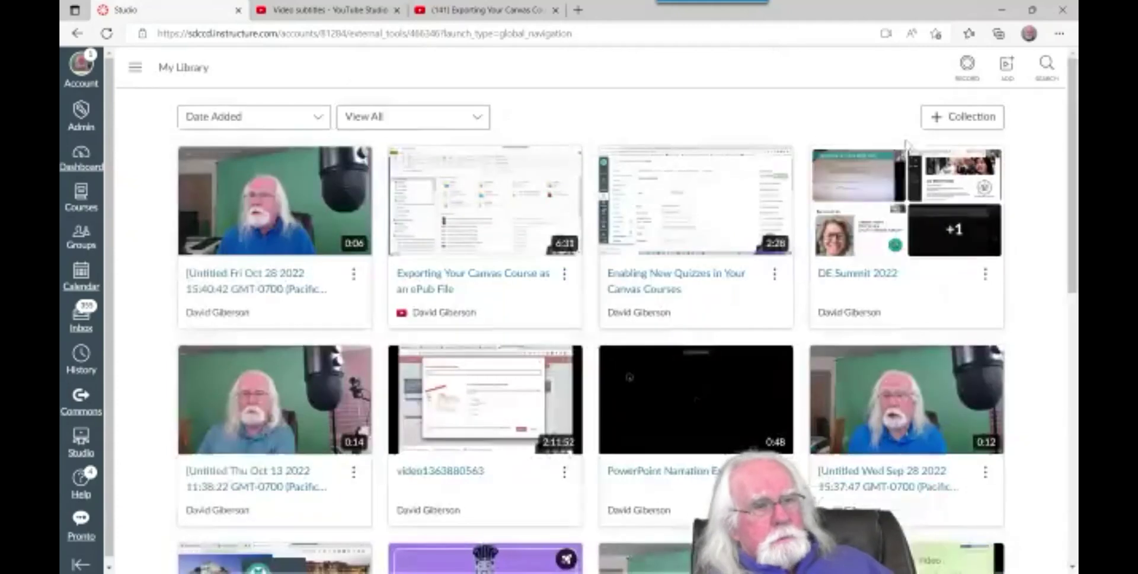
Step: Start a screen capture from My Library and allow the Screen Recorder Launcher v2.0 to open
left_click(968, 67)
left_click(963, 107)
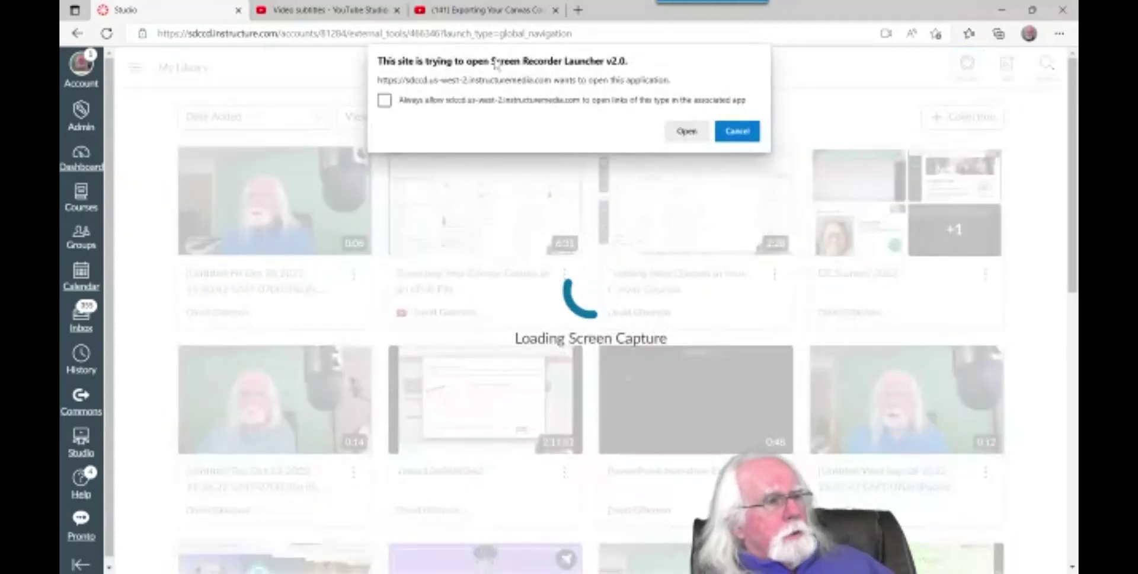
left_click(684, 131)
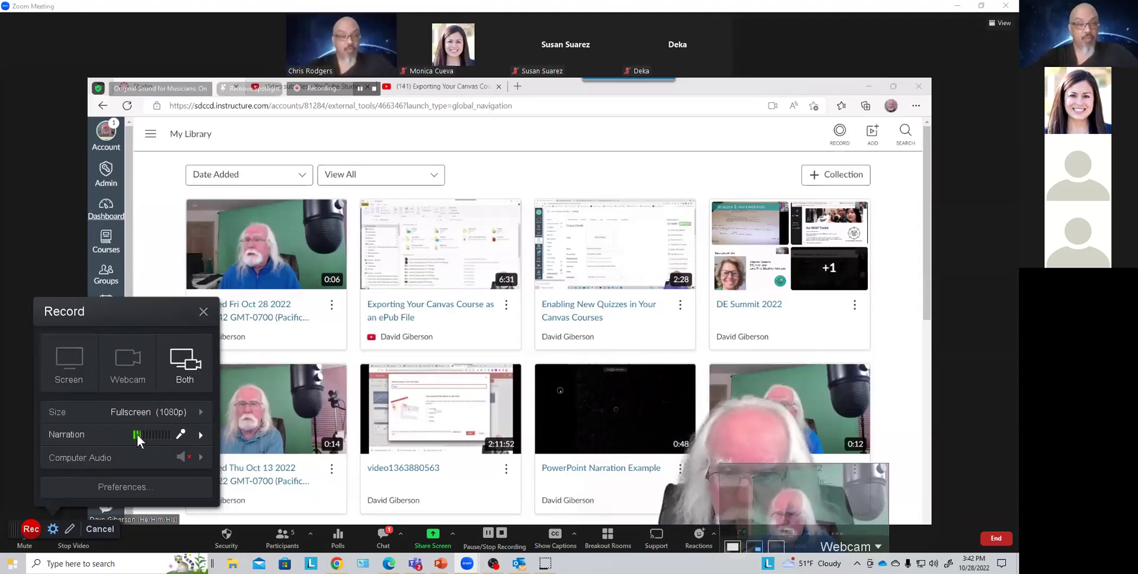
Step: Set the recorder to capture only the screen at the Fullscreen (1080p) size
left_click(76, 365)
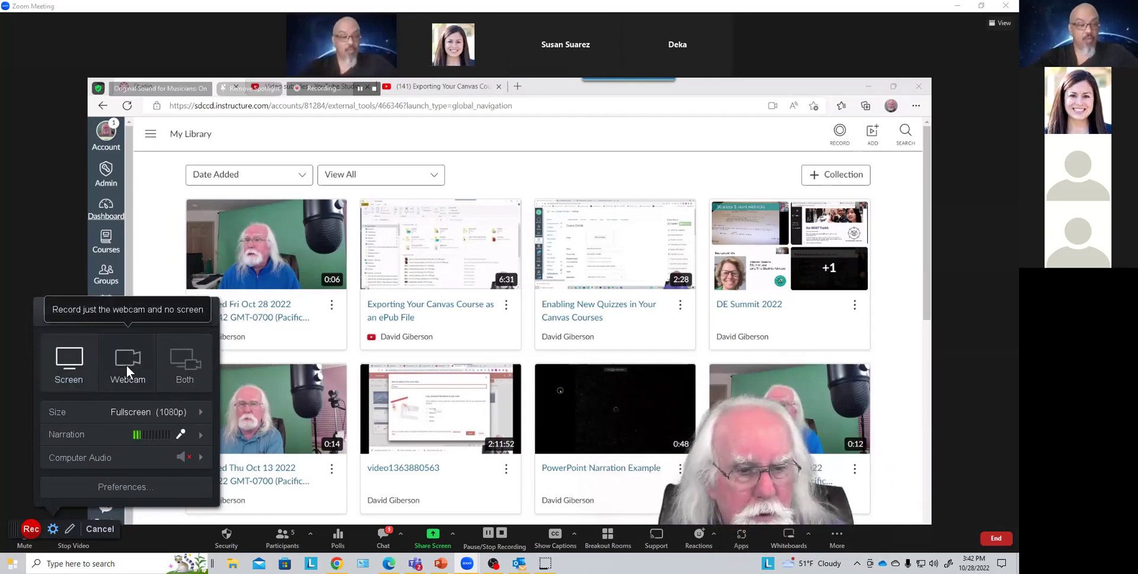
left_click(180, 364)
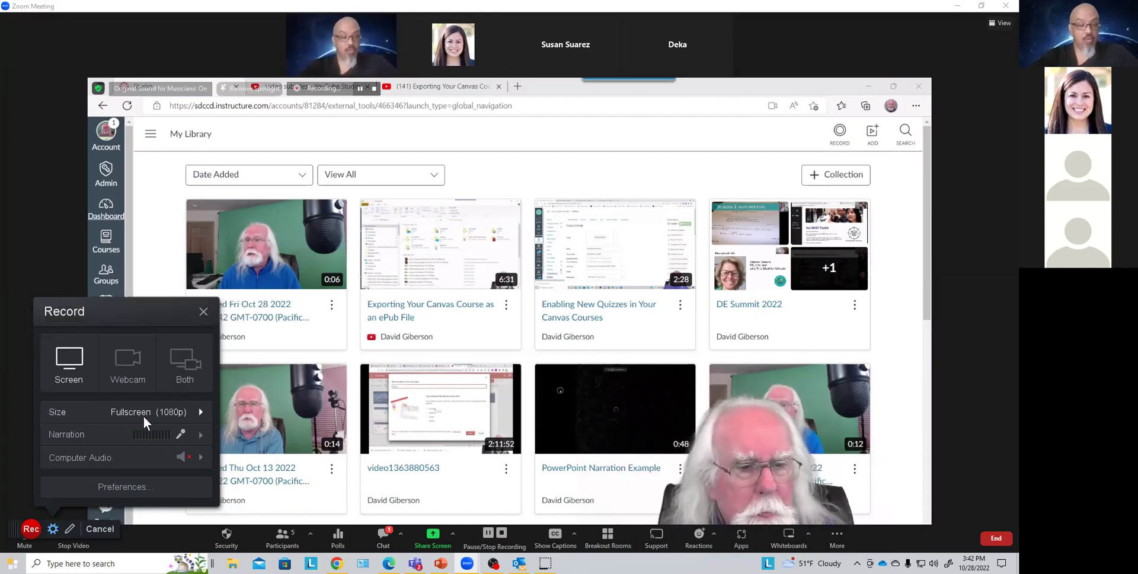
left_click(198, 409)
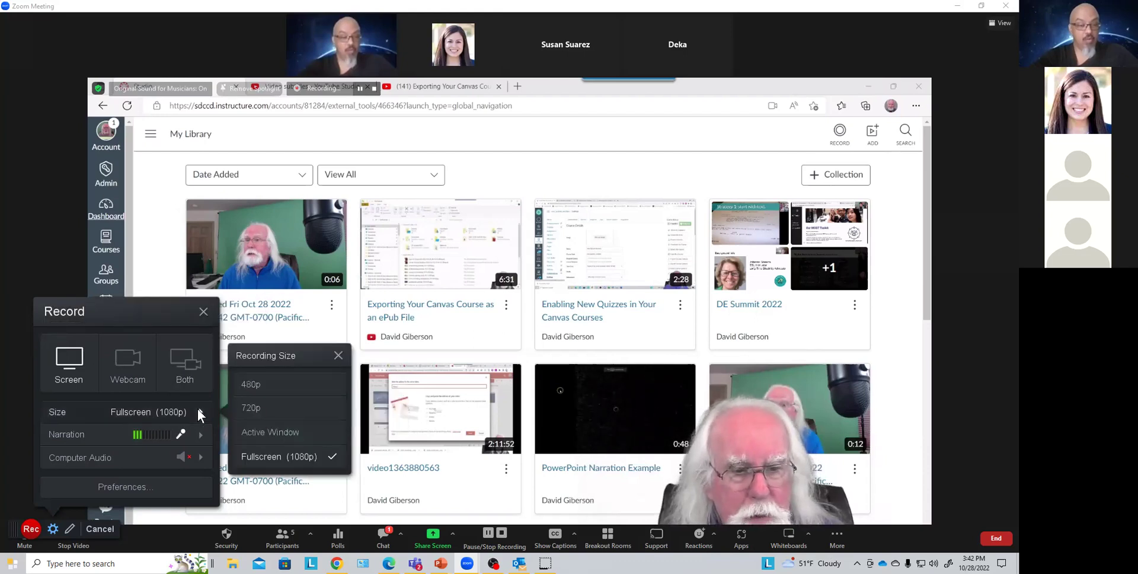
left_click(270, 457)
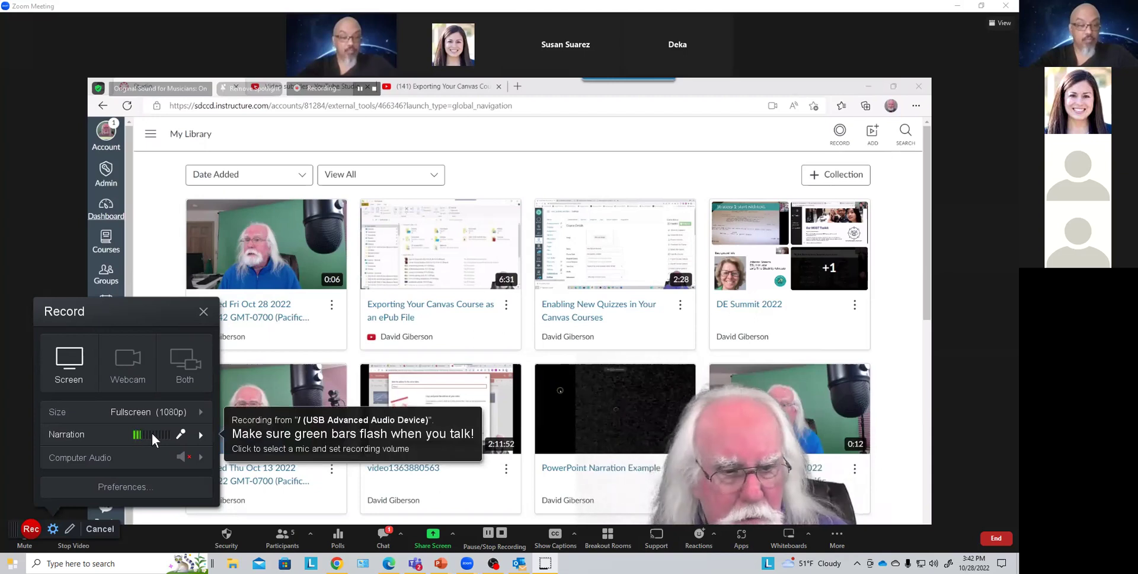
Step: Confirm the volume settings of the USB Advanced Audio Device for narration and start the screen recording
left_click(199, 434)
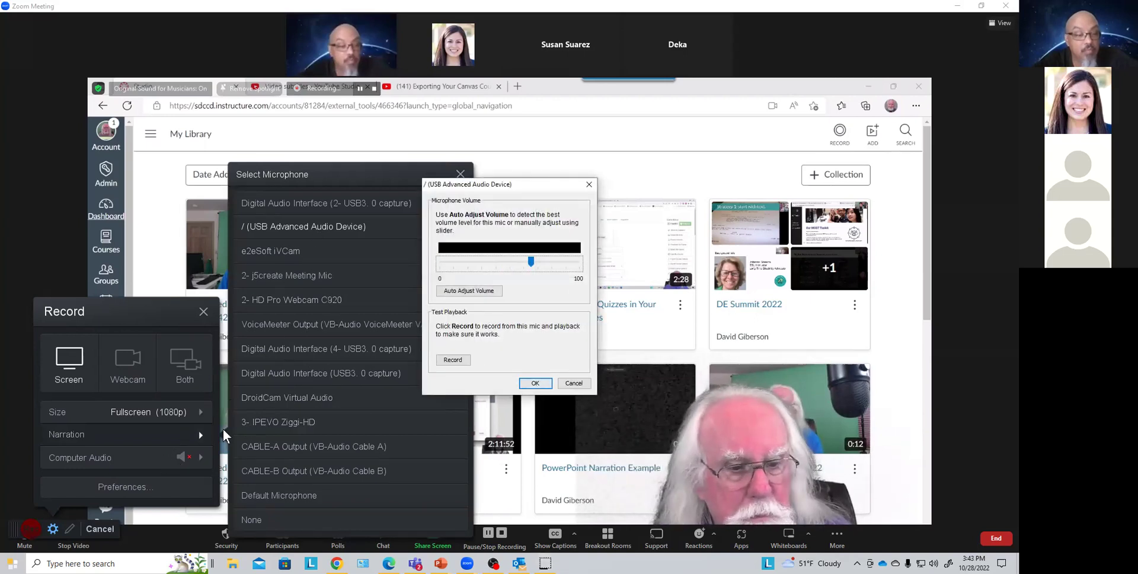
left_click(535, 383)
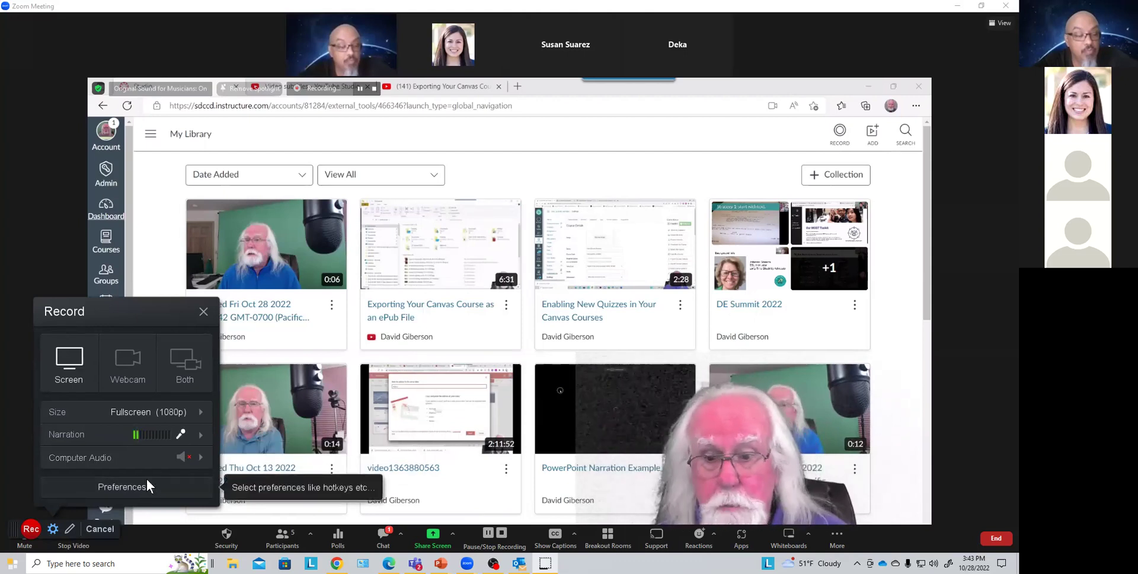
mouse_move(563, 232)
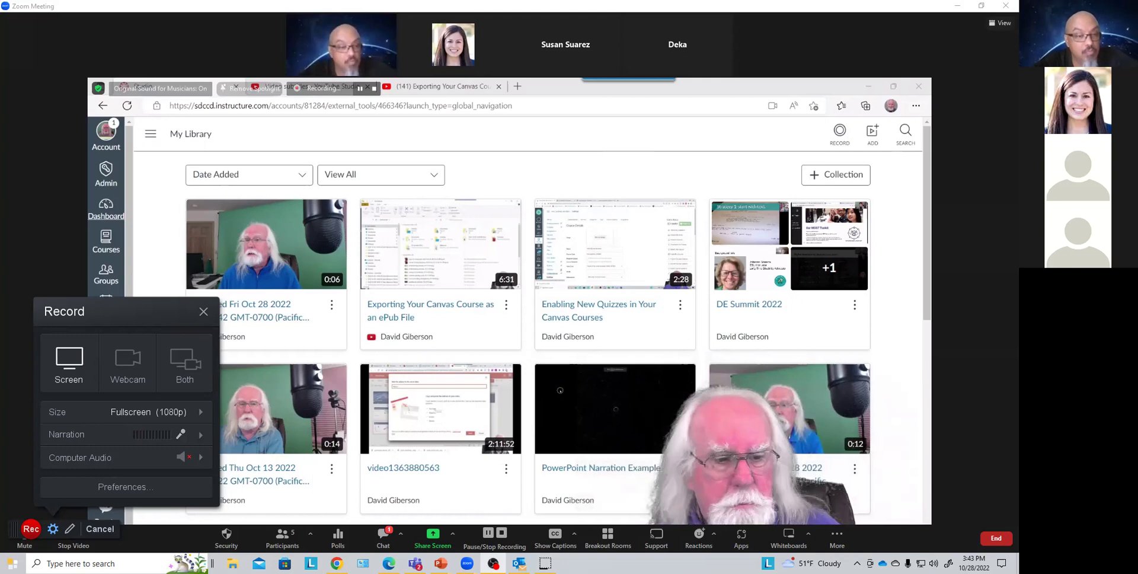
left_click(31, 530)
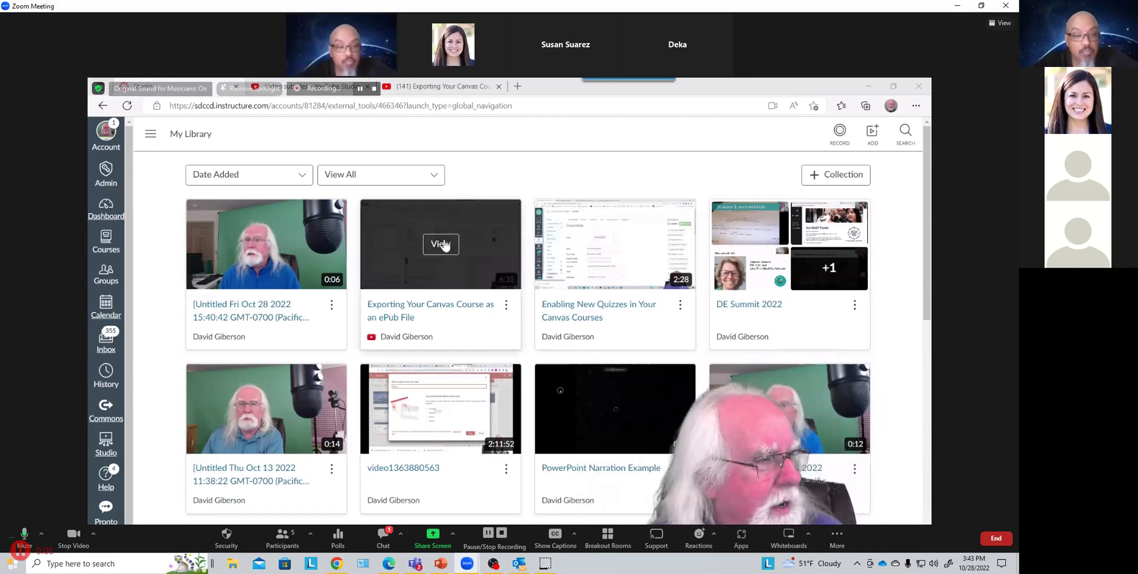
Step: Check the captions of the video "Exporting Your Canvas Course as an ePub File" and return to My Library
left_click(442, 250)
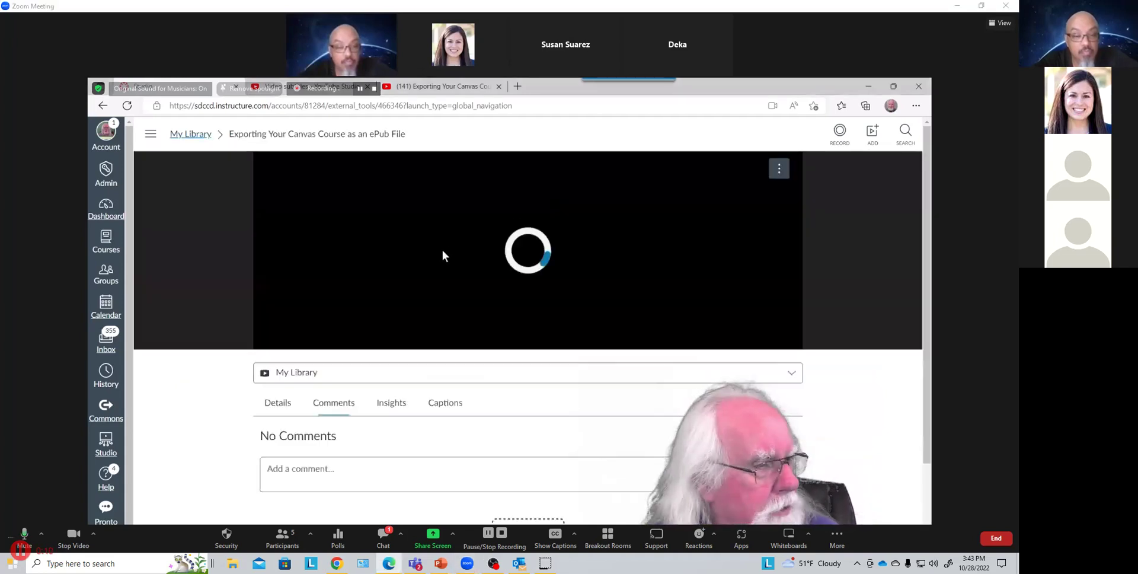
left_click(449, 403)
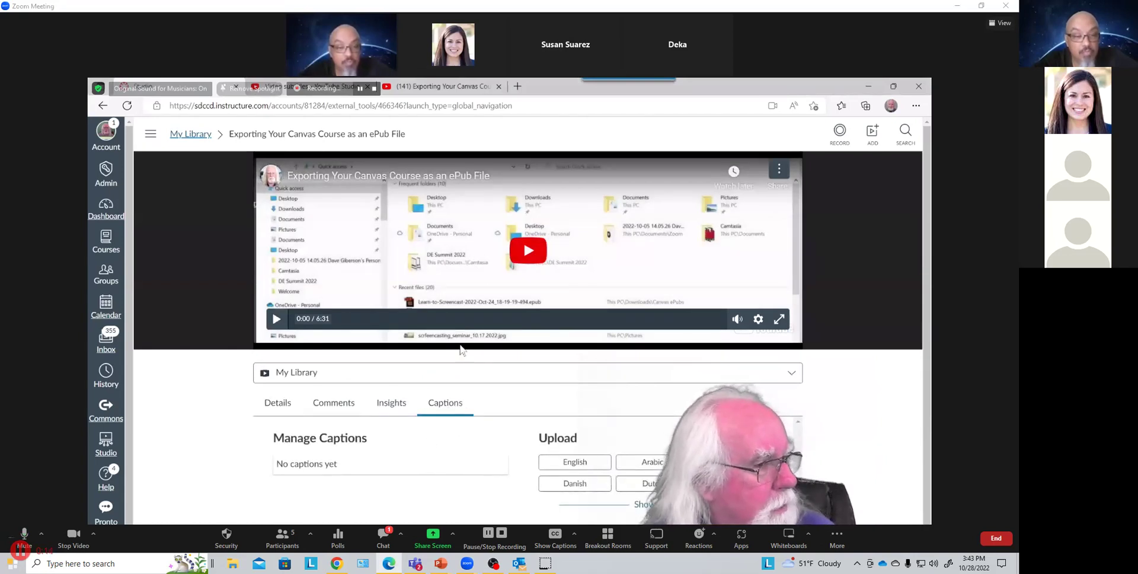
left_click(199, 135)
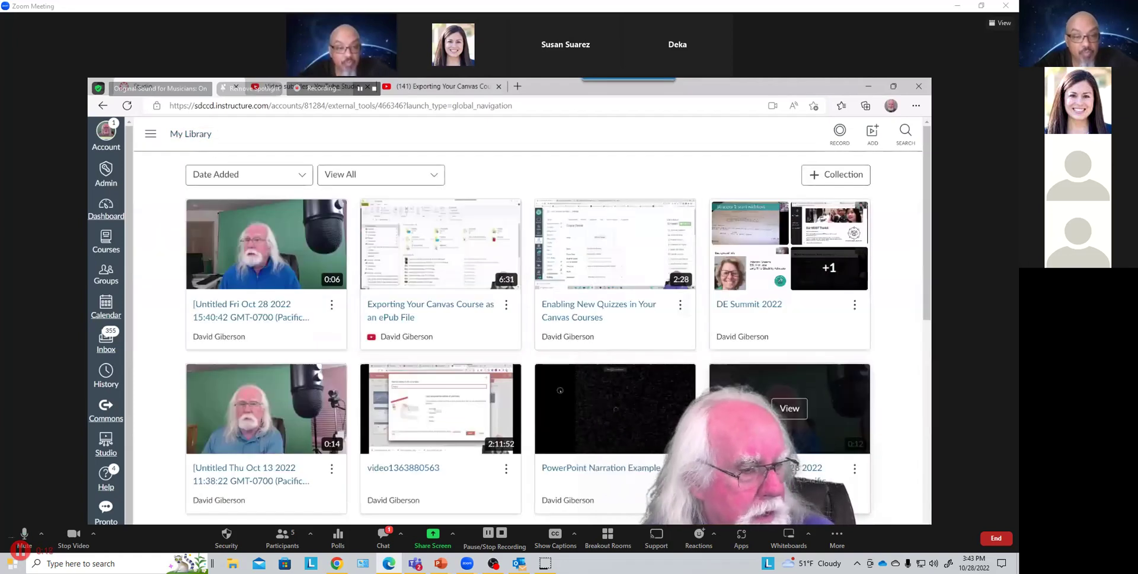
Step: Request Studio-generated English captions for the video "PowerPoint Narration Example"
left_click(610, 415)
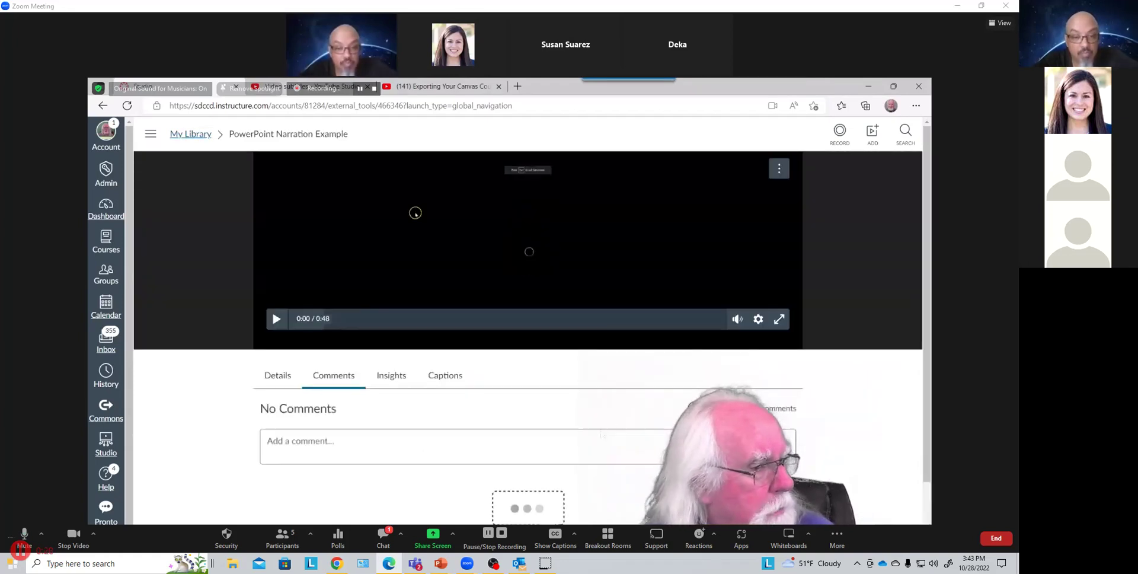
left_click(445, 376)
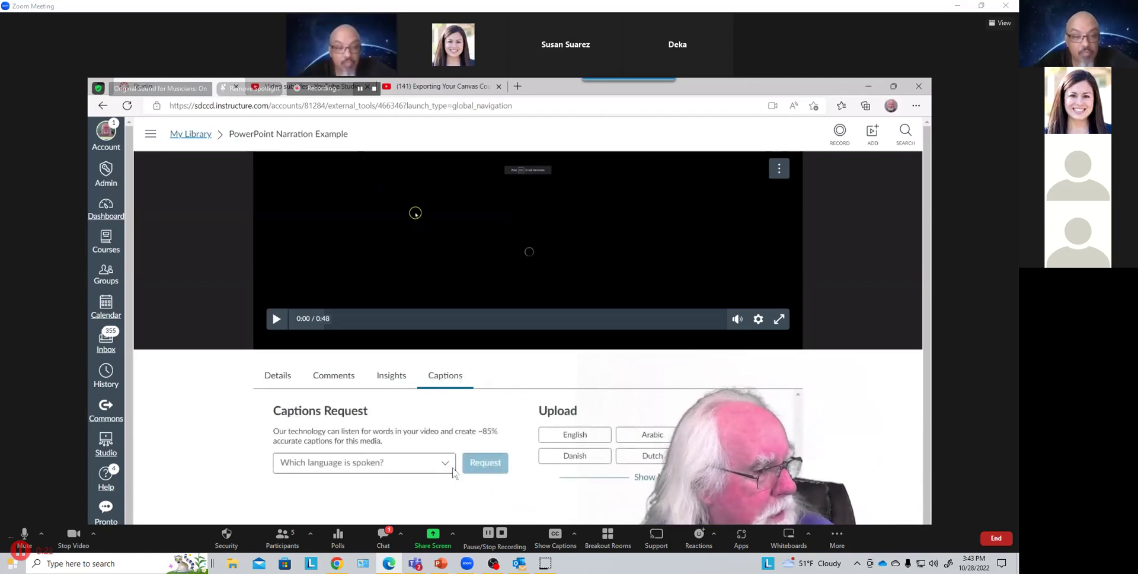
left_click(446, 464)
left_click(369, 382)
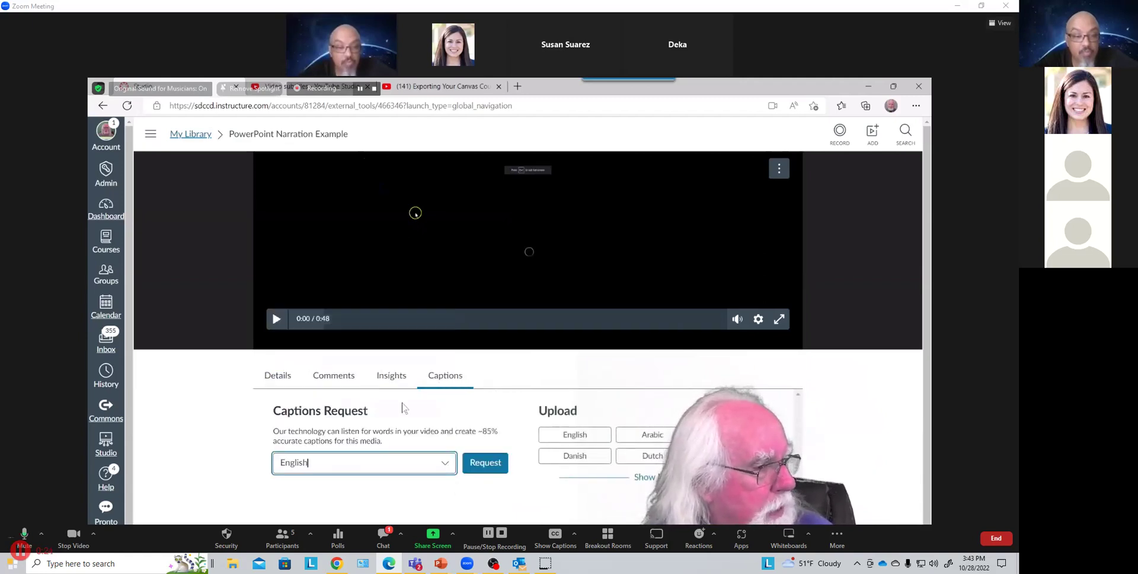
left_click(485, 462)
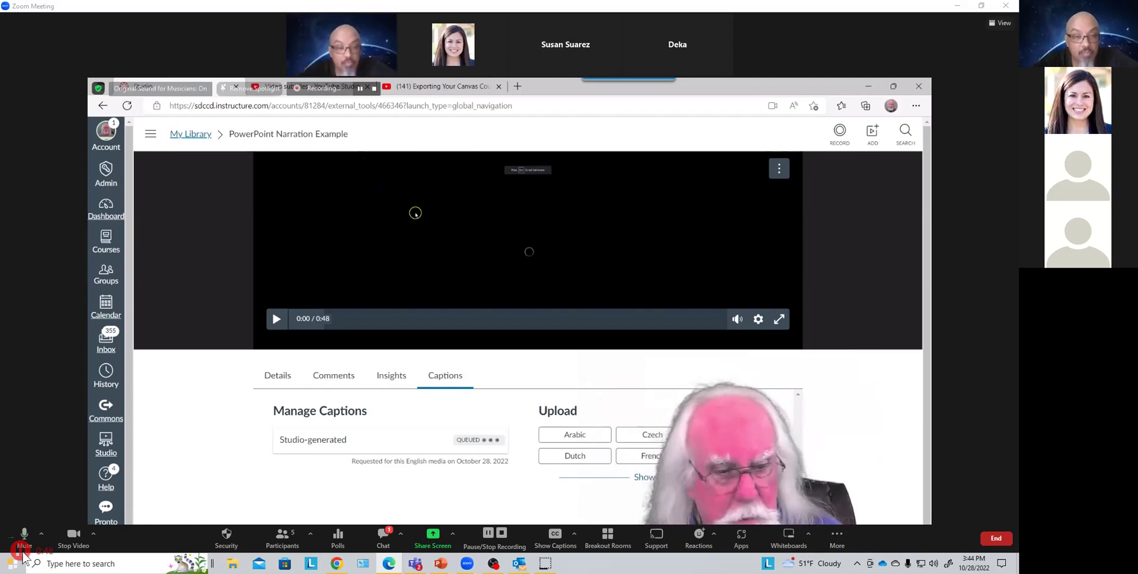
Step: Pause and resume the screen recording, pause it again, and finish it to reach the upload preview
mouse_move(25, 556)
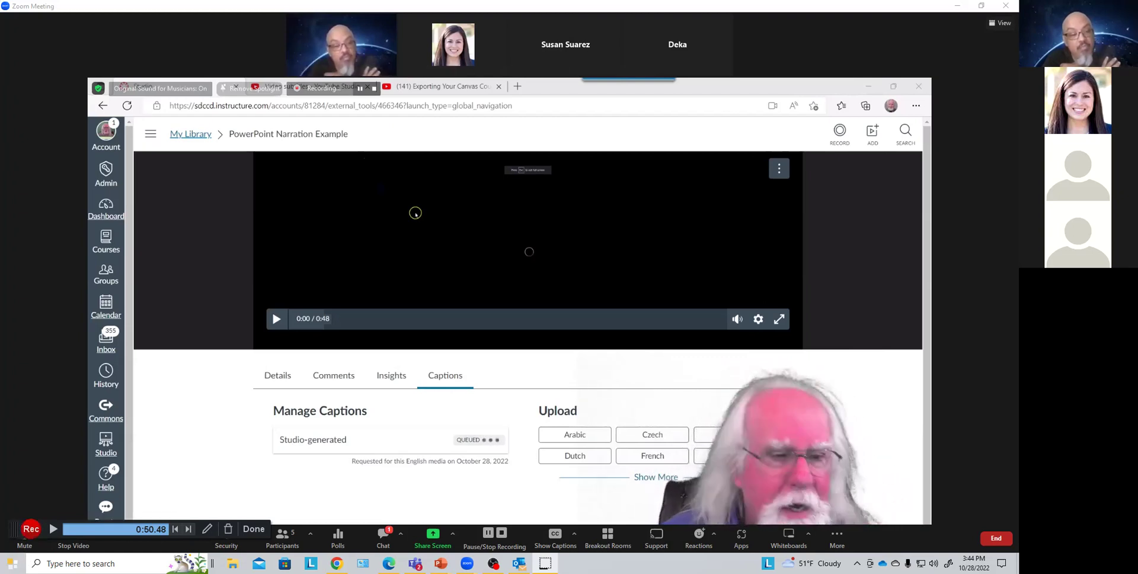
left_click(32, 532)
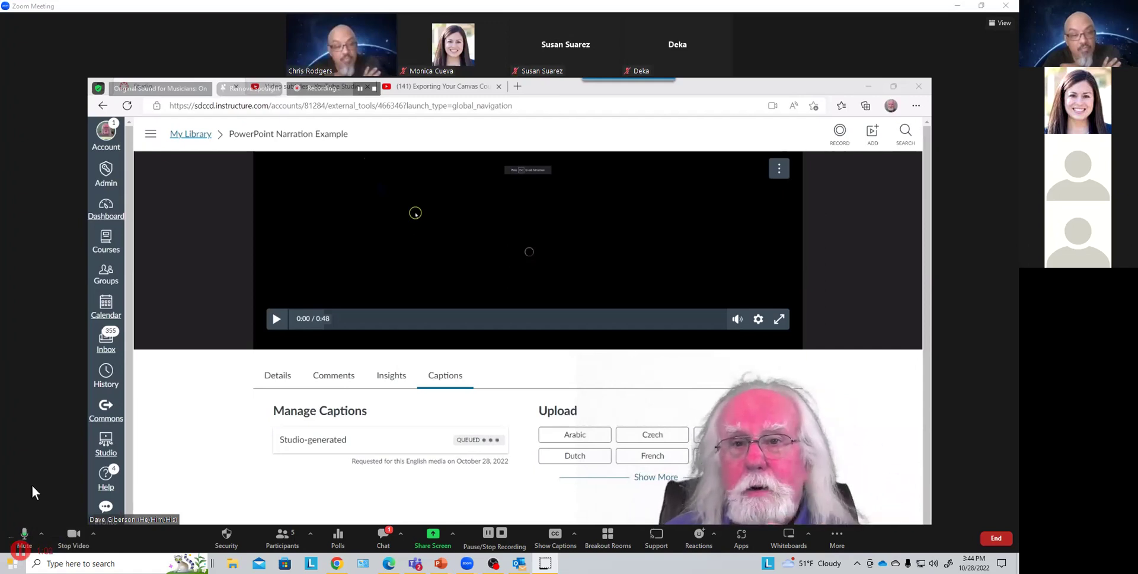
left_click(20, 550)
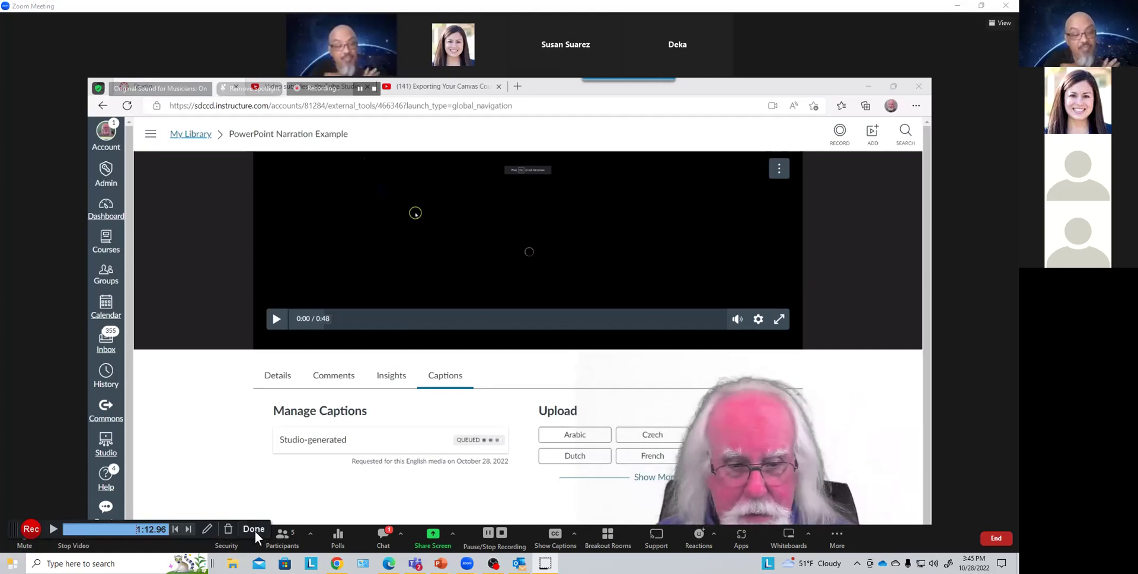
left_click(253, 528)
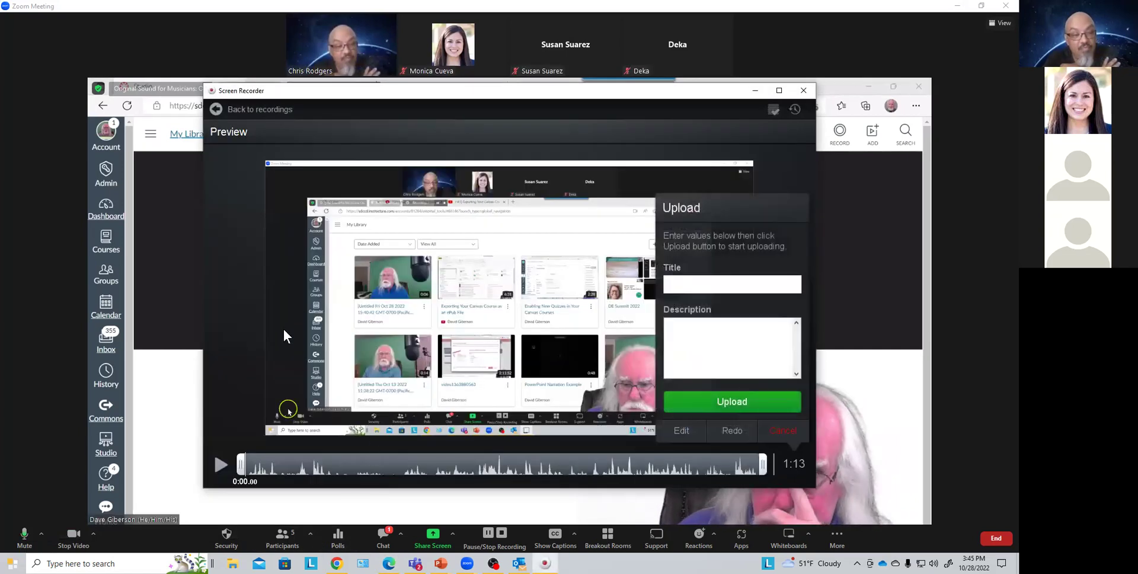
Step: Play a few seconds of the screen recording, pause it, and open the recording for editing
left_click(220, 464)
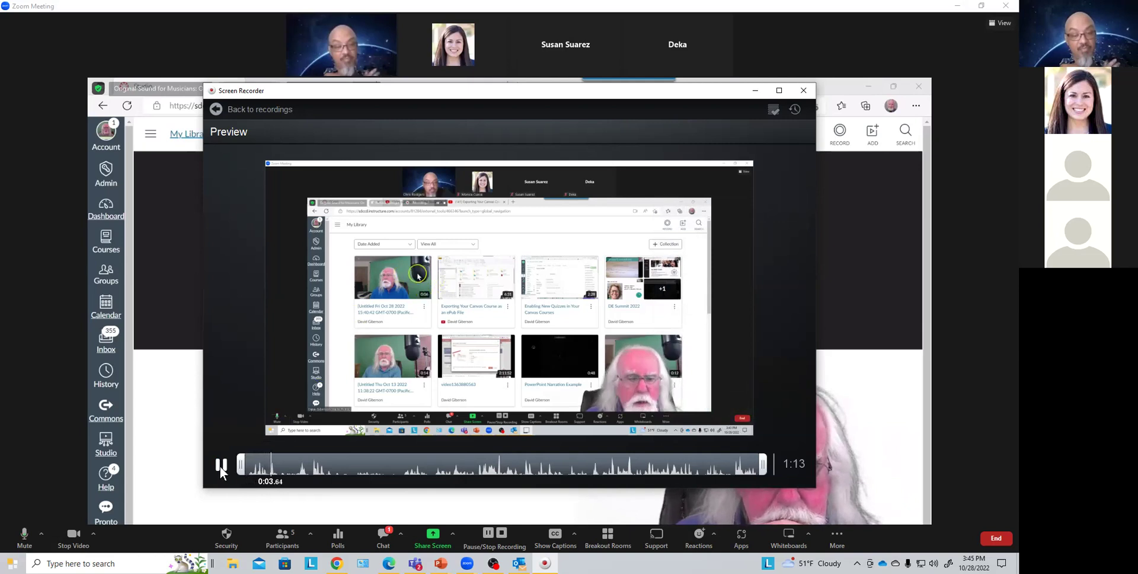
left_click(220, 465)
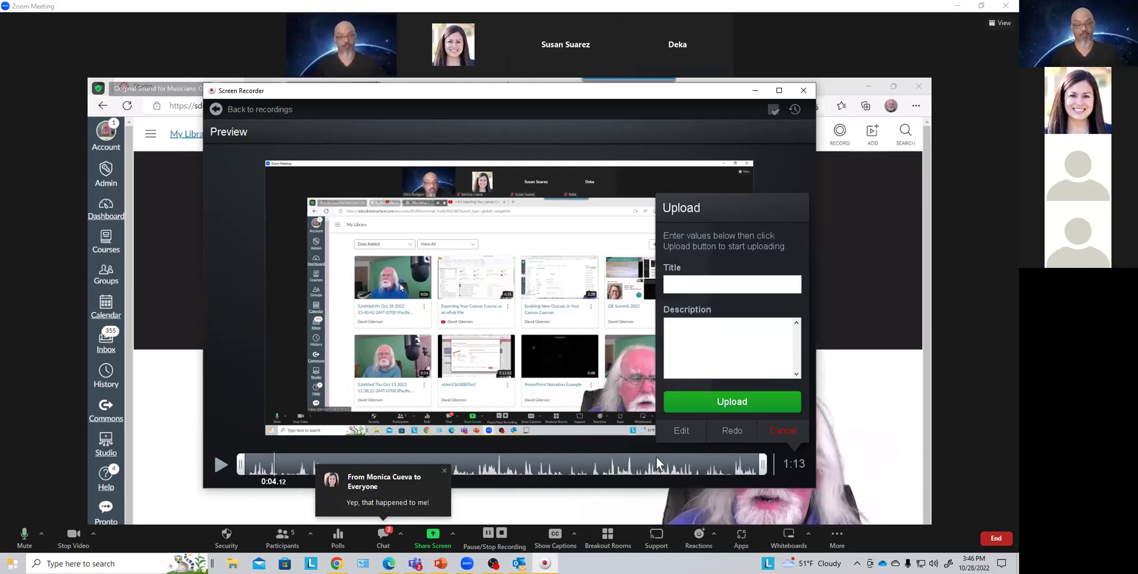
left_click(682, 431)
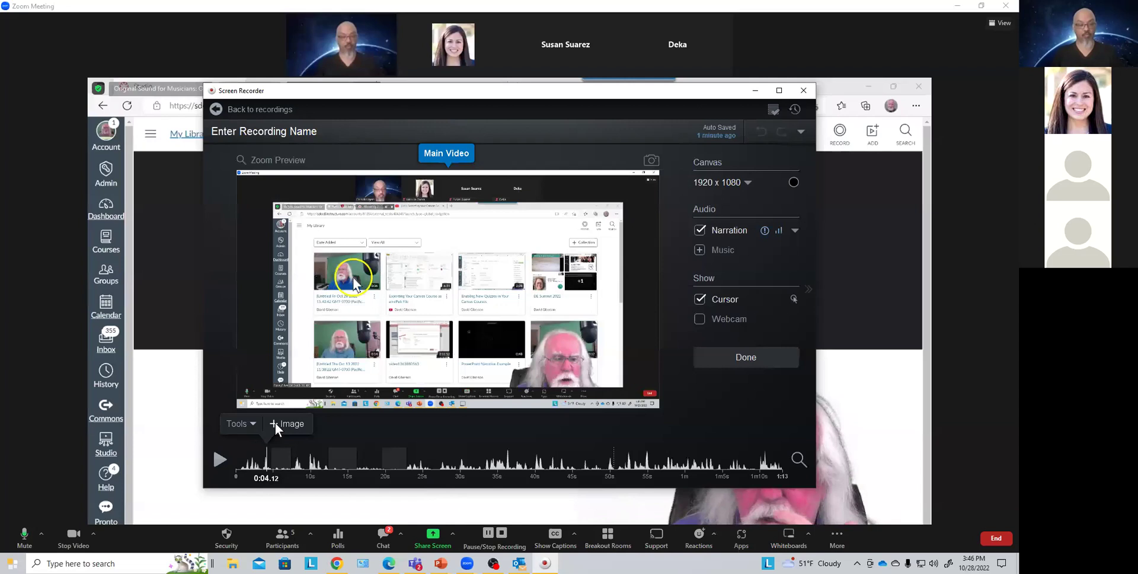
Step: Cut the section from 0:28.32 to 0:40.08 out of the screen recording
left_click(266, 462)
left_click_drag(268, 462, 448, 466)
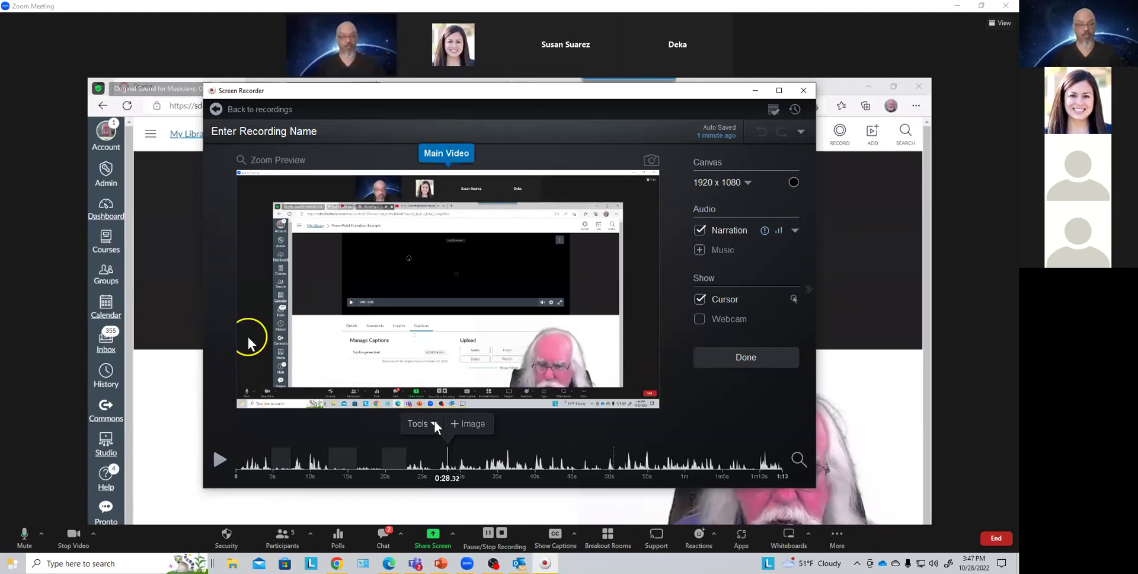
left_click(435, 423)
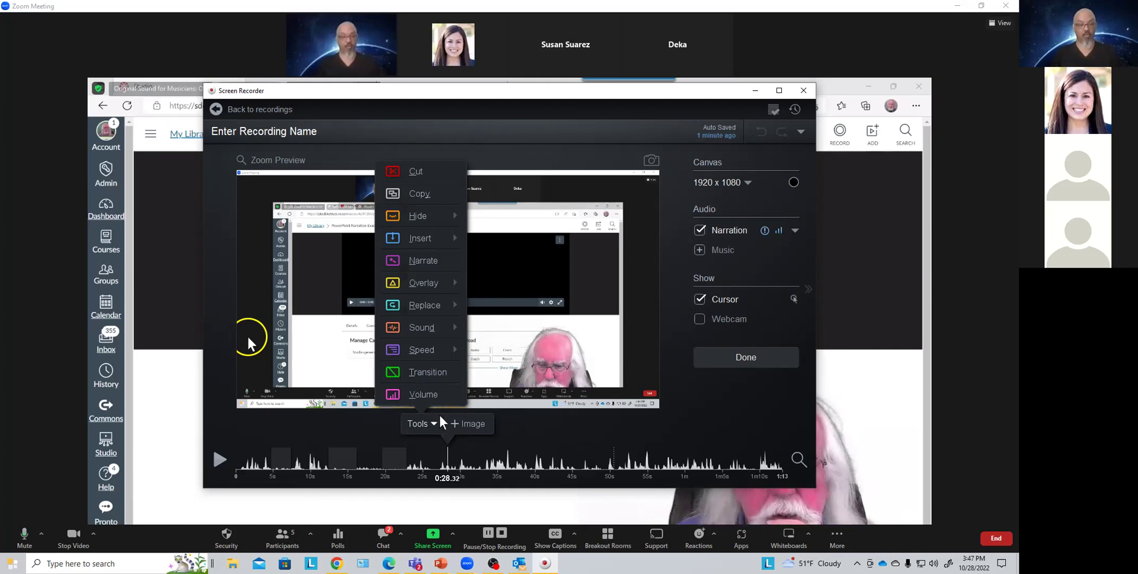
left_click(416, 172)
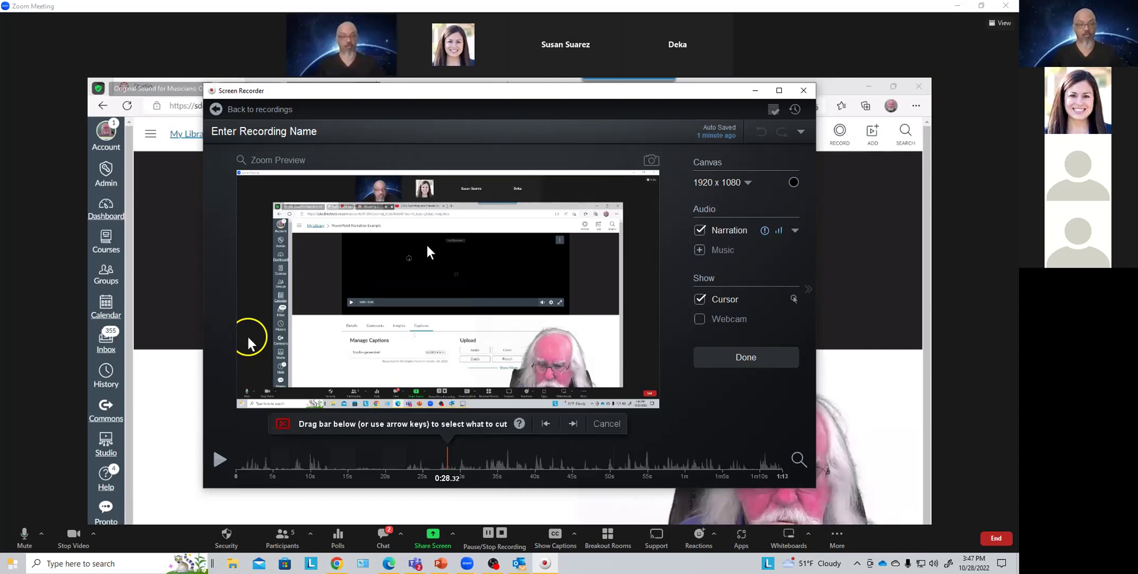
mouse_move(447, 451)
left_mouse_down()
mouse_move(576, 472)
mouse_move(526, 477)
mouse_move(536, 475)
left_mouse_up()
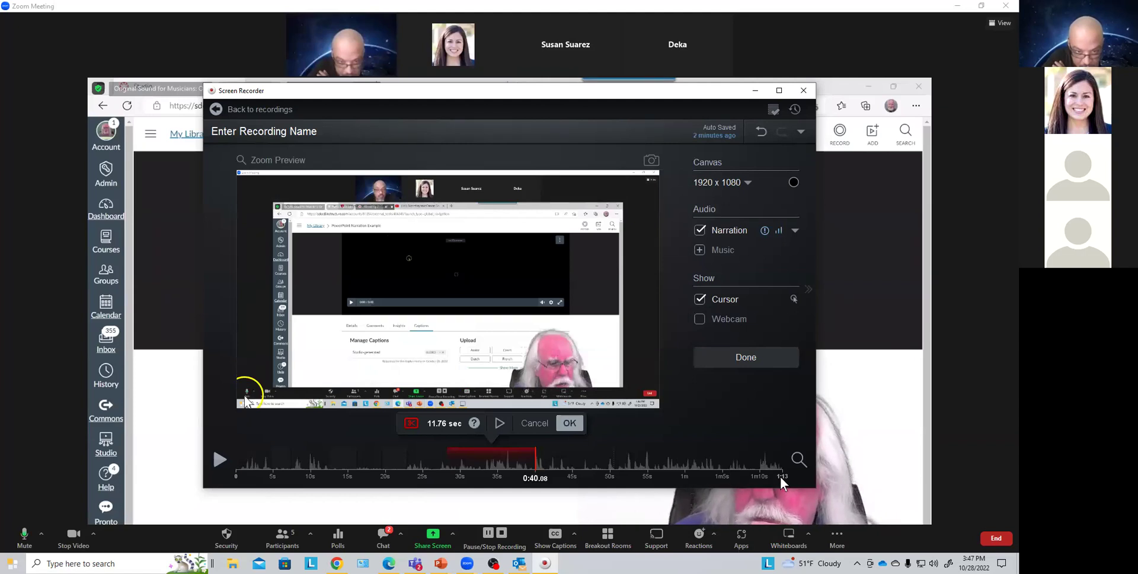
left_click(571, 423)
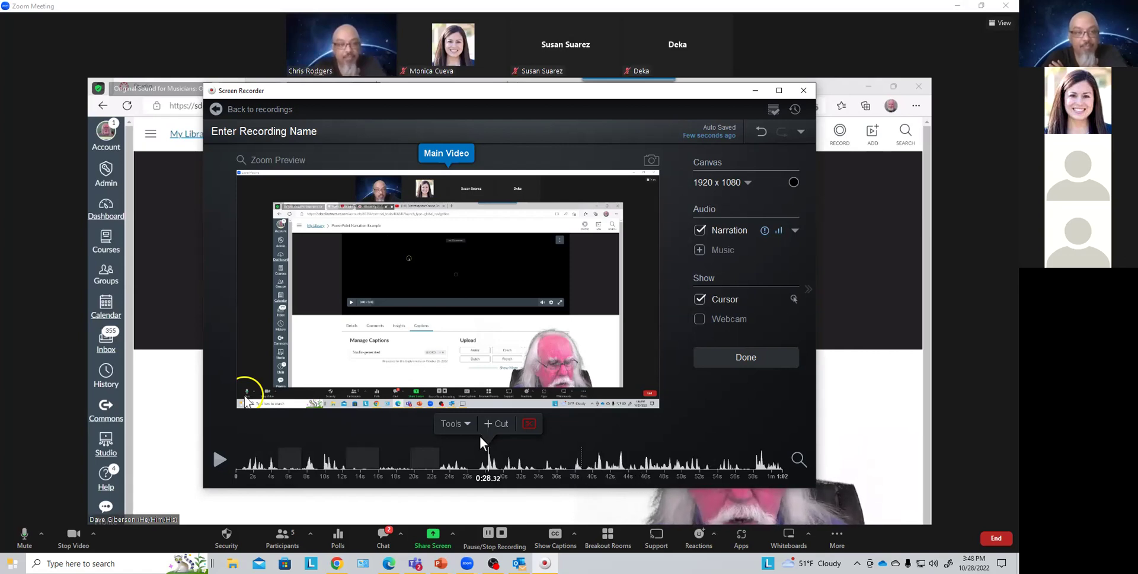
Step: Look through the sound, replace and insert editing tools and start inserting a video file into the recording
left_click(460, 425)
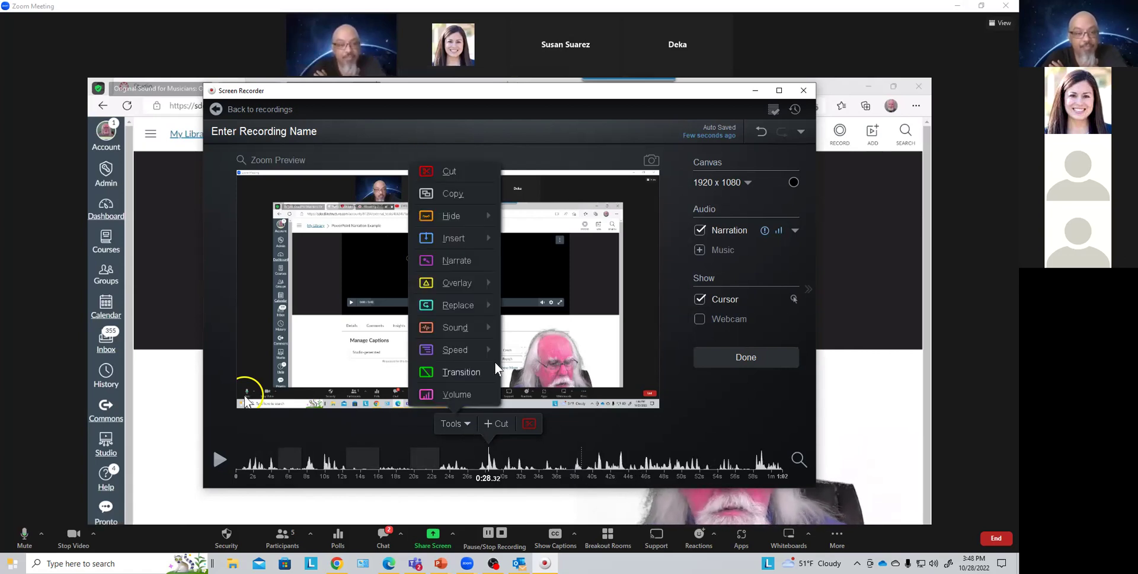
mouse_move(446, 337)
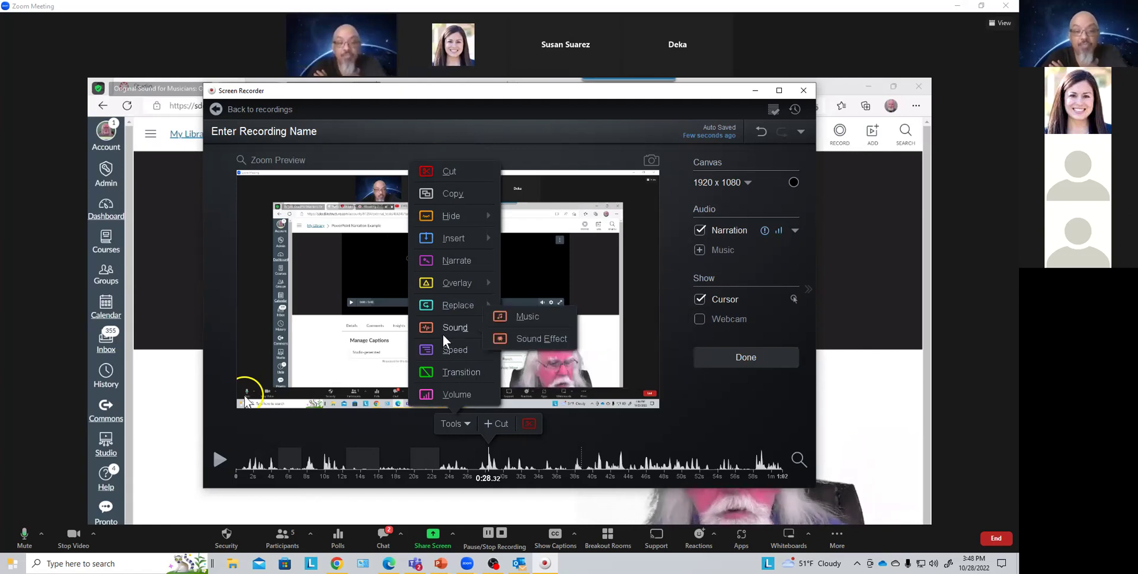
mouse_move(459, 308)
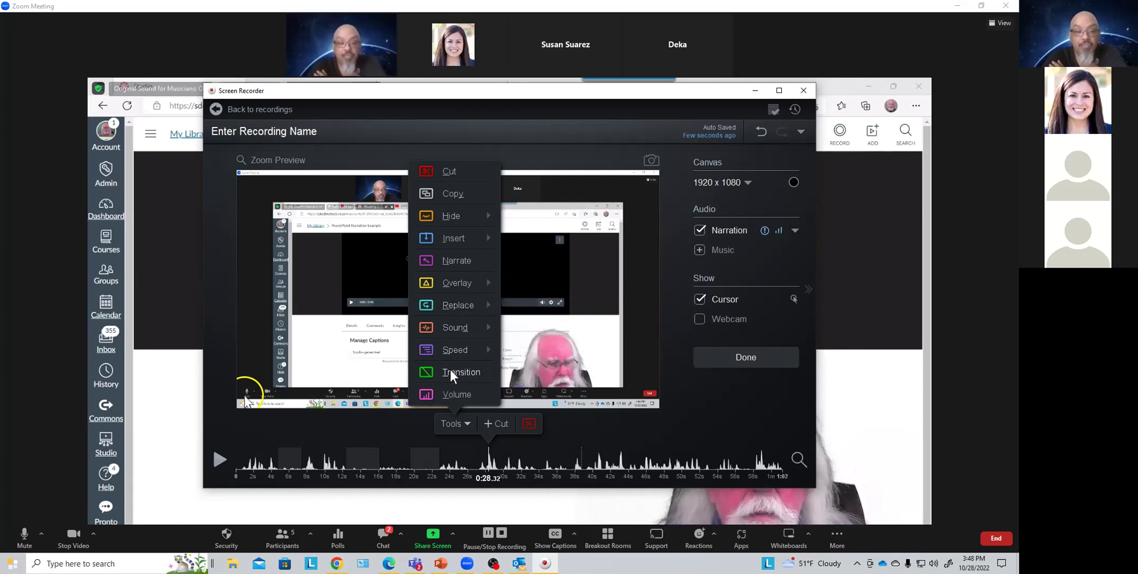
mouse_move(466, 236)
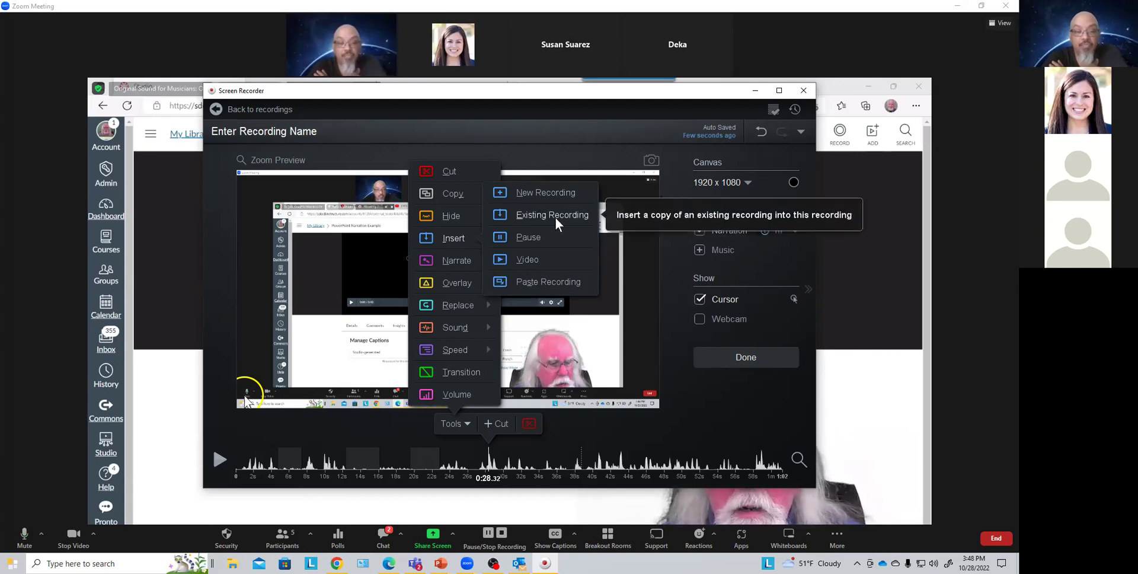
left_click(534, 259)
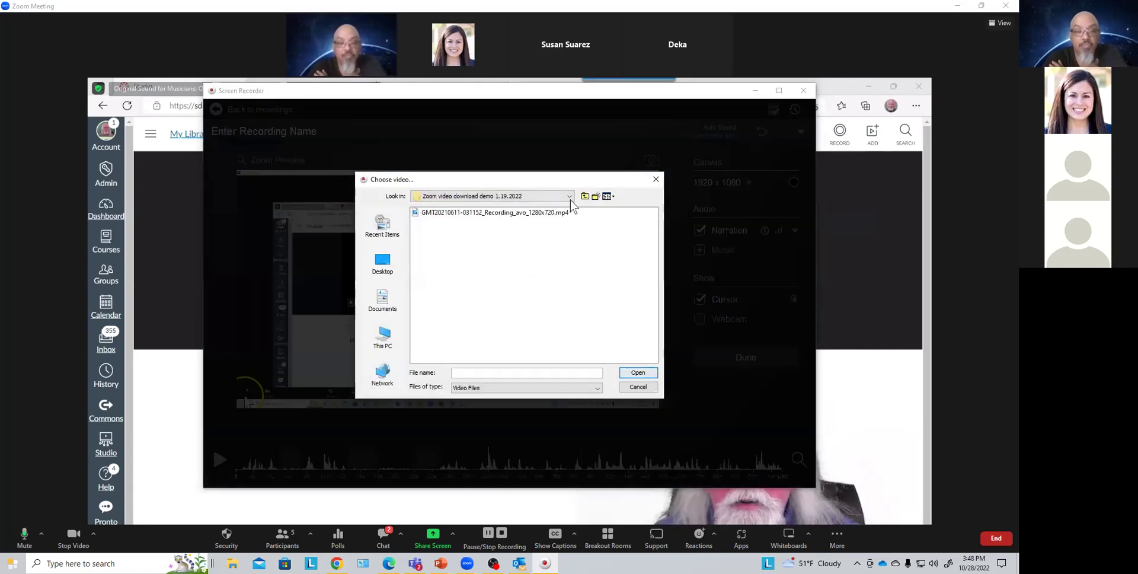
Step: Choose camtasia_trial.mp4 from the Videos folder and insert it at the end of the recording, at 1:01.24
left_click(569, 197)
scroll(568, 241, "up", 3)
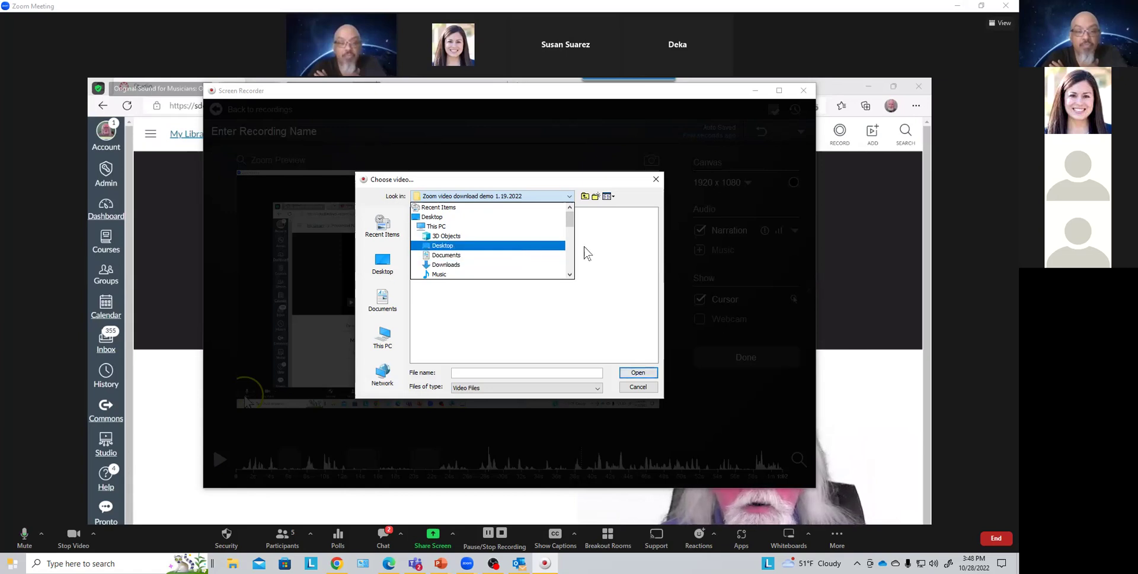
scroll(570, 230, "down", 2)
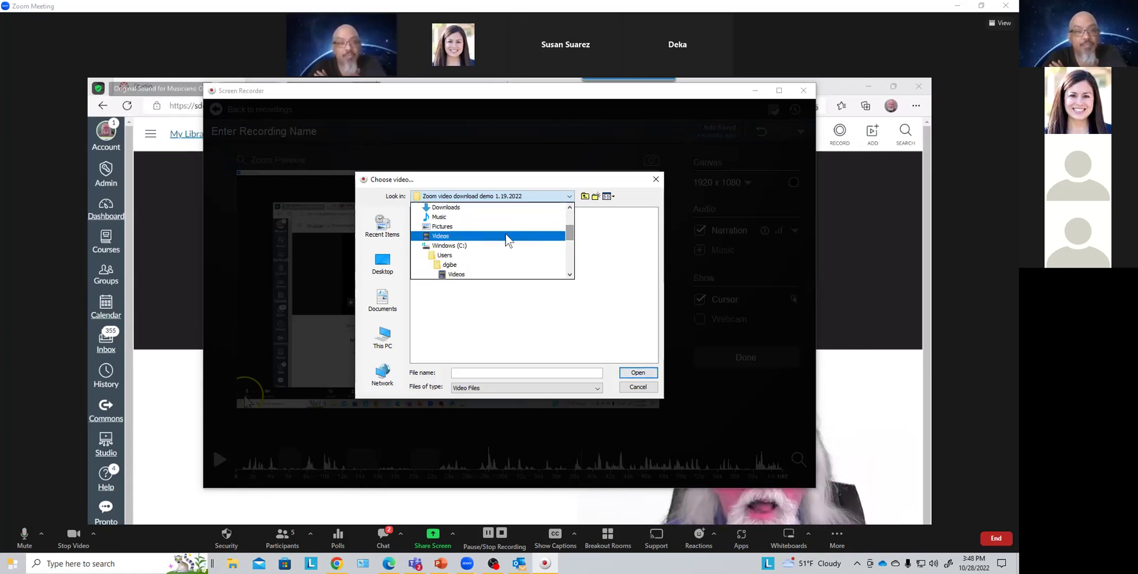
left_click(462, 240)
scroll(518, 264, "down", 3)
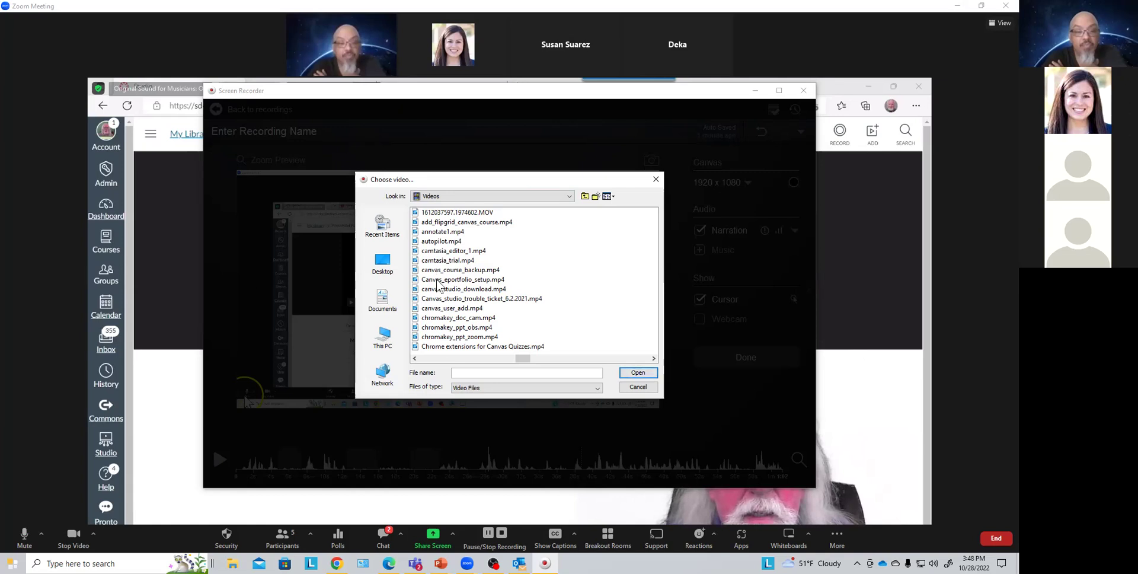
left_click(450, 261)
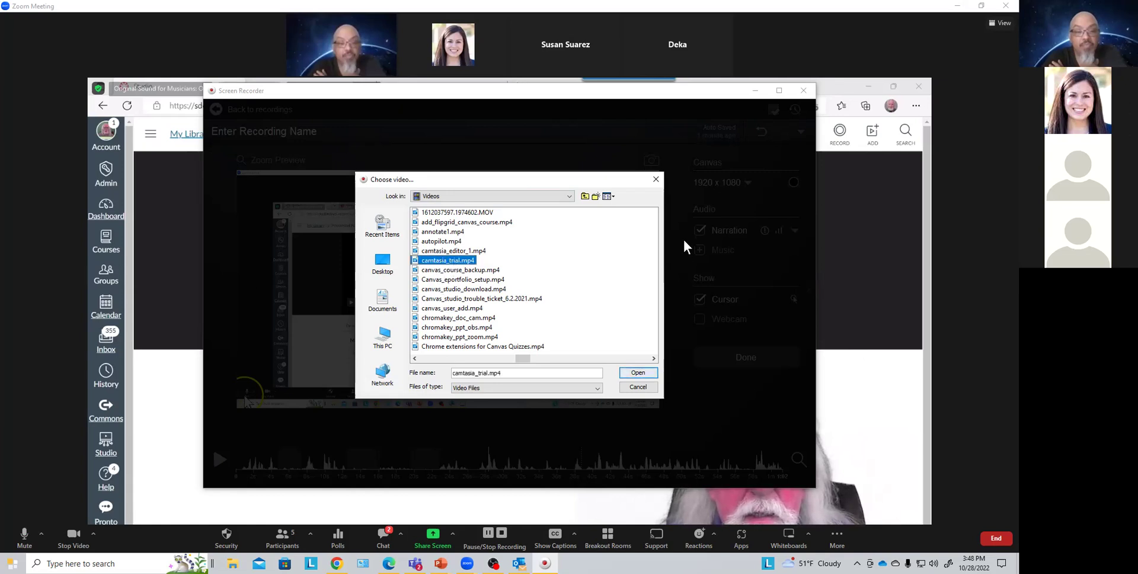
left_click(637, 373)
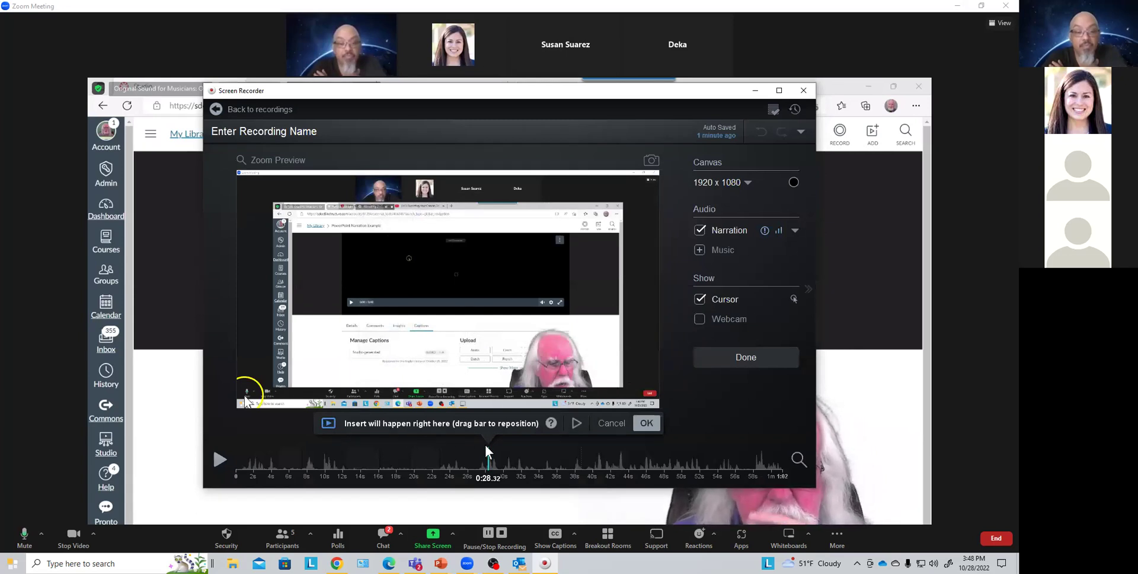
left_click_drag(489, 460, 787, 475)
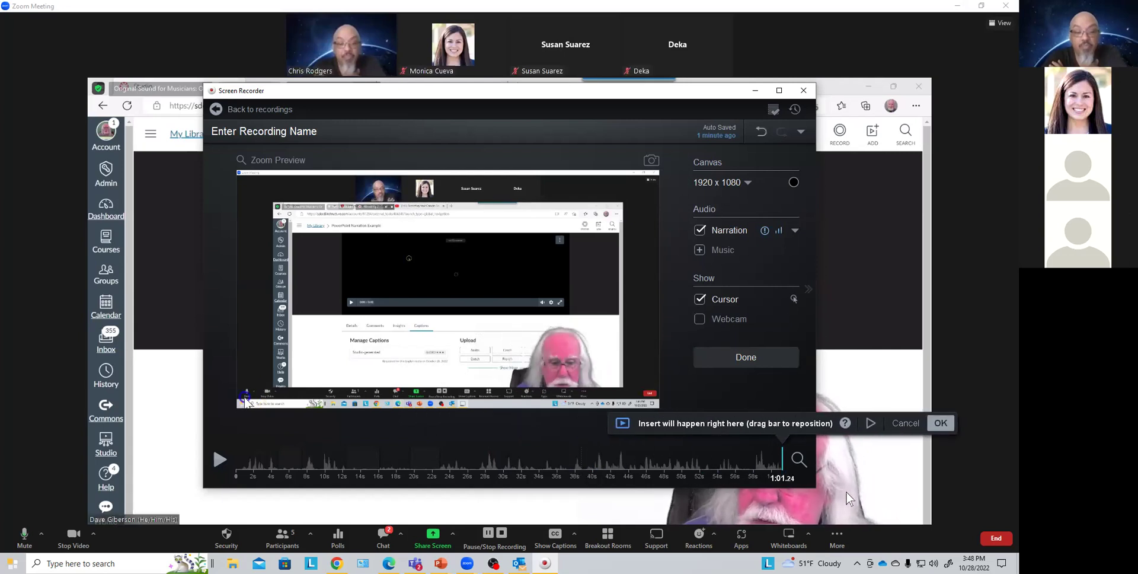
left_click(941, 423)
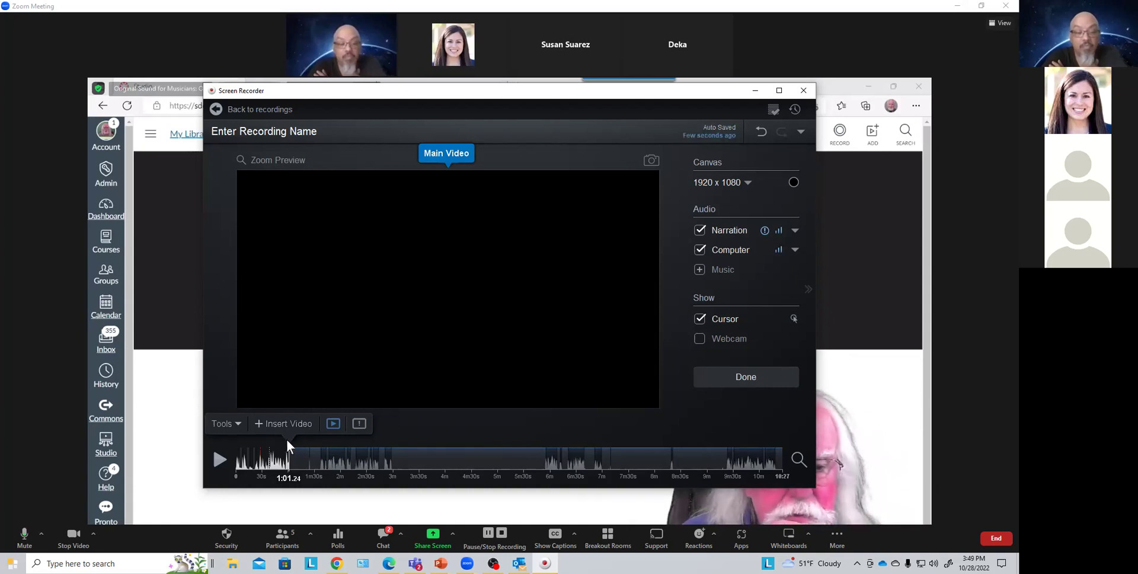
Step: Move the playhead to about 5:27 in the inserted video and review the Overlay, Replace, Sound and Speed editing tools
left_click_drag(289, 449, 524, 482)
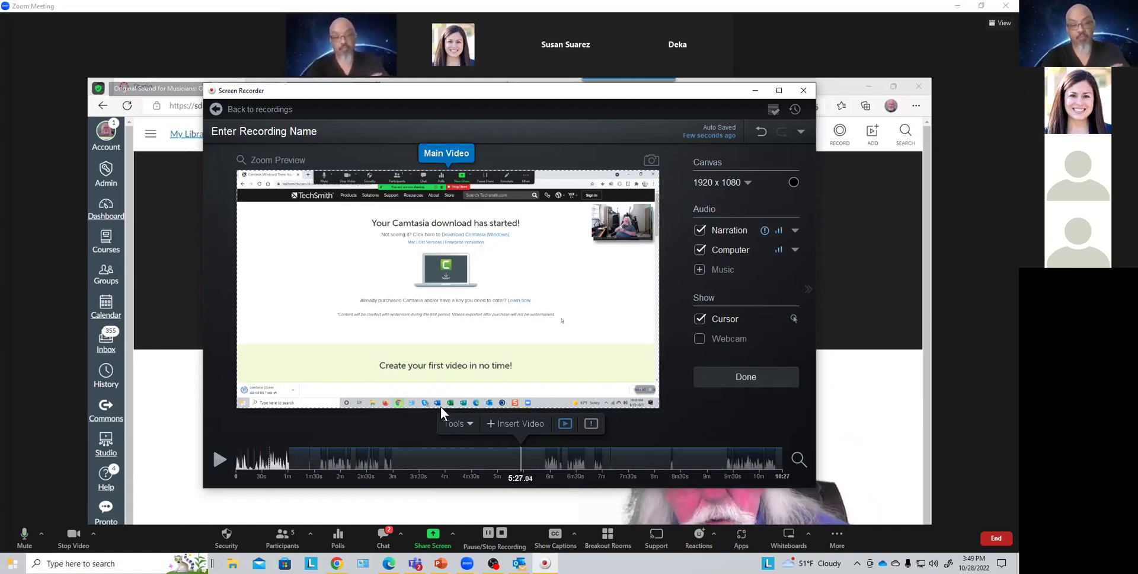
left_click(468, 423)
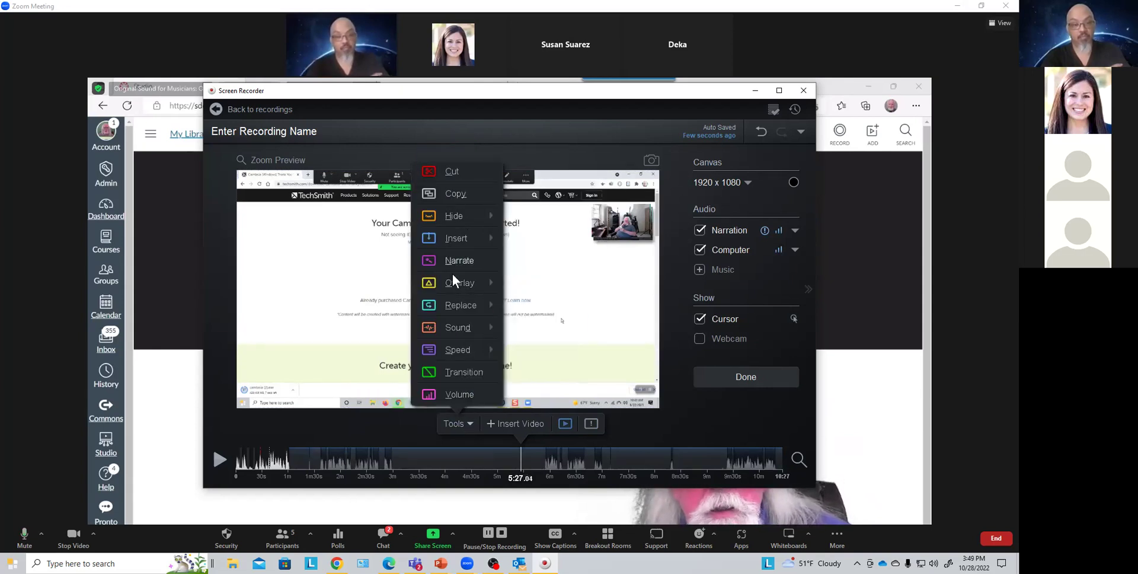
mouse_move(456, 285)
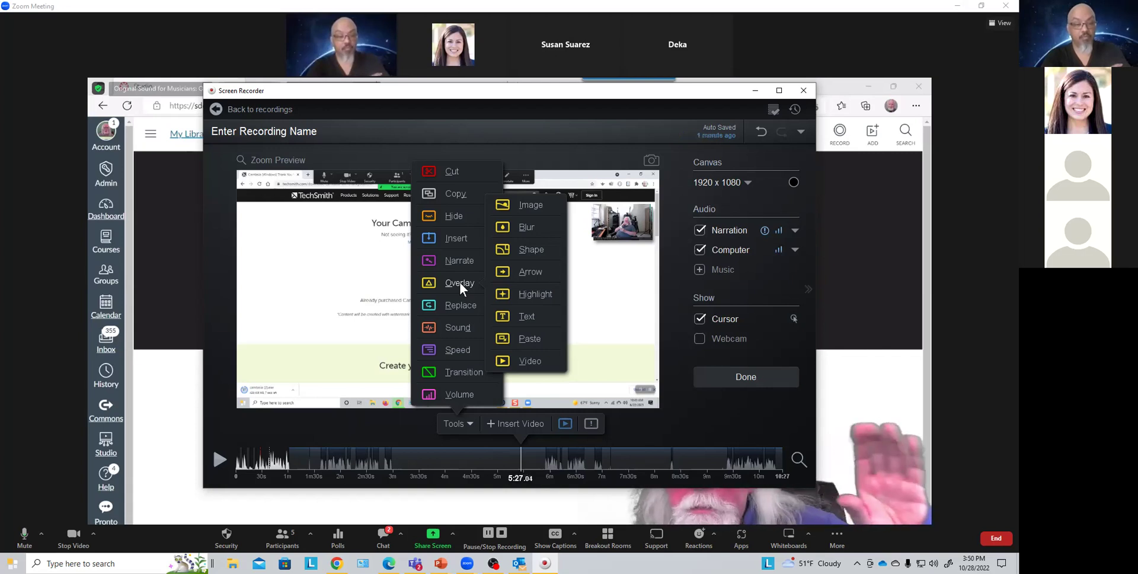
mouse_move(464, 305)
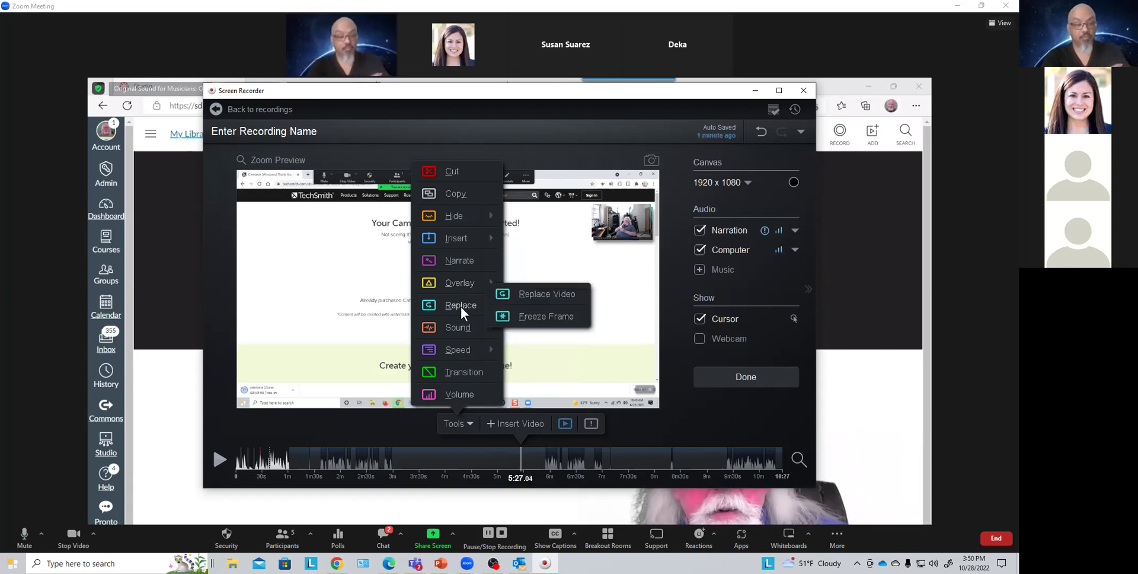
mouse_move(464, 327)
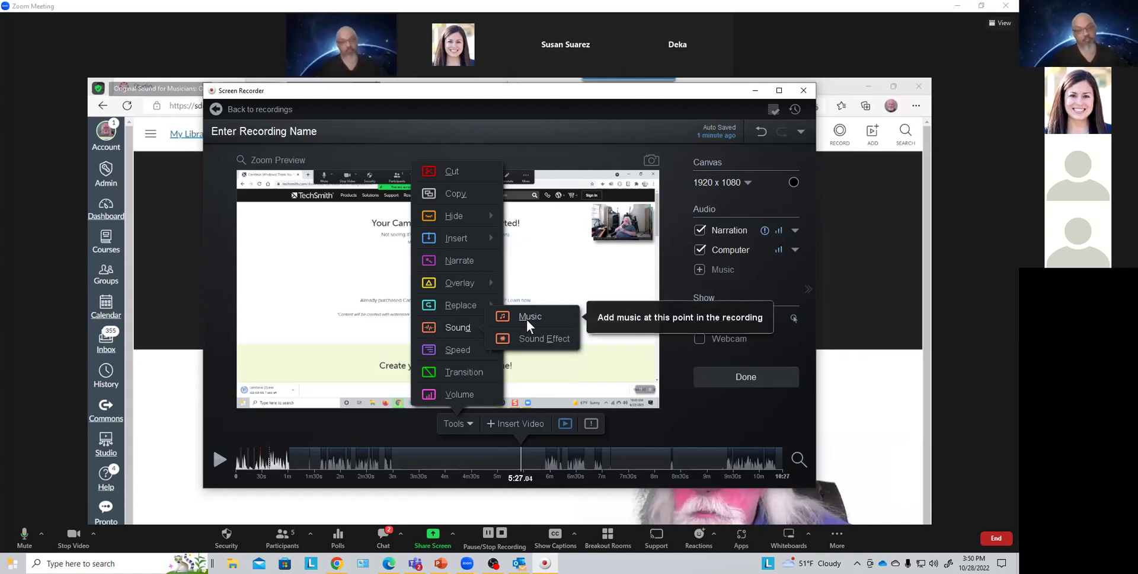
mouse_move(460, 352)
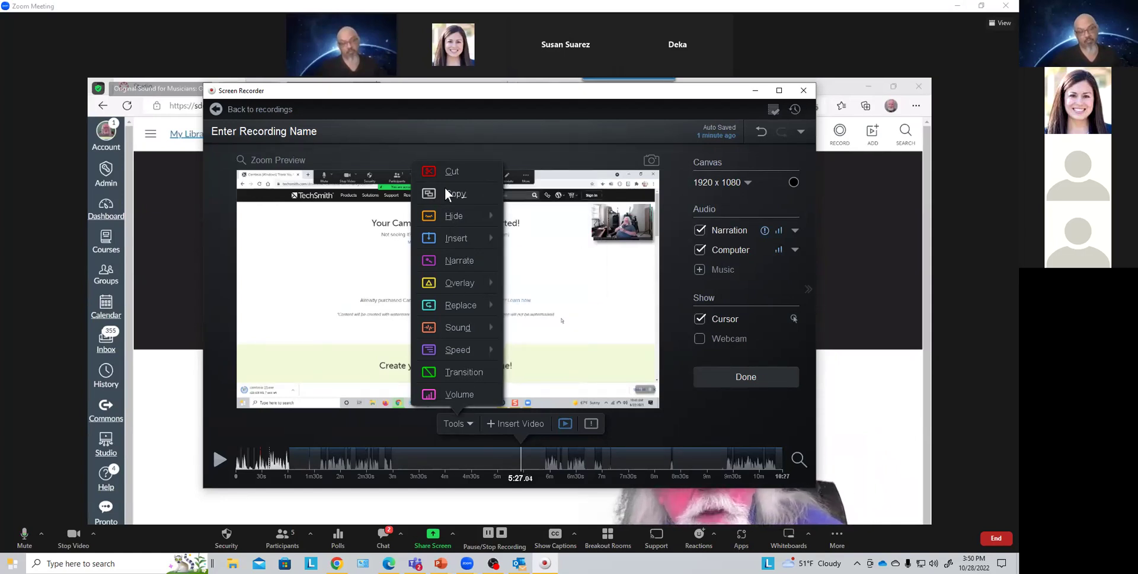
left_click(379, 233)
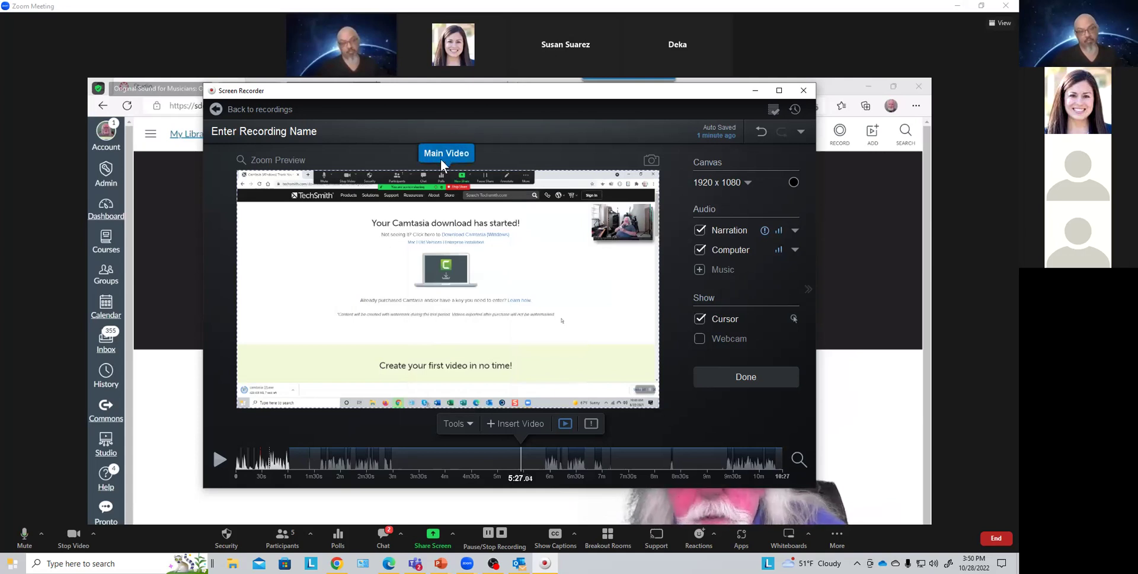
left_click(459, 422)
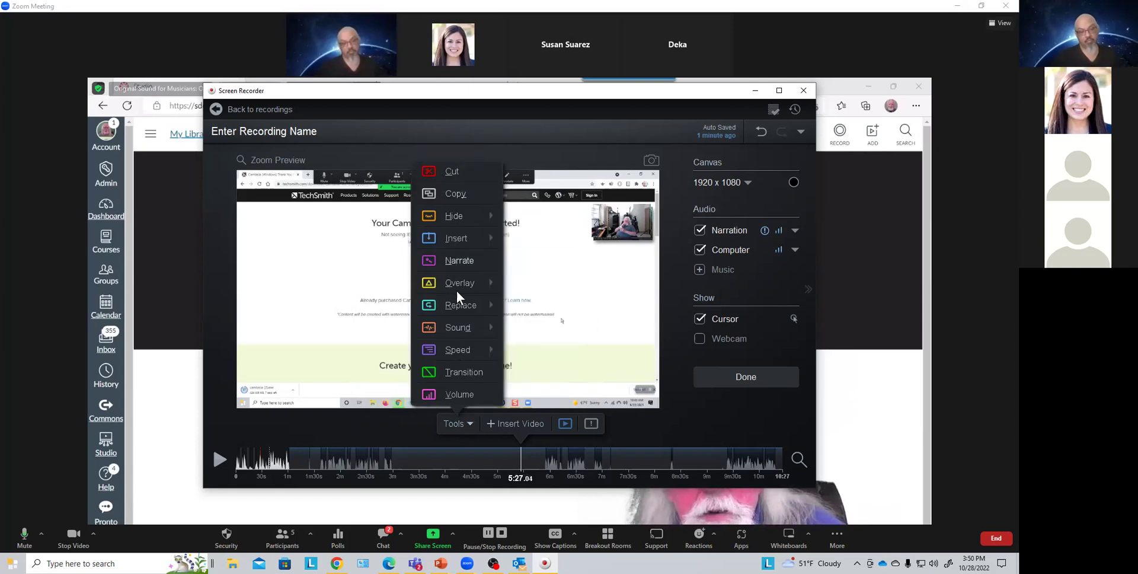
left_click(456, 119)
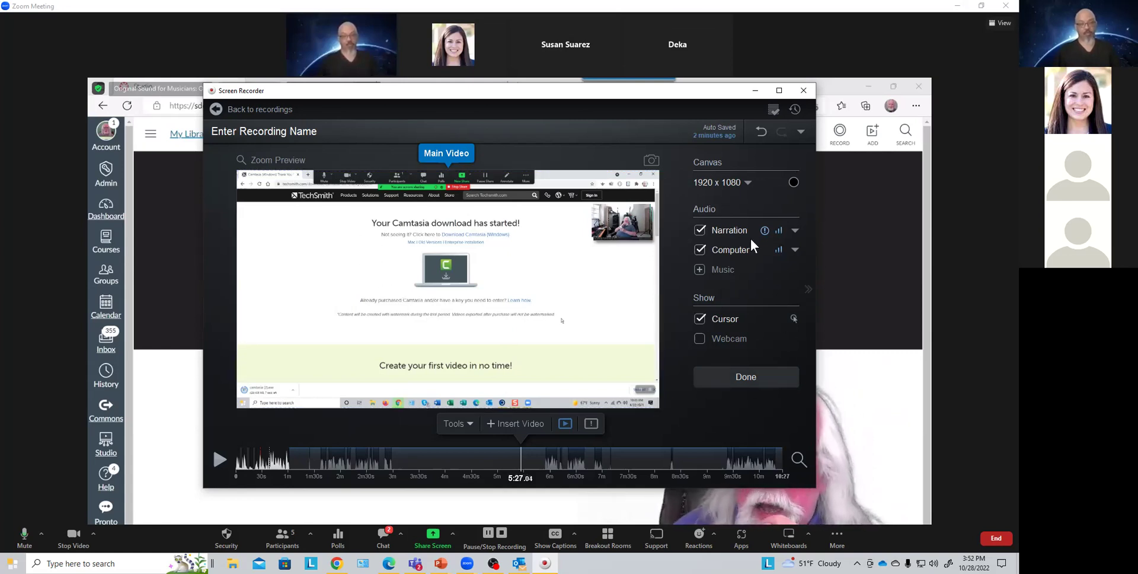
Step: Finish editing, title the recording "Screencast example", upload it to Studio and minimize the recorder window
left_click(740, 374)
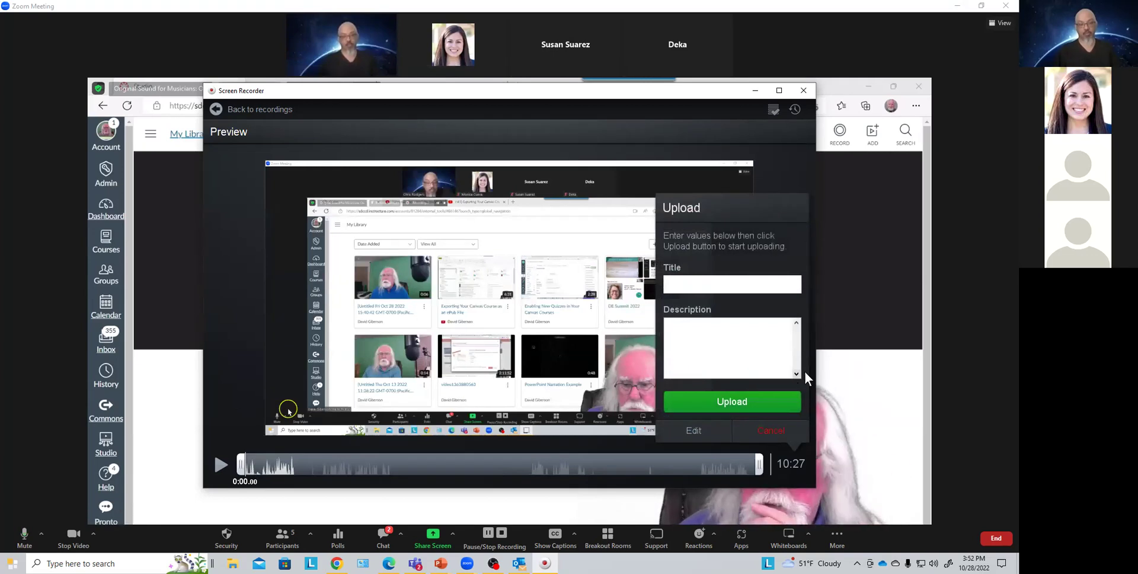
left_click(696, 286)
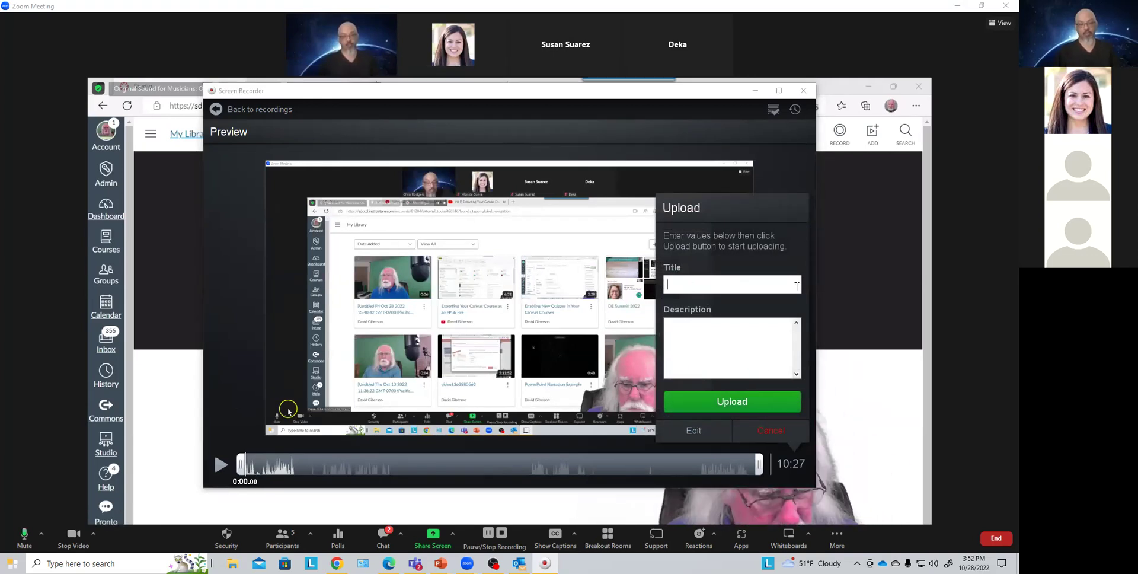
type("Screenc")
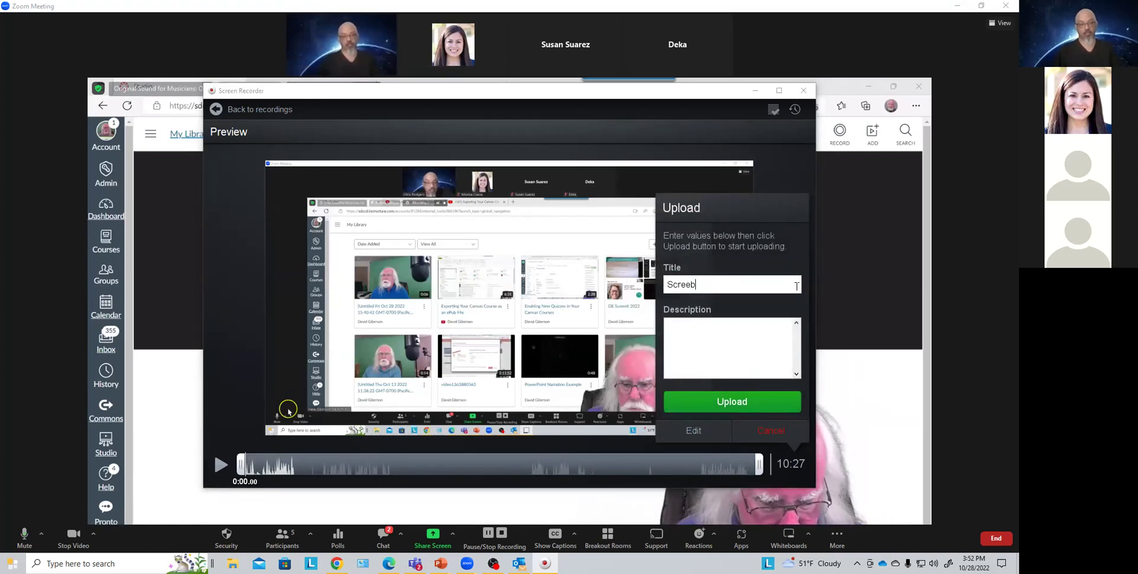
type("ast example")
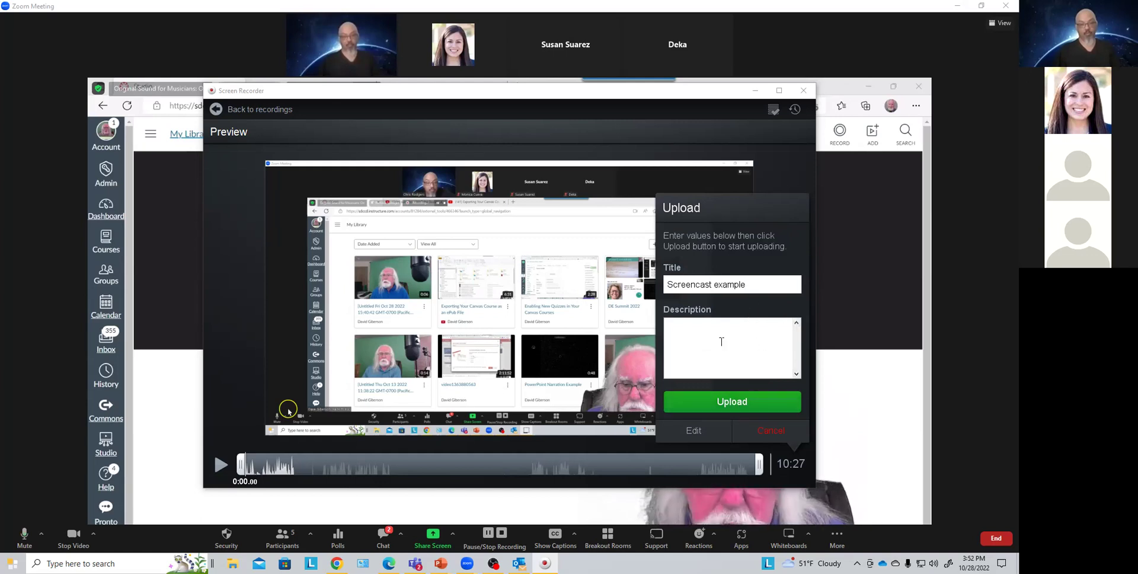
left_click(728, 404)
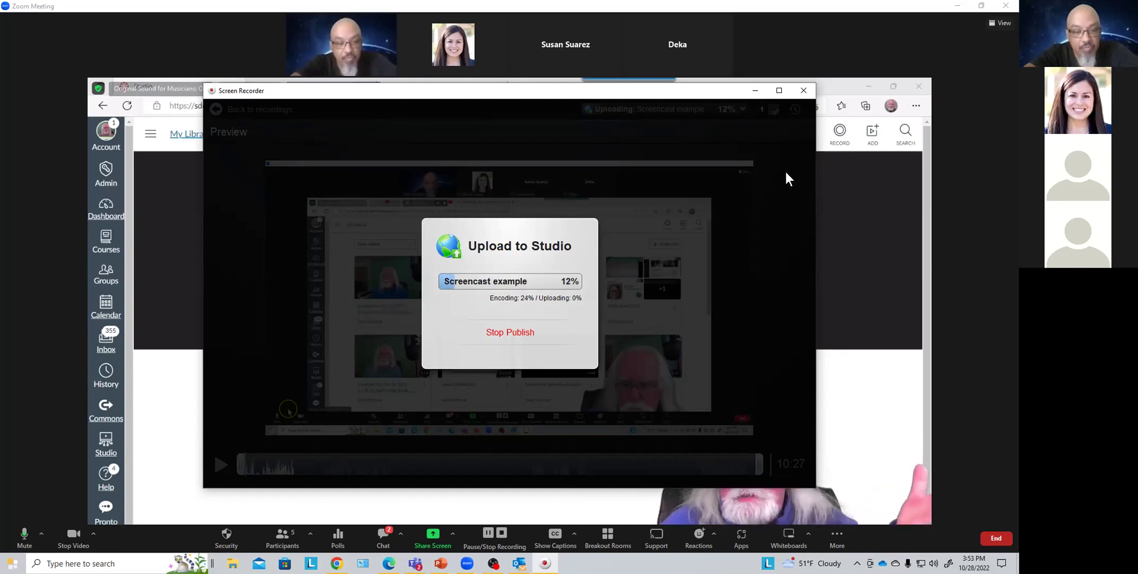
left_click(755, 90)
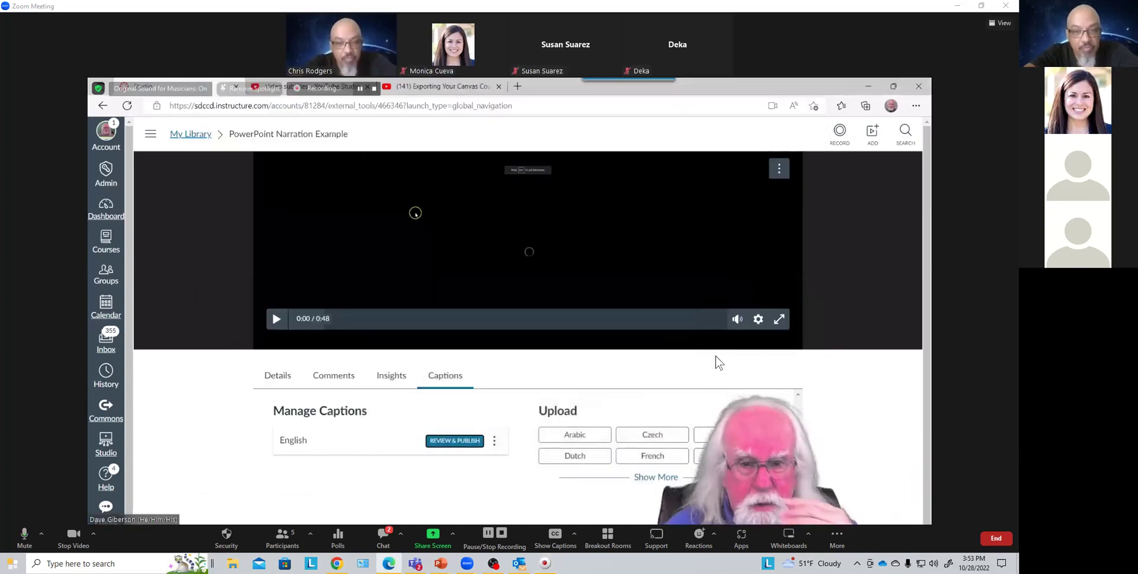
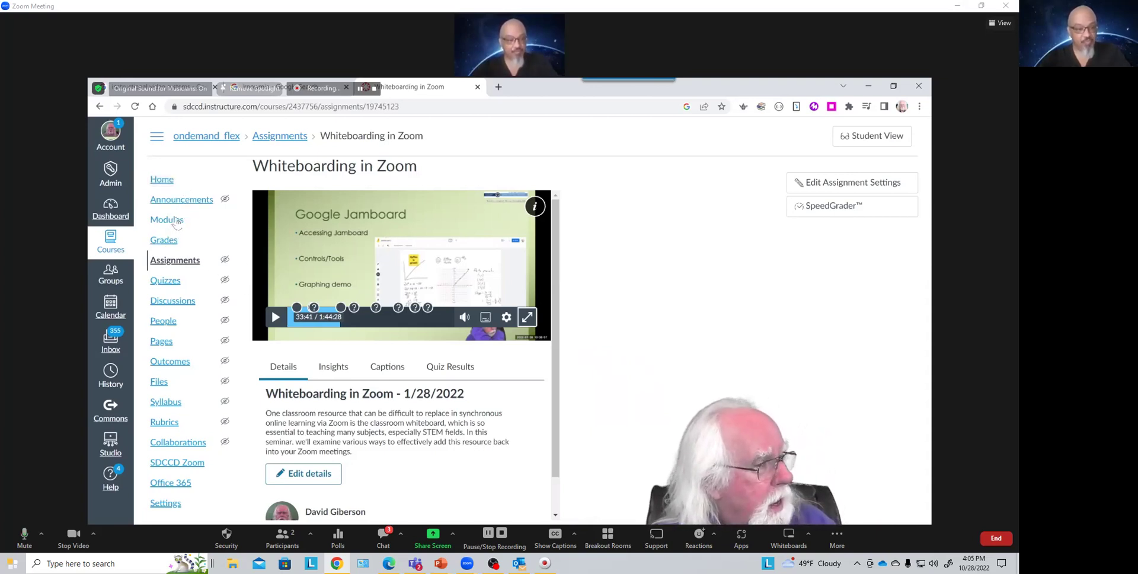
Step: View the modules of the ondemand_flex course and go to the Canvas dashboard
left_click(175, 222)
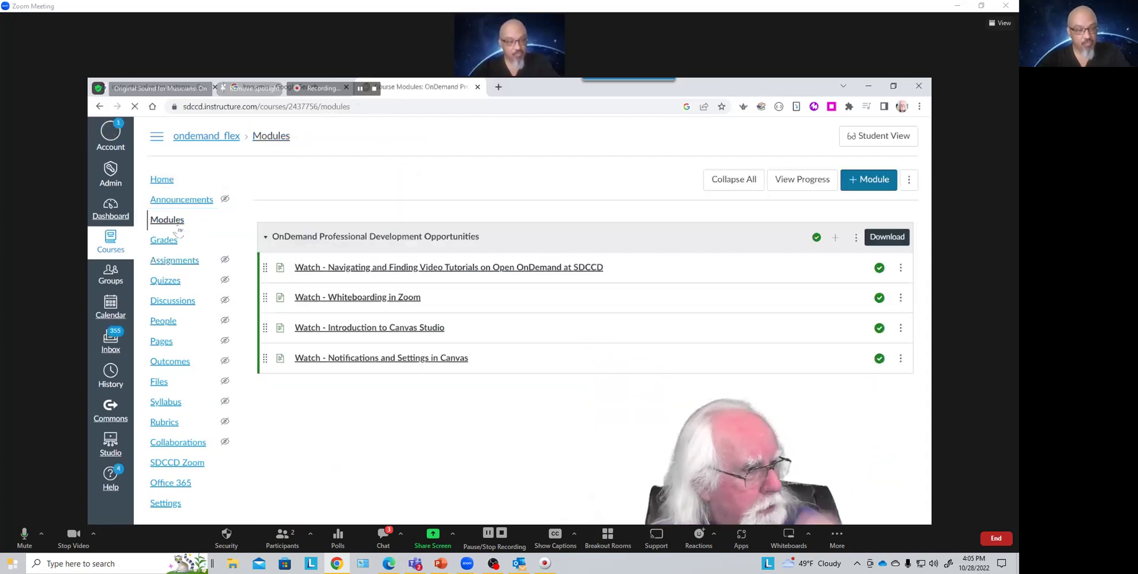
left_click(111, 213)
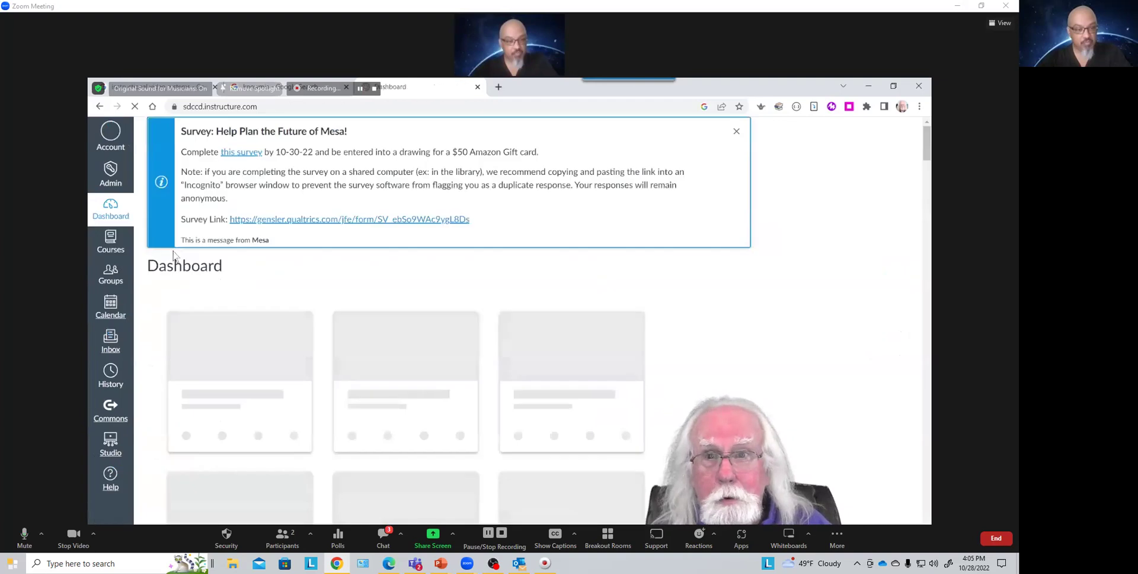
Step: In the tutorial_sandbox course's modules, create an assignment named "Canvas STudio Video Quiz" in the Canvas Studio Overview module
left_click(458, 394)
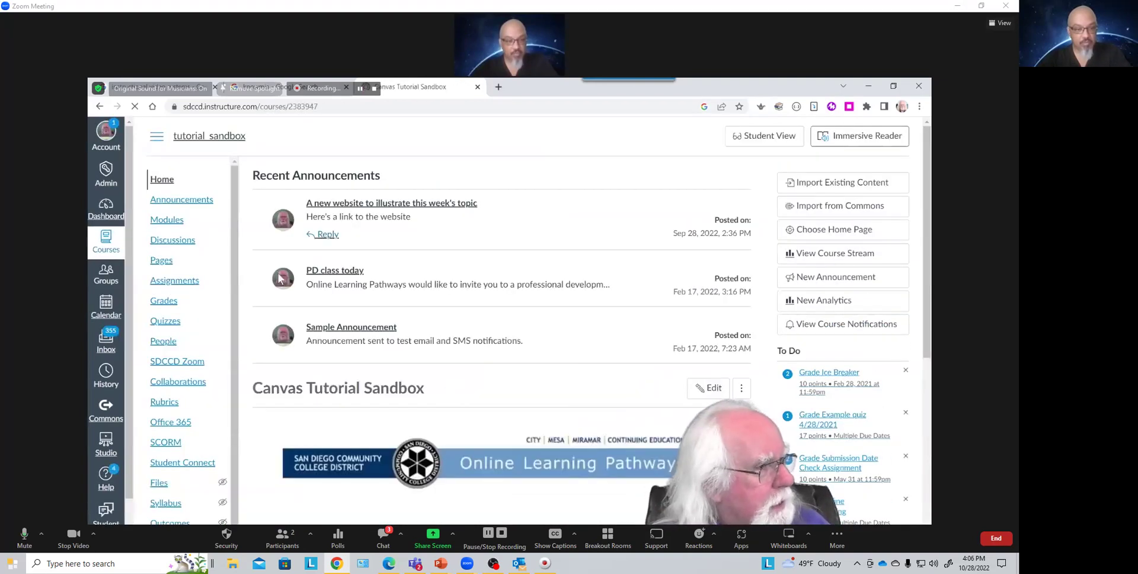
left_click(167, 220)
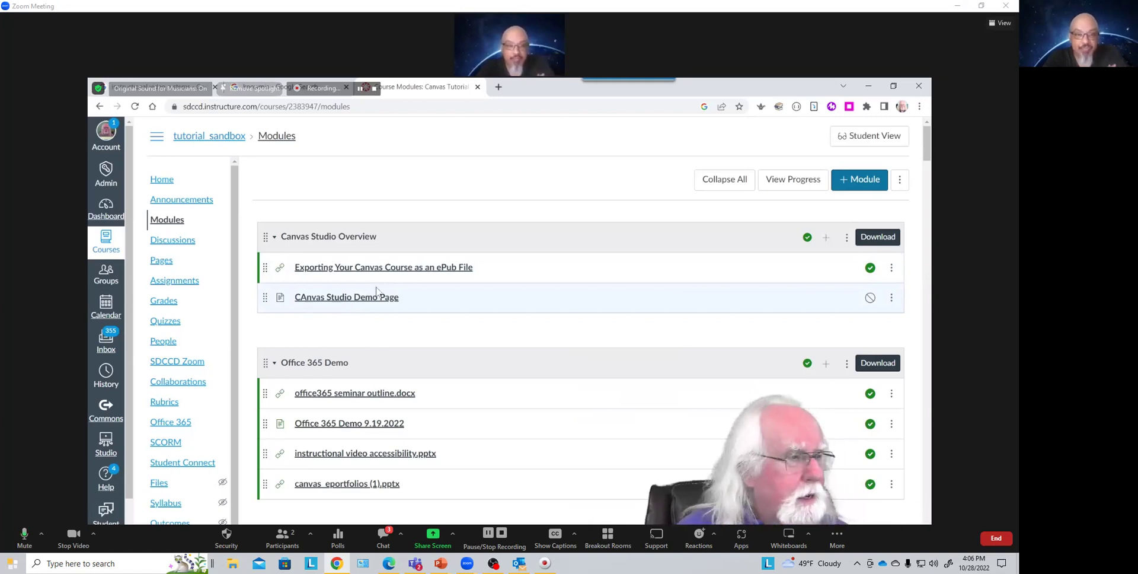
left_click(824, 238)
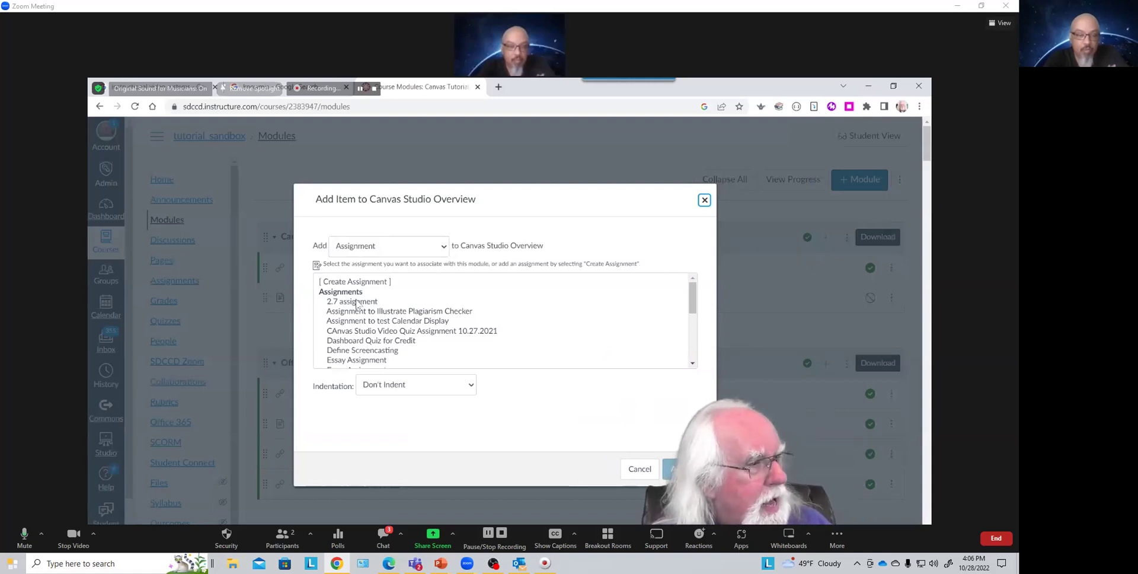
left_click(372, 248)
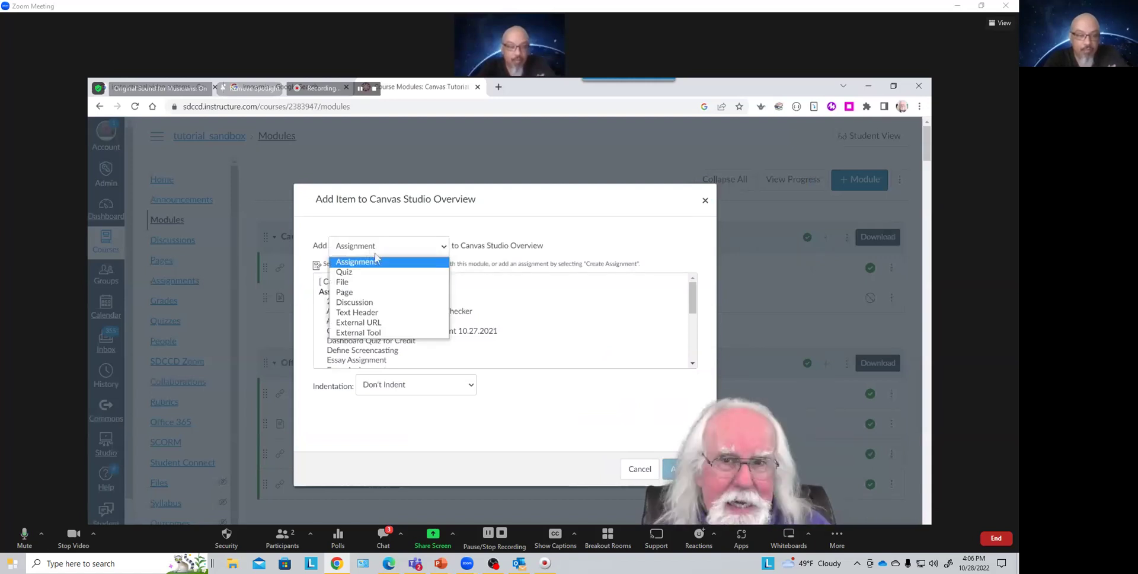
left_click(379, 265)
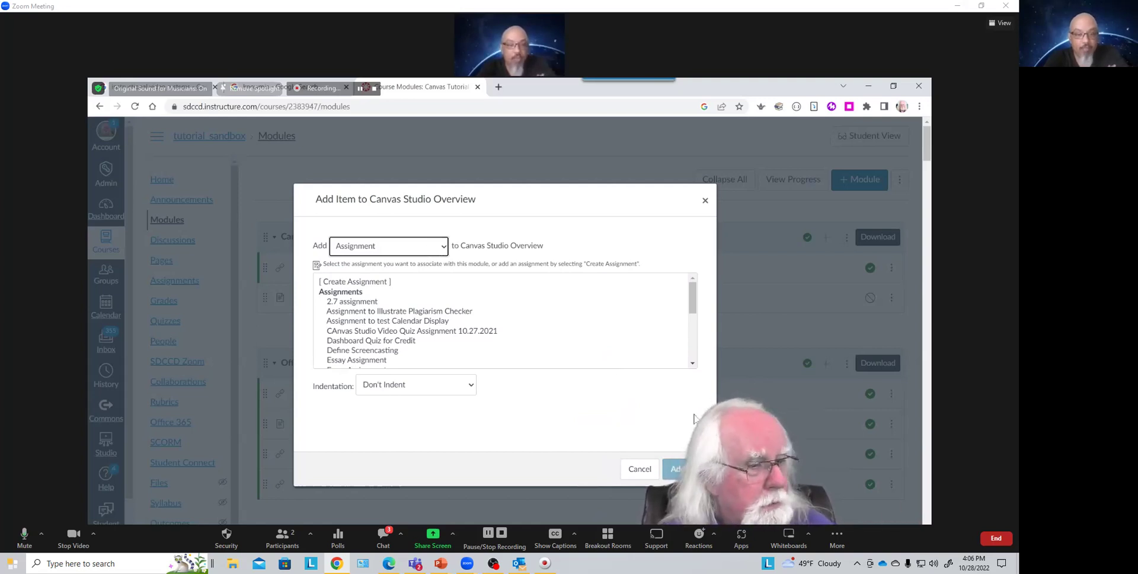
left_click(363, 284)
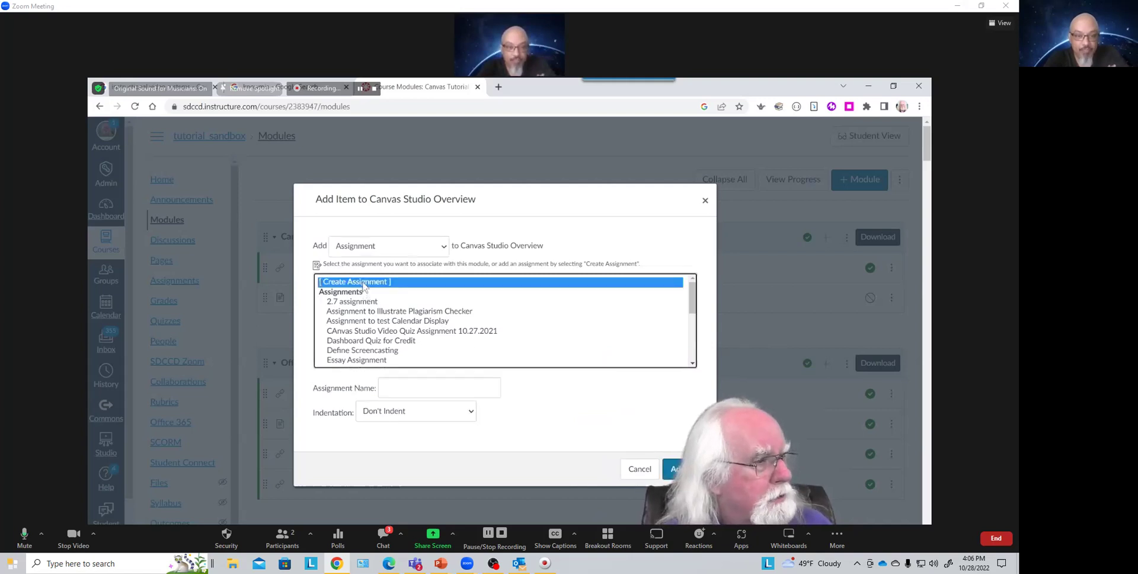
left_click(410, 387)
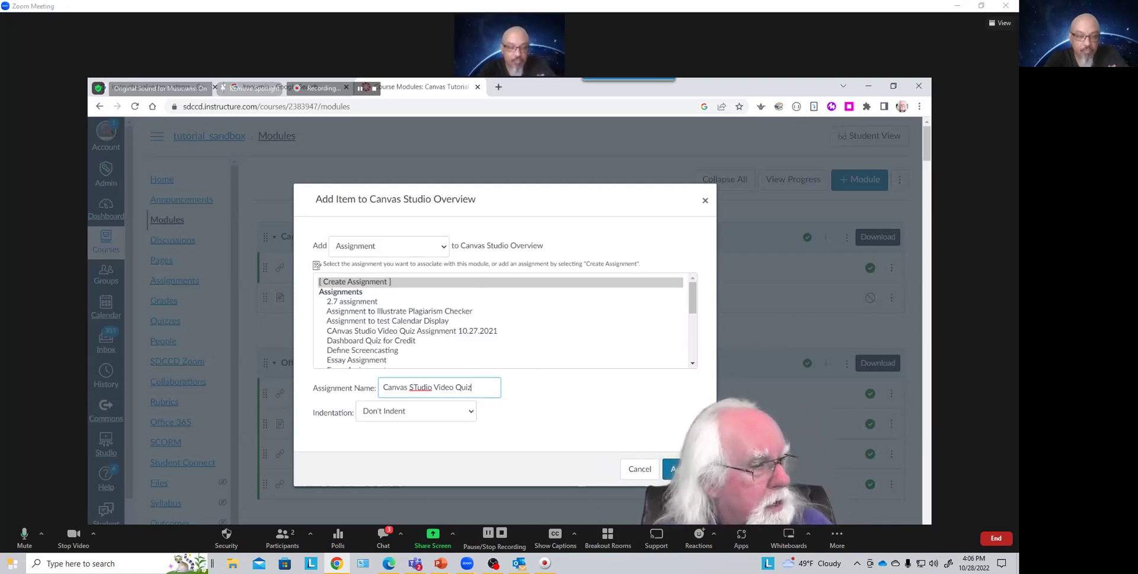
left_click(685, 469)
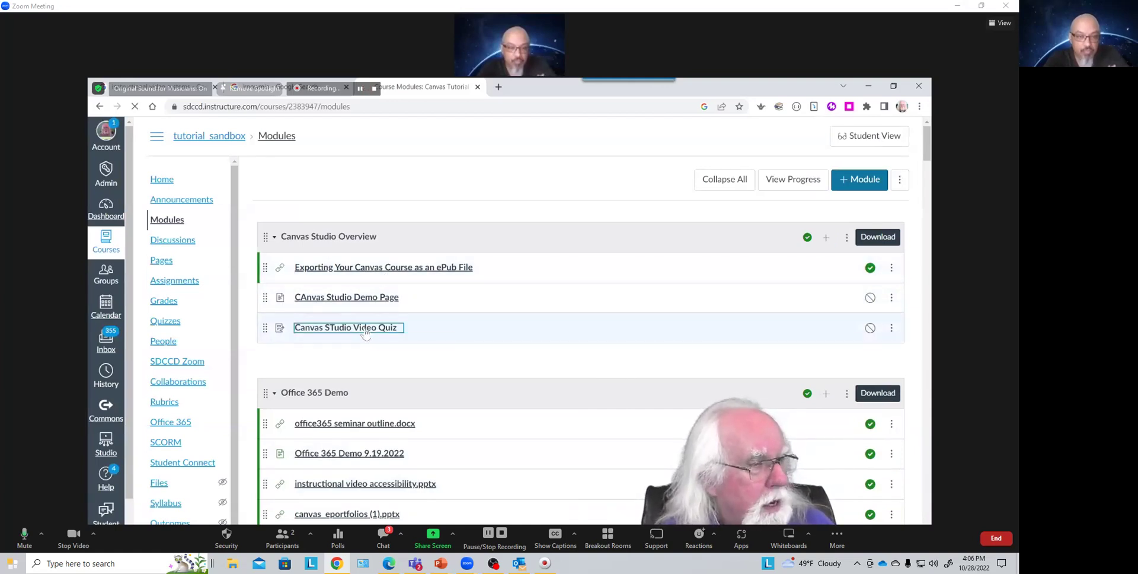
Step: Edit the Canvas STudio Video Quiz assignment, setting it to 5 points and its assignment group to Assignments
left_click(714, 182)
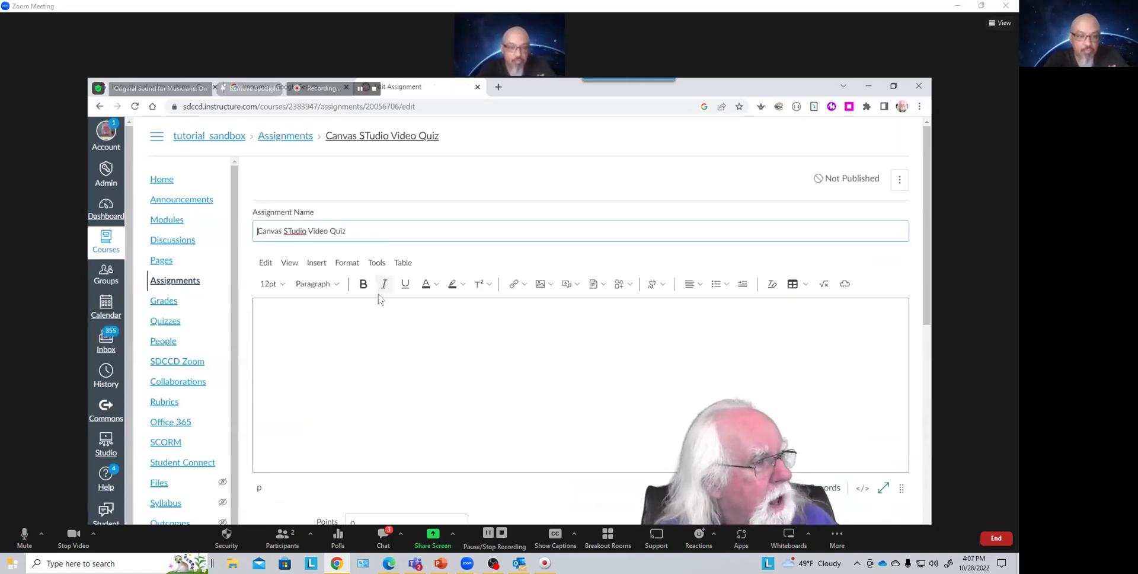
scroll(381, 287, "down", 1)
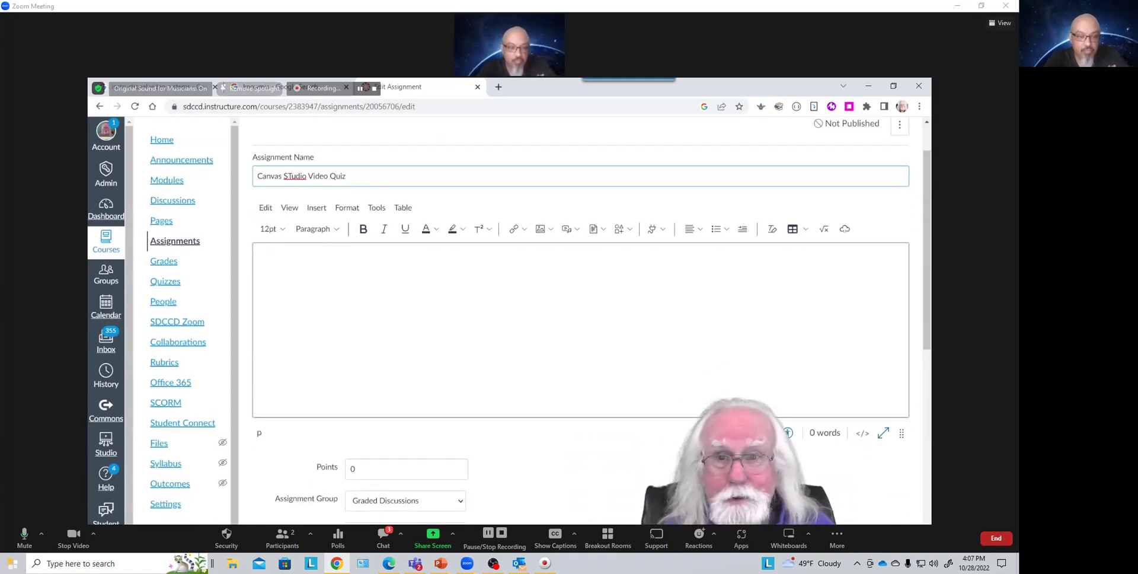
scroll(423, 334, "down", 4)
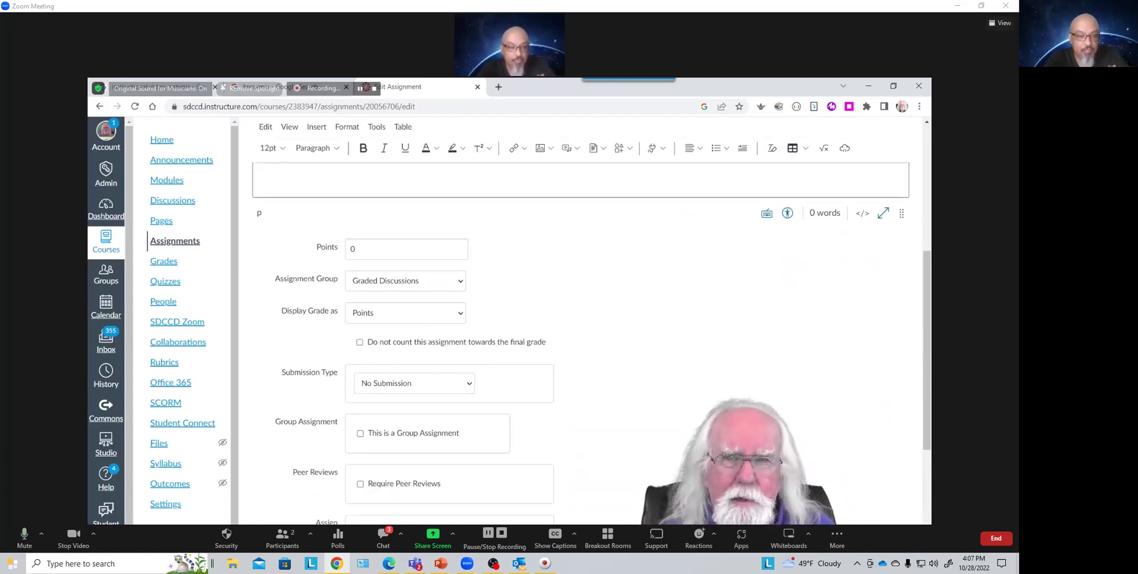
double_click(354, 249)
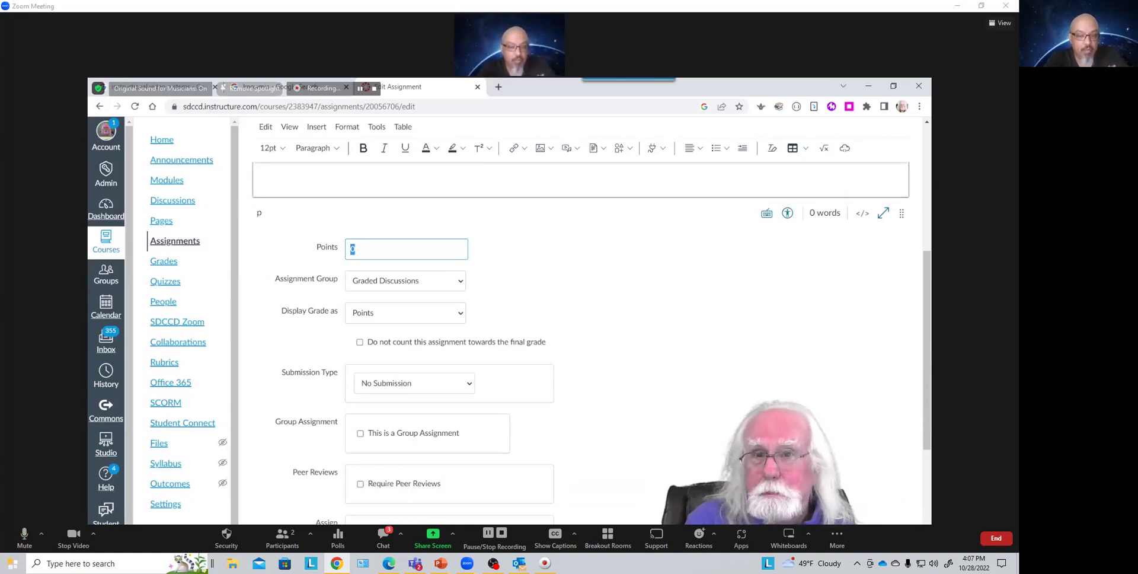
type("5")
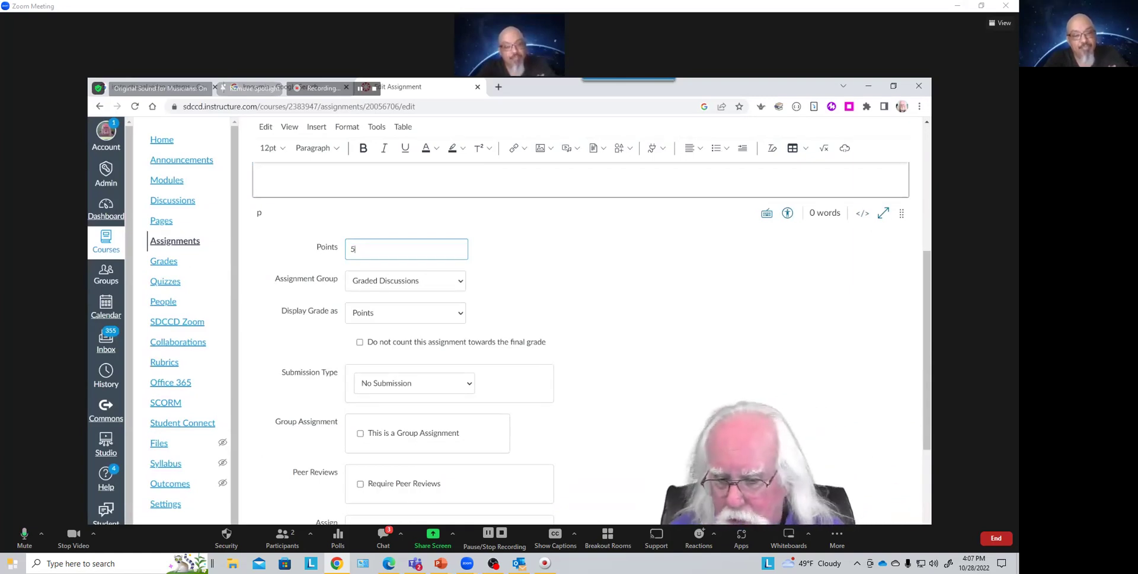
left_click(465, 283)
left_click(426, 306)
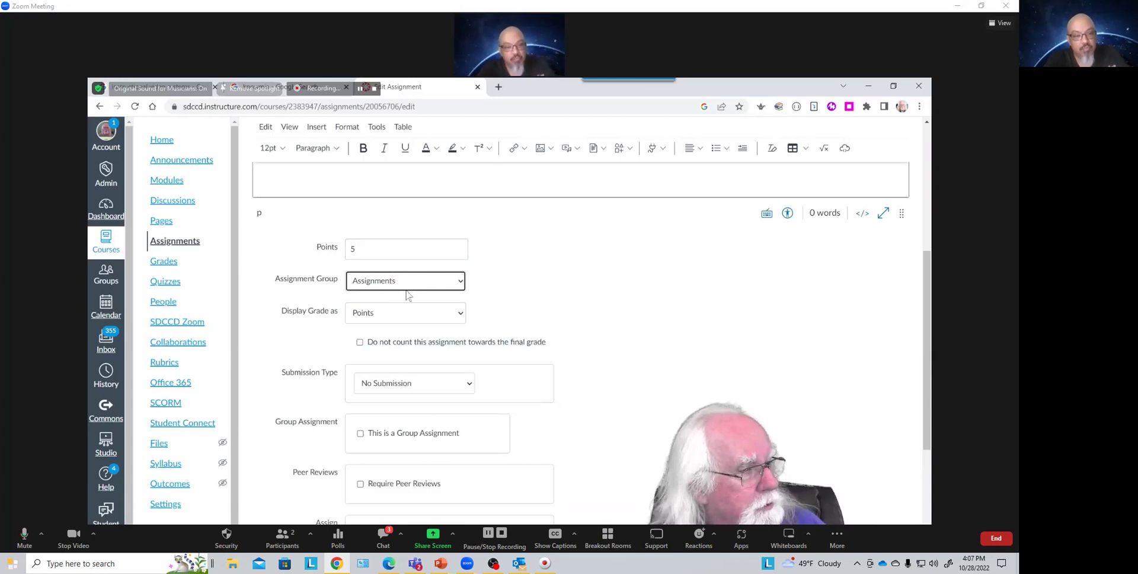
Step: Set the assignment's submission type to External Tool and choose Canvas Studio as the tool
scroll(618, 346, "down", 3)
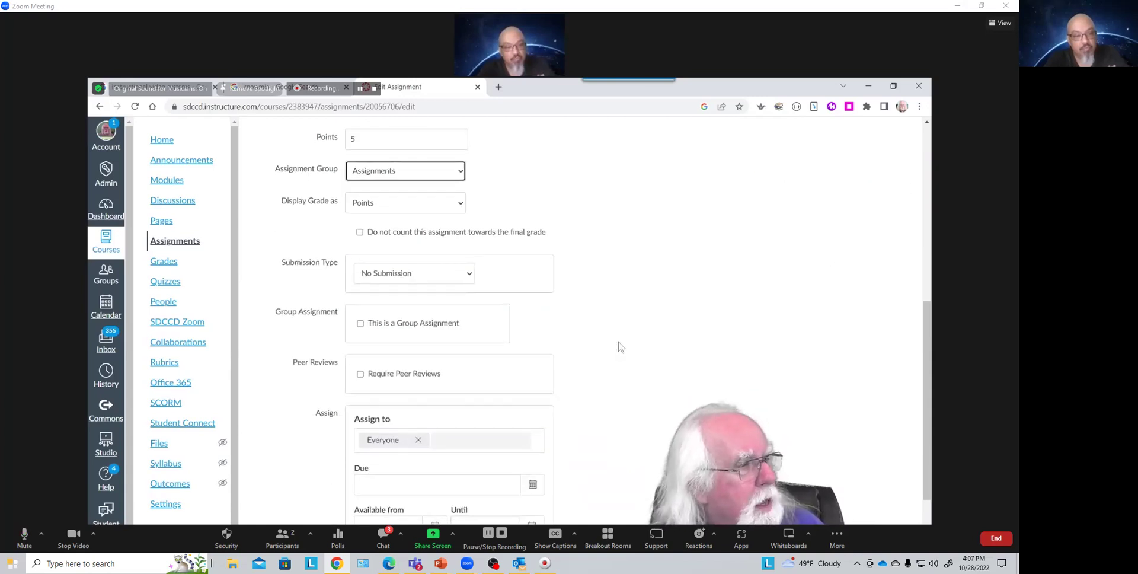
left_click(470, 220)
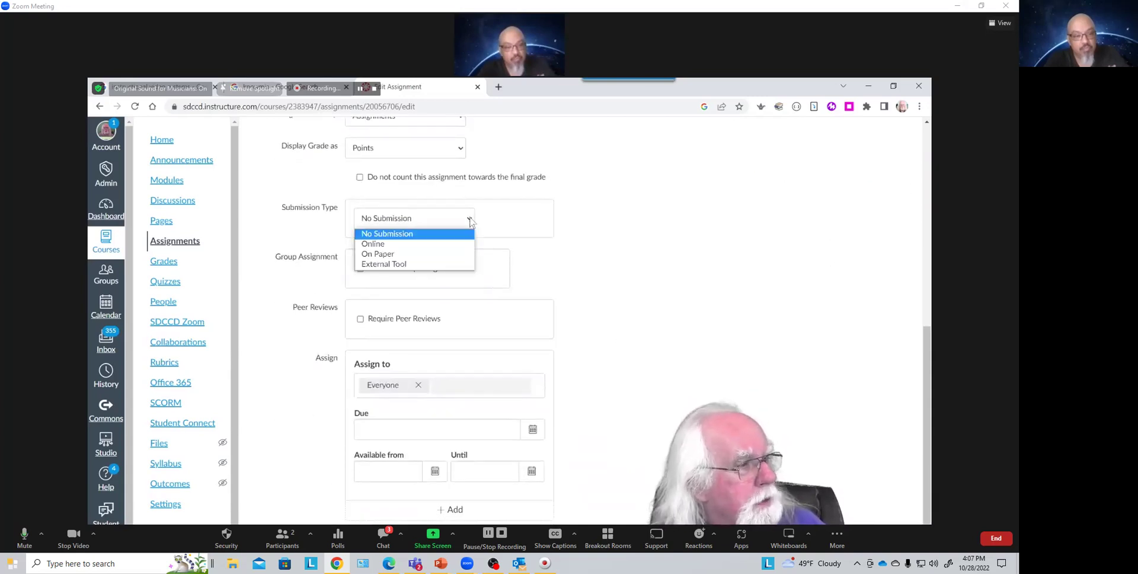
left_click(416, 264)
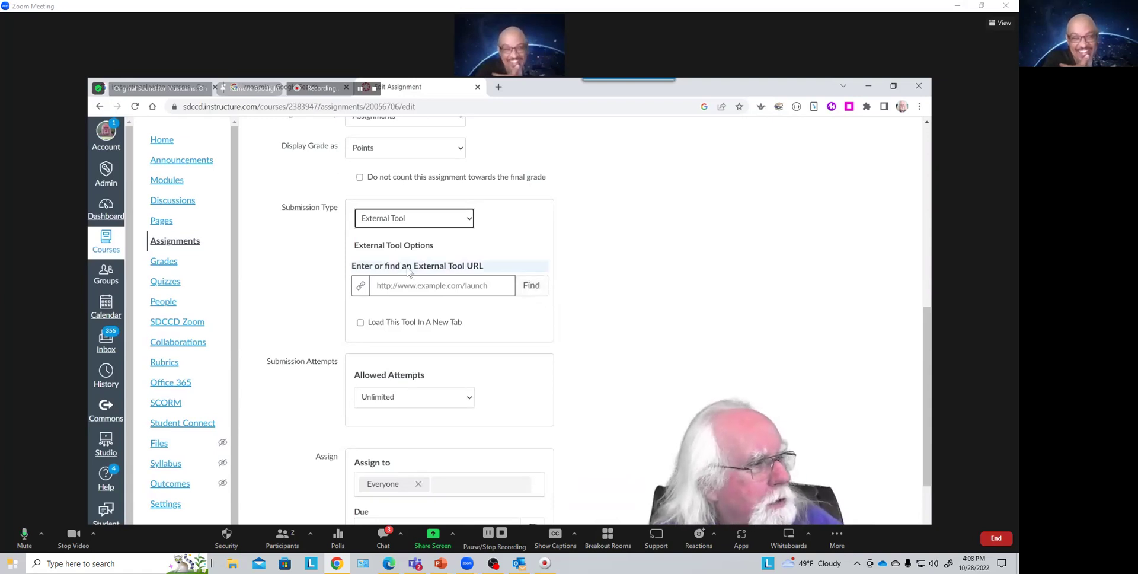
left_click(532, 285)
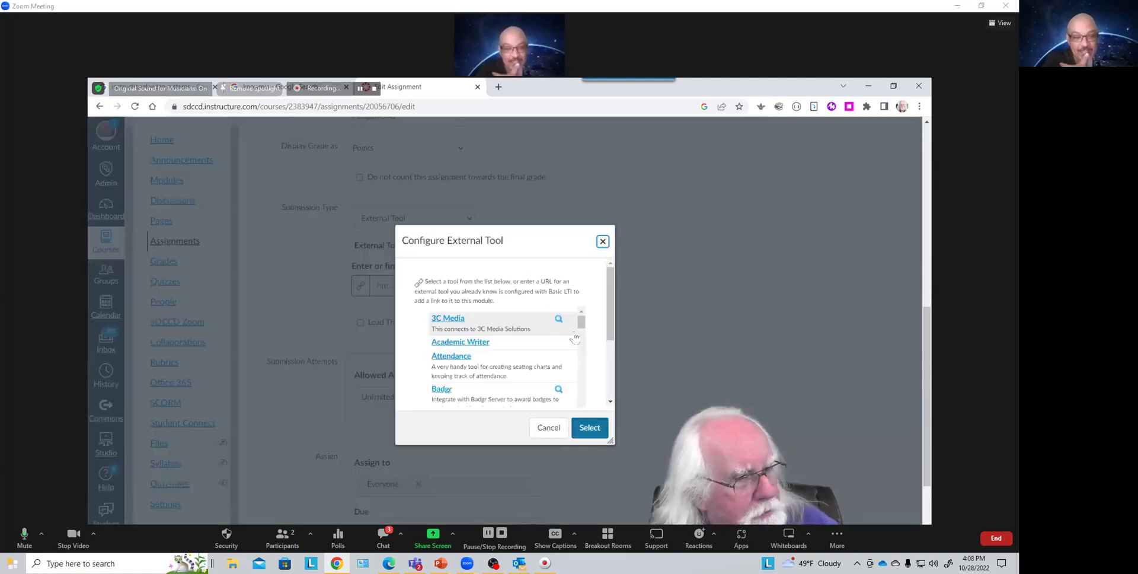
scroll(544, 357, "down", 2)
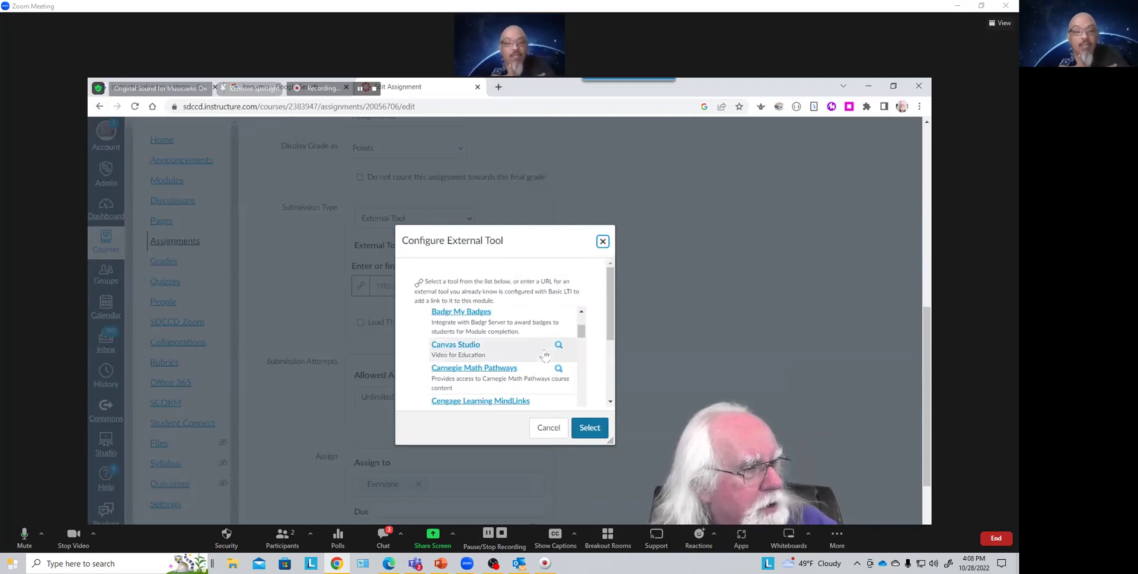
left_click(469, 347)
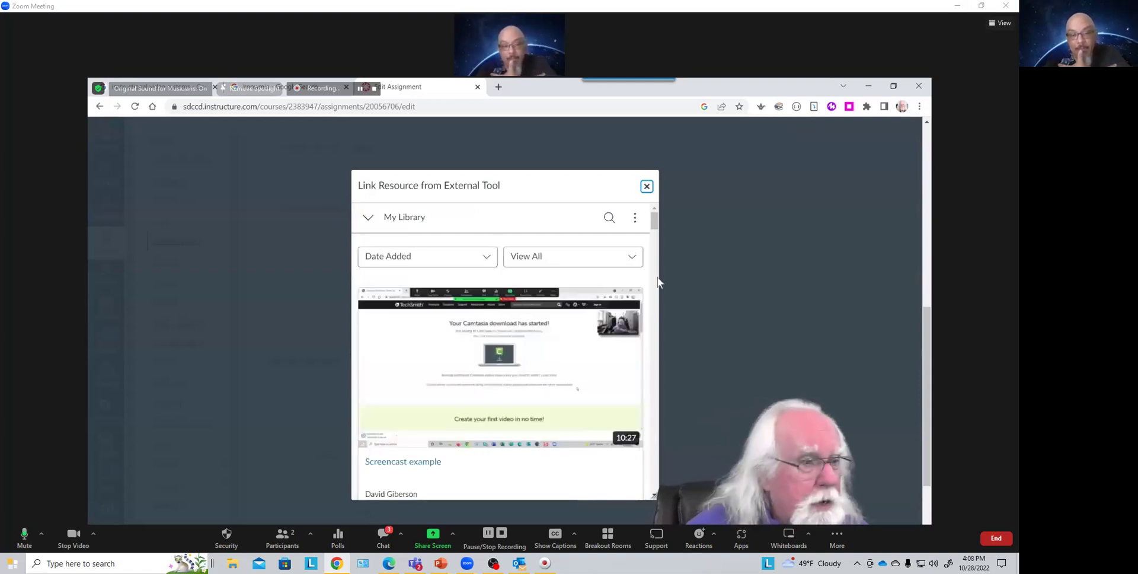
Step: Browse the first two pages of My Library for a video to link, view the search option, and close the resource dialog
left_click_drag(654, 223, 656, 491)
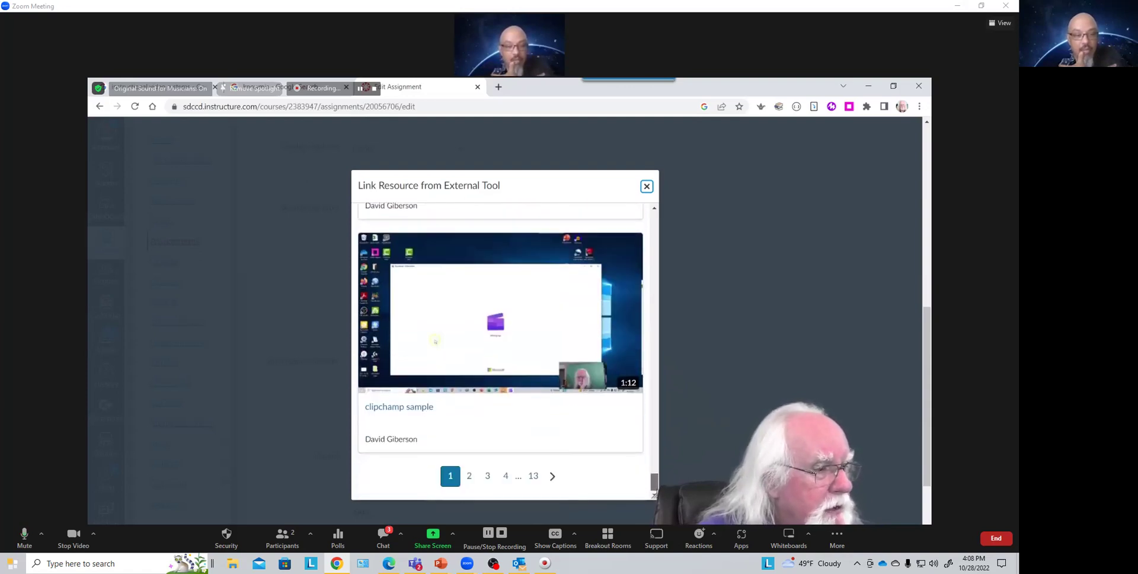
left_click(553, 476)
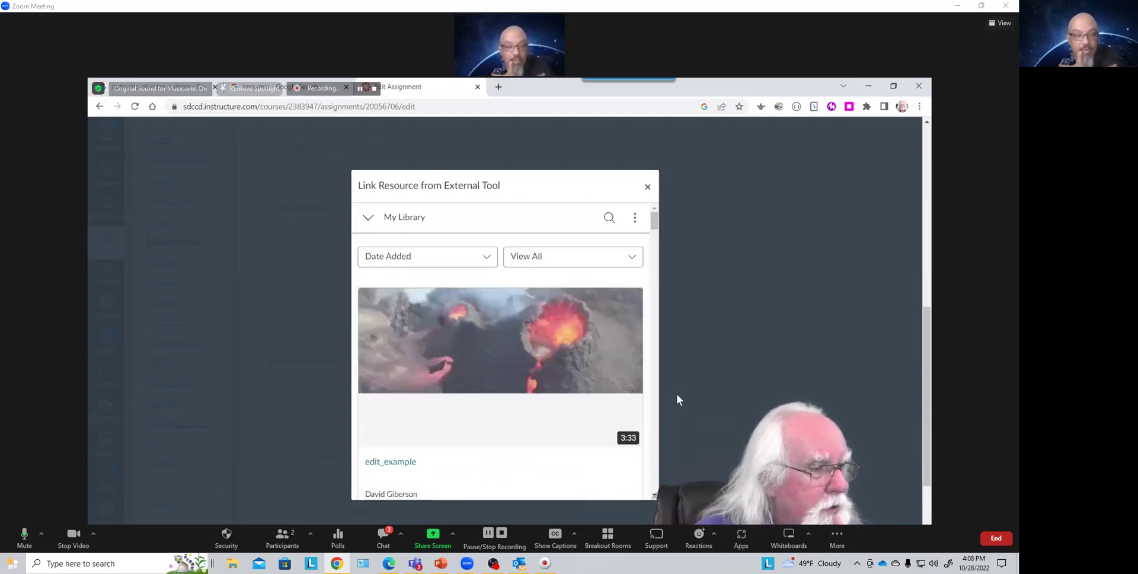
left_click_drag(655, 231, 657, 293)
left_click_drag(658, 296, 652, 497)
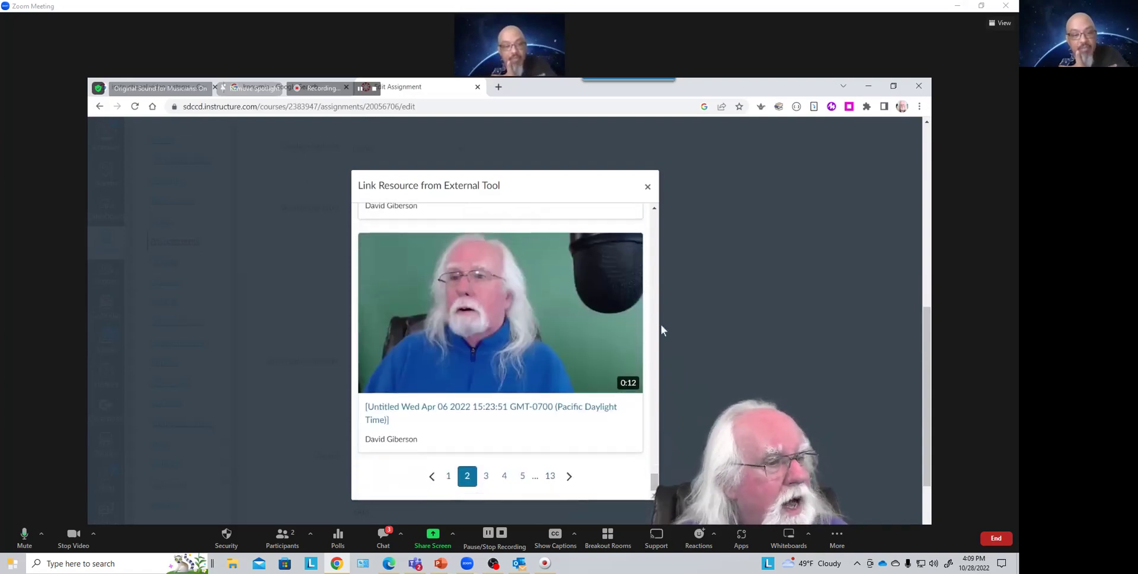
left_click_drag(661, 325, 655, 203)
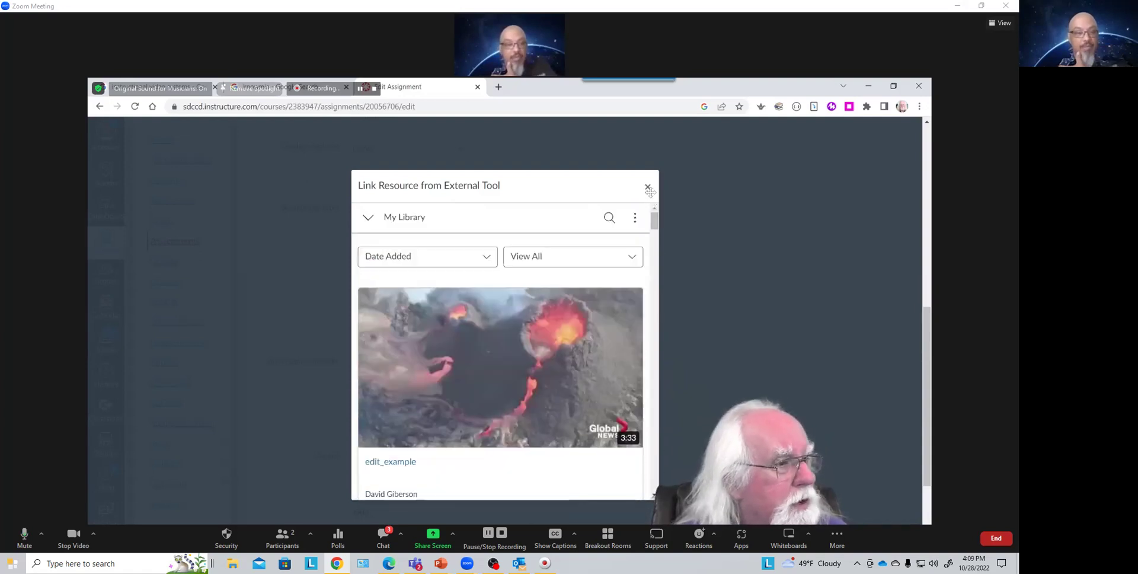
left_click(609, 218)
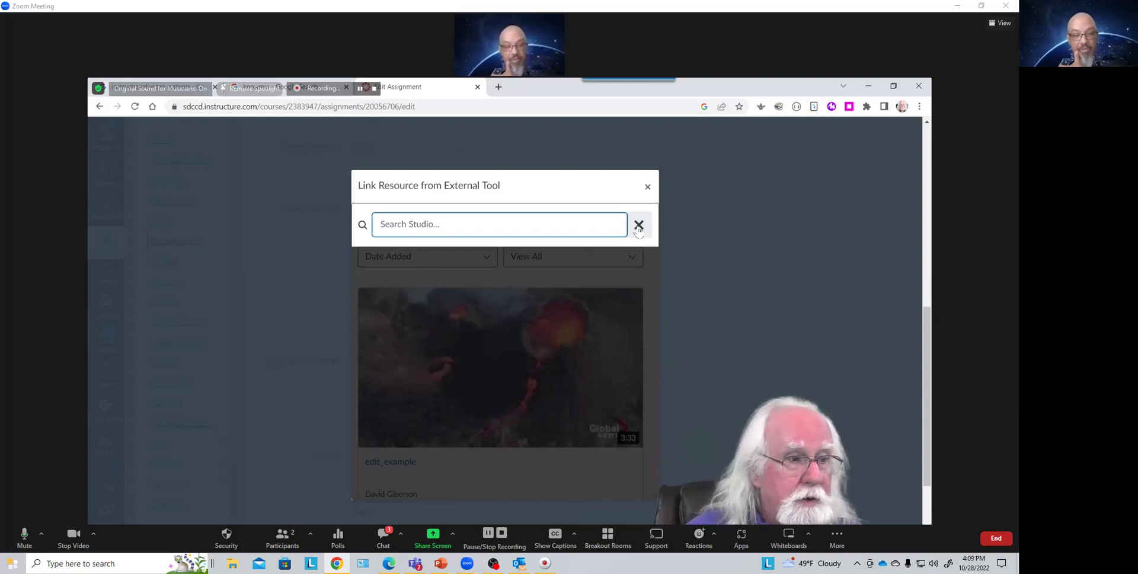
left_click(638, 227)
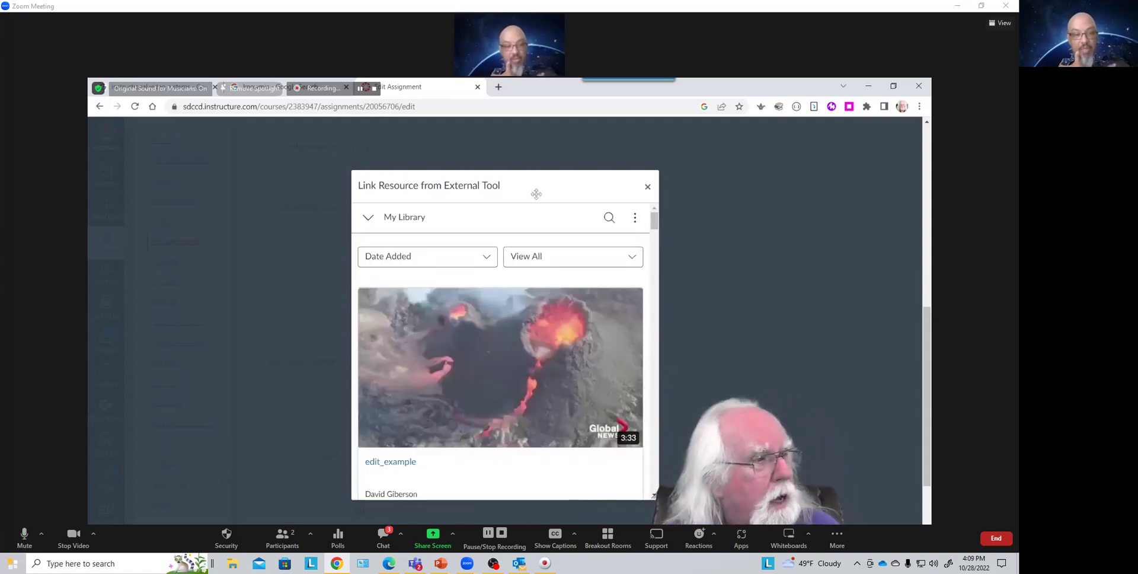
left_click(647, 187)
left_click(563, 179)
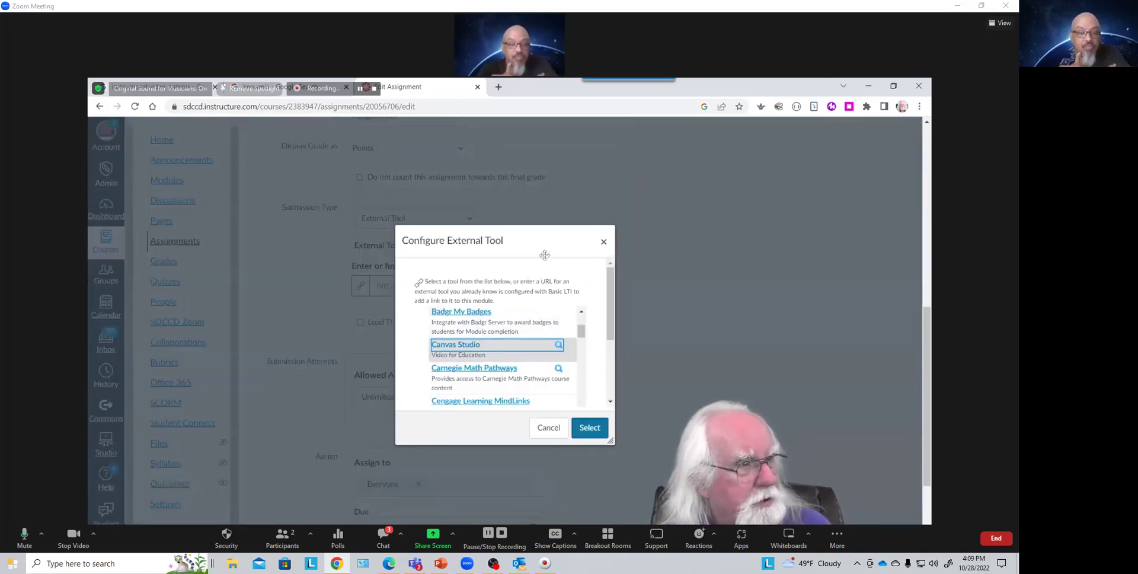
Step: Open sdccd.instructure.com in a new browser tab and go to the Studio video library
left_click(498, 87)
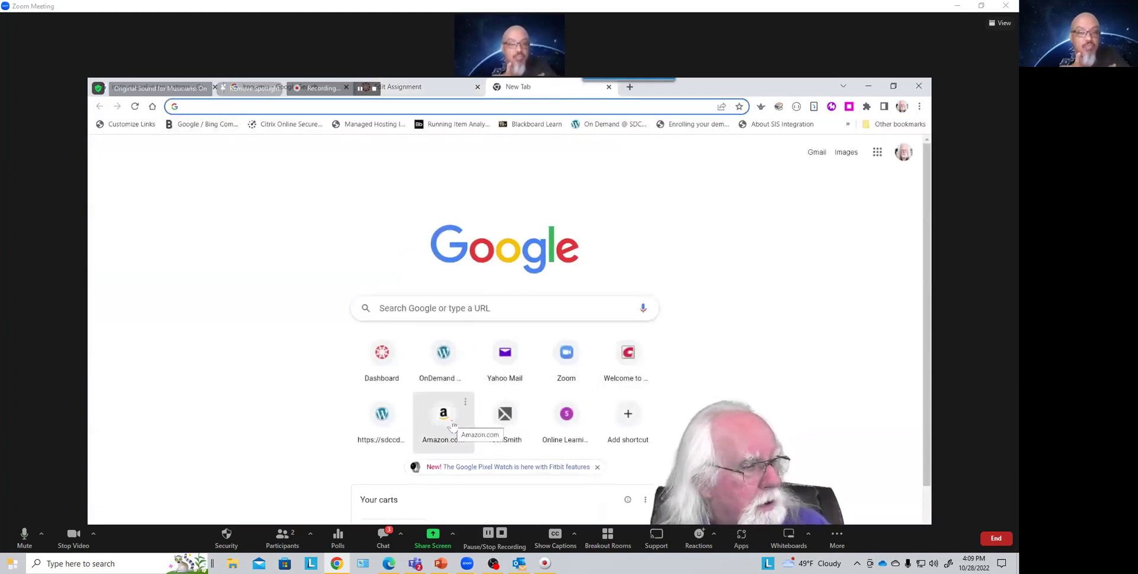
left_click(332, 107)
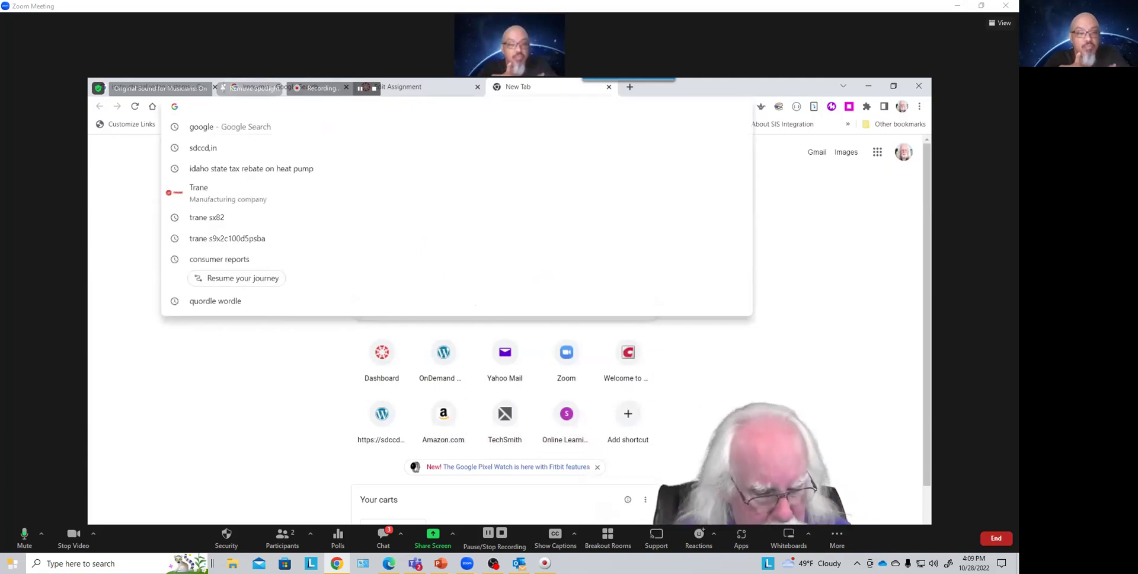
type("sdccd.ins")
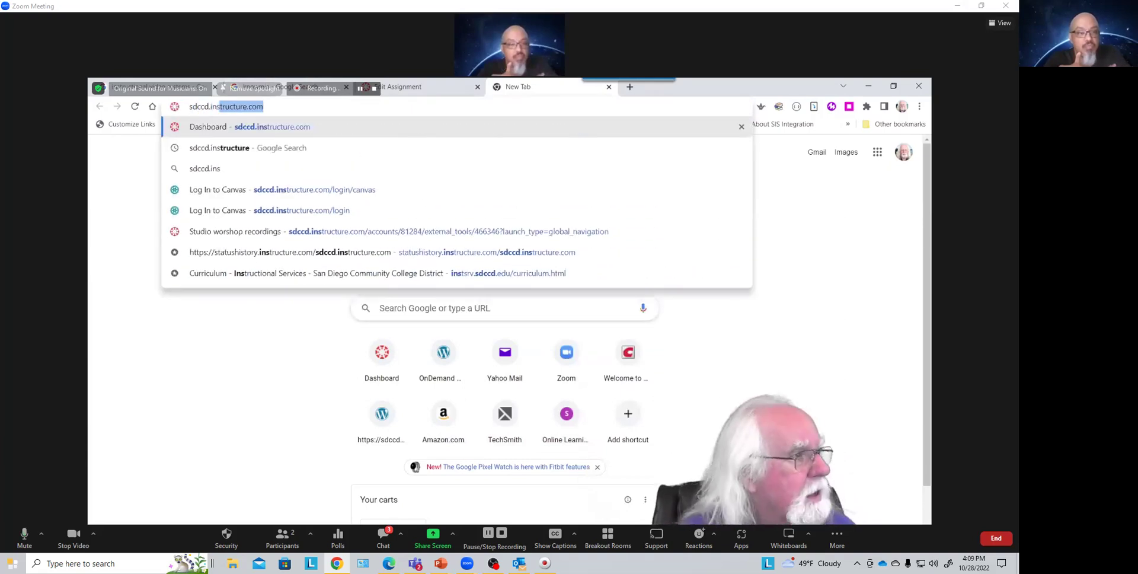
key("Return")
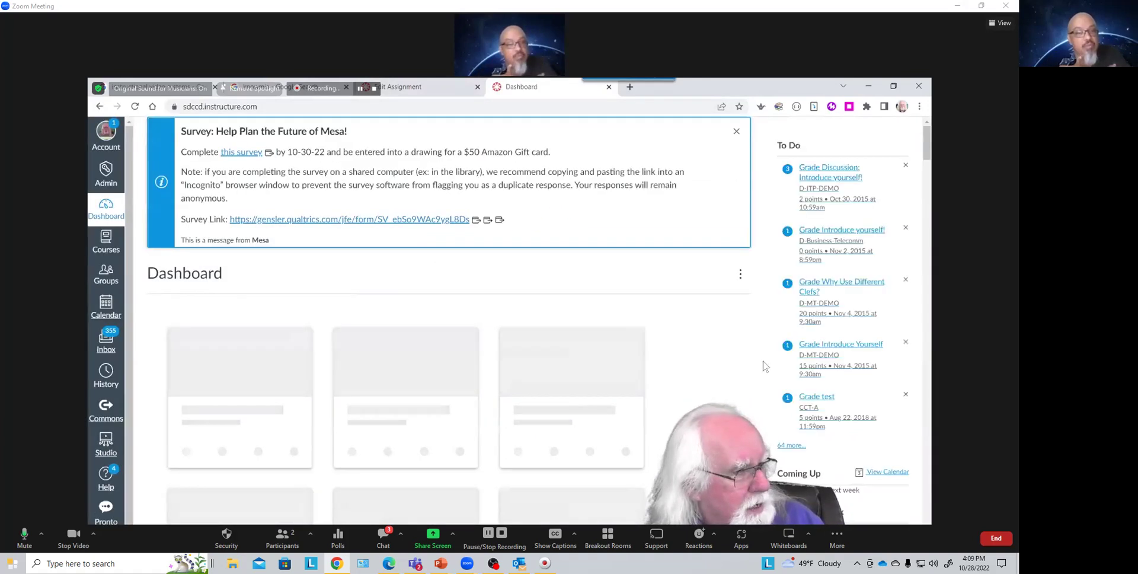
left_click(106, 442)
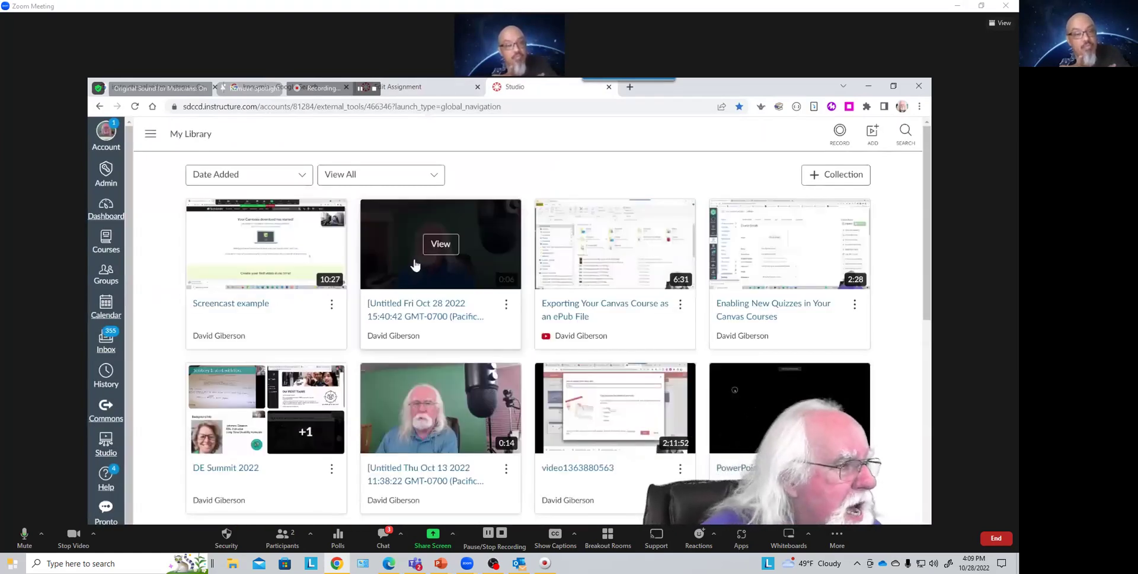
Step: Browse several pages of the Studio library for the video that contains the quiz
scroll(605, 275, "down", 5)
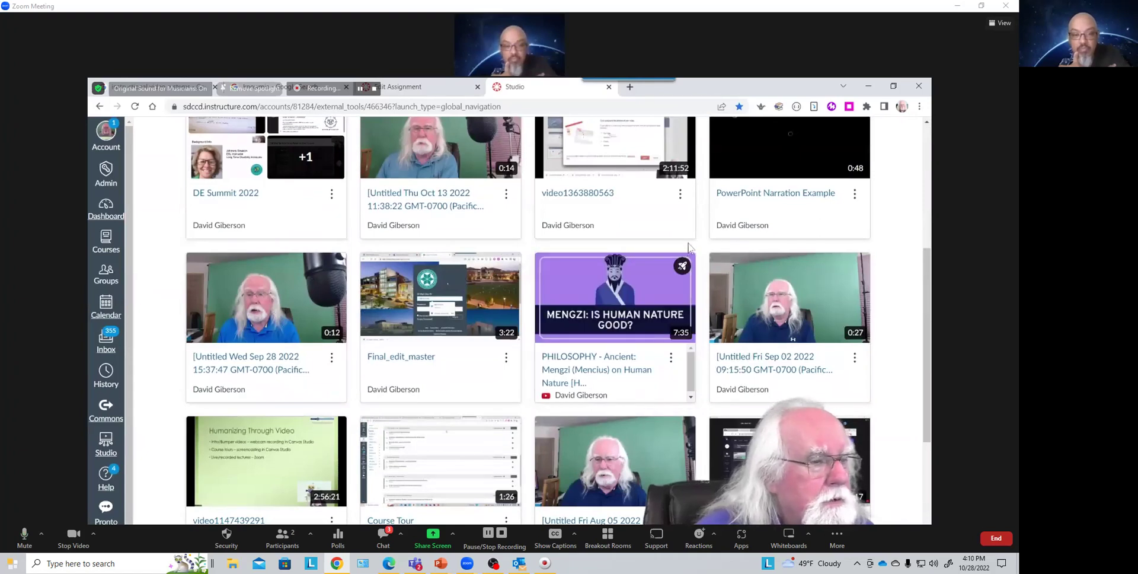
mouse_move(683, 259)
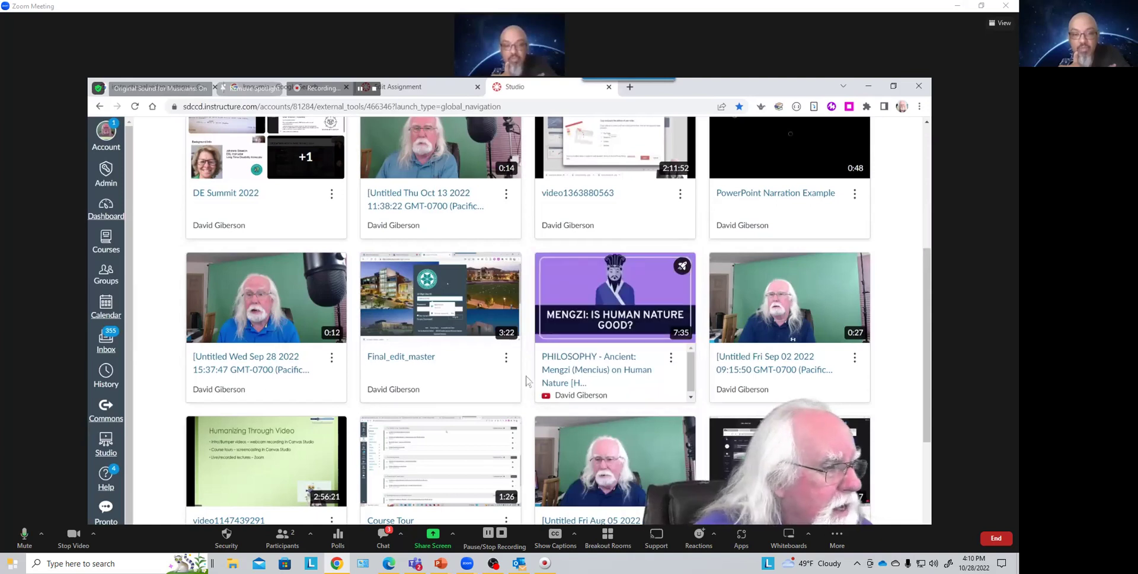
scroll(528, 379, "down", 4)
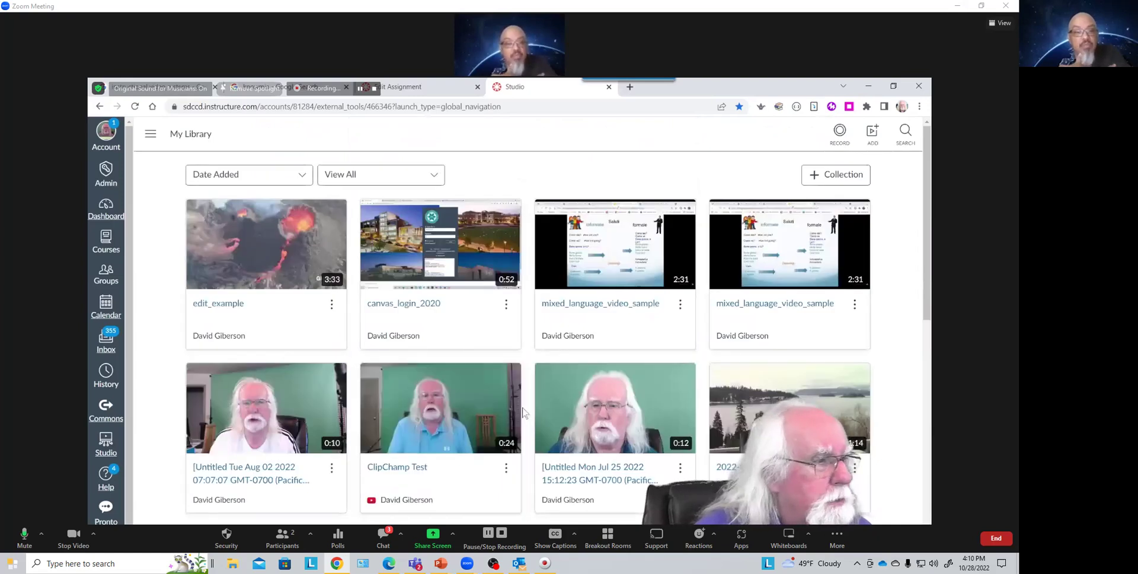
scroll(522, 413, "down", 2)
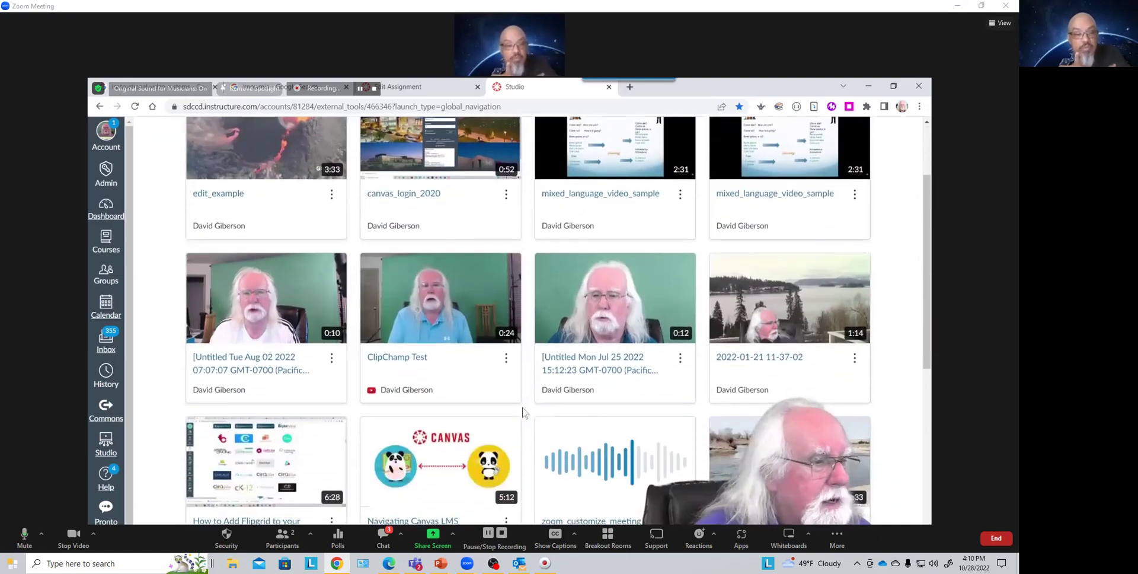
scroll(523, 413, "down", 3)
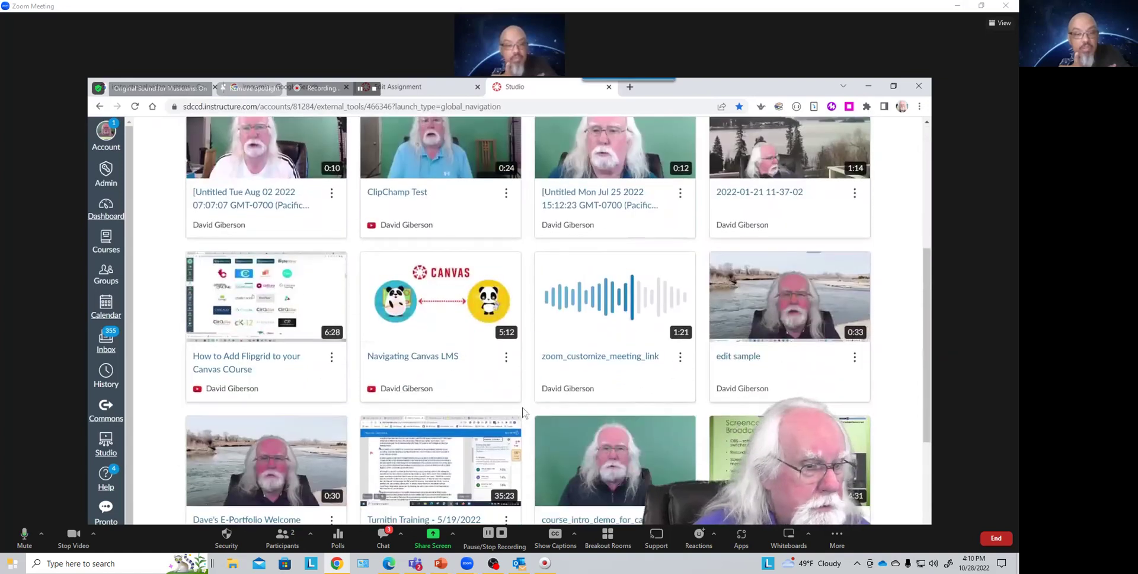
scroll(523, 413, "down", 3)
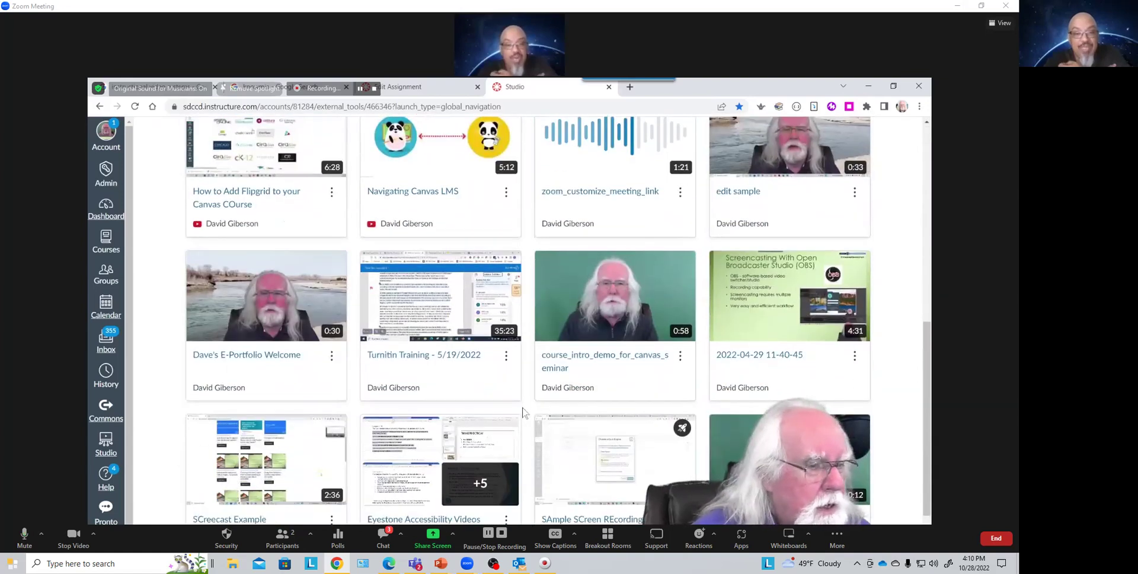
scroll(553, 415, "down", 1)
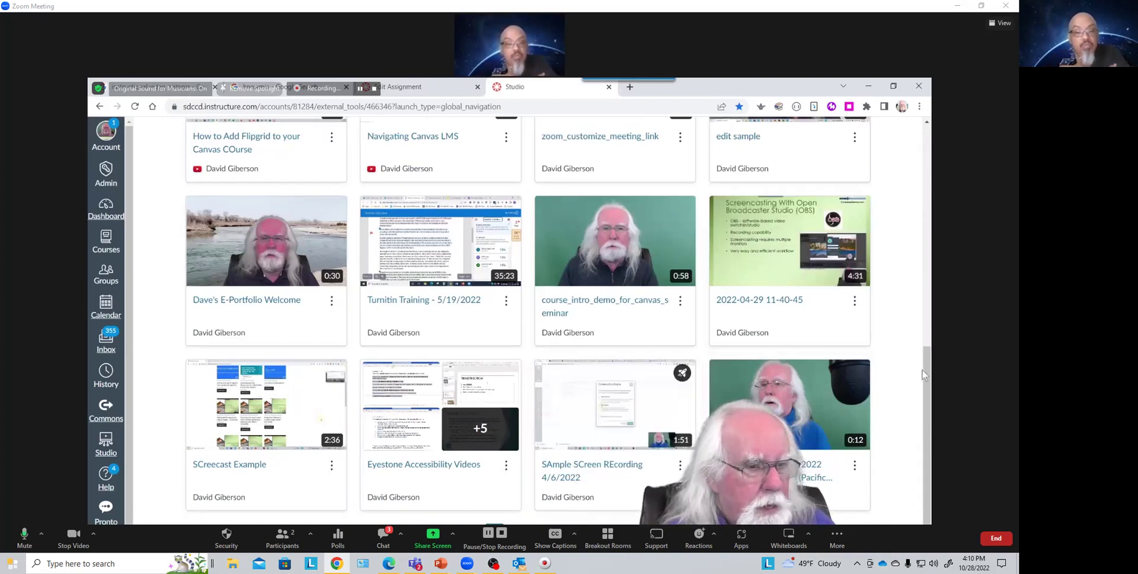
scroll(928, 319, "up", 1)
left_click_drag(928, 320, 925, 123)
Step: Return to the assignment, reopen the Canvas Studio resource picker and choose the yellowstone_bison video from page 3 of My Library
left_click(412, 89)
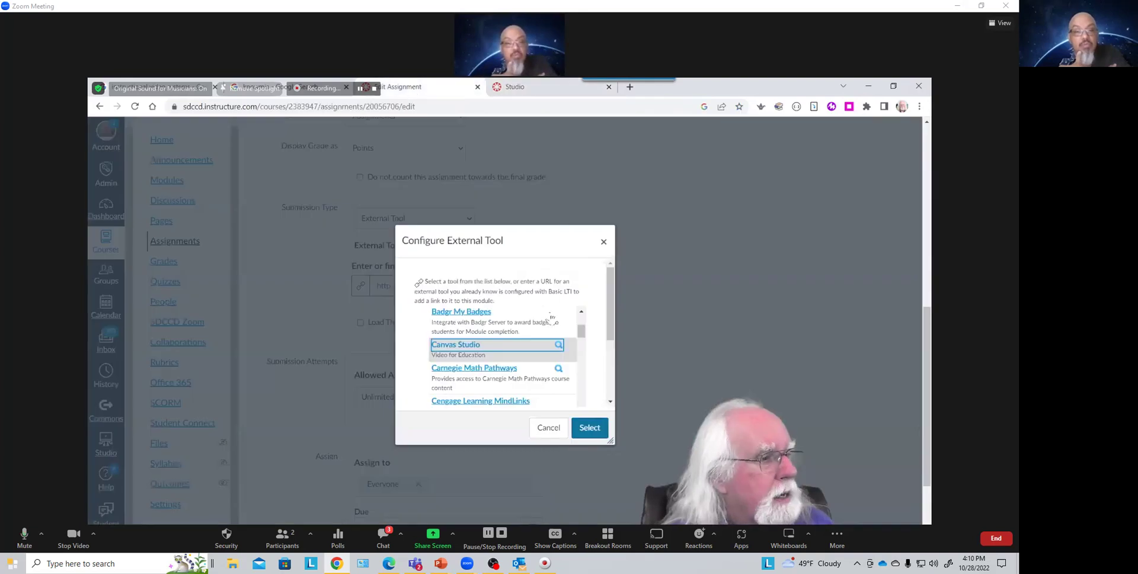
left_click(590, 428)
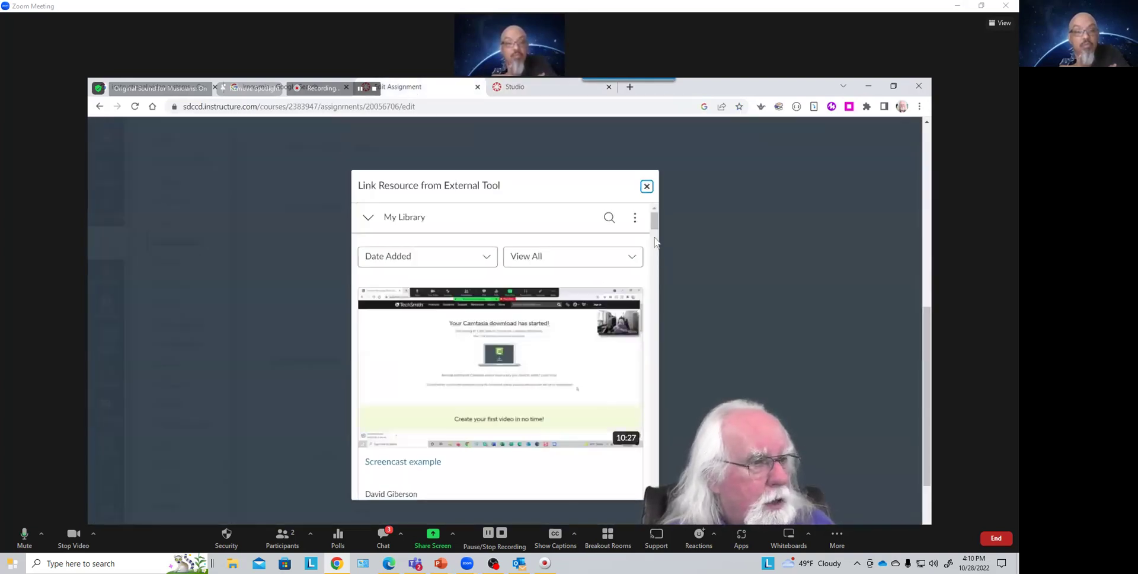
left_click_drag(652, 222, 552, 500)
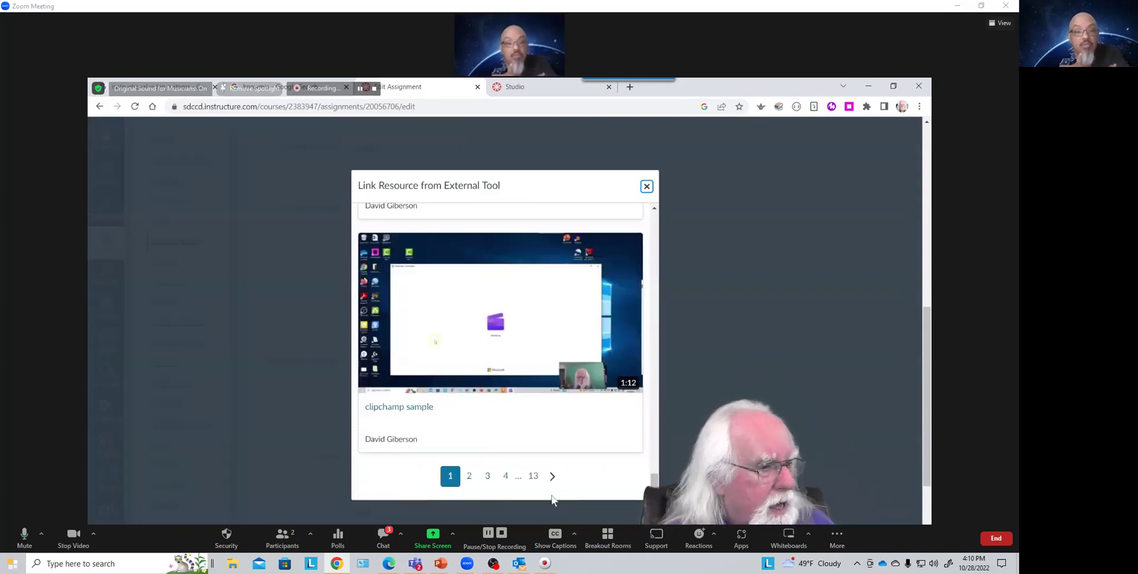
left_click(486, 476)
scroll(578, 388, "down", 7)
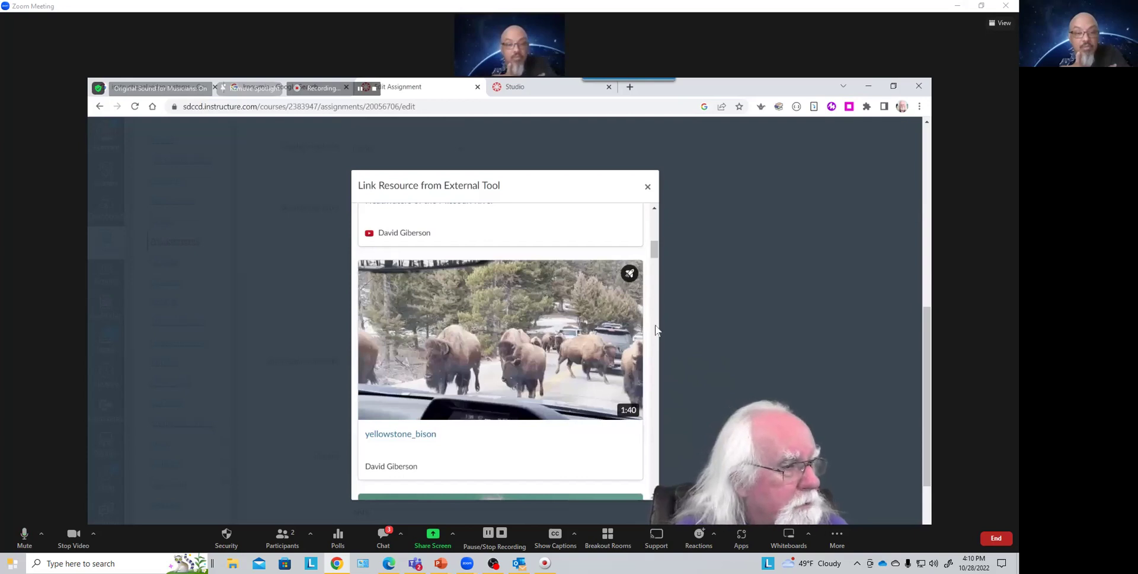
mouse_move(536, 338)
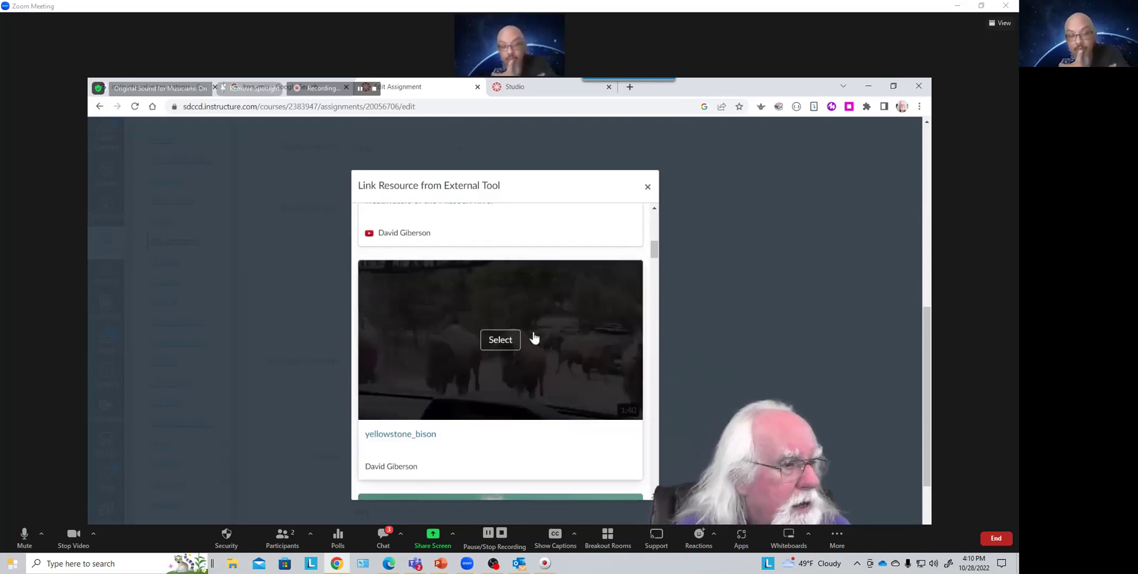
left_click(495, 347)
scroll(656, 372, "down", 1)
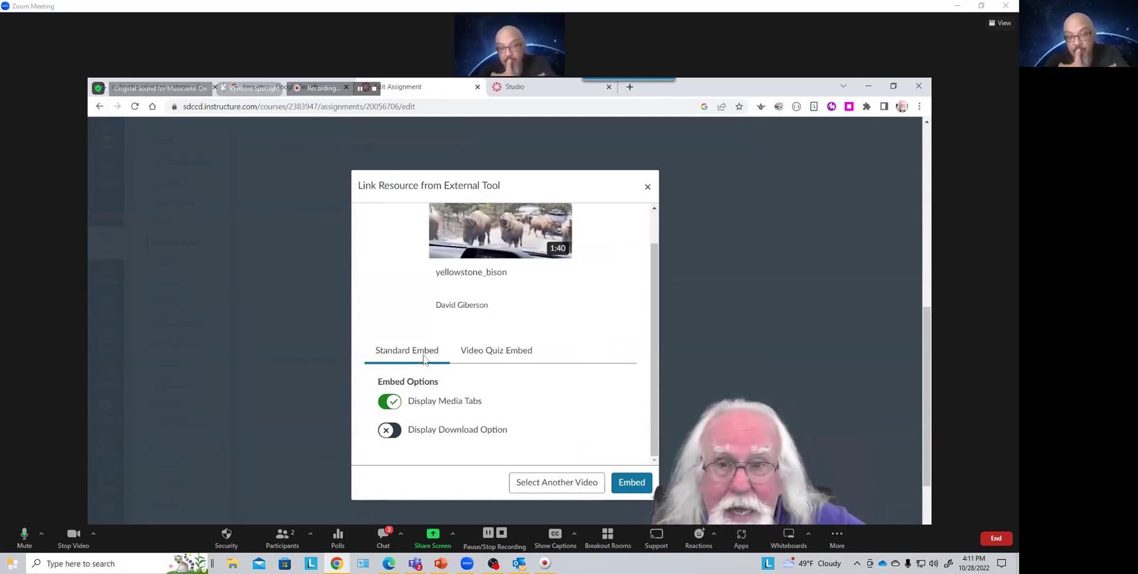
Step: Embed the video as a video quiz using Bison Video Quiz, and confirm Canvas Studio as the assignment's external tool
left_click(508, 354)
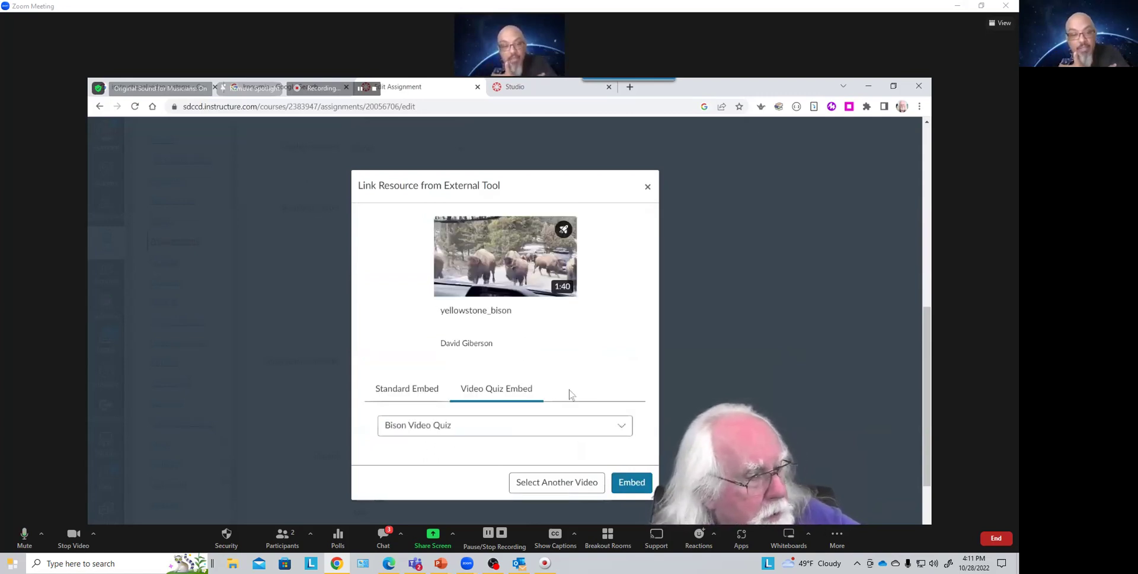
left_click(625, 430)
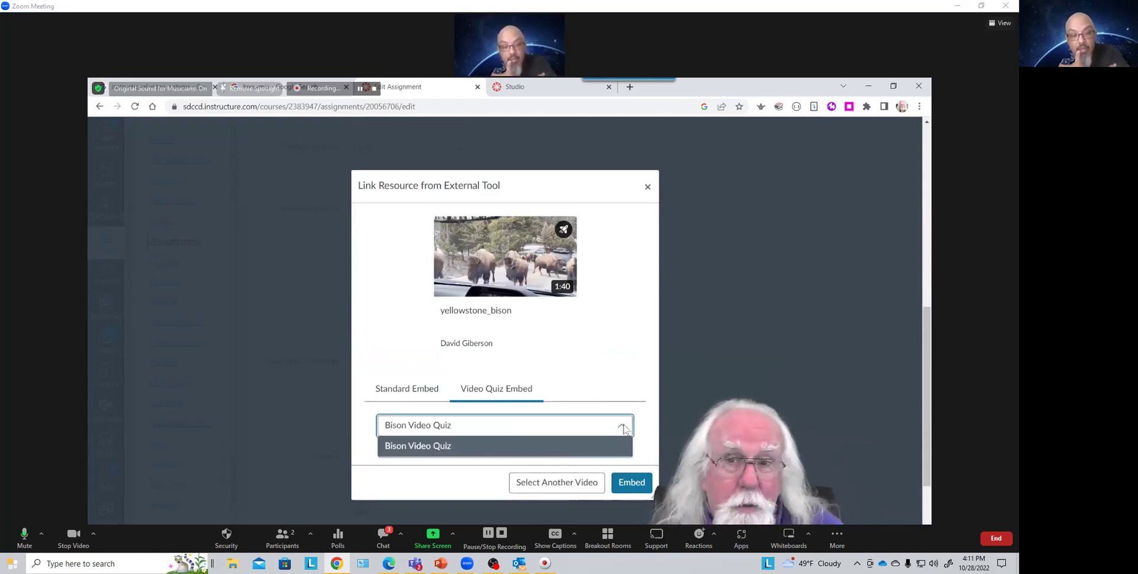
left_click(512, 446)
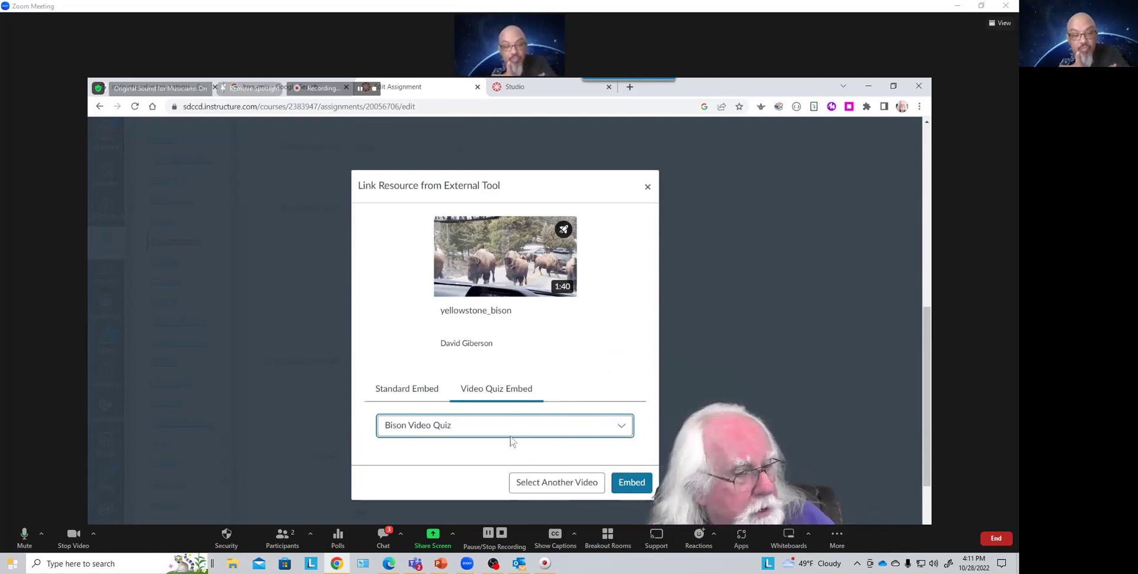
left_click(632, 482)
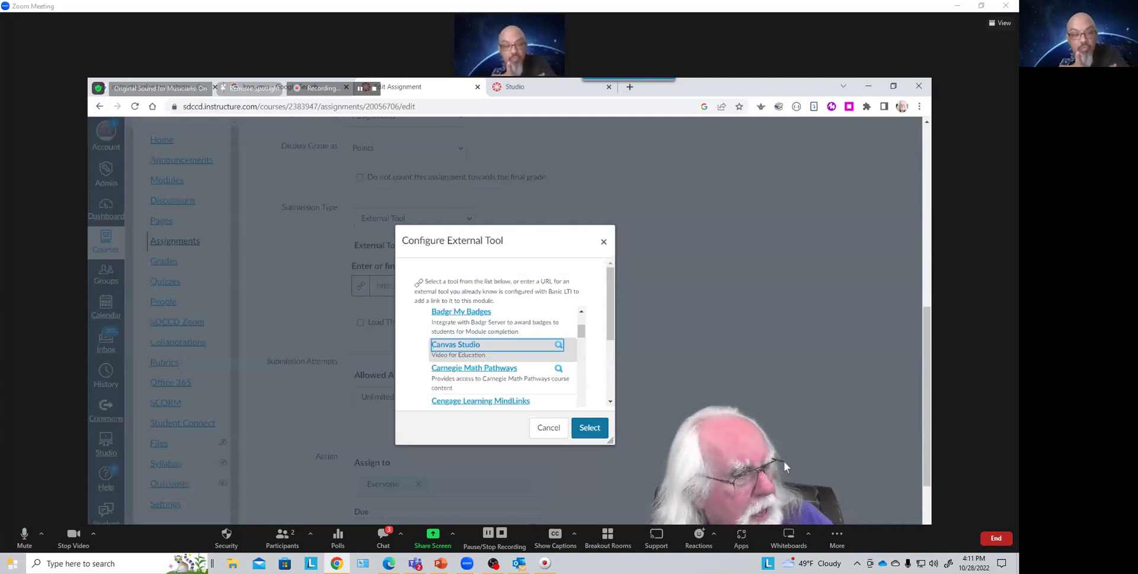
left_click(589, 427)
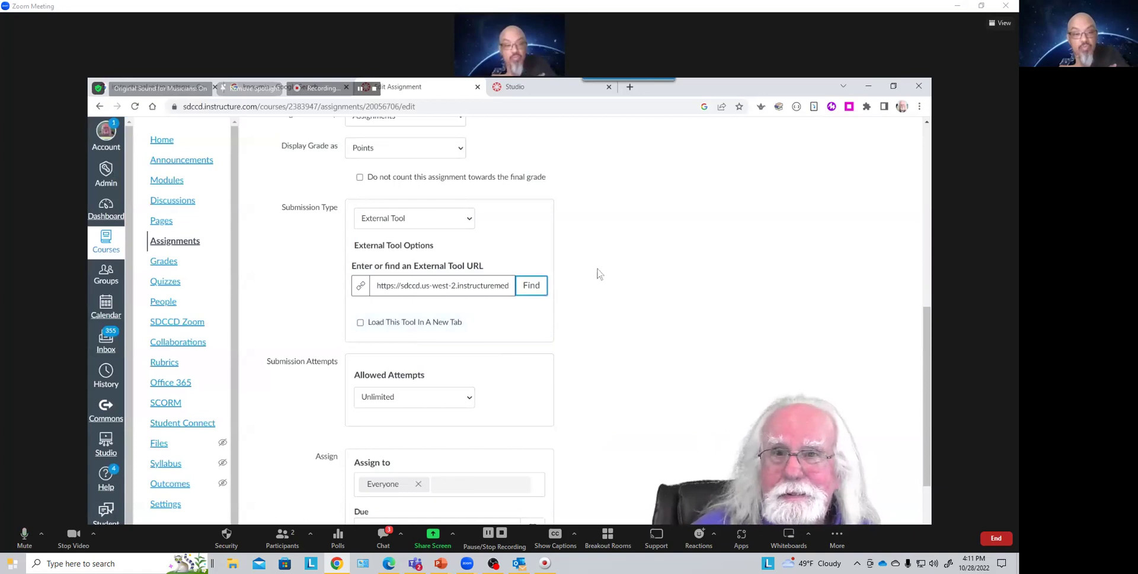
Step: Save the assignment and publish the CAnvas Studio Demo Page in the Canvas Studio Overview module
left_click(524, 290)
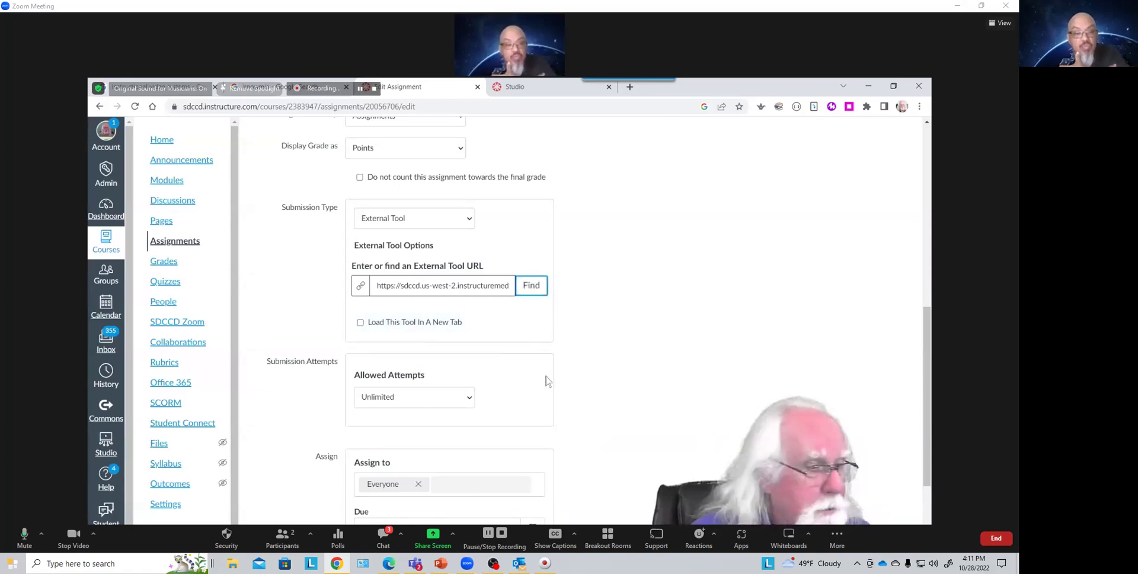
scroll(585, 368, "down", 2)
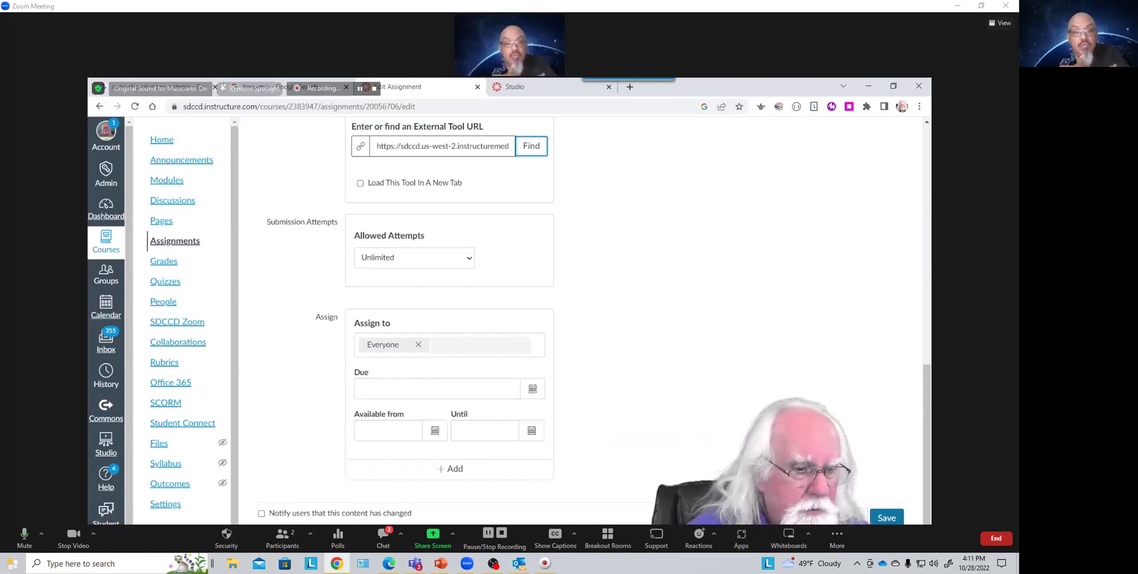
left_click(887, 518)
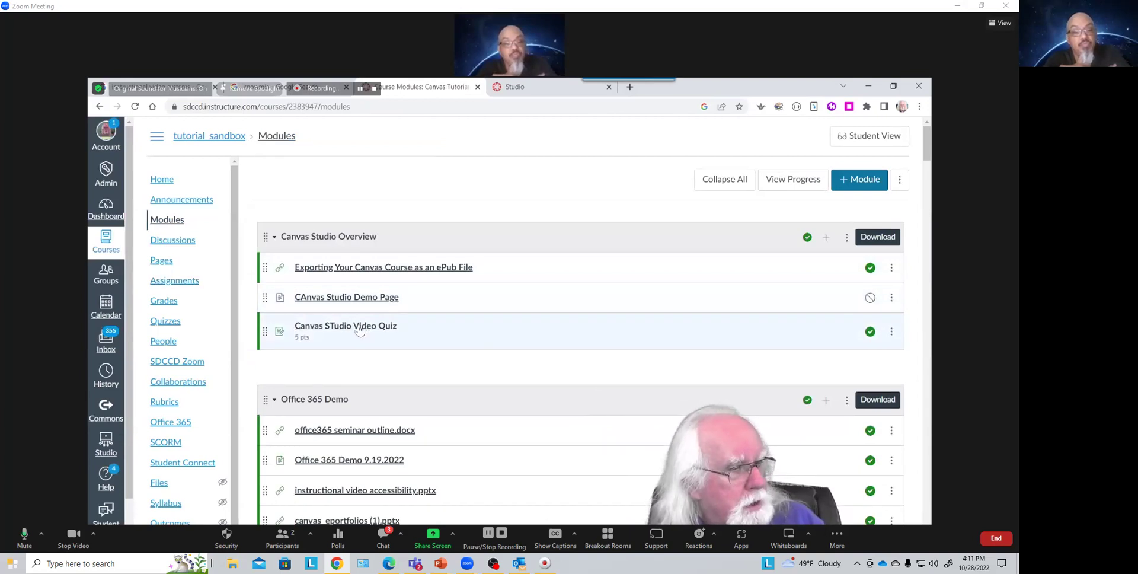
left_click(870, 298)
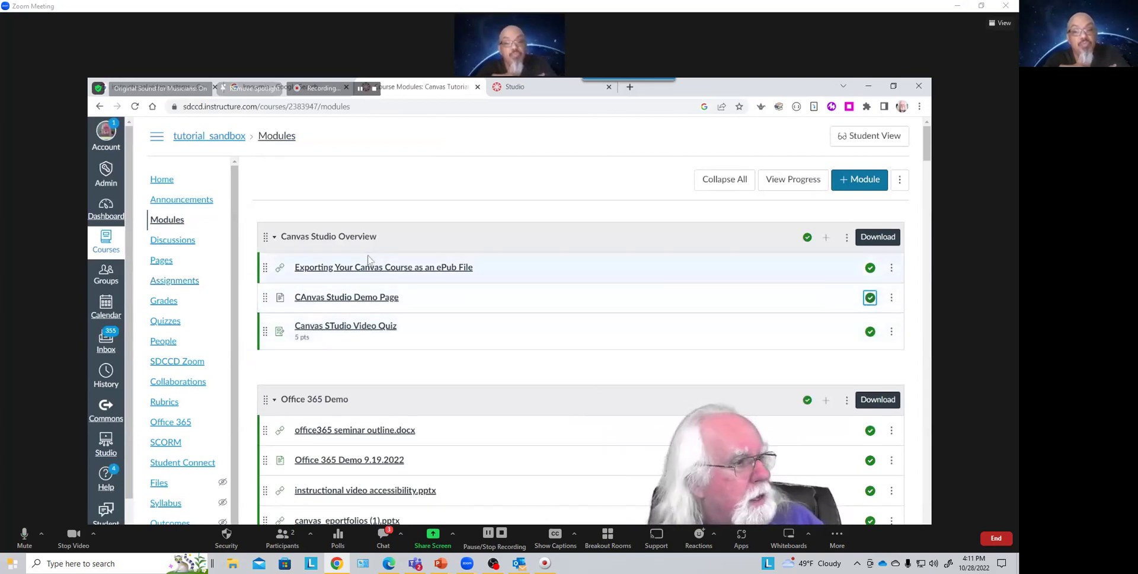
Step: Open the Canvas STudio Video Quiz, start Bison Video Quiz and answer the scientific name question with Bison bison
left_click(370, 329)
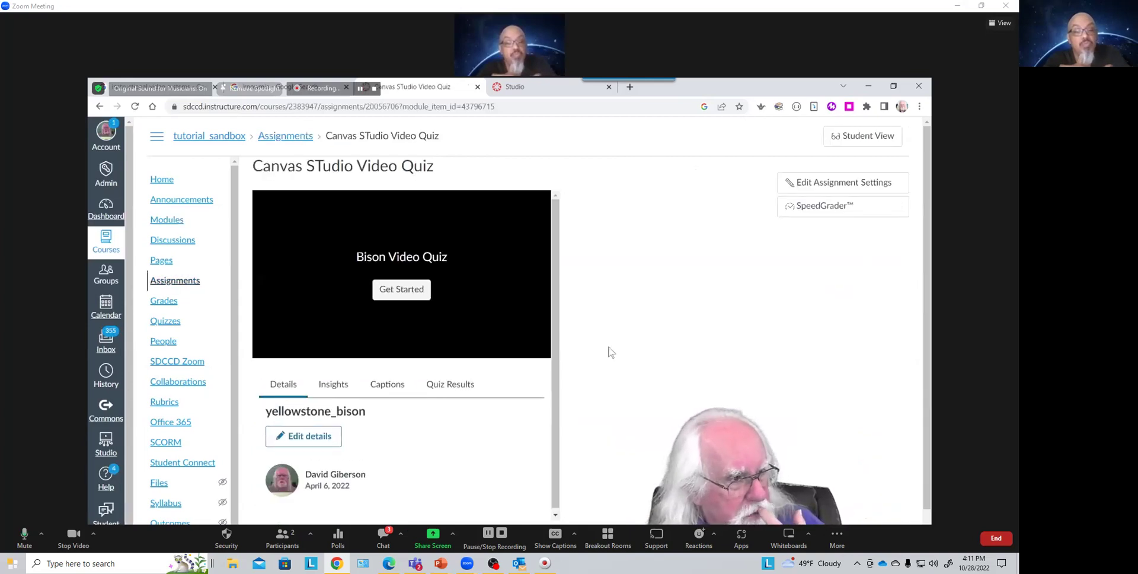
left_click(402, 290)
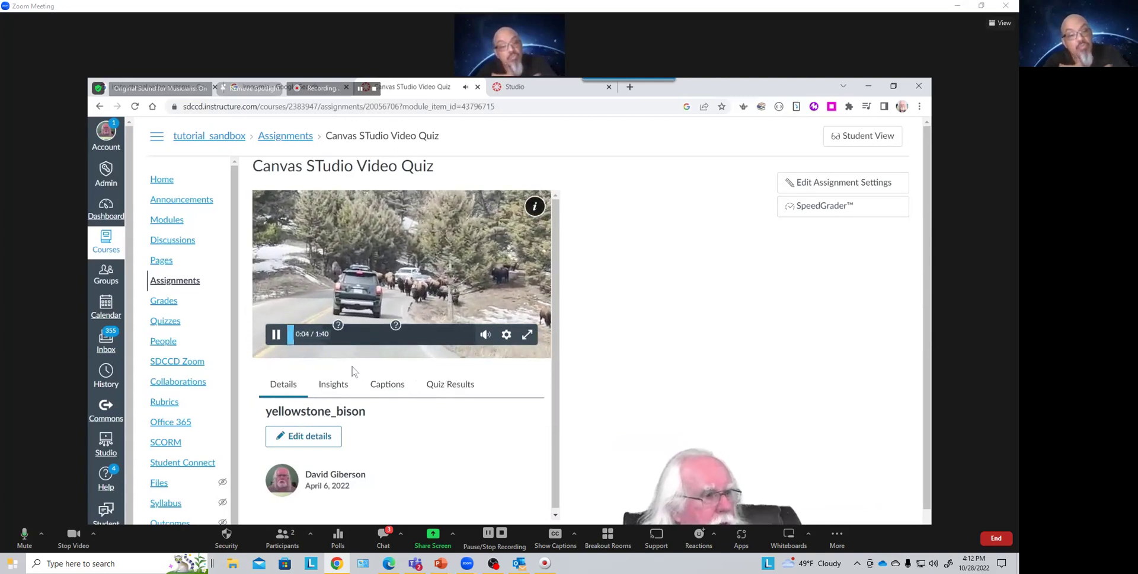
left_click(276, 336)
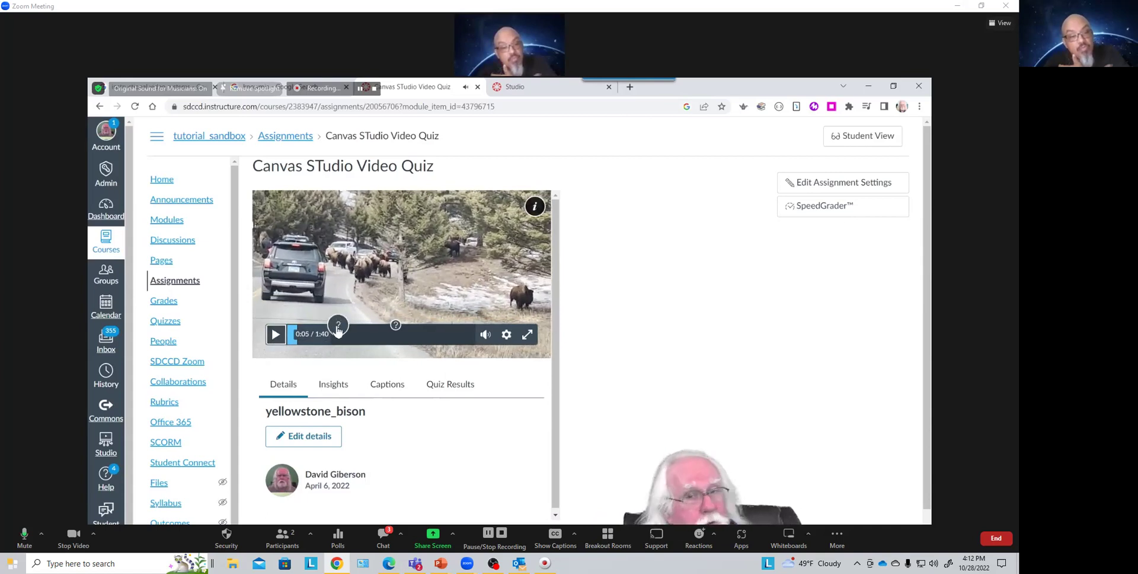
left_click(336, 329)
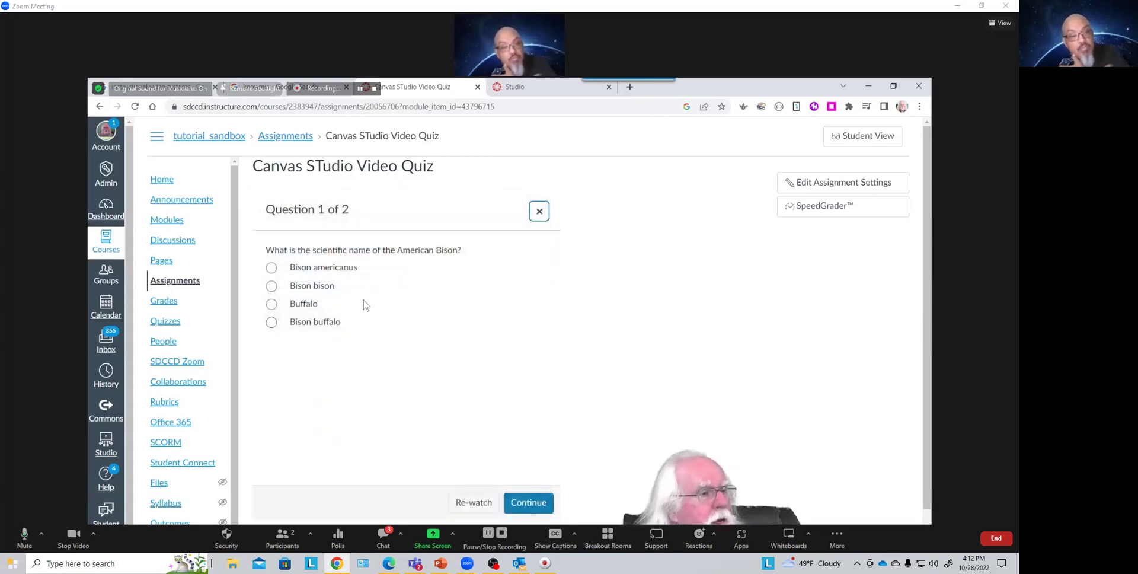
left_click(271, 286)
left_click(525, 501)
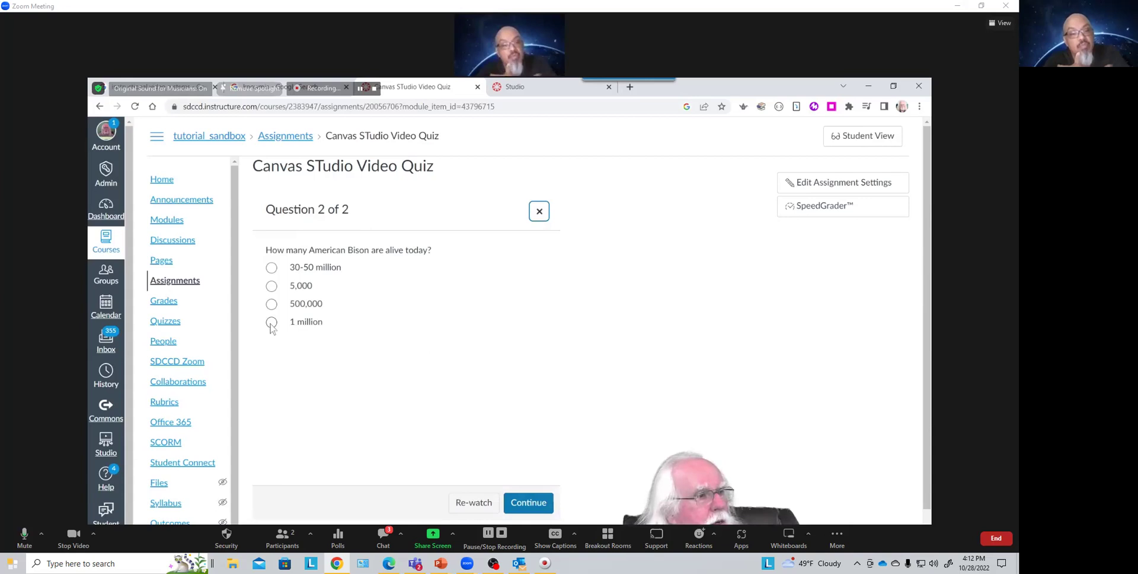
Step: Answer the living bison question with 500,000, skip to the end of the video and submit the quiz
left_click(271, 303)
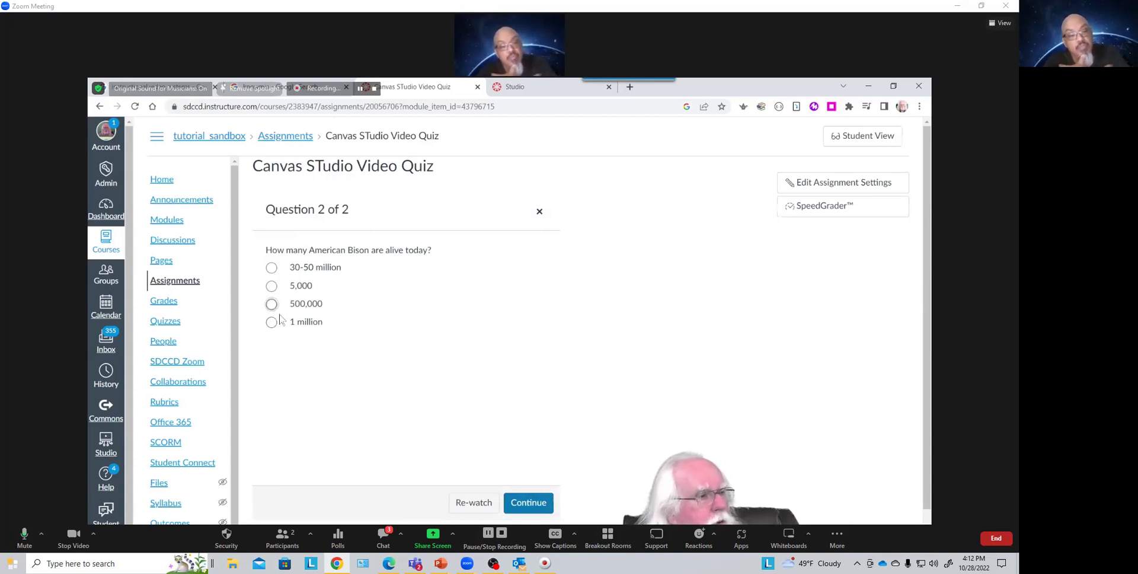
left_click(534, 504)
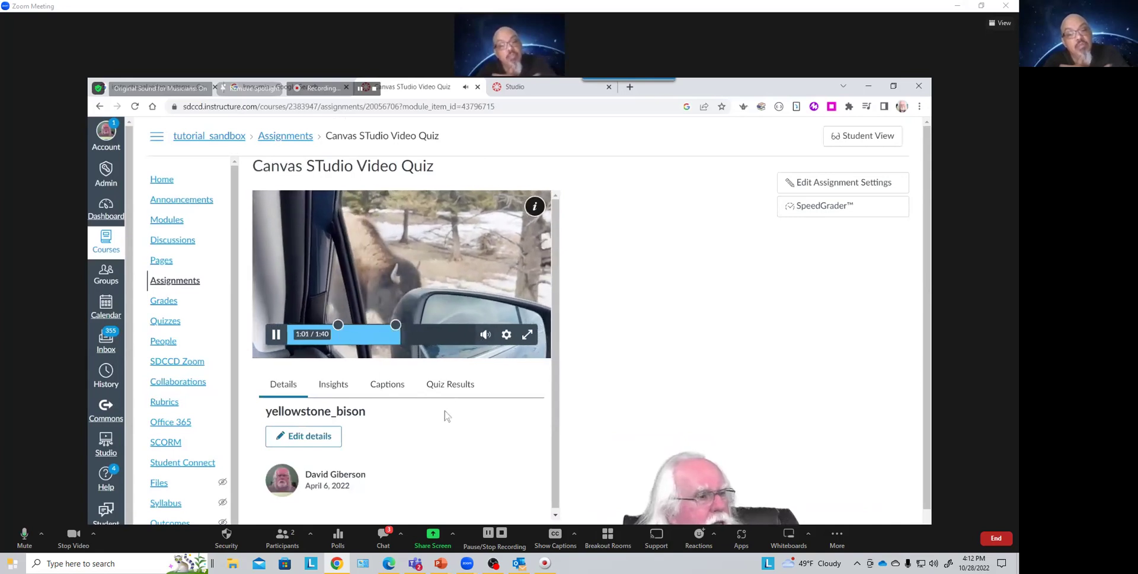
left_click(472, 338)
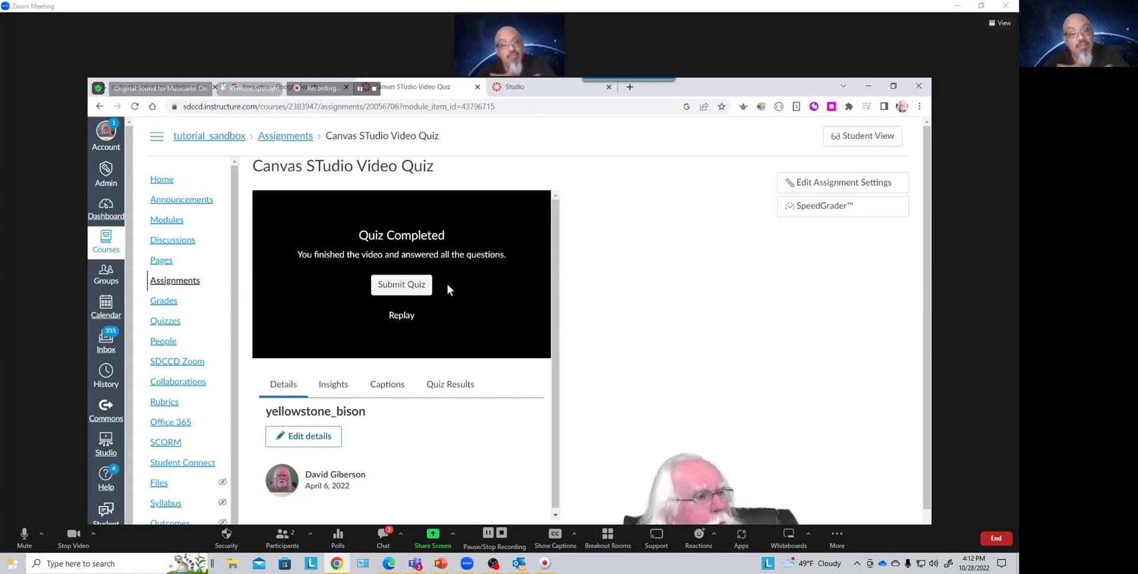
left_click(401, 285)
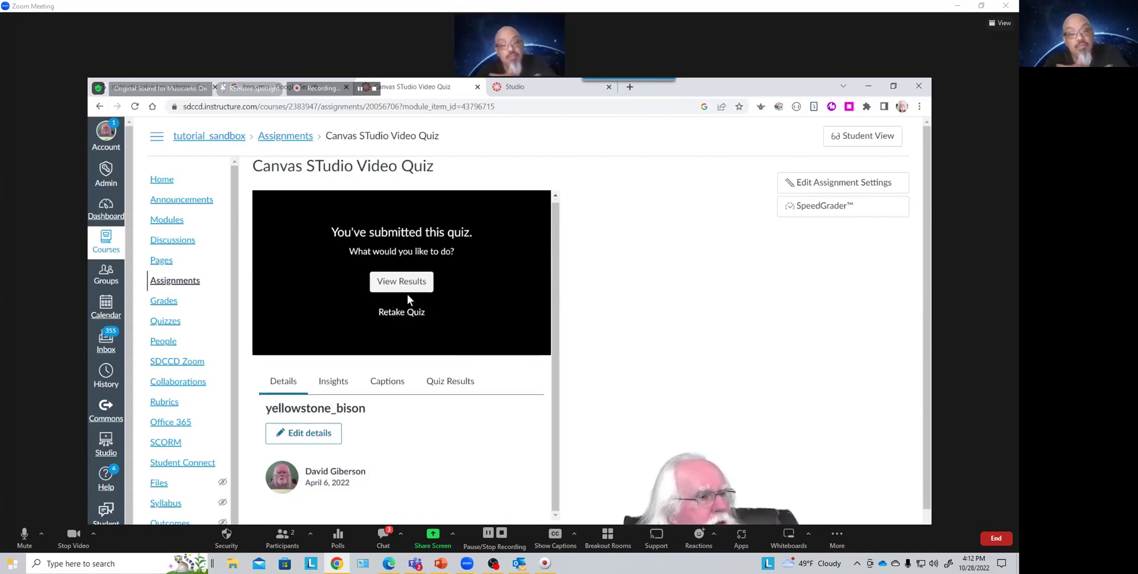
Step: View the quiz results, switch the report to Student Results and review the score and answers for the attempt
left_click(401, 282)
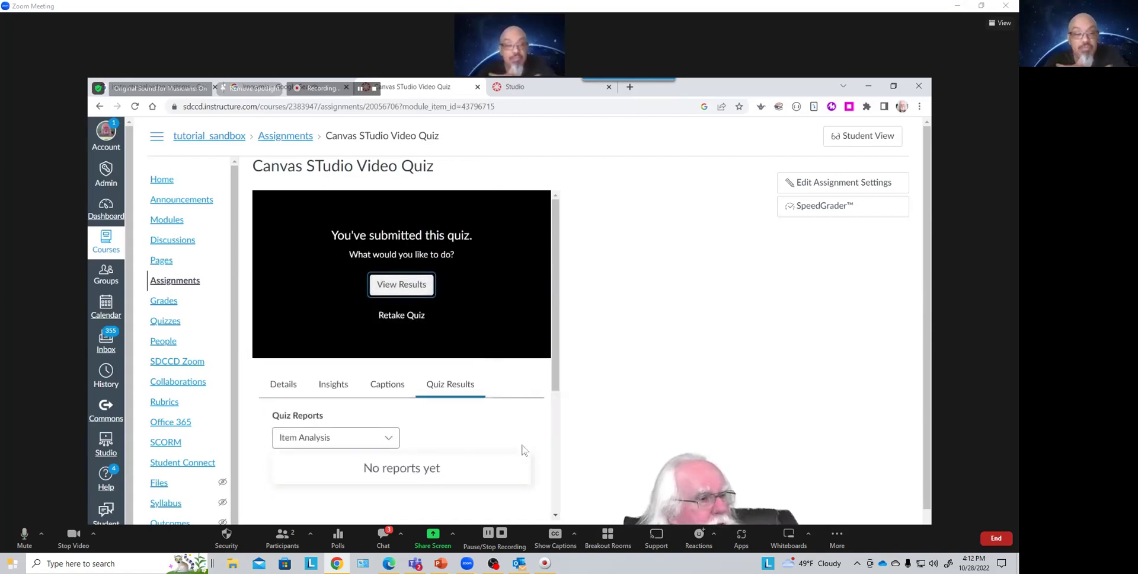
left_click(391, 439)
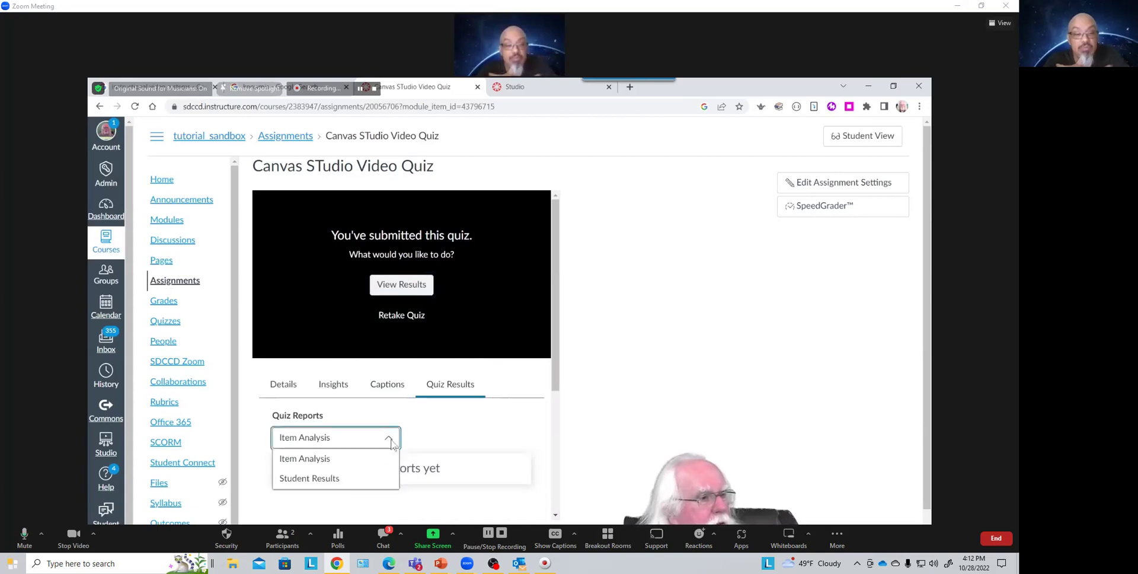
left_click(369, 481)
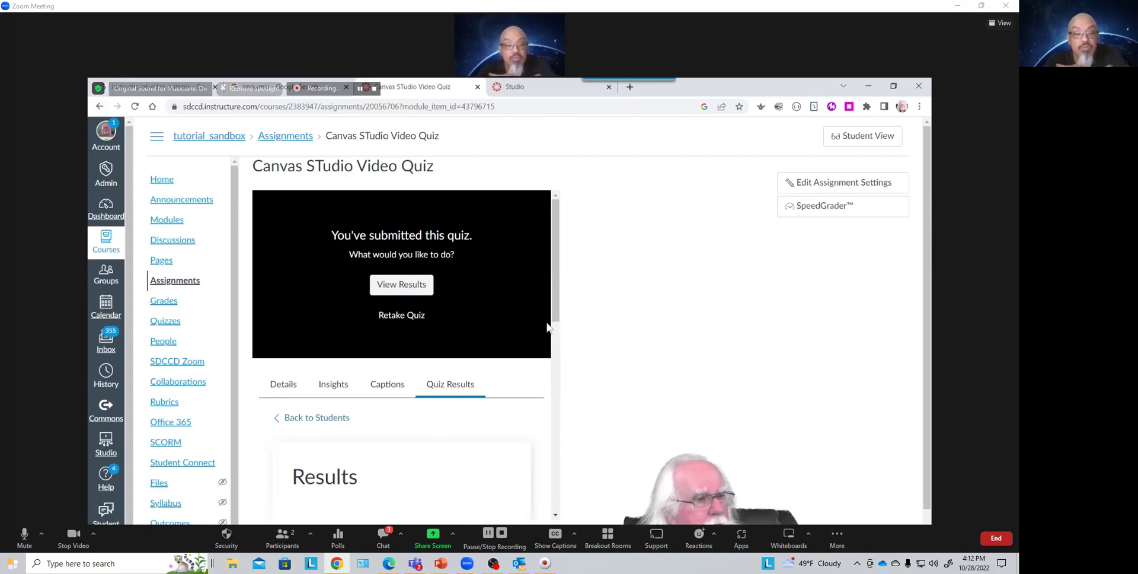
left_click_drag(555, 323, 549, 427)
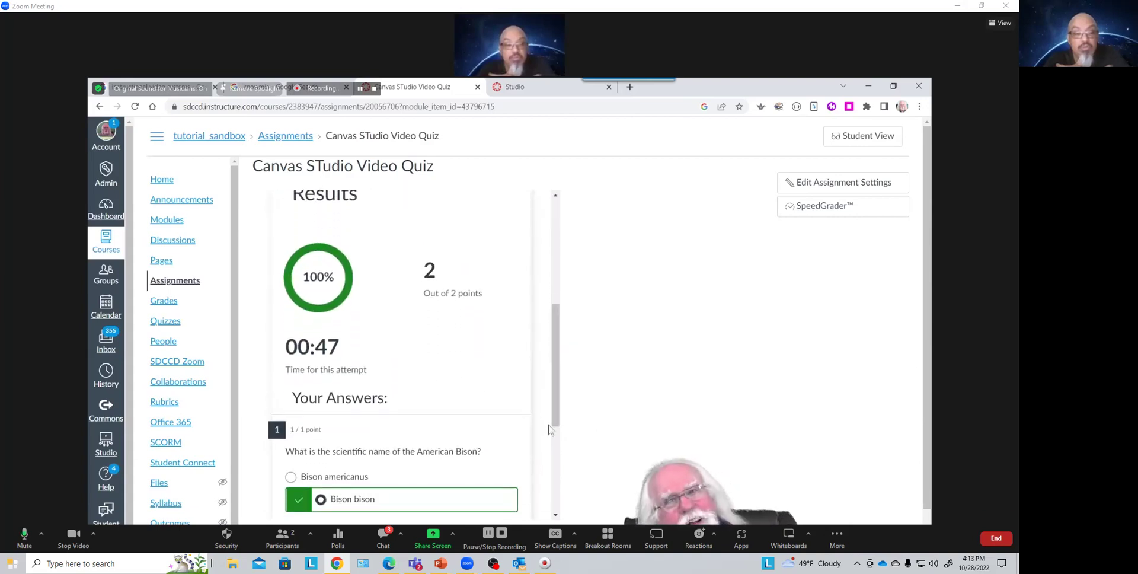
Step: Look over the rest of the quiz attempt's results and browse the course gradebook
mouse_move(548, 408)
left_mouse_down()
mouse_move(551, 505)
mouse_move(543, 293)
mouse_move(549, 409)
left_mouse_up()
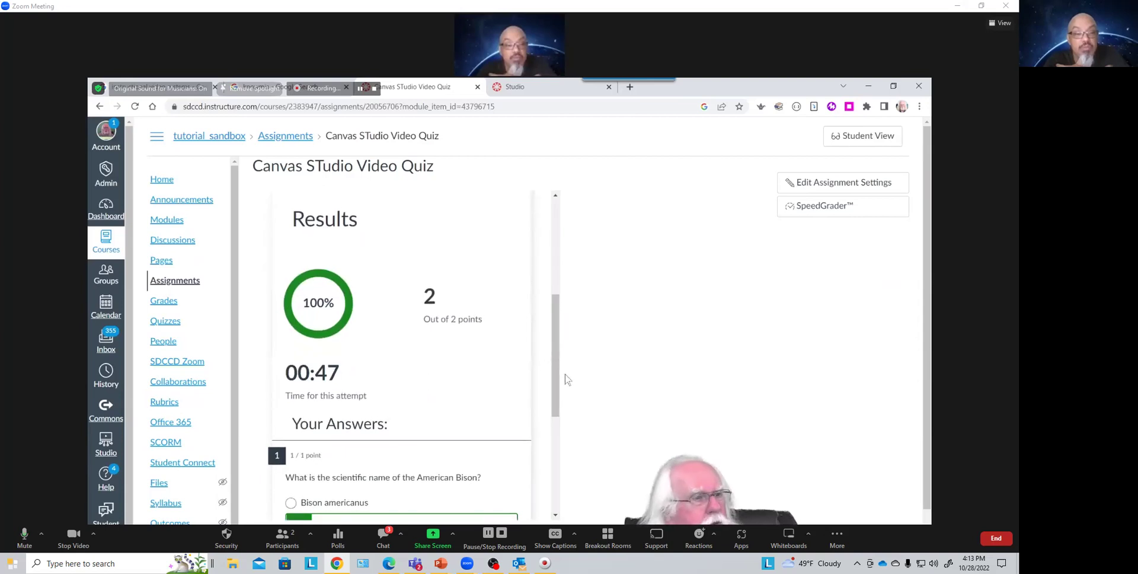
scroll(551, 402, "down", 2)
left_click_drag(551, 402, 554, 282)
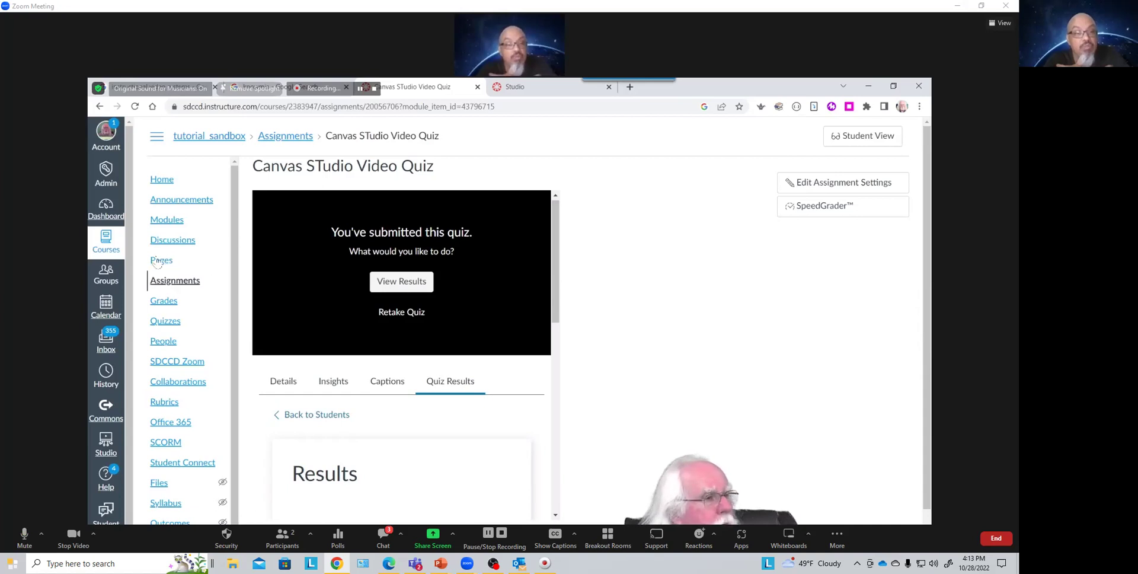
left_click(169, 304)
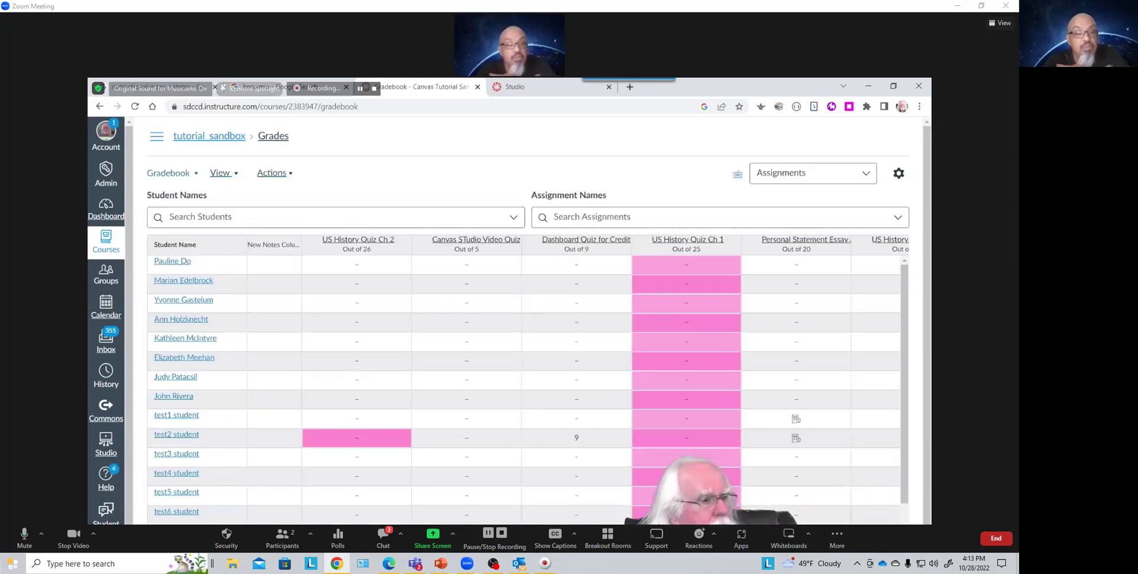
scroll(601, 379, "right", 15)
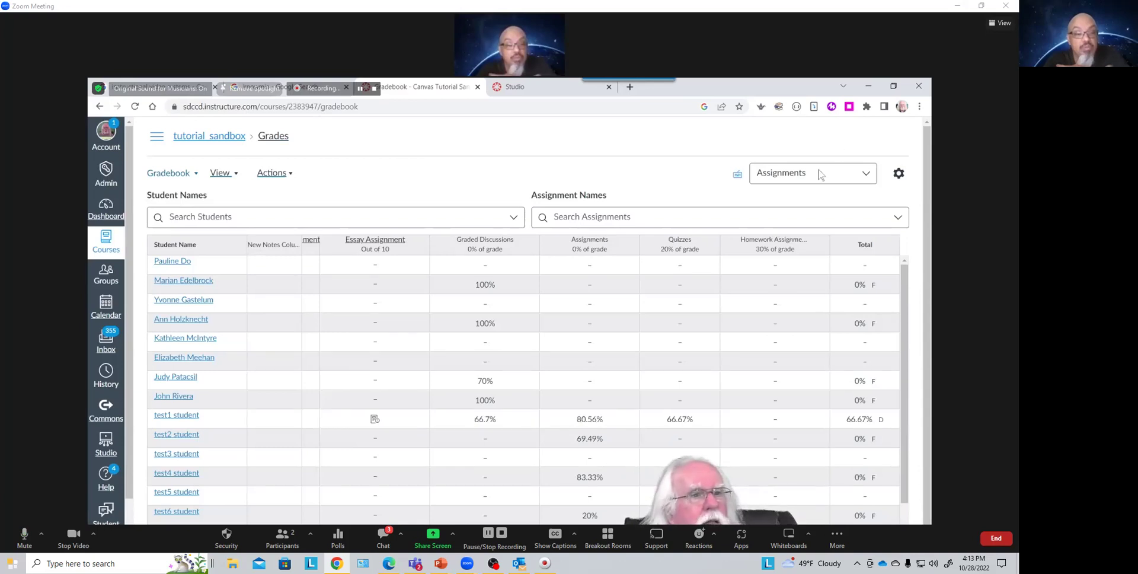
Step: Filter the gradebook to the Canvas STudio Video Quiz assignment and look through the students' scores
left_click(593, 217)
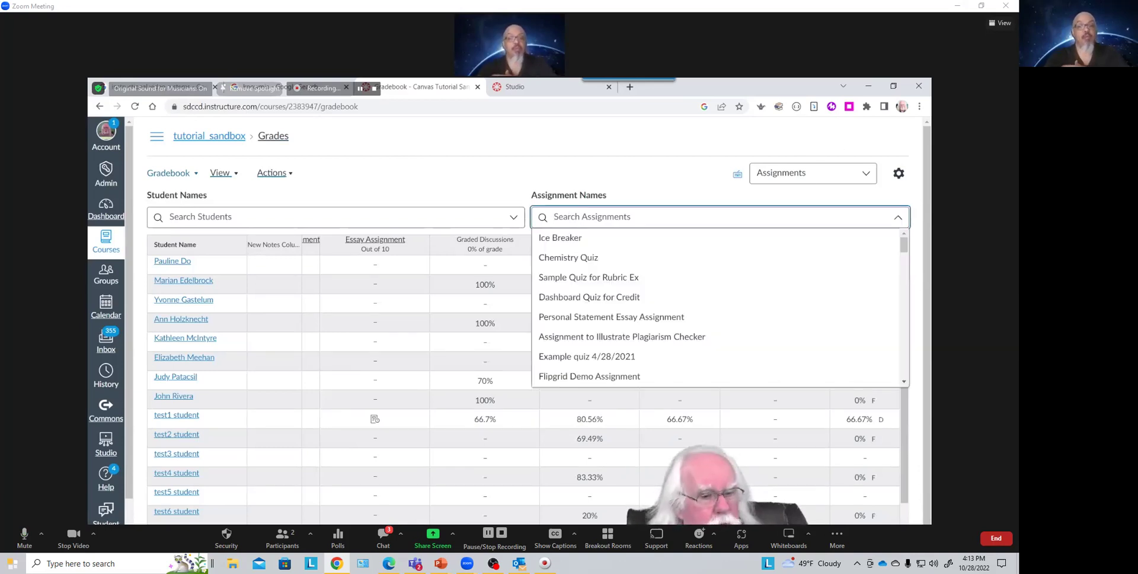
type("canvas")
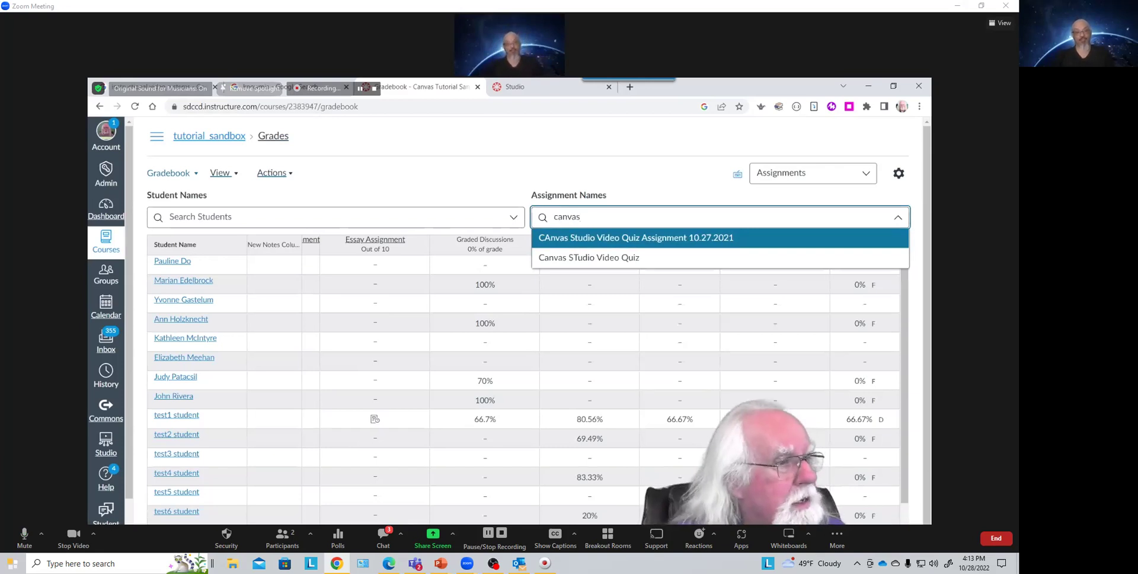
left_click(574, 260)
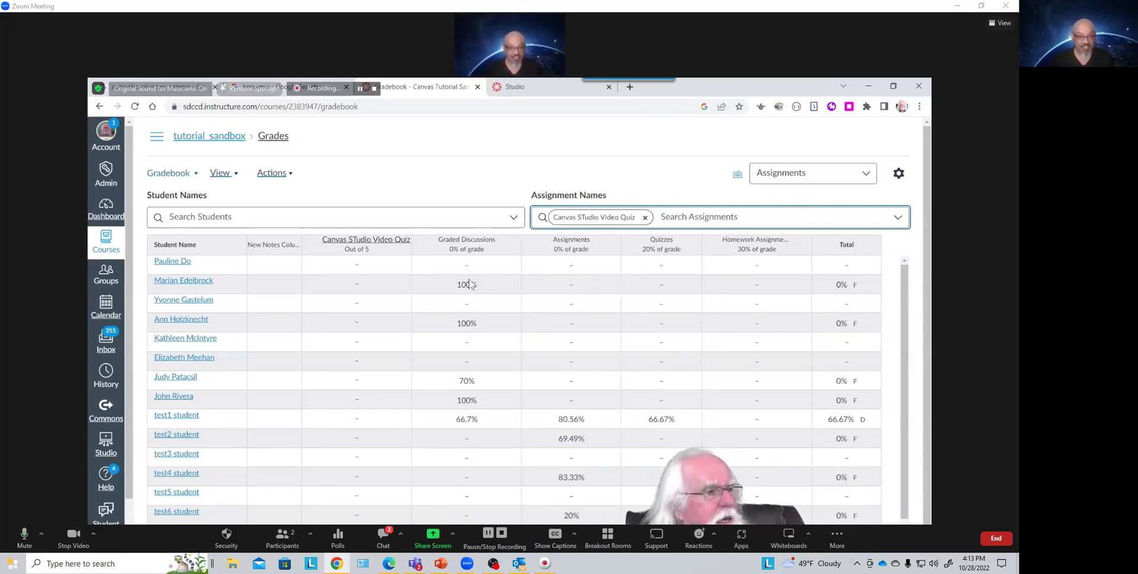
scroll(905, 332, "down", 1)
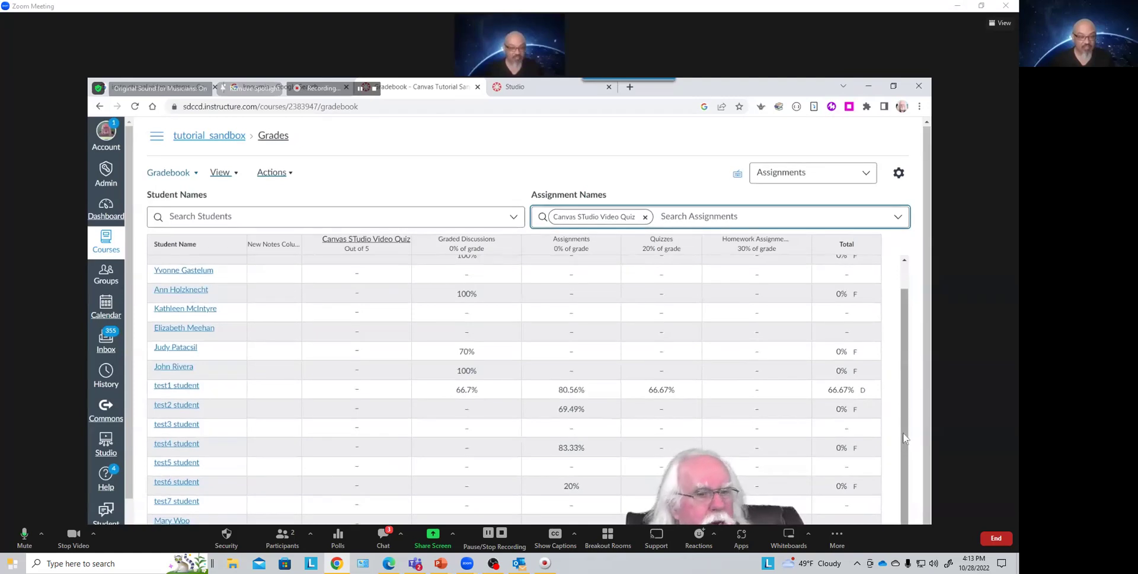
scroll(910, 339, "up", 1)
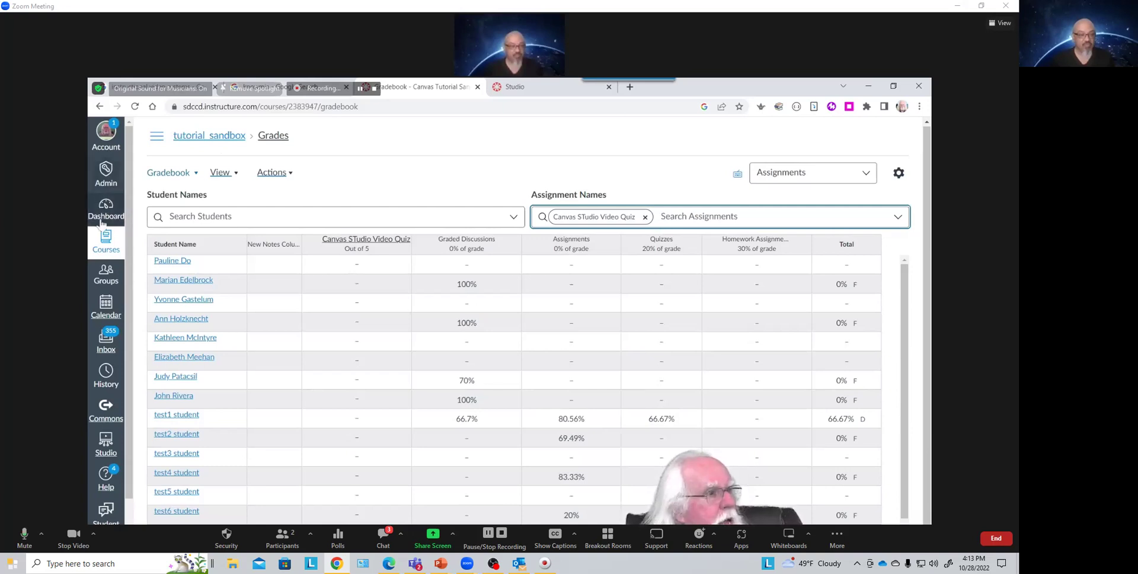
Step: Show the course navigation and reopen the Canvas STudio Video Quiz in the Canvas Studio Overview module
left_click(110, 140)
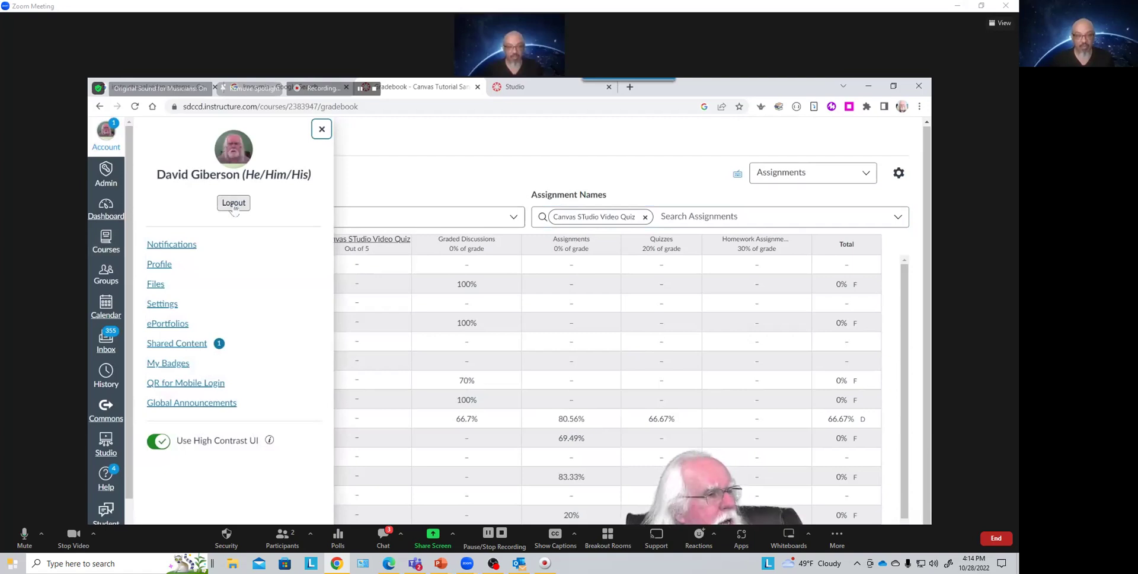
left_click(321, 129)
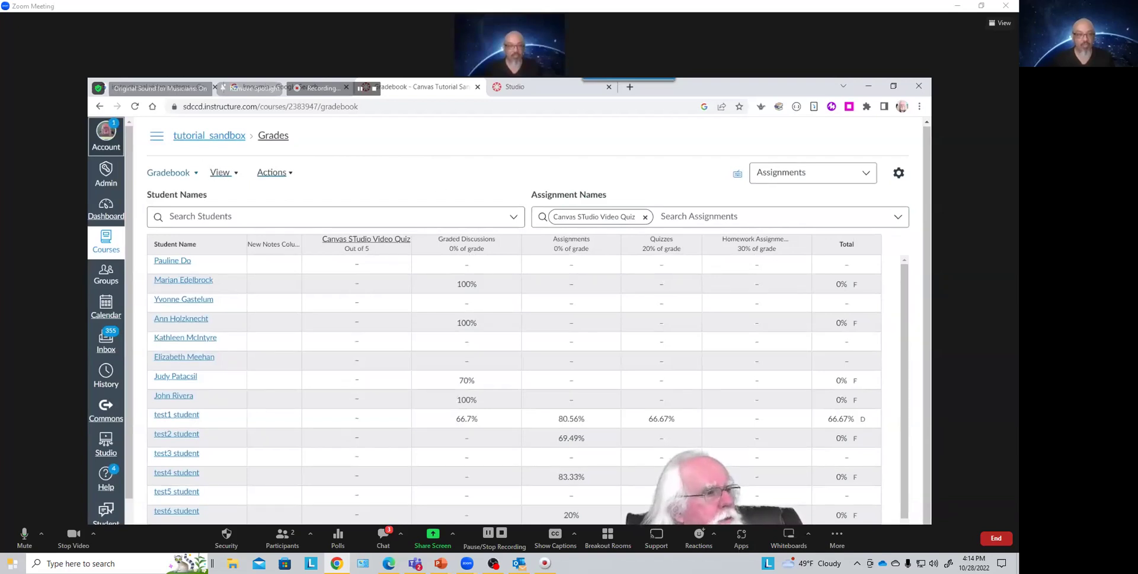
left_click(157, 140)
left_click(170, 220)
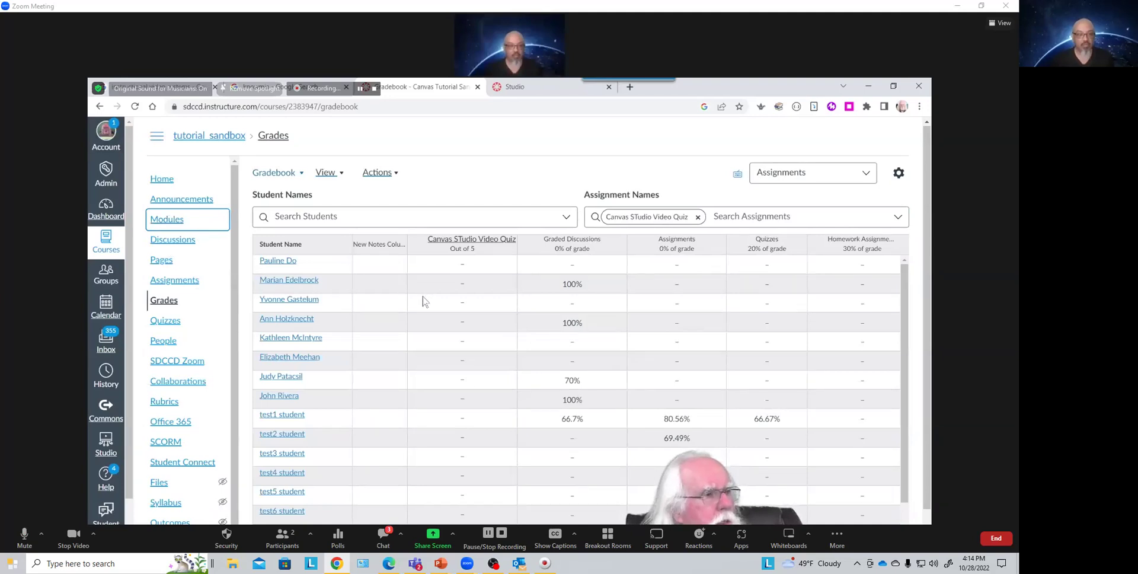
left_click(178, 220)
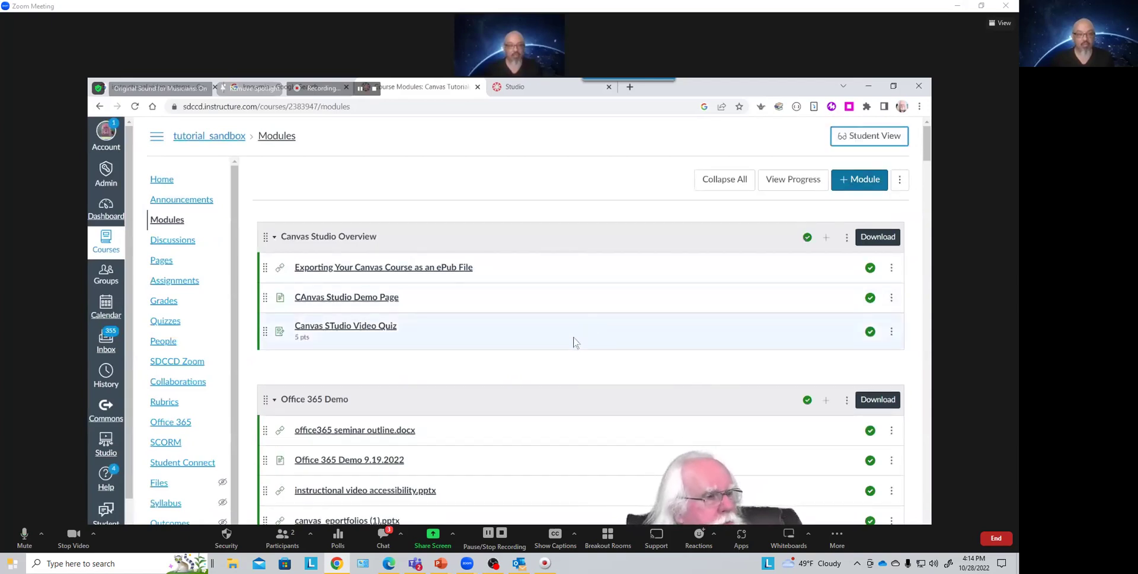
left_click(350, 326)
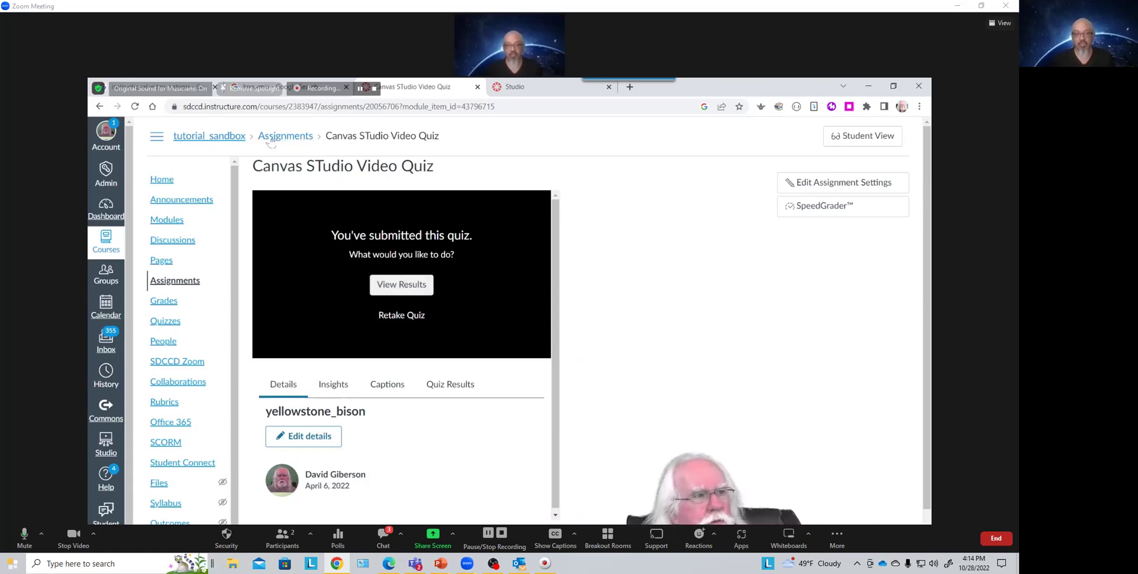
Step: Log out of the instructor account and log in with the student test account's saved user ID and password
left_click(108, 136)
left_click(233, 202)
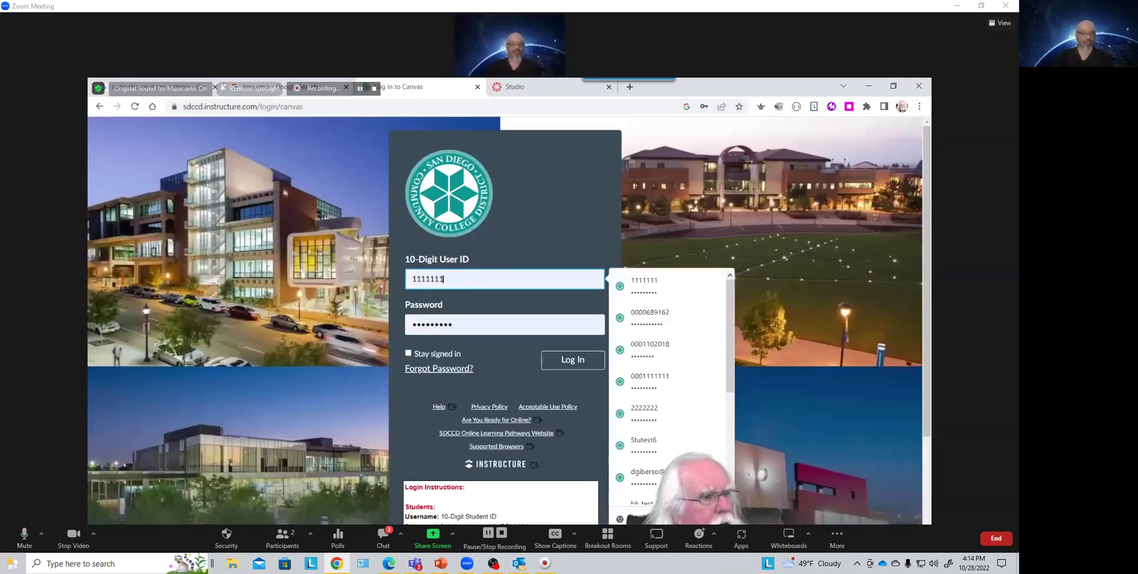
scroll(722, 379, "down", 3)
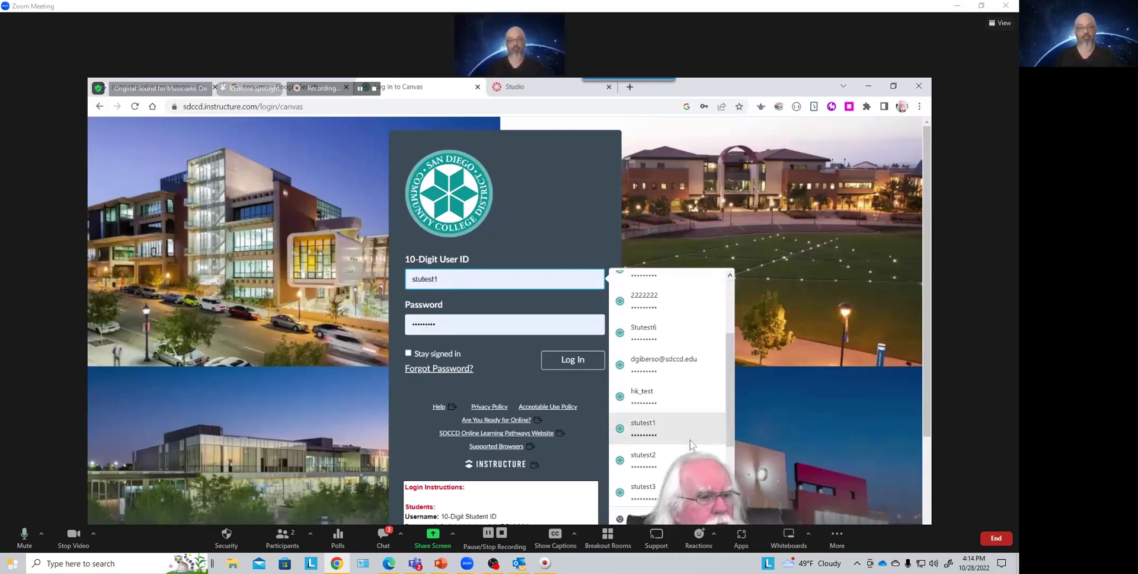
left_click(698, 445)
left_click(572, 363)
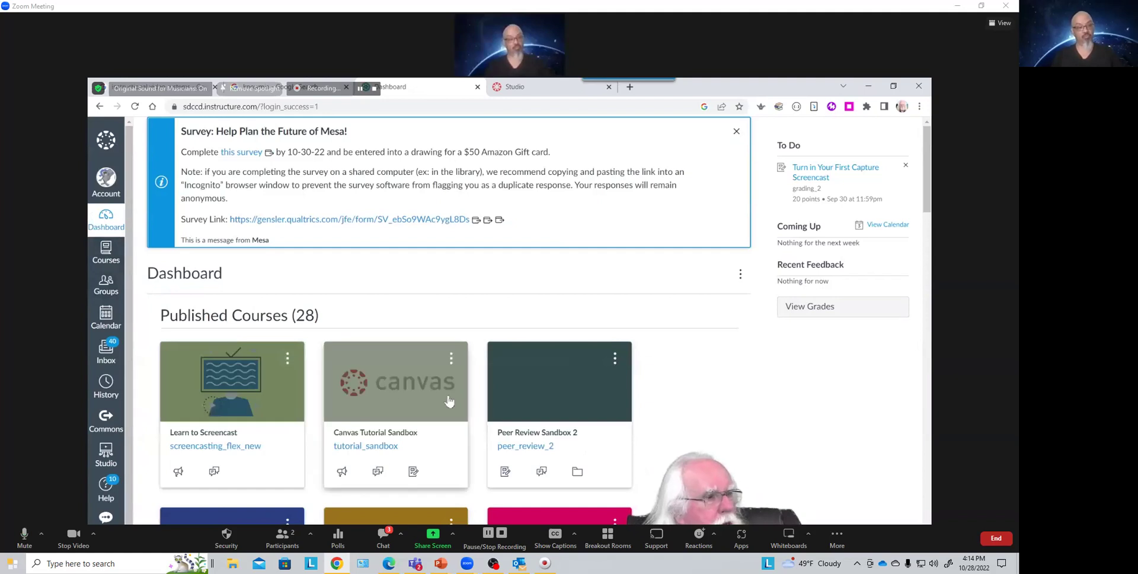
Step: Open the Canvas STudio Video Quiz in the Canvas Tutorial Sandbox course and start Bison Video Quiz
left_click(396, 403)
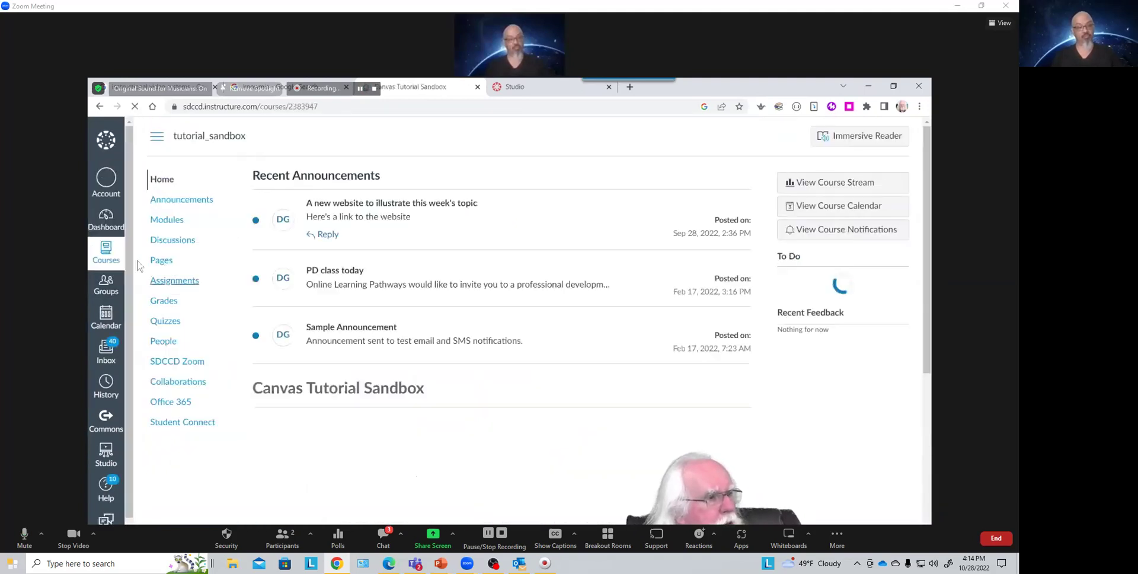
left_click(169, 222)
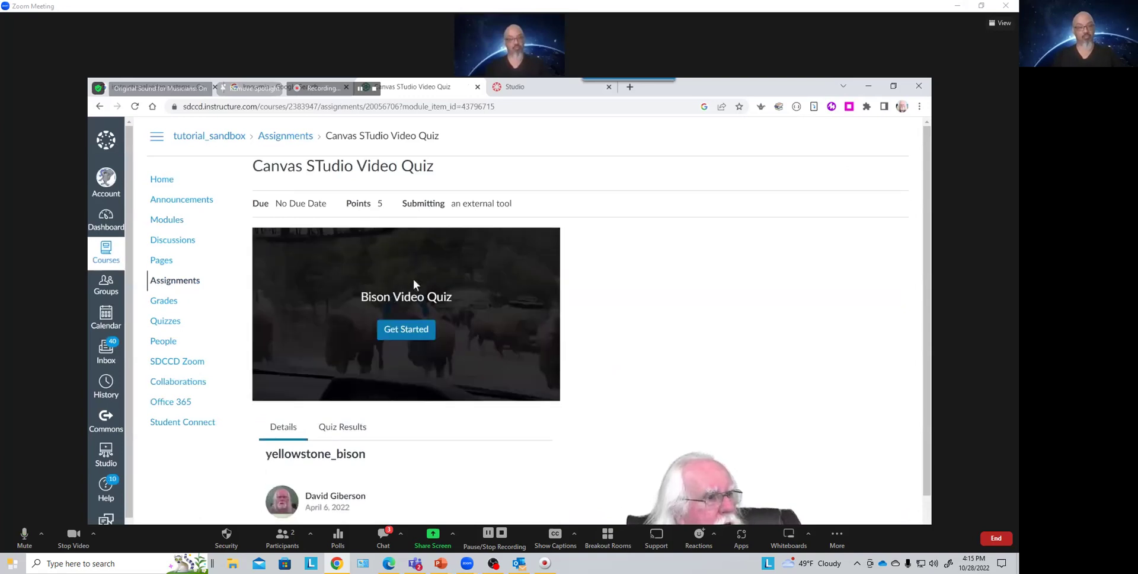
left_click(406, 333)
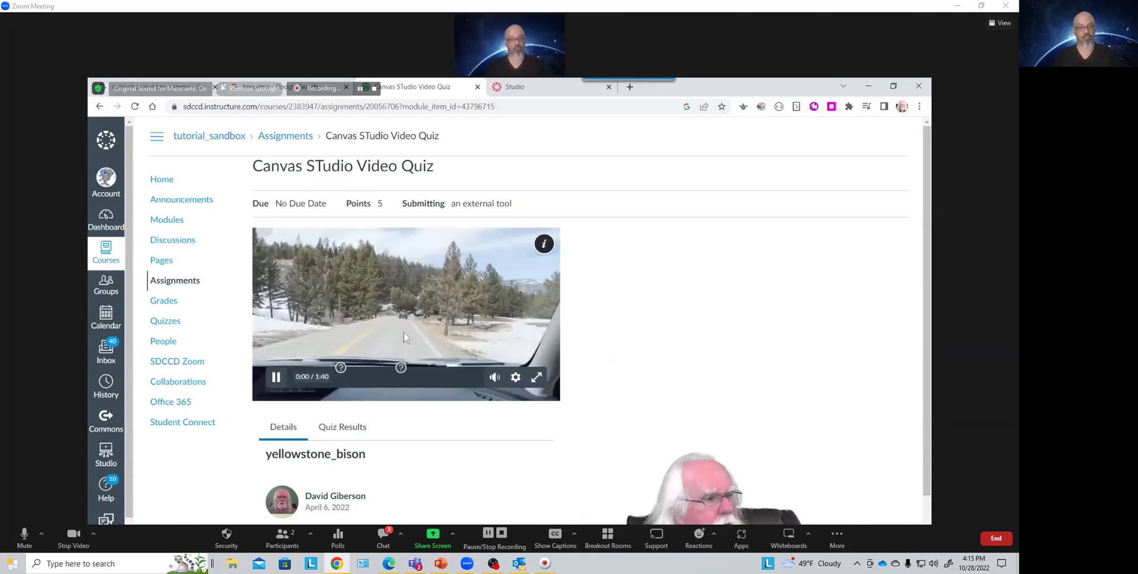
Step: Answer the scientific name question with Bison bison and the living bison question with 30-50 million, and submit the quiz
left_click(341, 368)
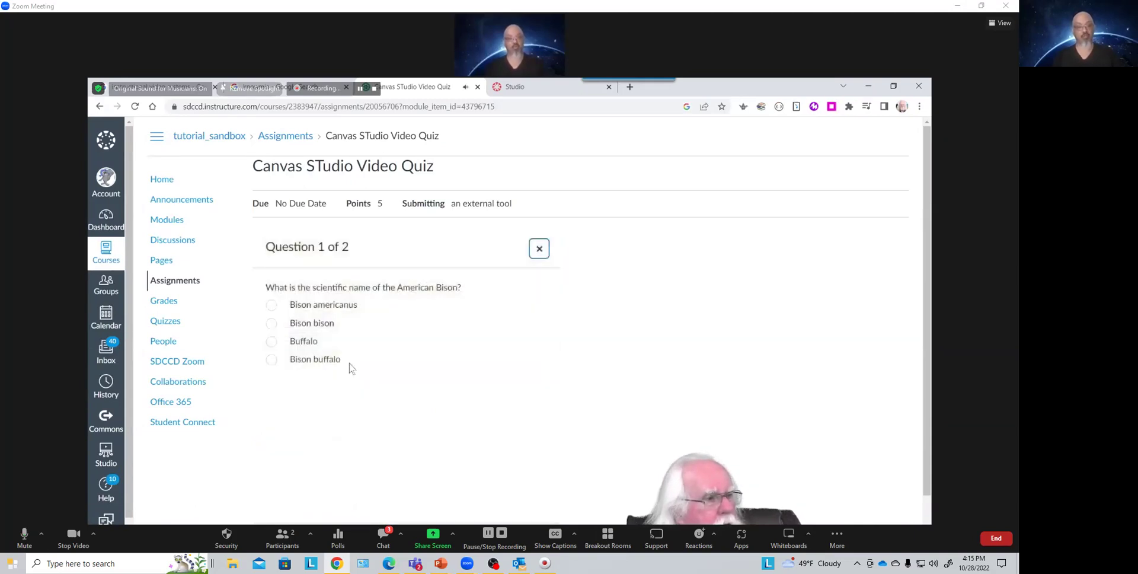
left_click(271, 323)
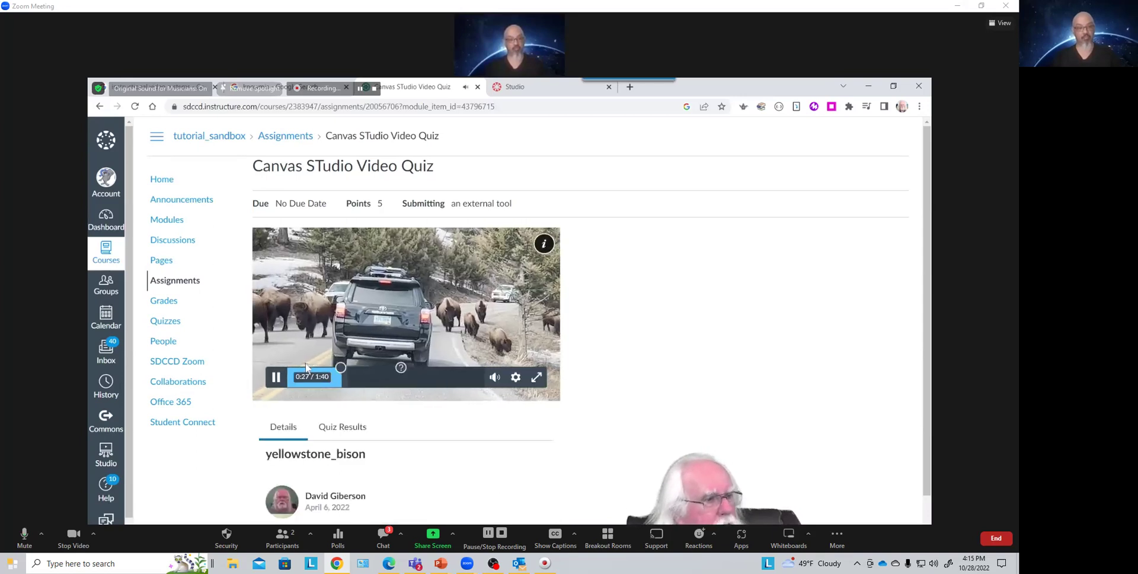
left_click(401, 368)
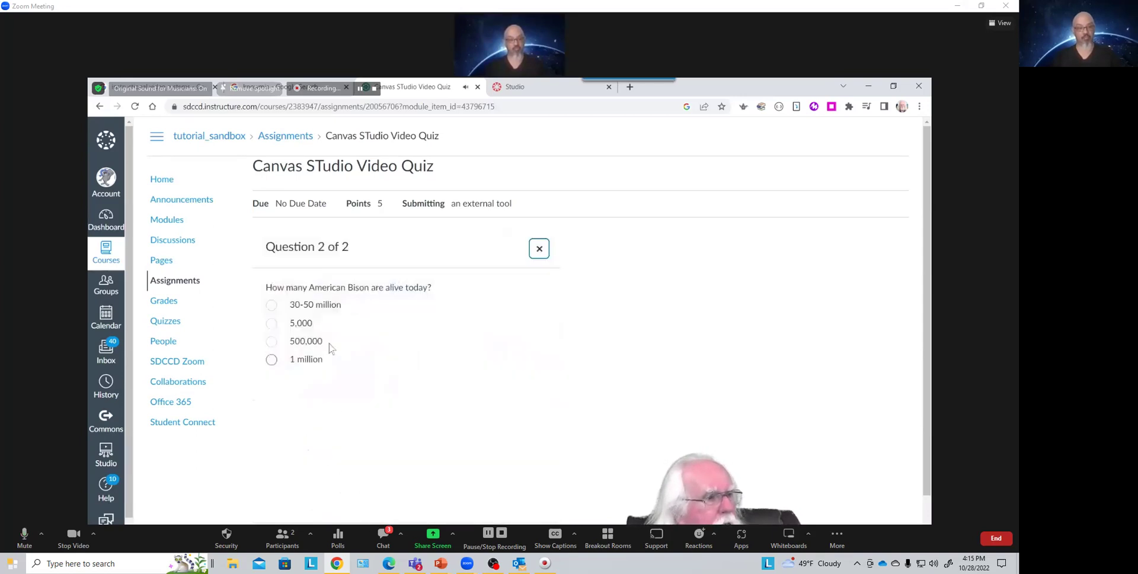
left_click(271, 305)
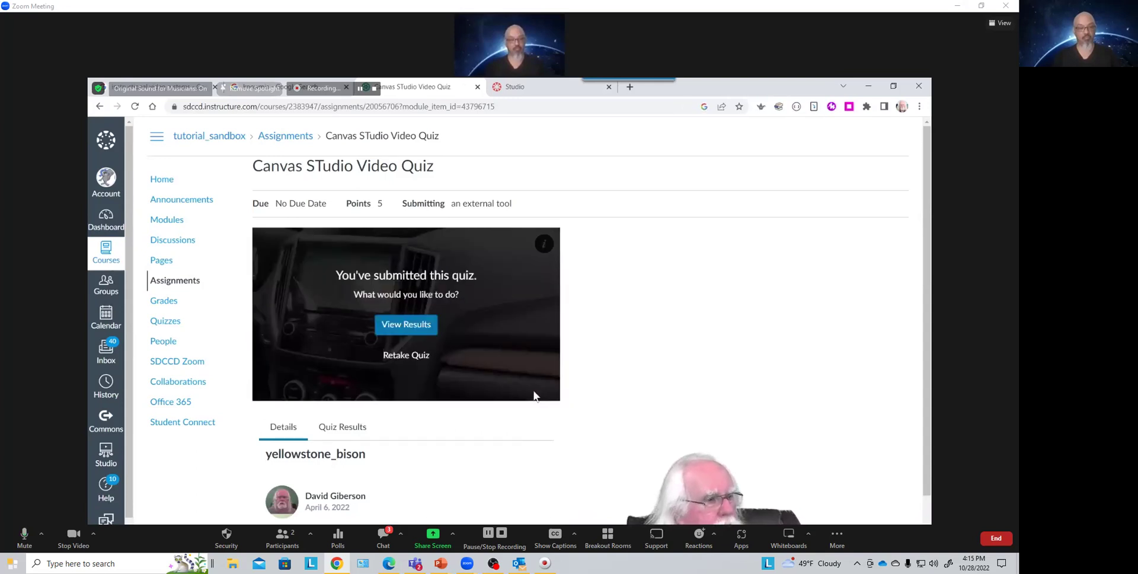
Step: View the student's quiz results and review the score and answers
left_click(421, 327)
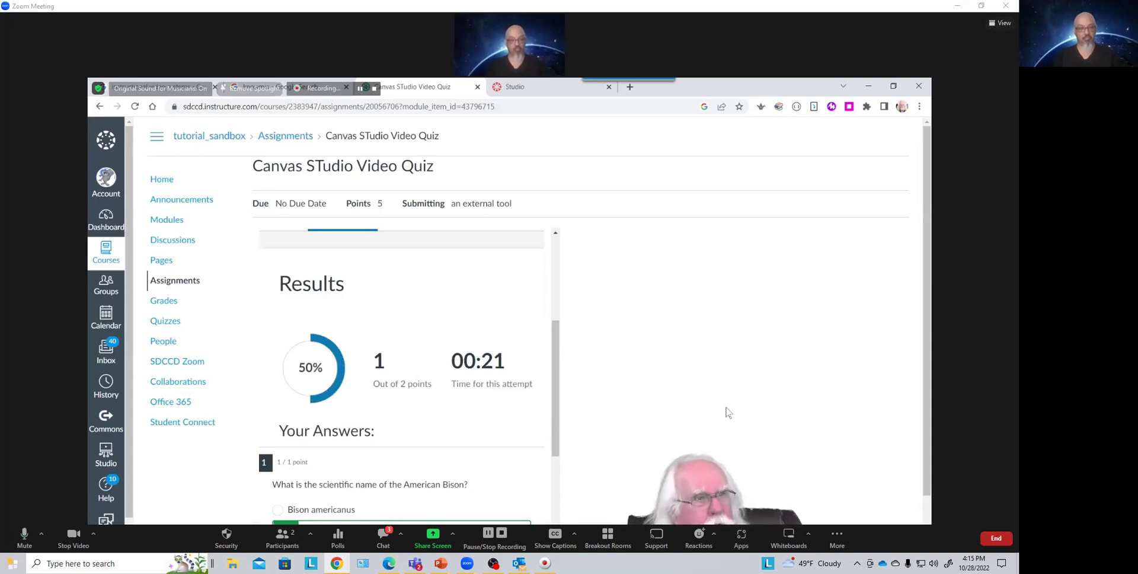
scroll(728, 413, "down", 1)
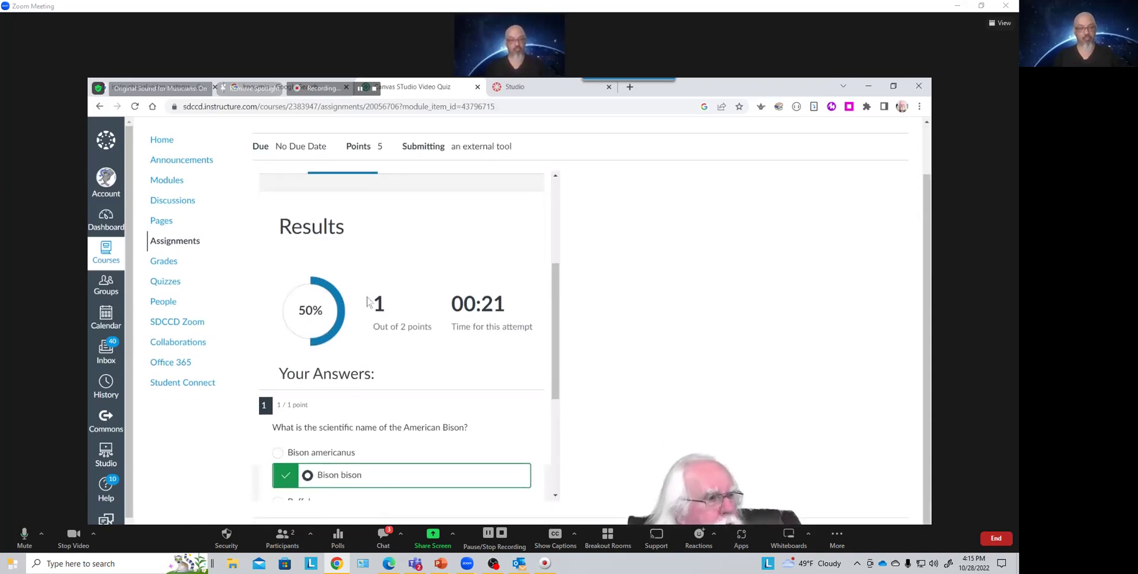
scroll(649, 303, "up", 1)
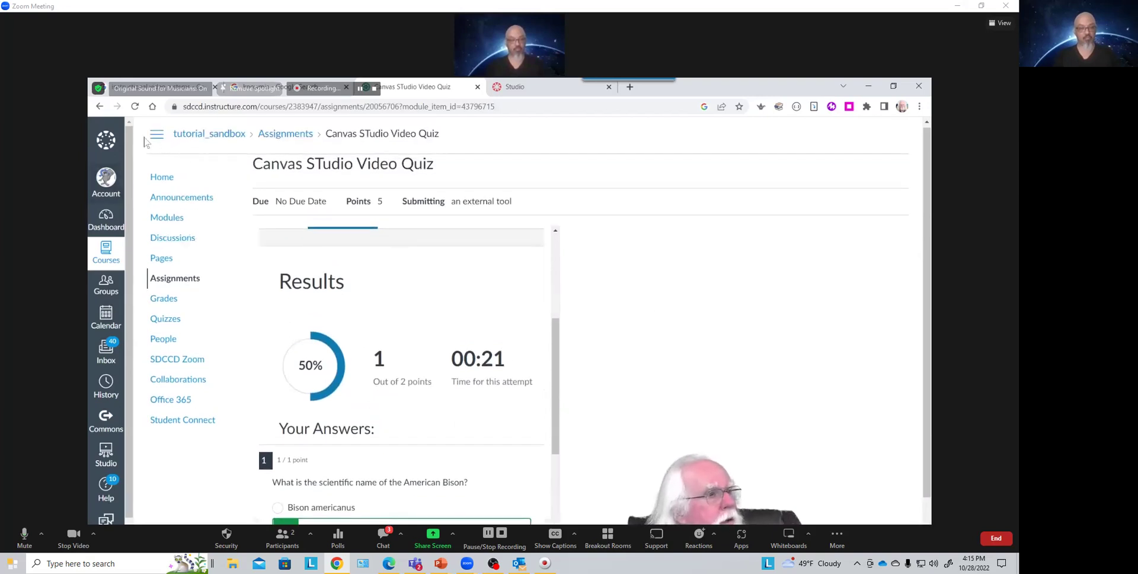
Step: Log out of the student test account and log back in with the instructor account's saved user ID and password
left_click(107, 181)
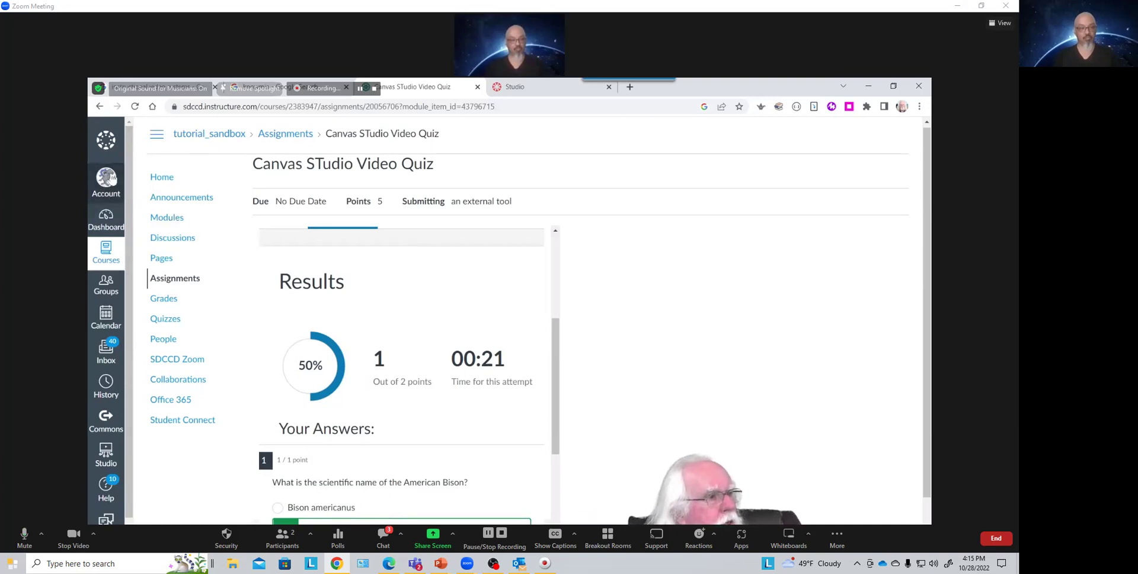
left_click(119, 185)
left_click(234, 202)
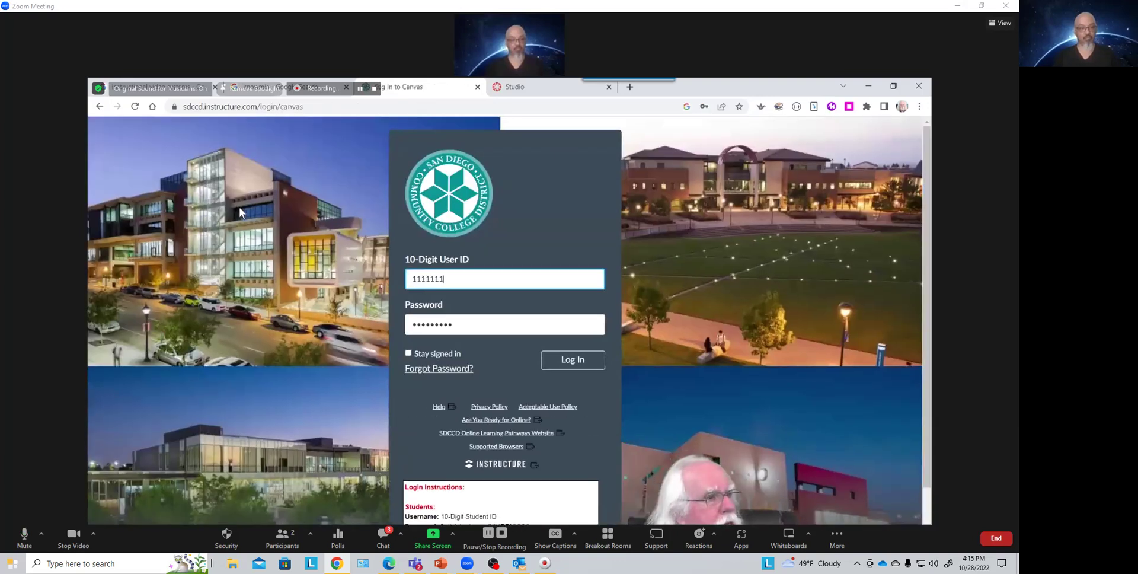
left_click(518, 279)
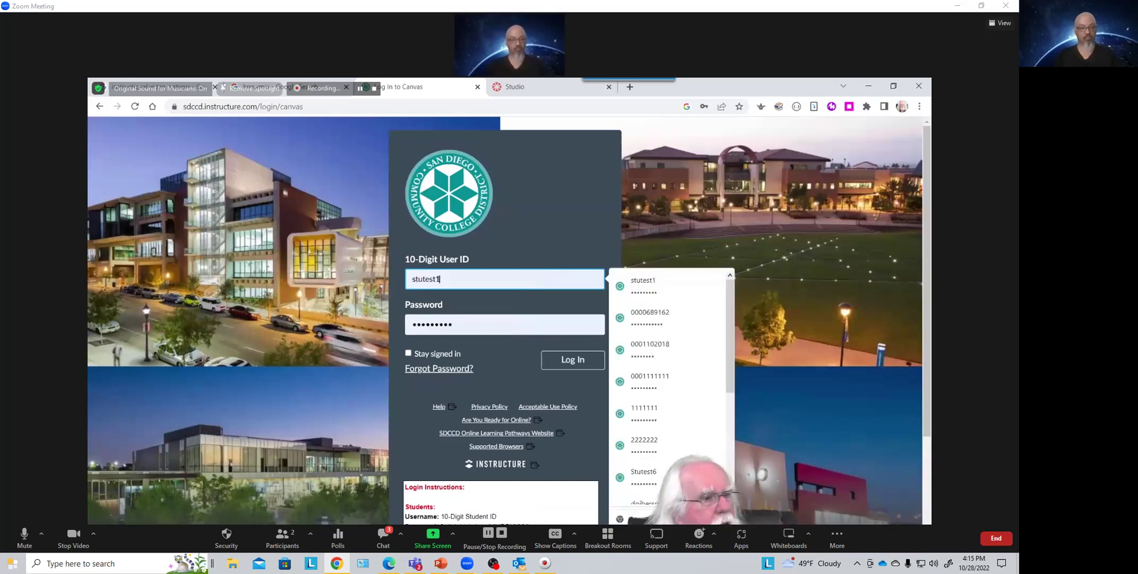
left_click(628, 406)
left_click(596, 369)
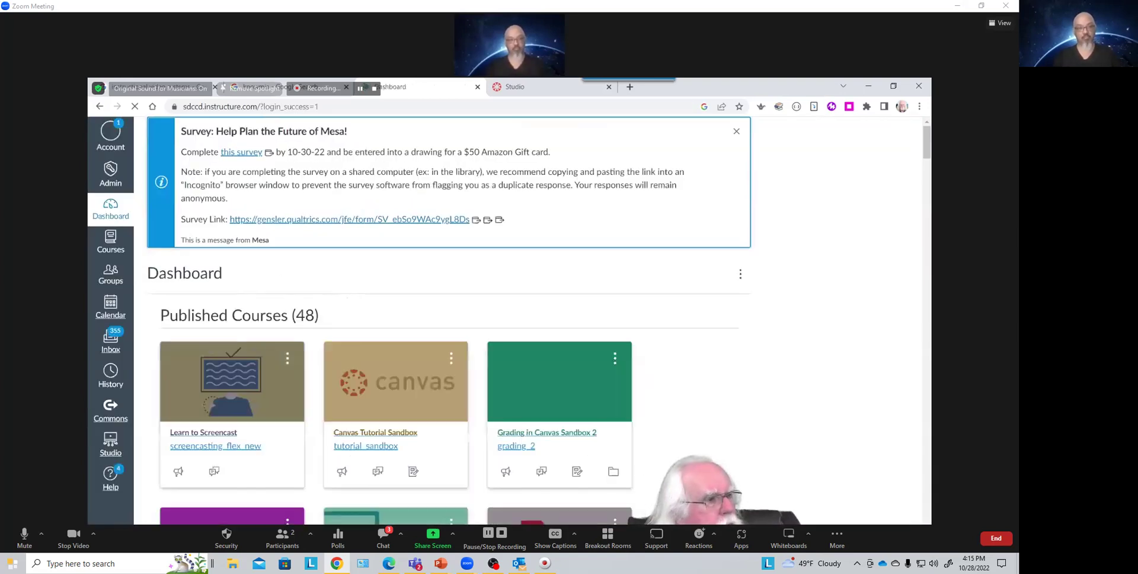
Step: Open the Canvas Tutorial Sandbox gradebook and filter it to the Canvas STudio Video Quiz assignment
left_click(355, 359)
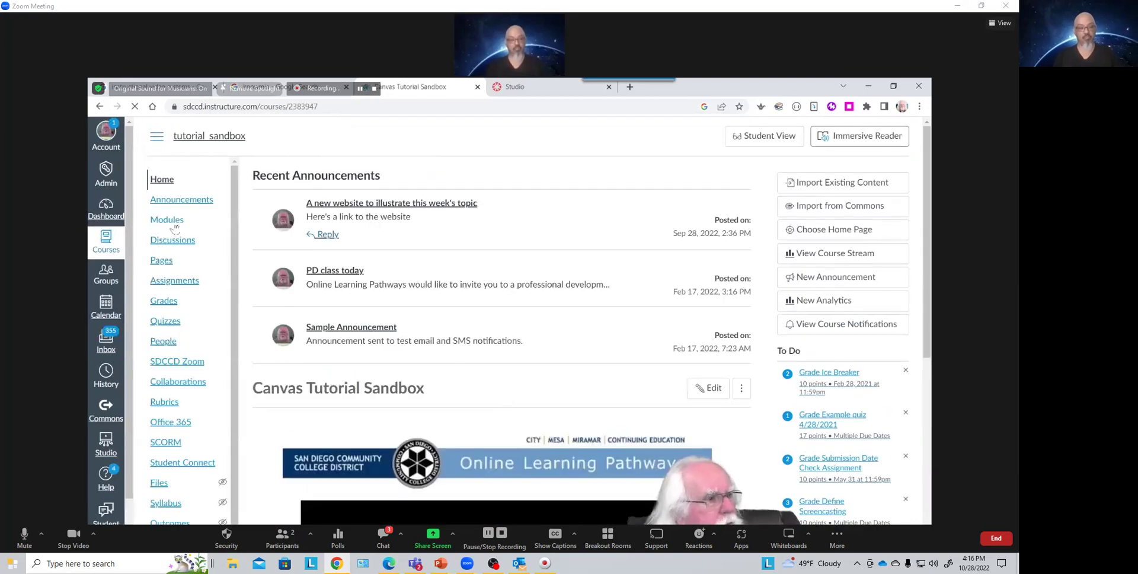
left_click(169, 303)
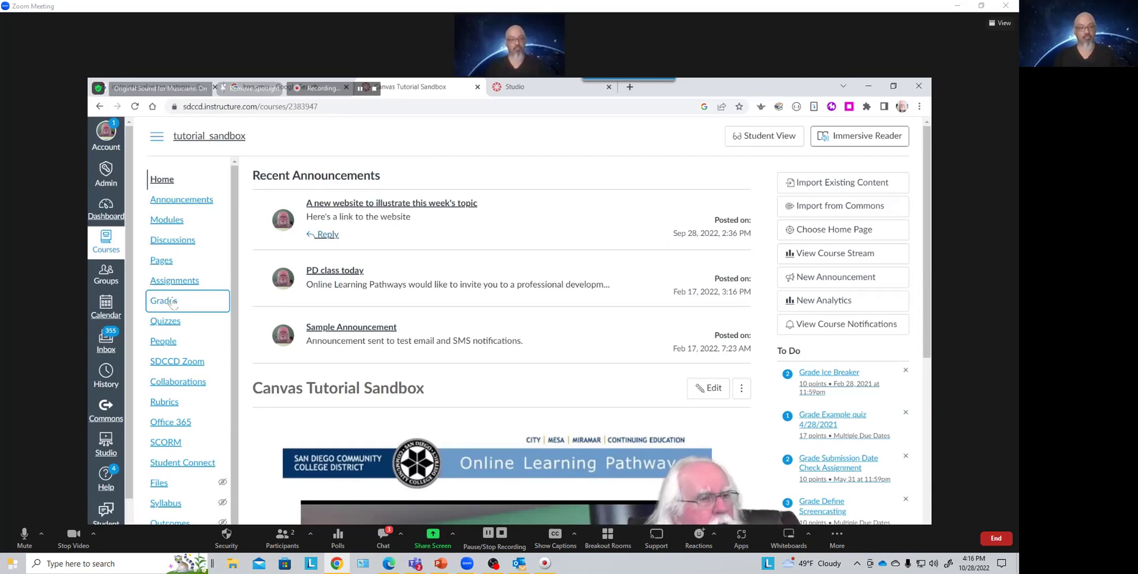
left_click(172, 302)
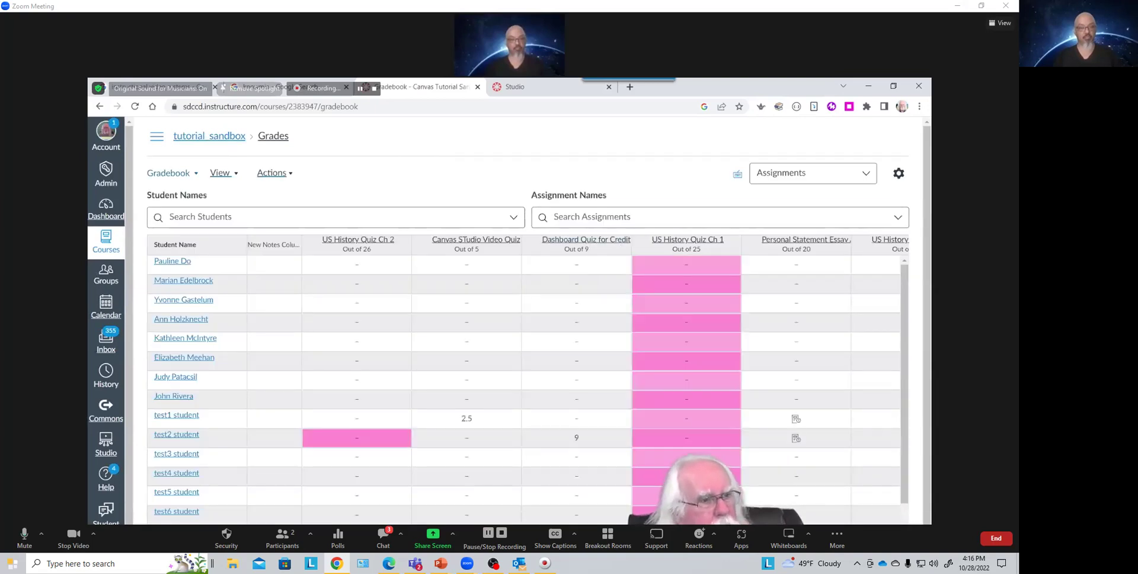
left_click(593, 217)
type("canvas")
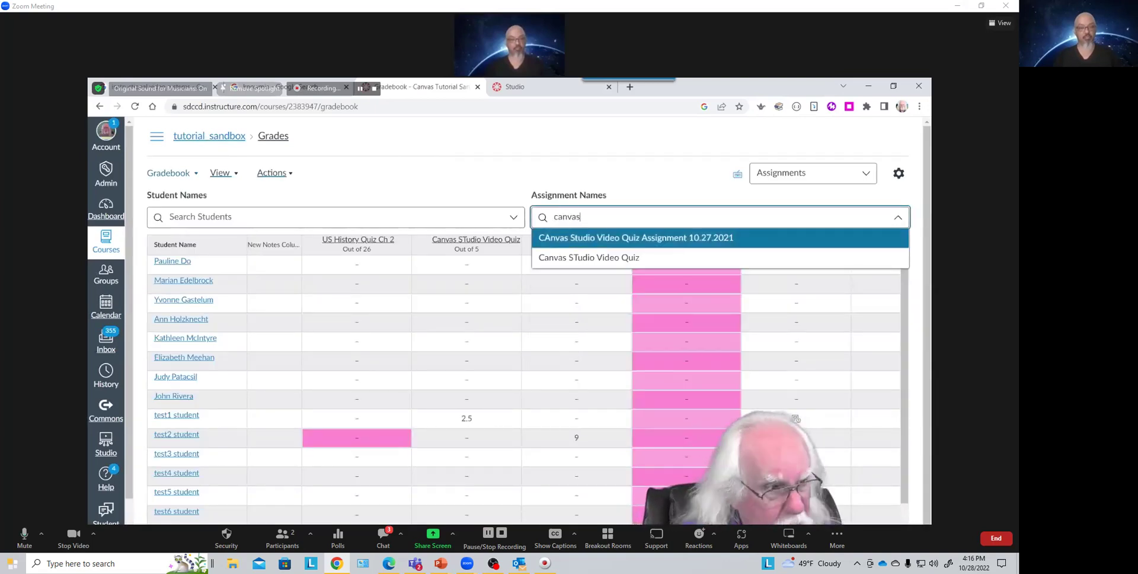
left_click(591, 261)
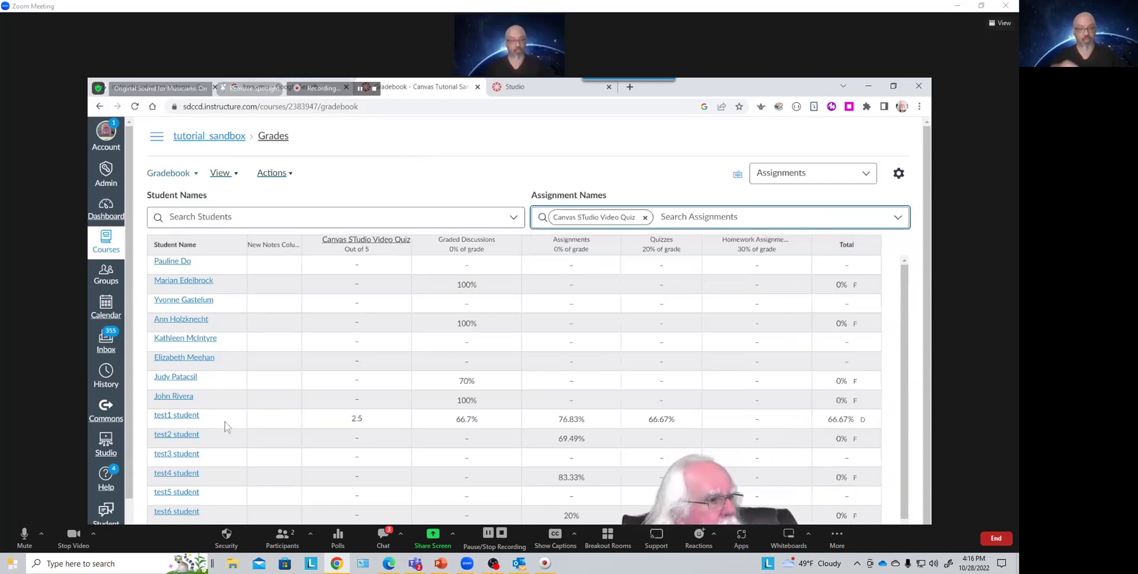
Step: Open the grade details of test1 student's Canvas STudio Video Quiz submission and launch SpeedGrader for it
left_click(355, 420)
left_click(400, 420)
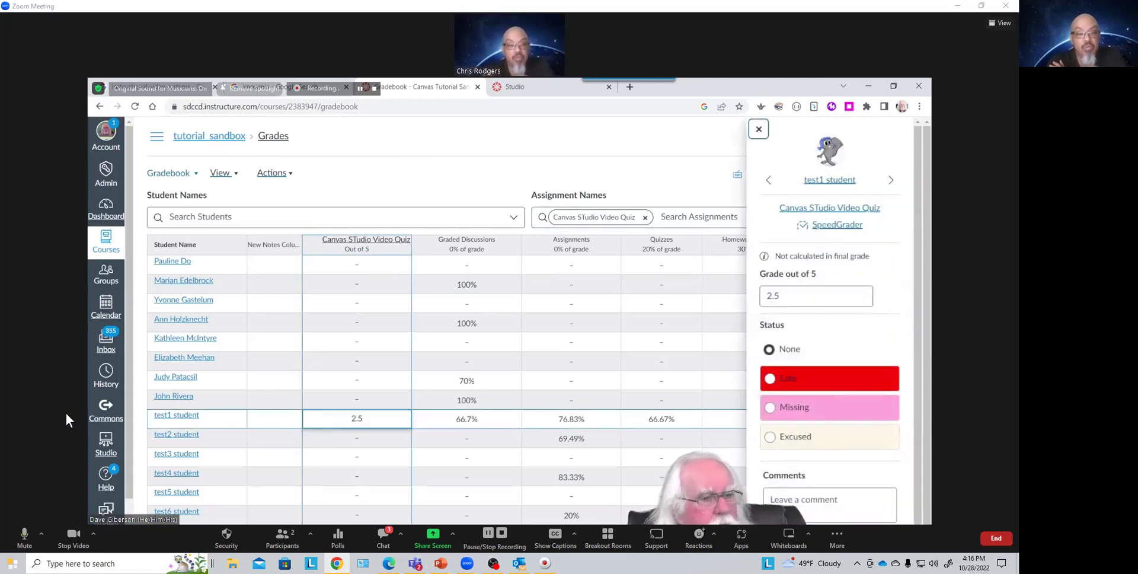
left_click(837, 224)
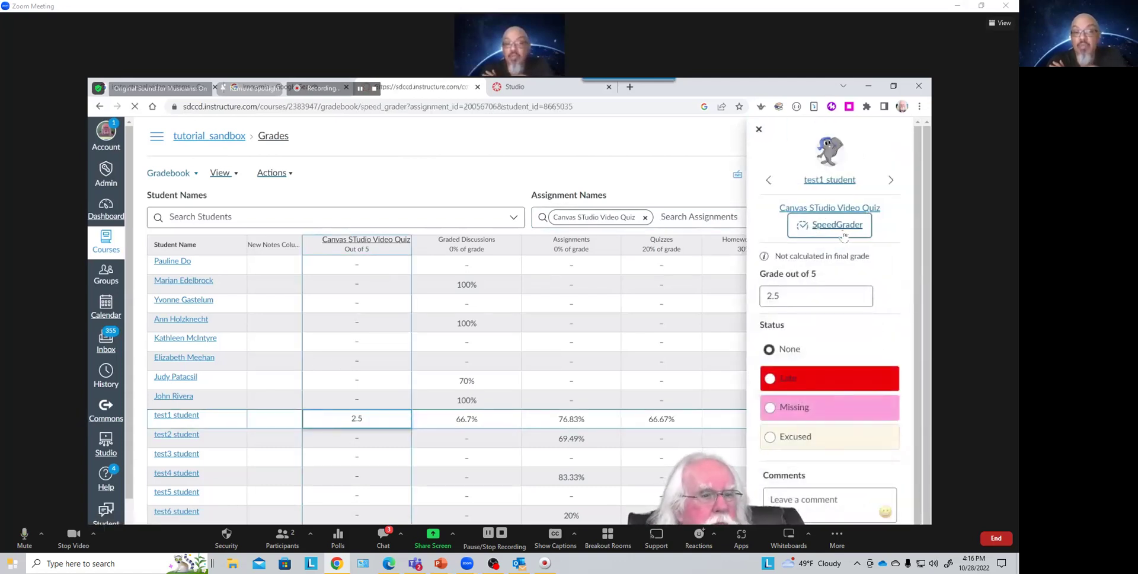